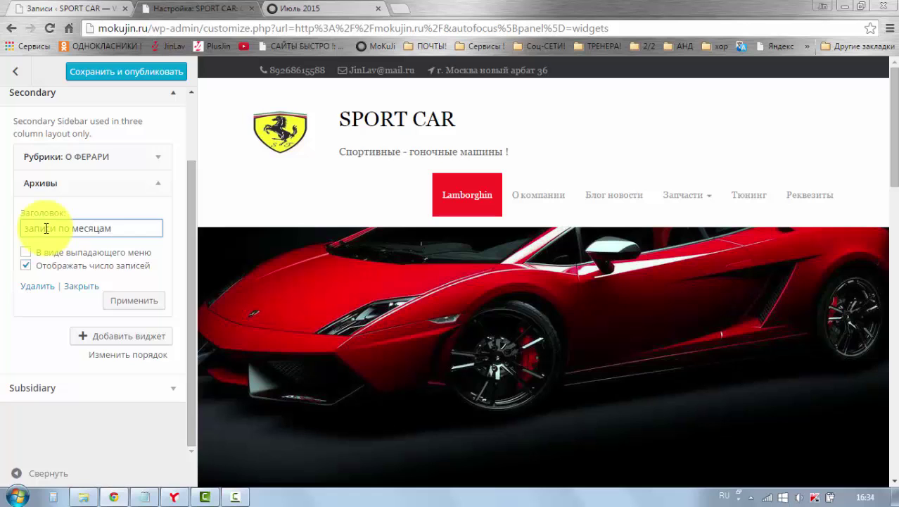
- Title the archives widget «Записи по месяцам», publish the change, and check the widget on the July 2015 archive page
click(145, 308)
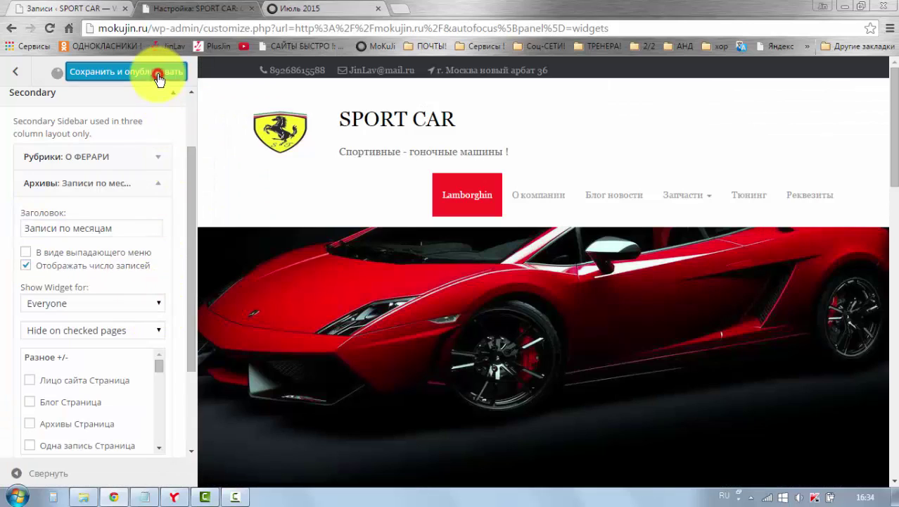
click(157, 76)
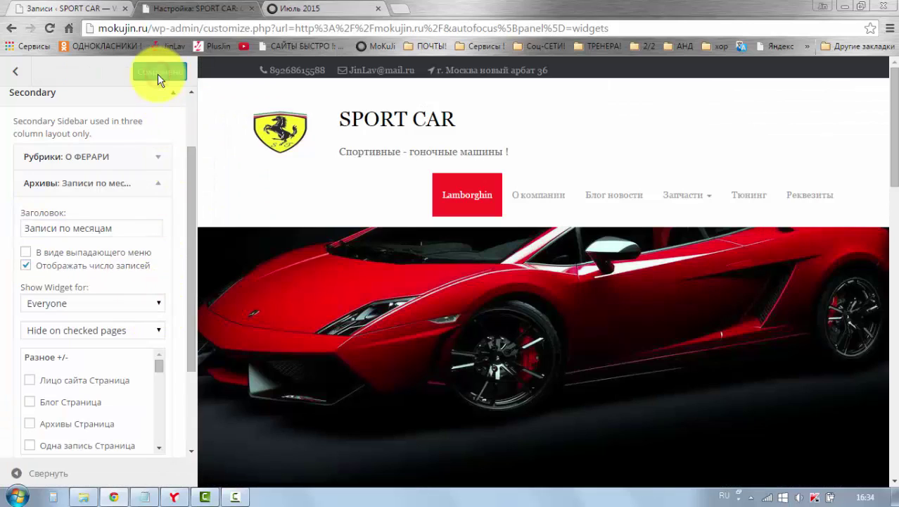
click(309, 8)
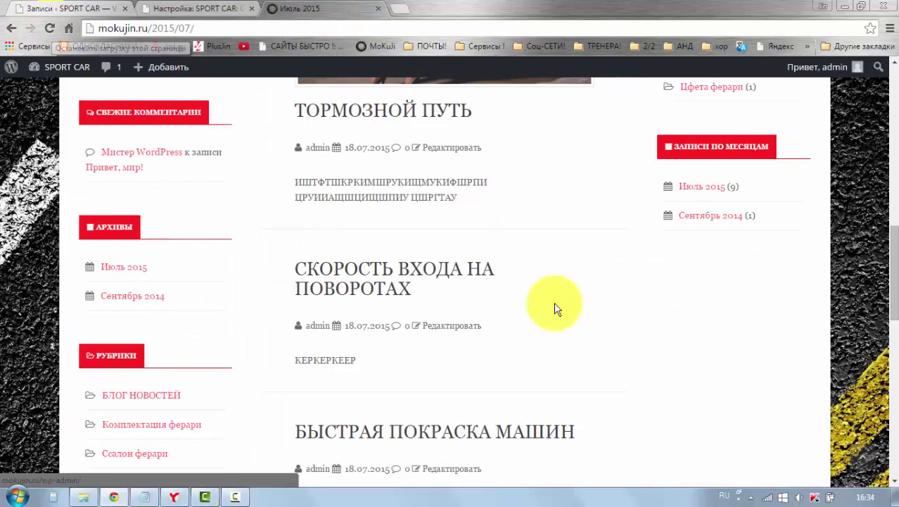
drag(896, 246, 897, 202)
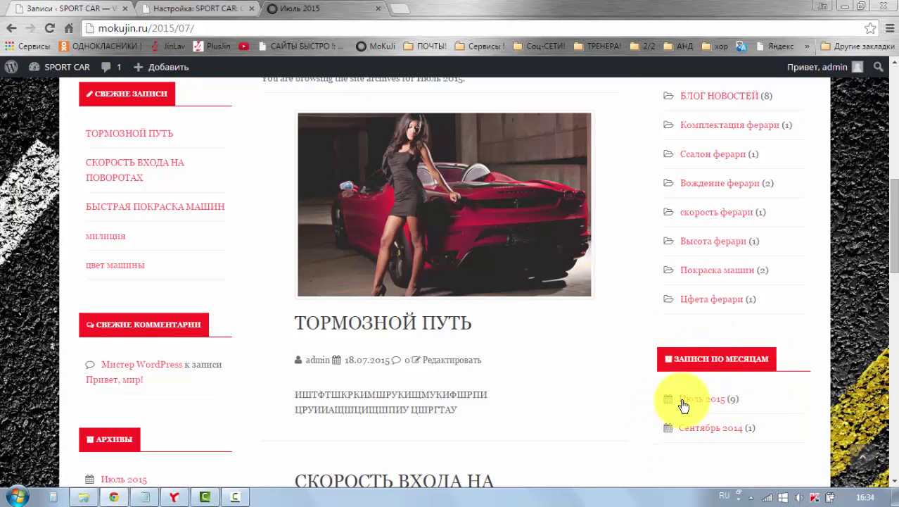
drag(894, 264, 885, 225)
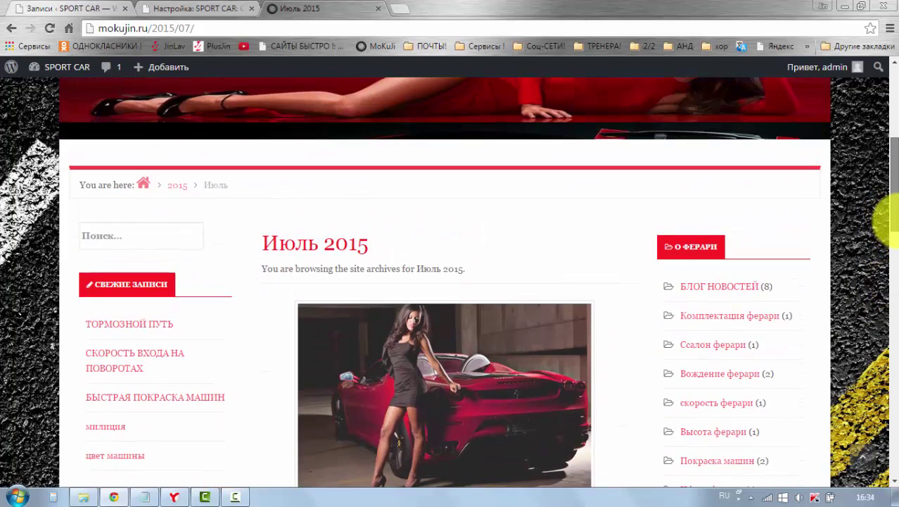
- Collapse the archives widget in the customizer and add a «Поиск» widget to the Secondary sidebar
click(216, 11)
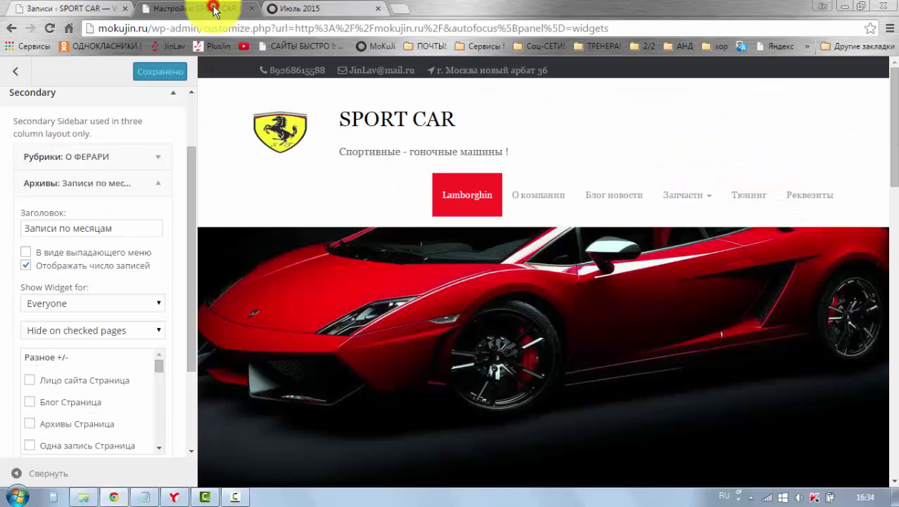
click(161, 188)
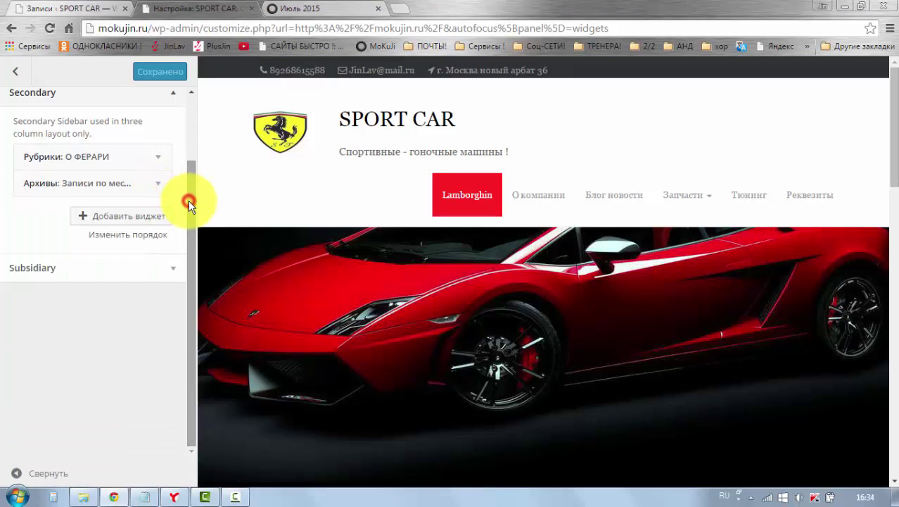
click(148, 217)
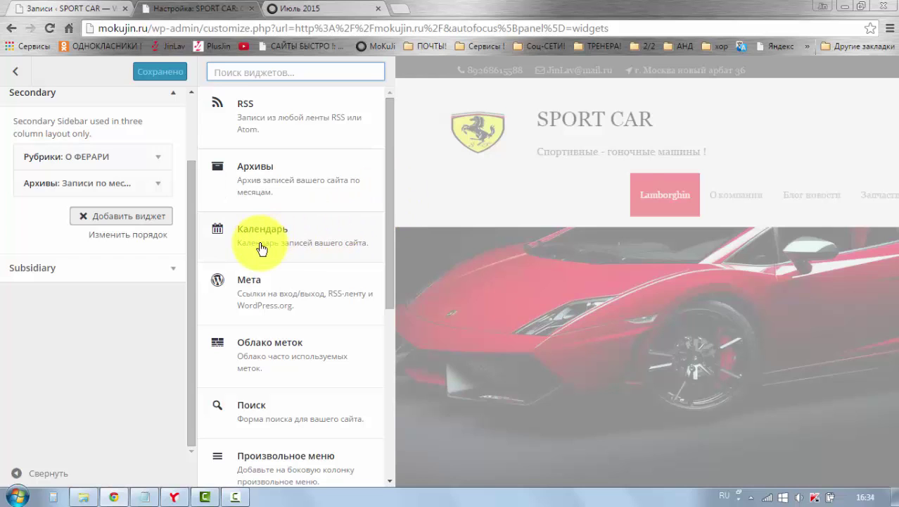
drag(392, 208, 385, 183)
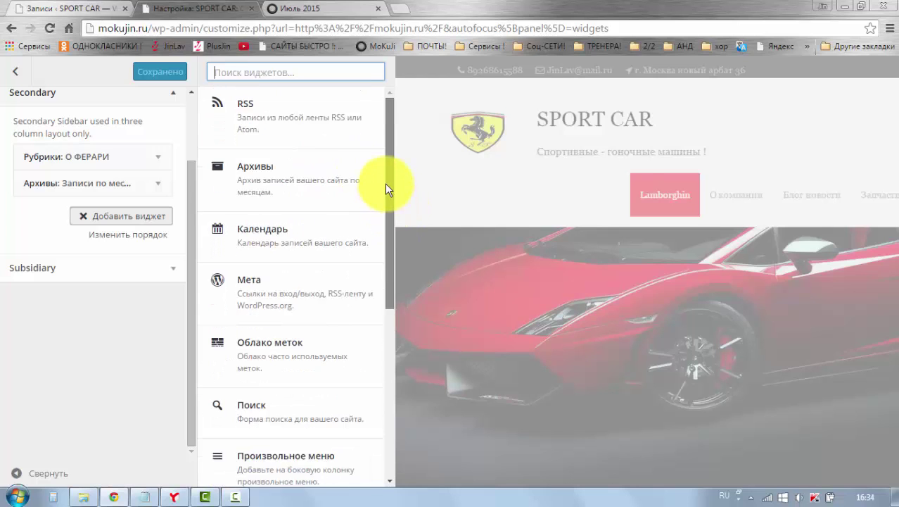
drag(190, 174, 190, 154)
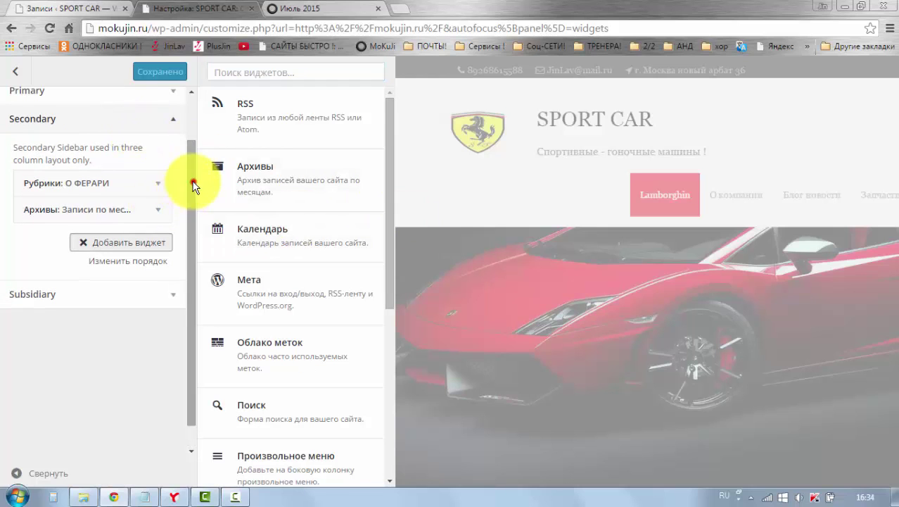
scroll(183, 169, up, 2)
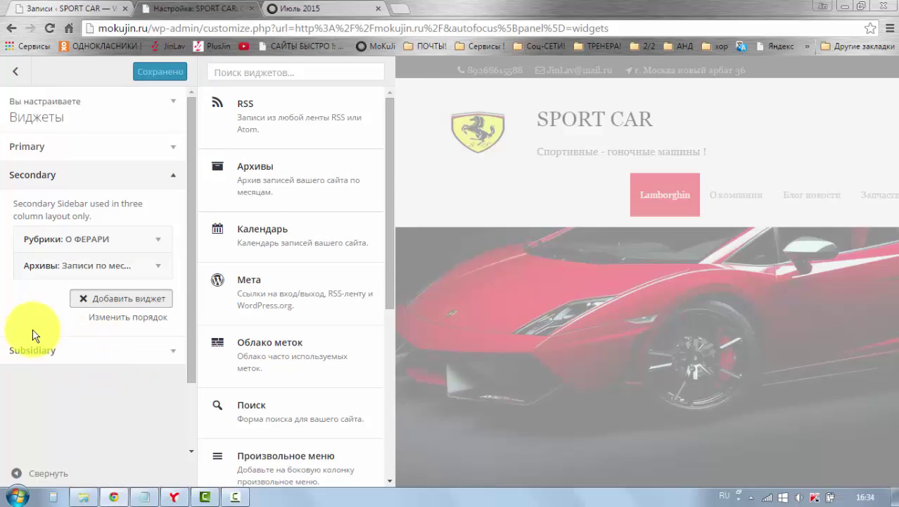
drag(388, 262, 389, 346)
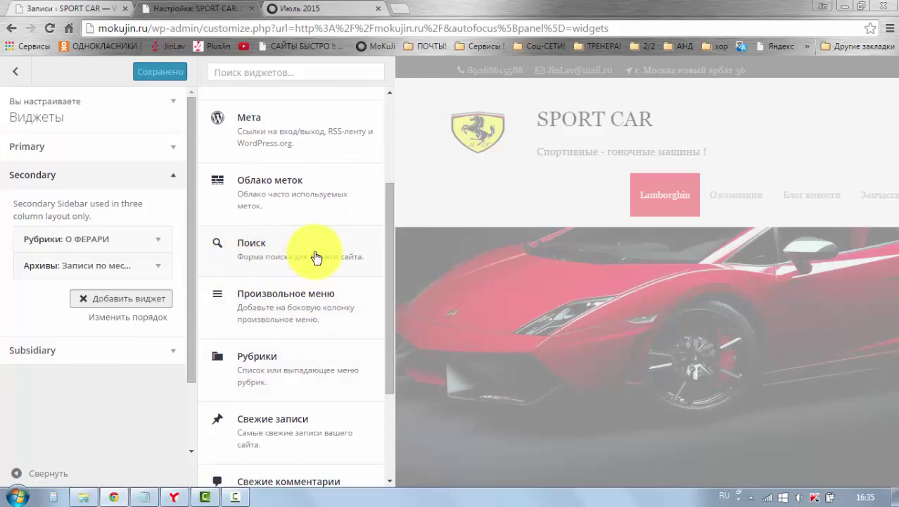
click(268, 259)
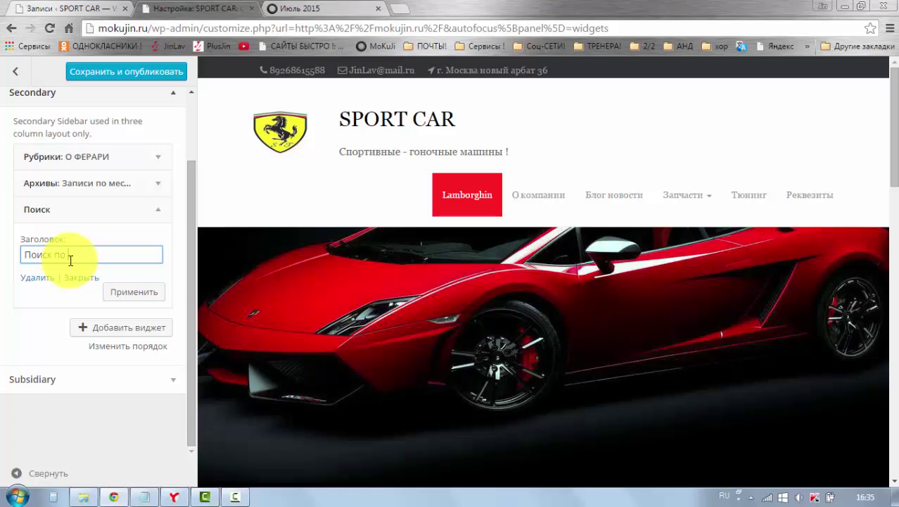
- Title the new search widget «Поиск по сайту», apply it, and publish the change
click(115, 298)
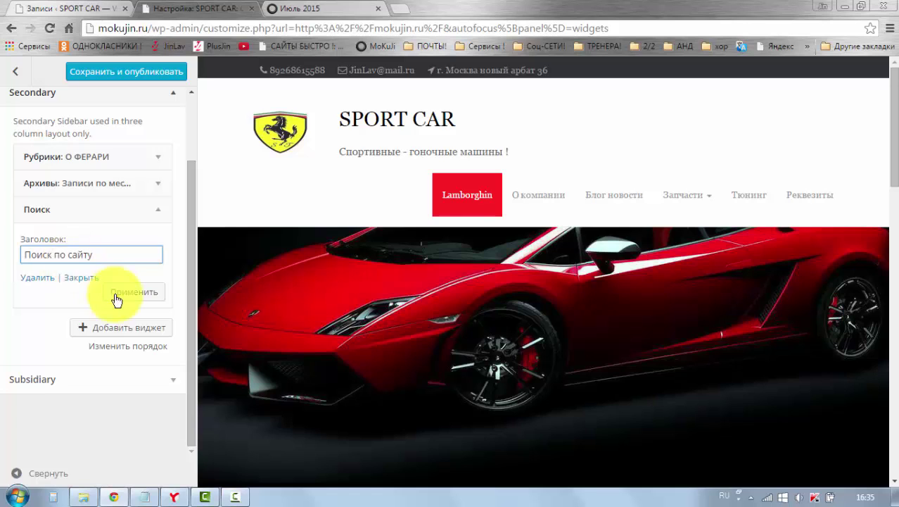
click(138, 298)
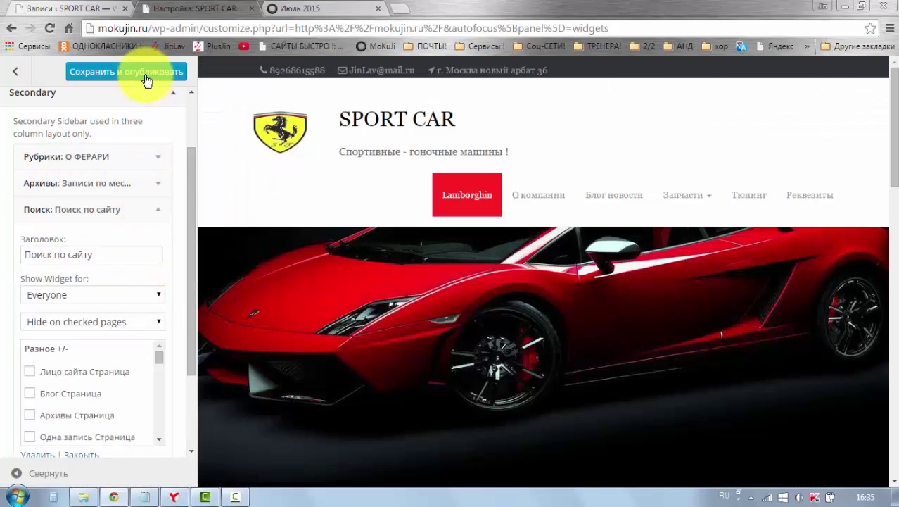
click(145, 75)
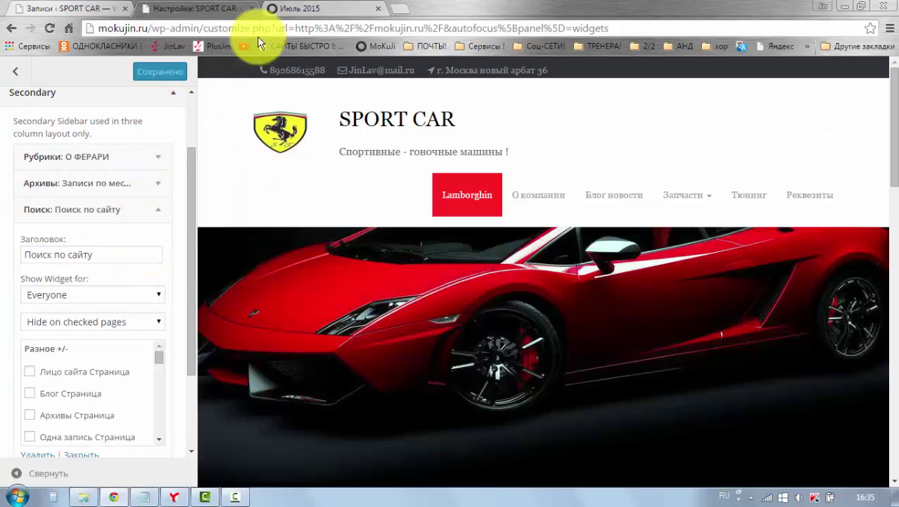
- Reload the July 2015 archive page and examine the titled search widget and its input field in the sidebar
click(300, 9)
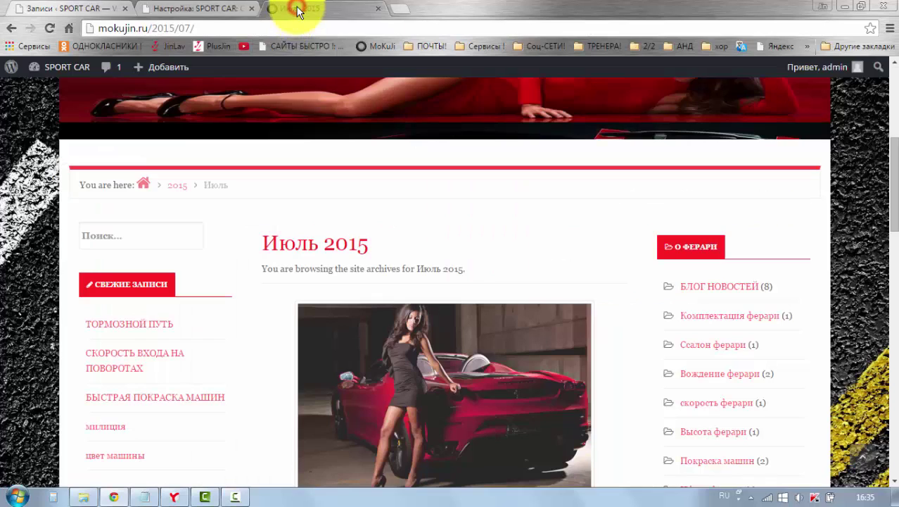
click(51, 28)
scroll(797, 284, down, 1)
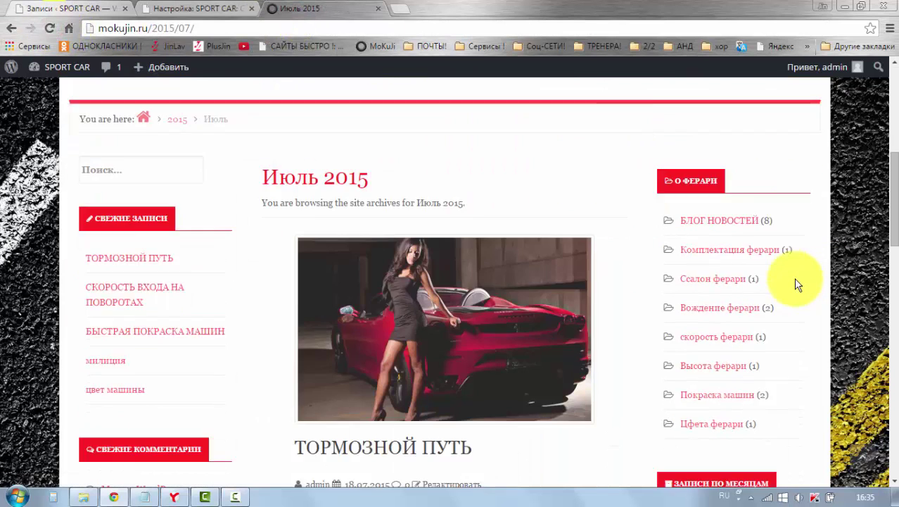
scroll(797, 284, down, 5)
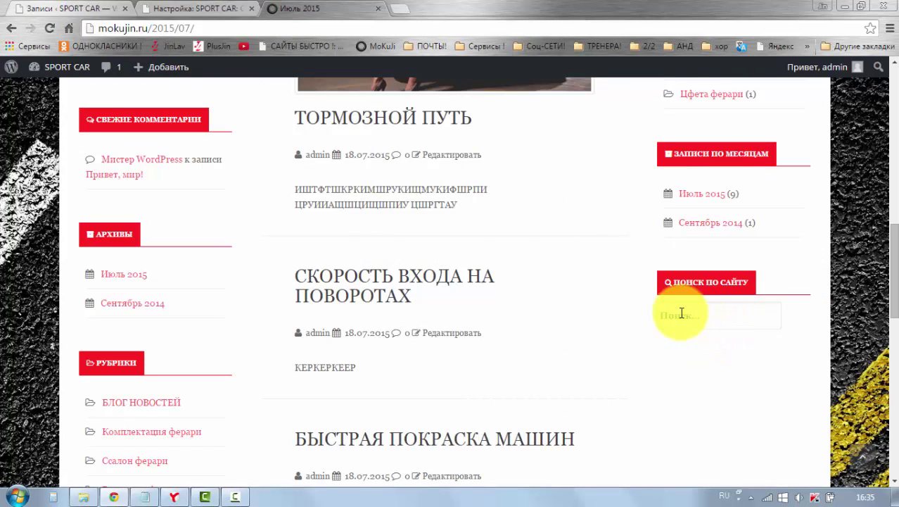
click(689, 316)
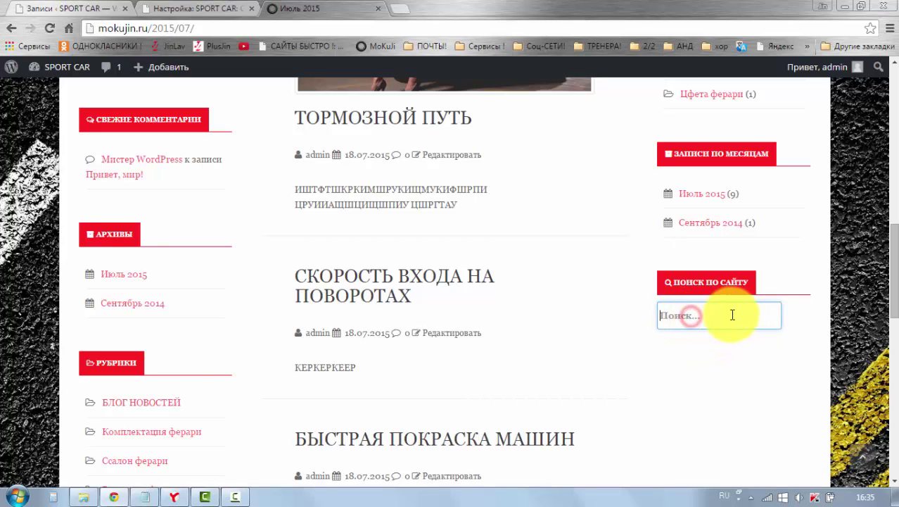
scroll(730, 341, up, 5)
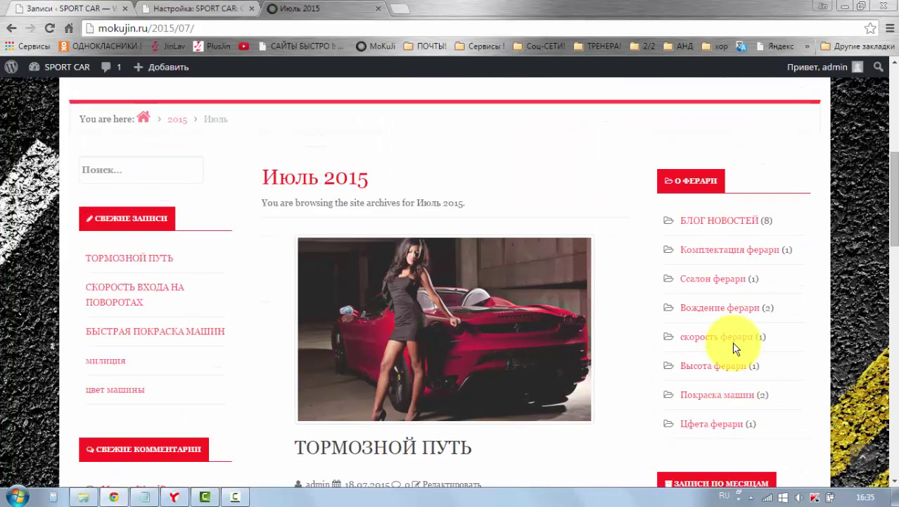
scroll(732, 341, down, 4)
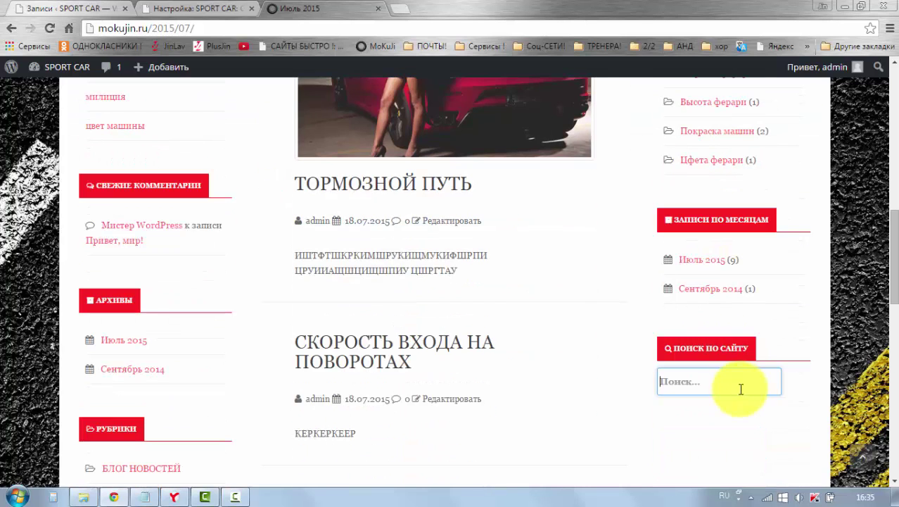
click(686, 381)
click(634, 384)
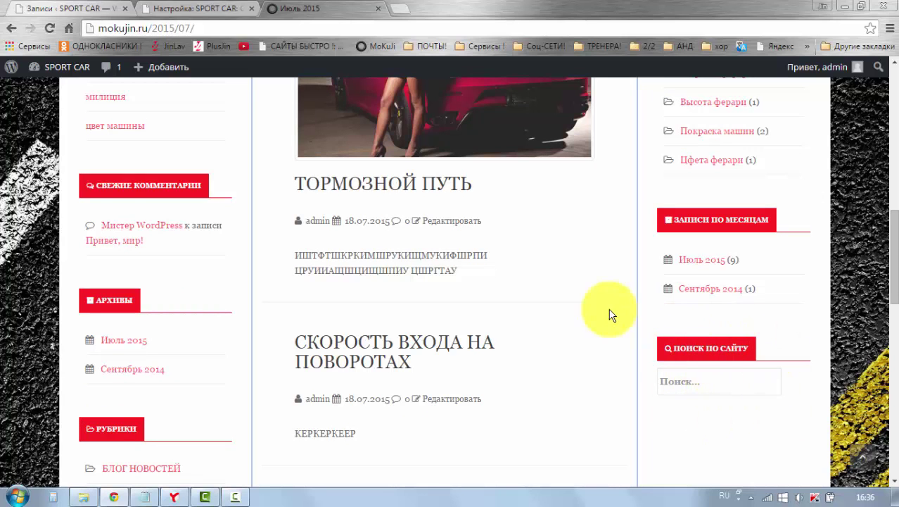
- Clear the search widget's title in the customizer, apply the change, and publish it
click(183, 10)
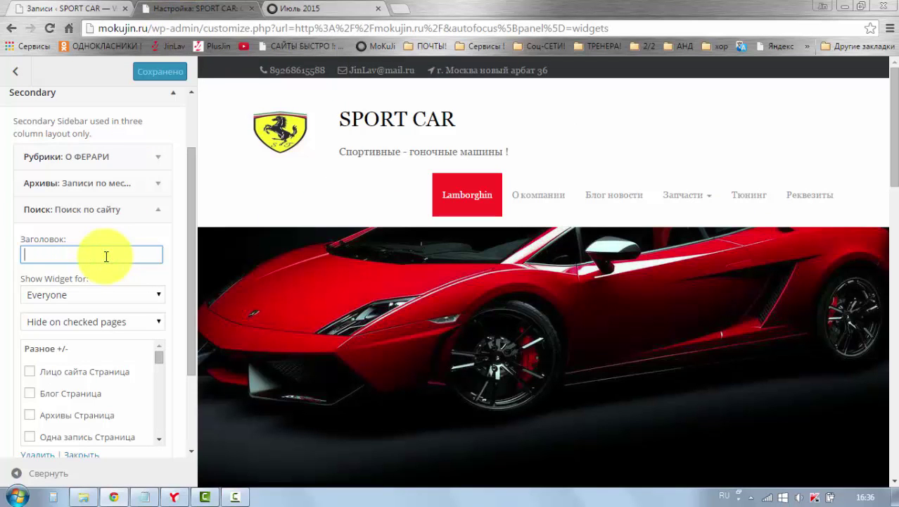
click(176, 253)
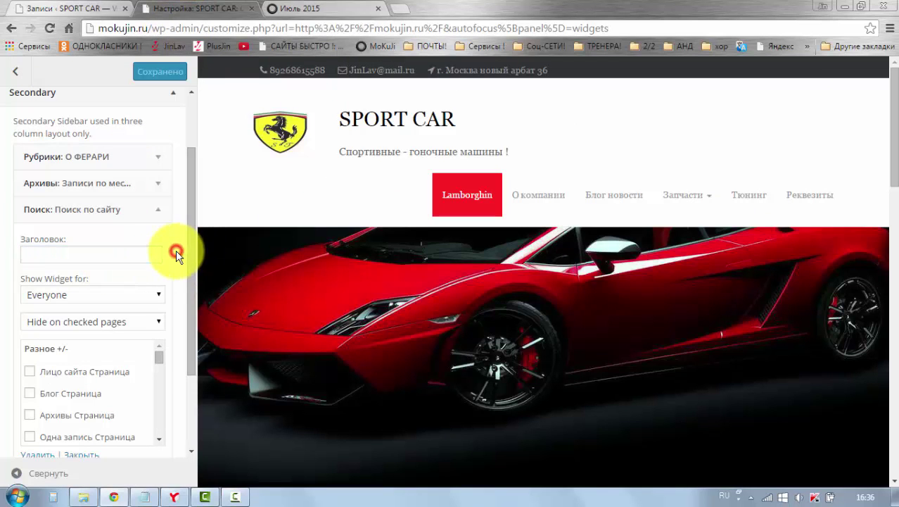
scroll(176, 256, down, 3)
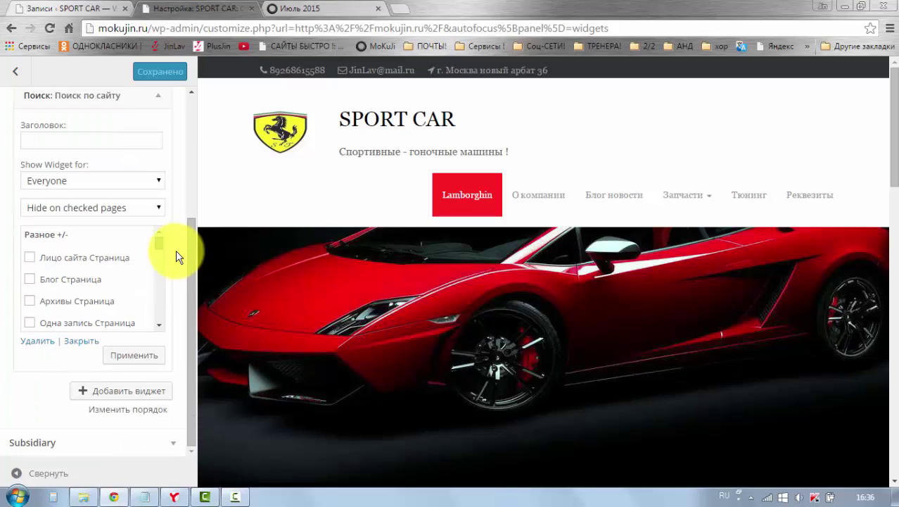
click(144, 358)
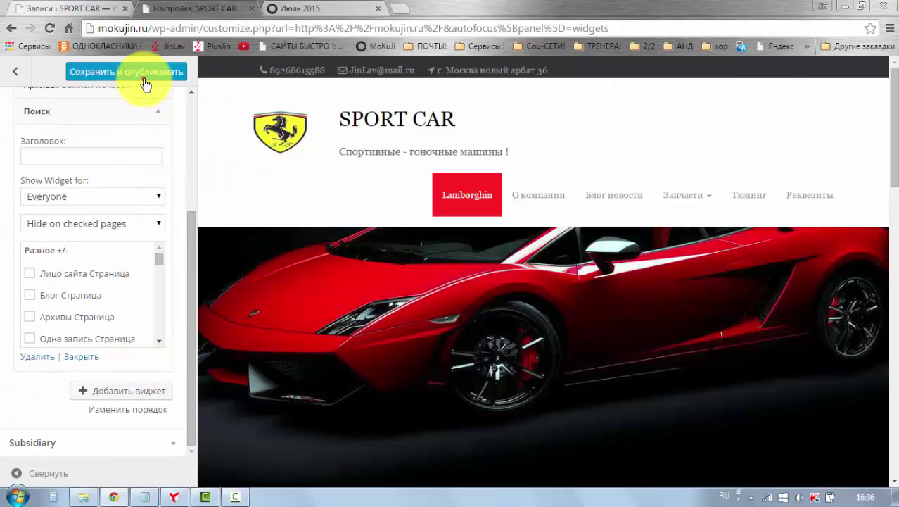
click(145, 73)
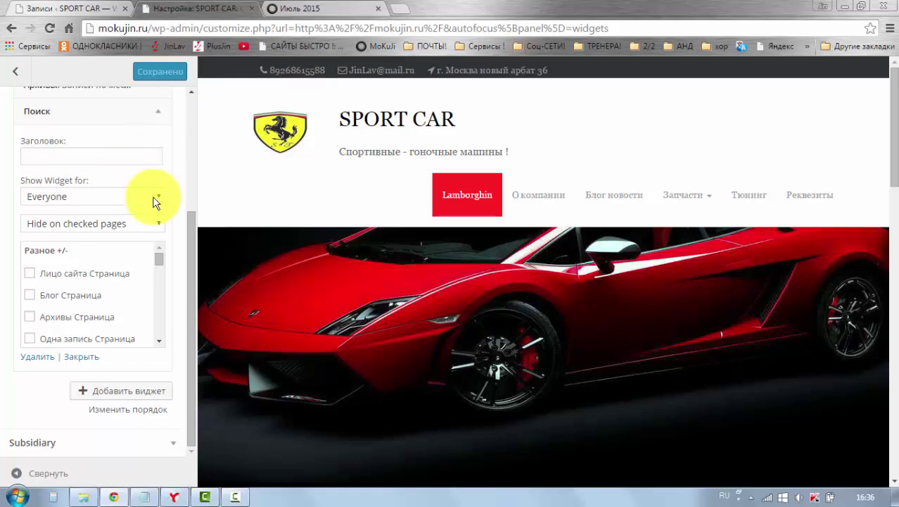
- Check the untitled search widget on the July 2015 archive page and compare it with the search field in the opposite sidebar
click(292, 9)
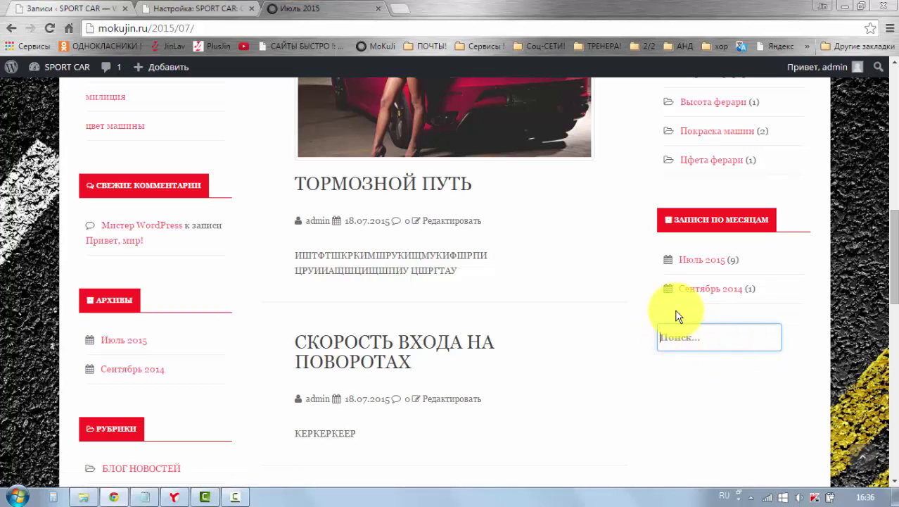
click(670, 341)
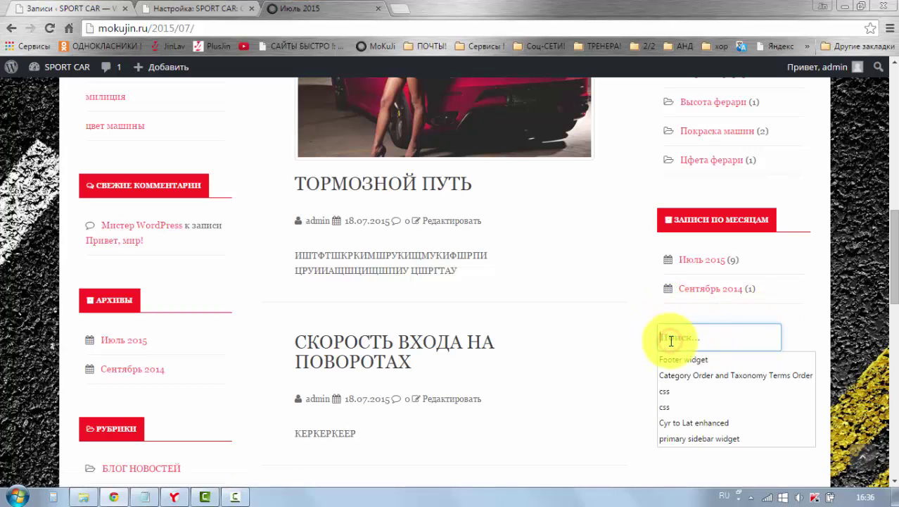
click(638, 376)
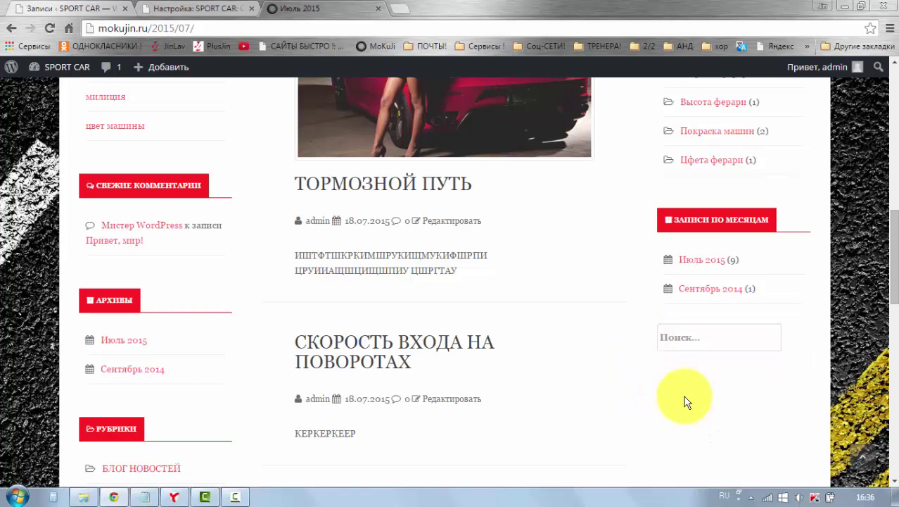
scroll(693, 390, up, 1)
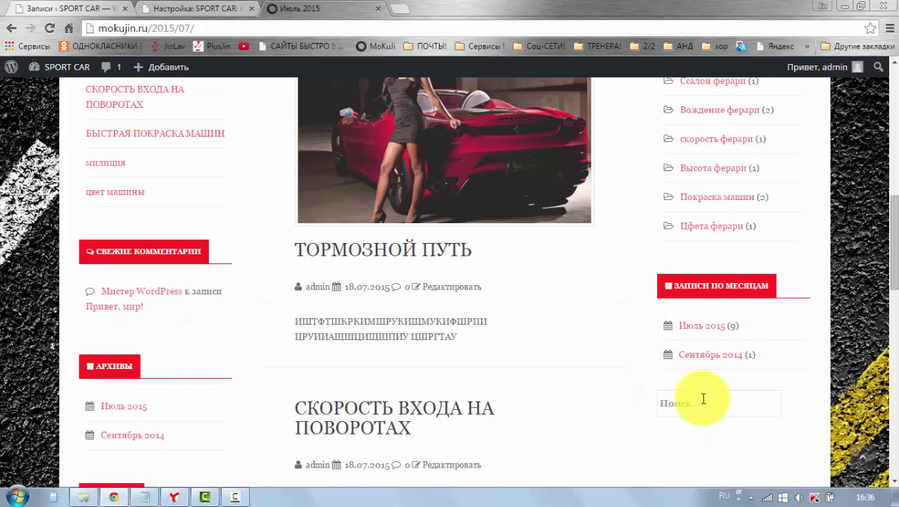
scroll(727, 206, up, 3)
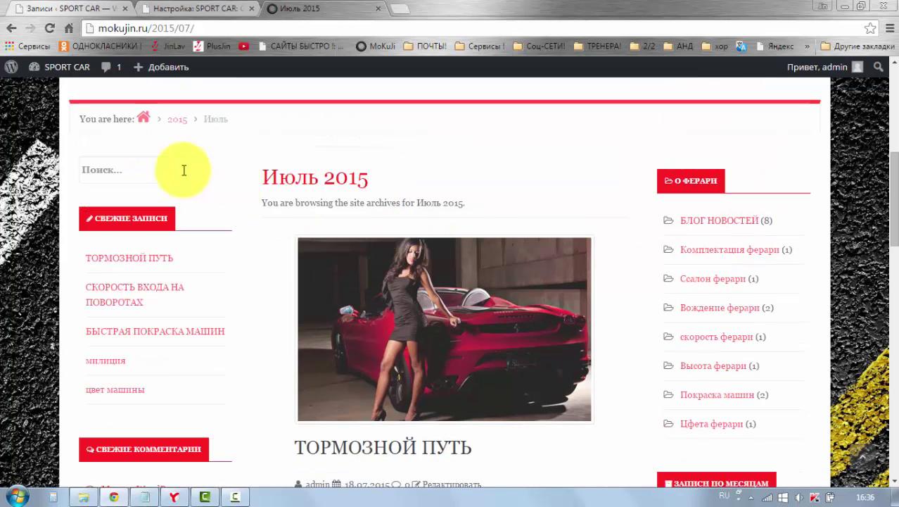
click(101, 160)
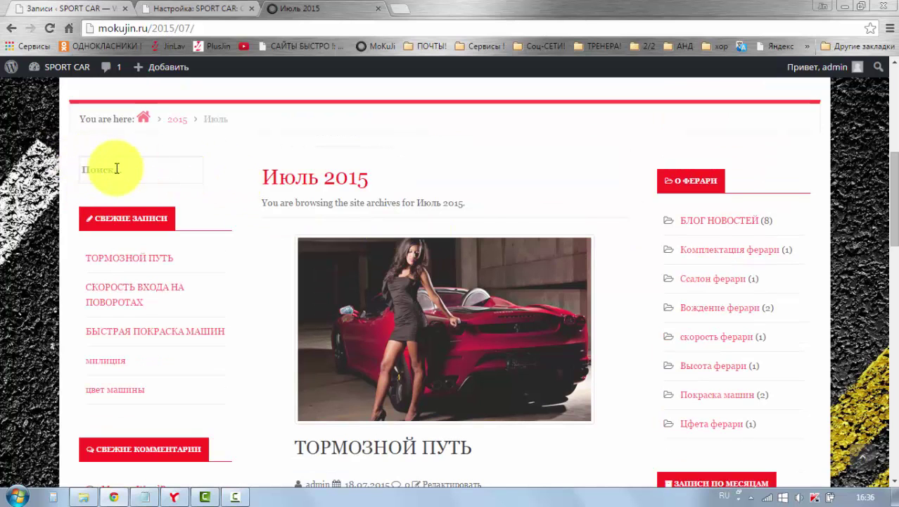
scroll(693, 225, down, 2)
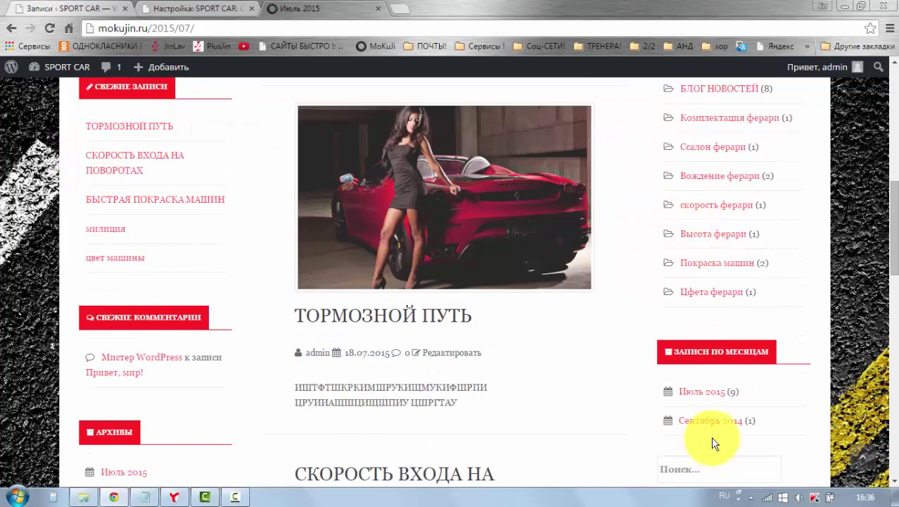
- Move the «Поиск» widget above «Рубрики» as the first item of the Secondary sidebar and publish the new order
scroll(710, 422, down, 2)
scroll(689, 349, up, 3)
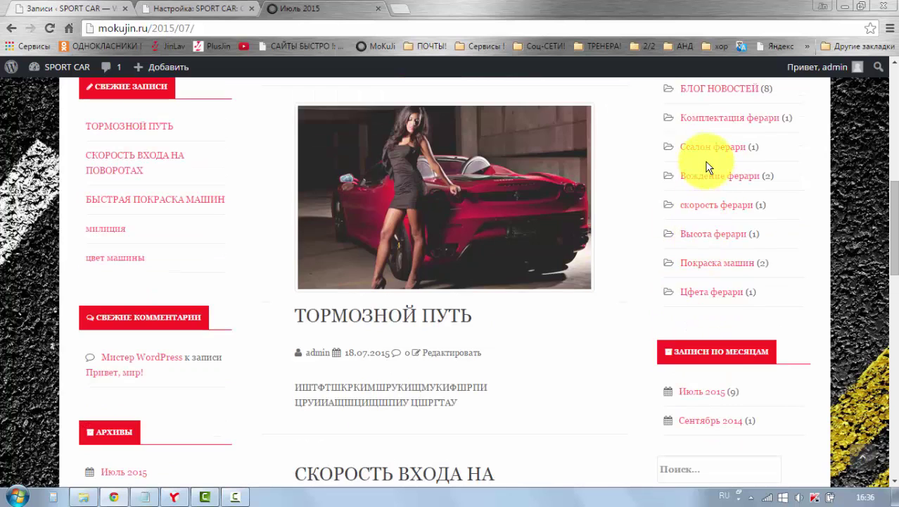
scroll(710, 119, up, 1)
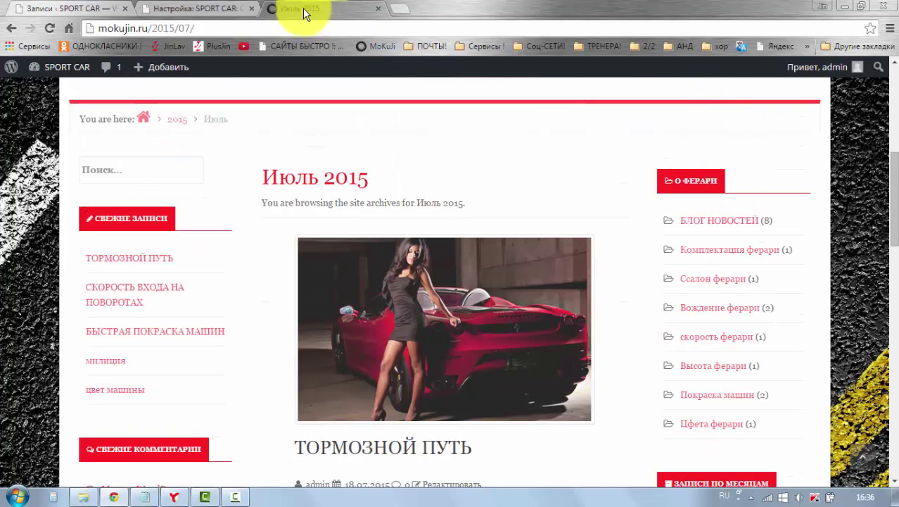
click(192, 9)
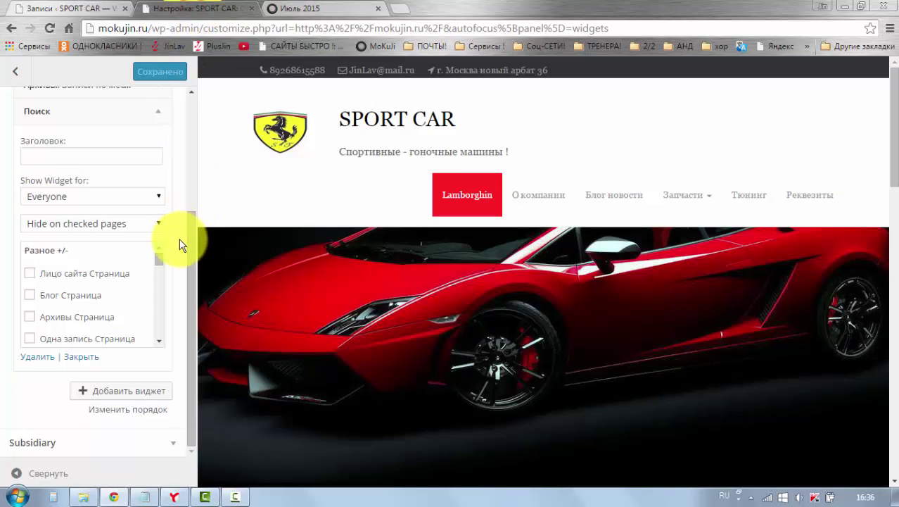
scroll(181, 241, up, 1)
click(158, 179)
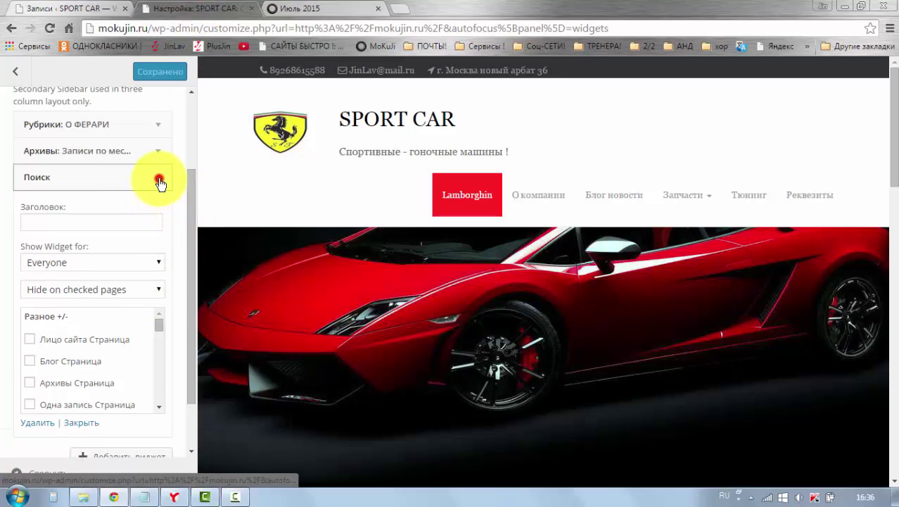
click(36, 236)
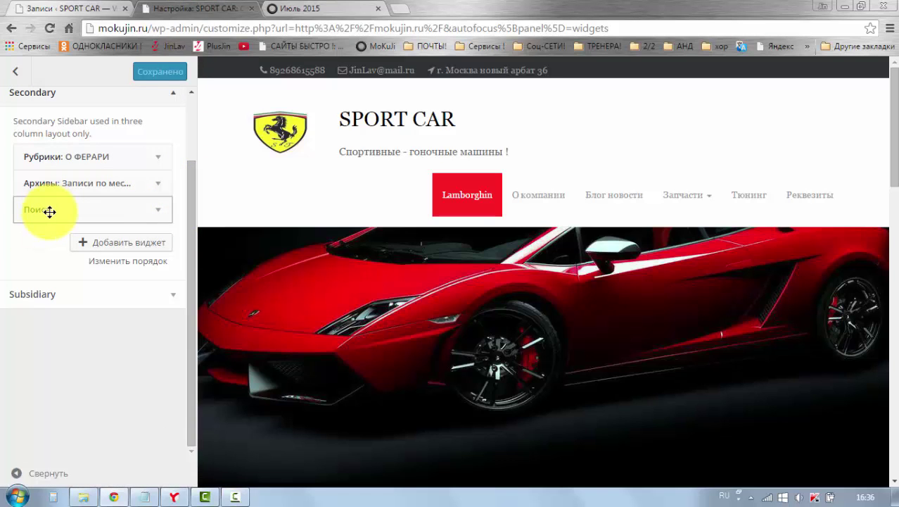
drag(50, 212, 67, 154)
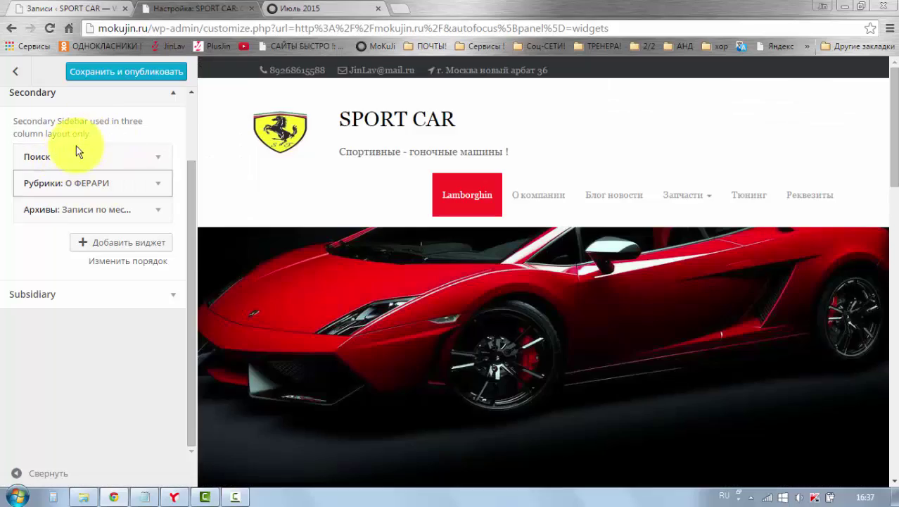
click(125, 74)
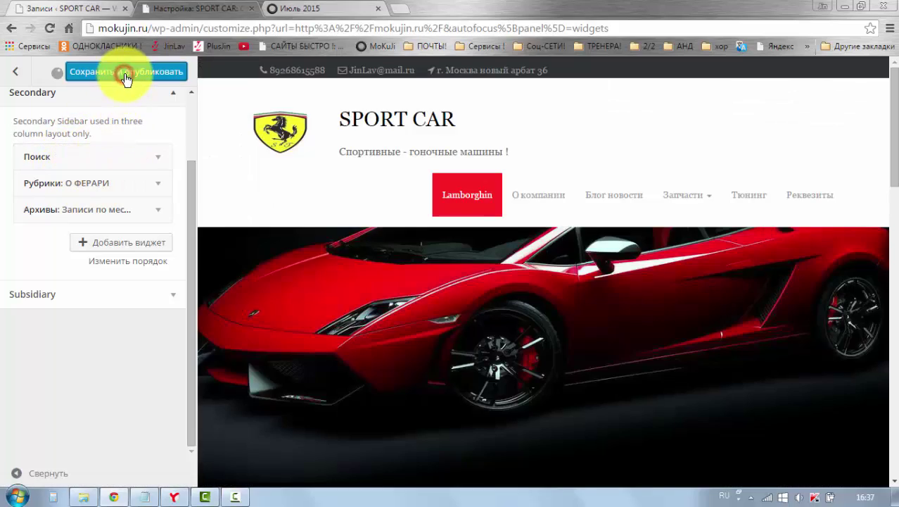
- Reload the July 2015 archive page and check the order of the search, categories and monthly archives widgets in the Secondary sidebar
click(297, 8)
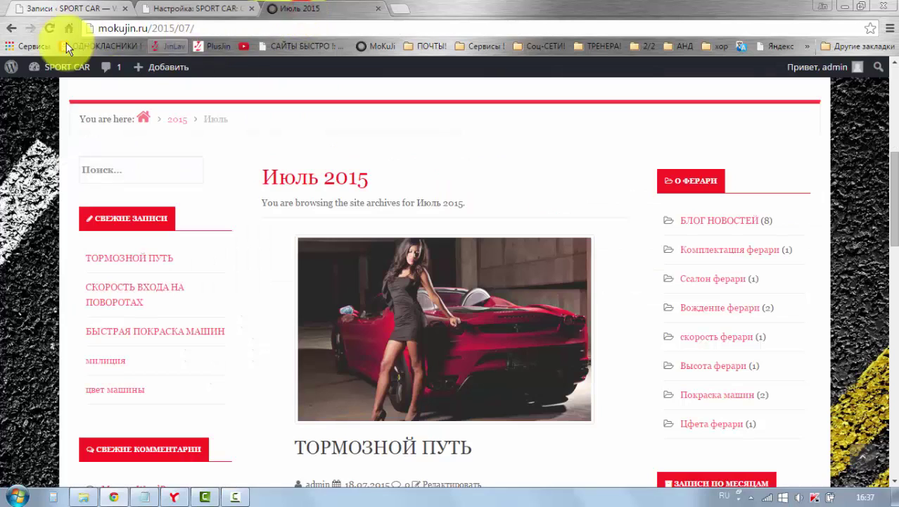
click(47, 29)
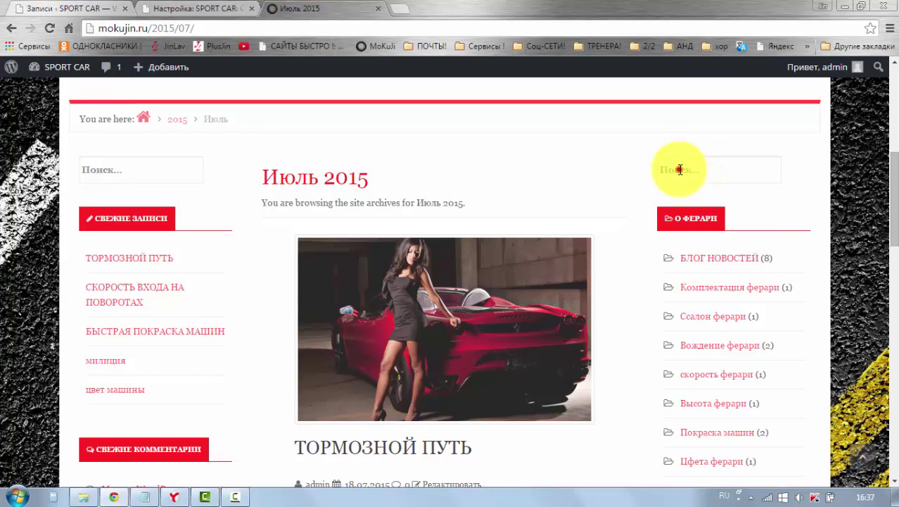
scroll(745, 204, down, 2)
scroll(746, 213, down, 1)
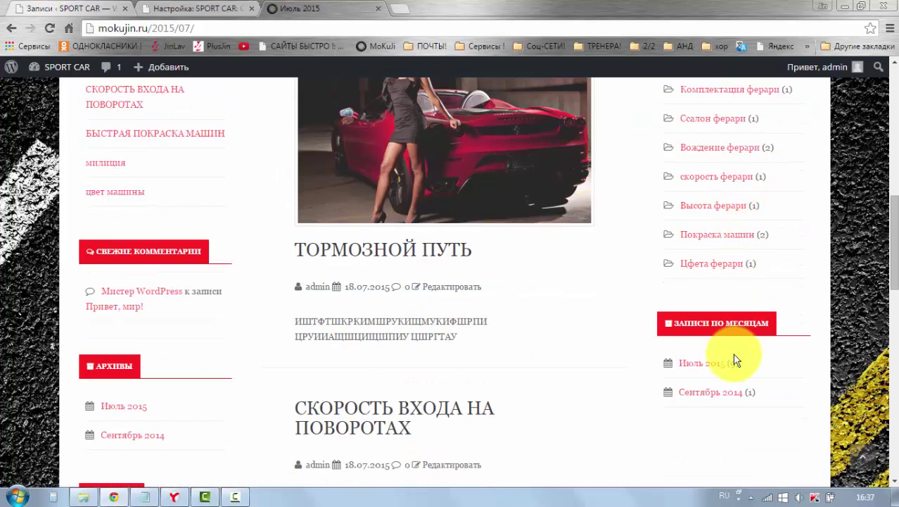
- Add a «Свежие записи» widget to the Secondary sidebar in the customizer
click(192, 8)
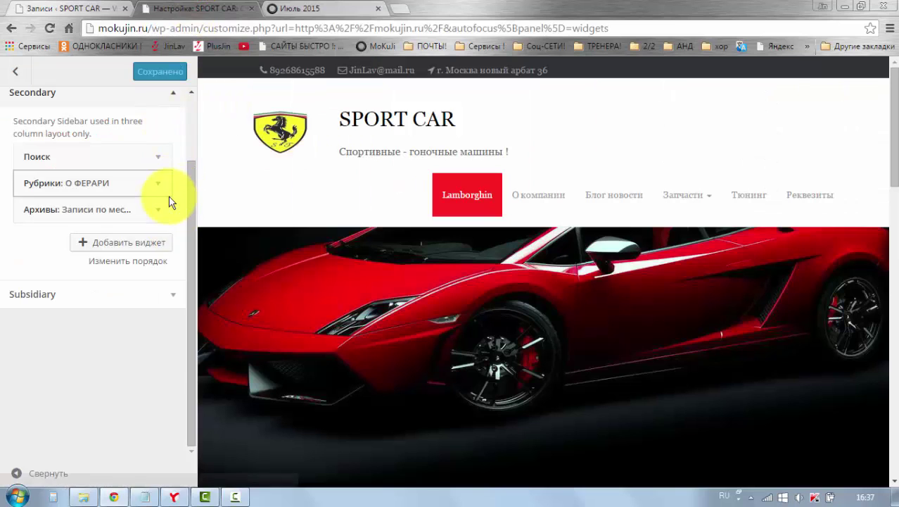
scroll(172, 197, up, 1)
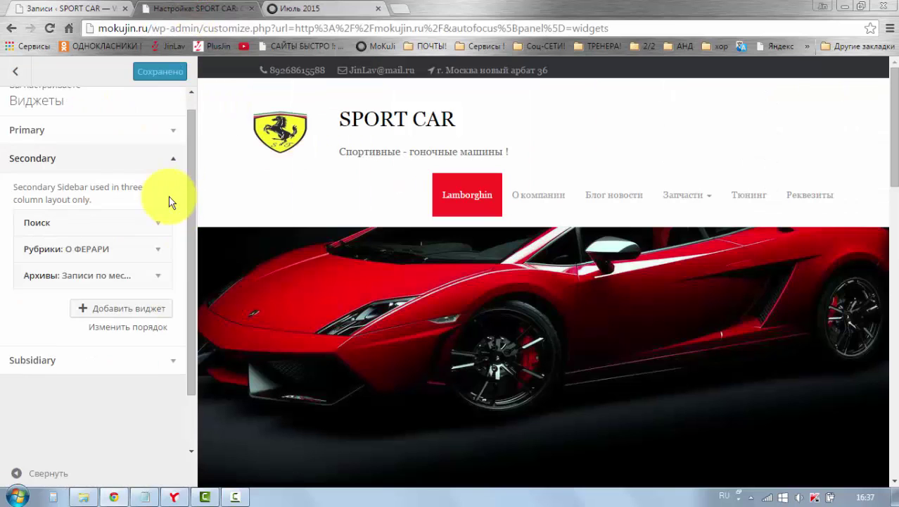
click(165, 311)
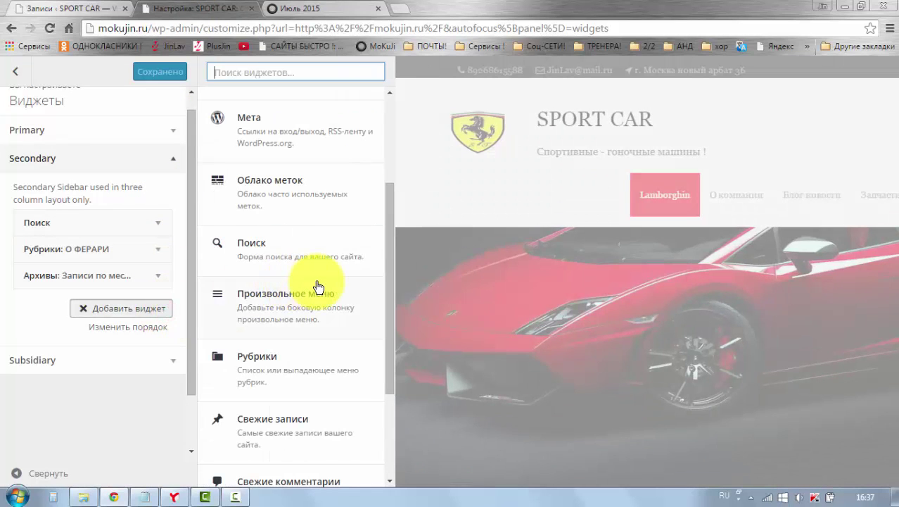
drag(389, 238, 389, 249)
drag(392, 275, 386, 315)
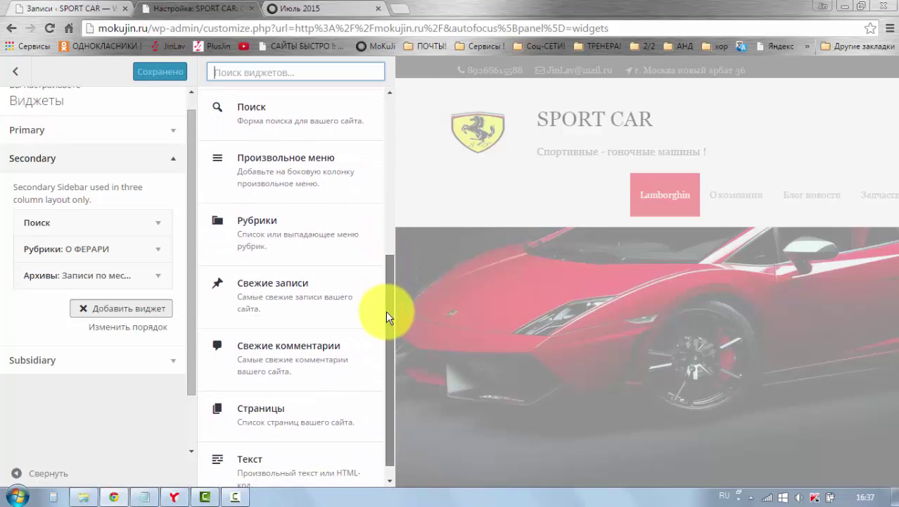
click(275, 293)
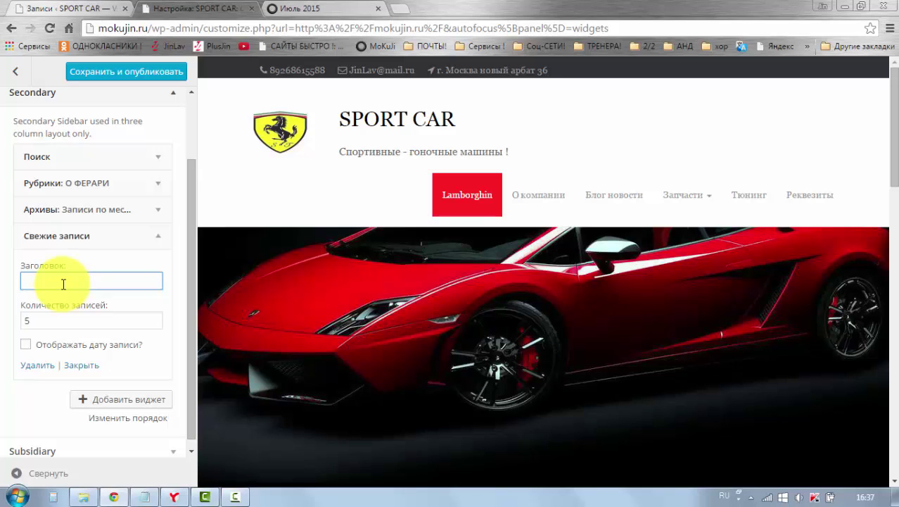
- Title the recent posts widget «Новые посты», declining the Sticky Keys prompt, then apply and publish the change
key(shift)
key(shift)
key(shift)
key(shift)
key(shift)
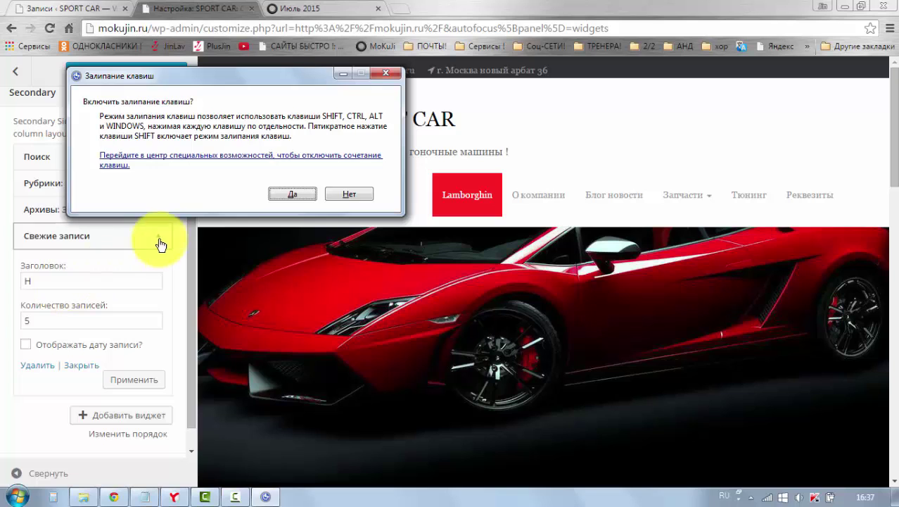
click(348, 195)
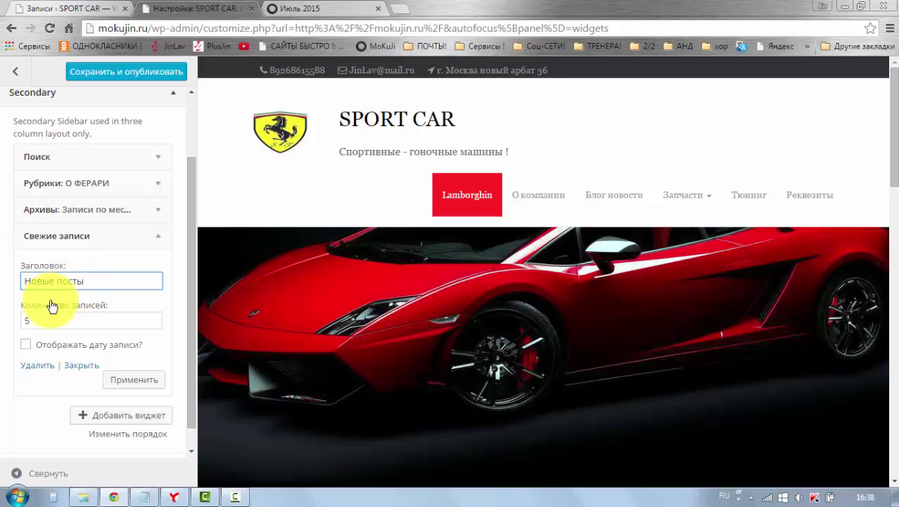
click(40, 320)
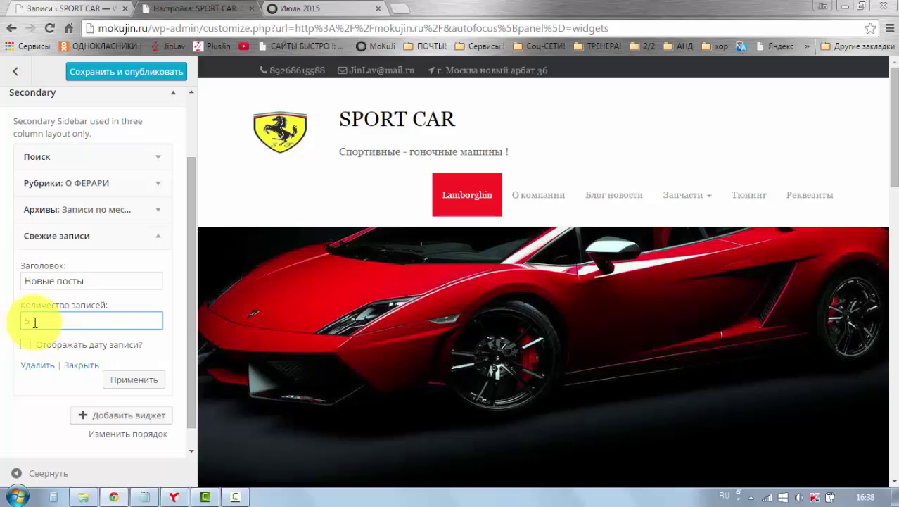
click(123, 381)
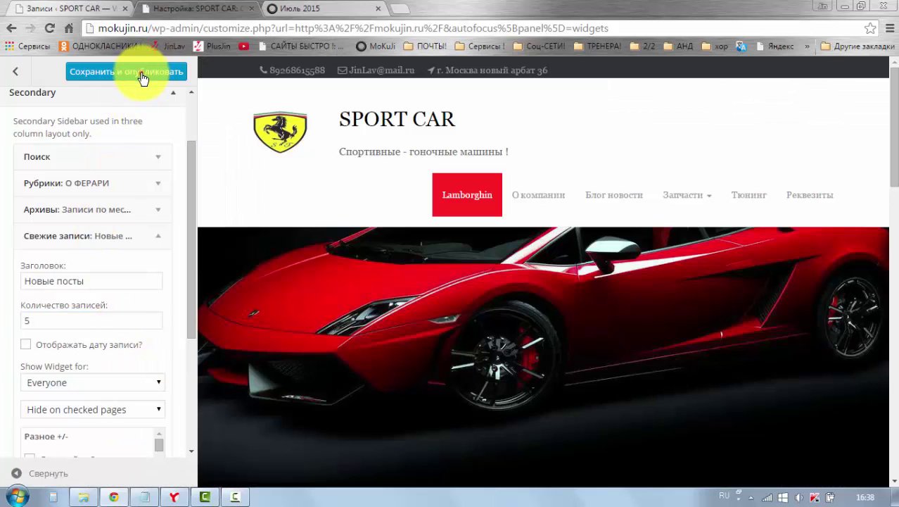
click(143, 72)
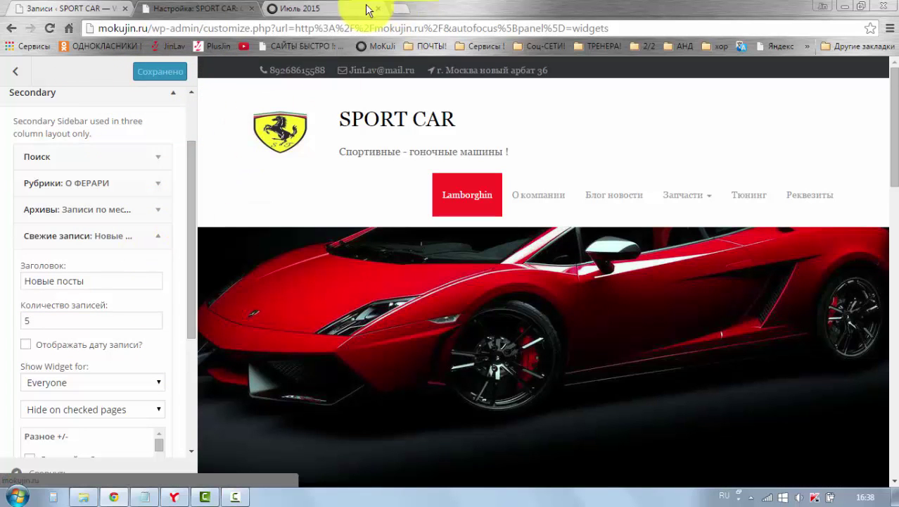
- Reload the July 2015 archive page and examine the «Новые посты» widget and its list of posts
click(318, 10)
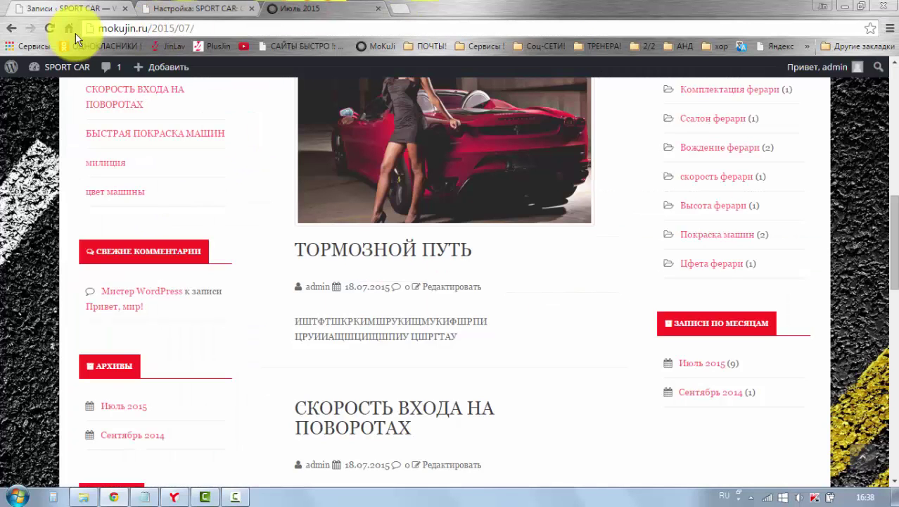
click(52, 32)
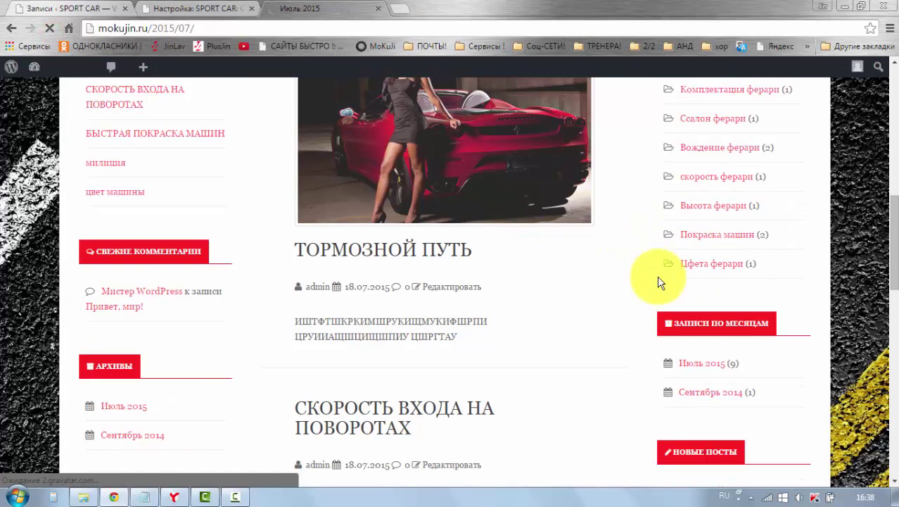
scroll(602, 282, down, 3)
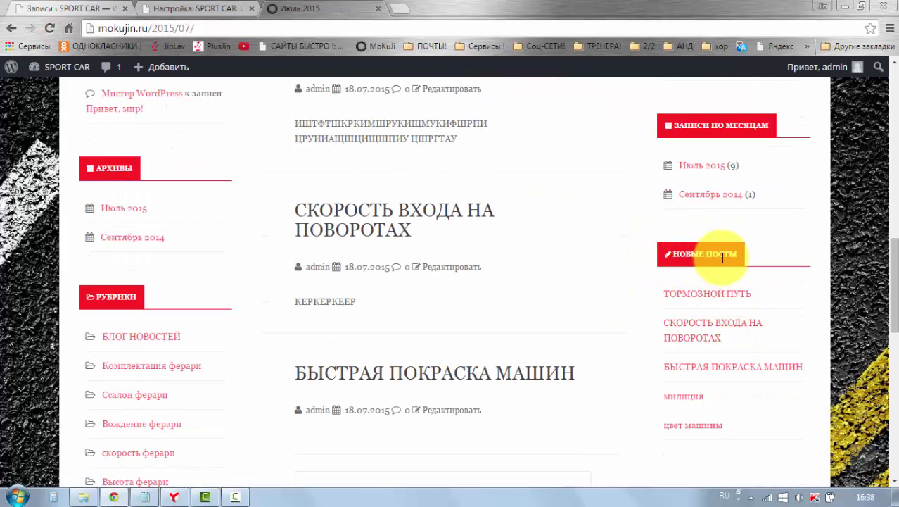
scroll(763, 271, down, 1)
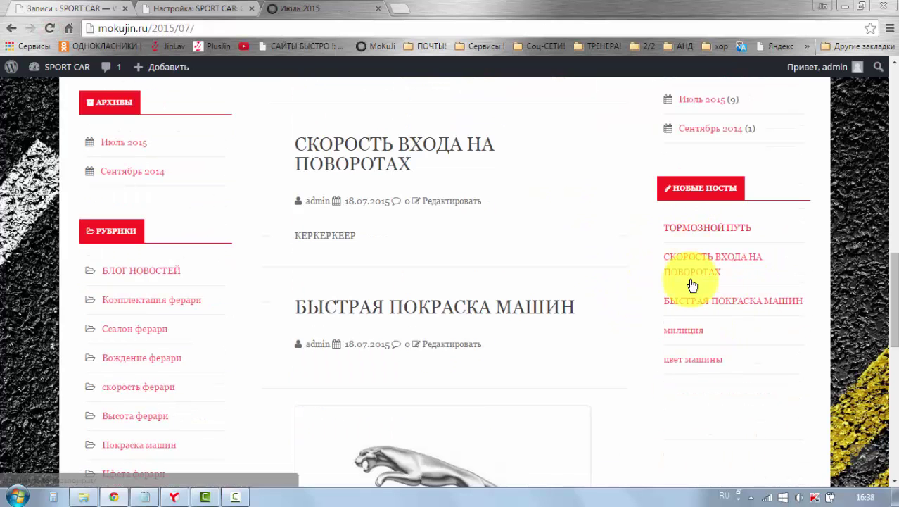
- Set the «Новые посты» widget to show 6 posts with their dates, apply the settings, and publish them
click(215, 9)
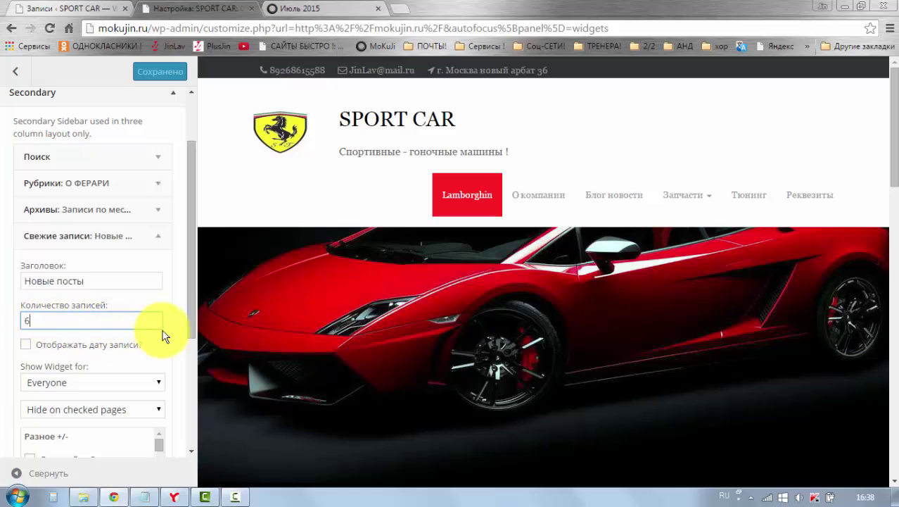
click(25, 346)
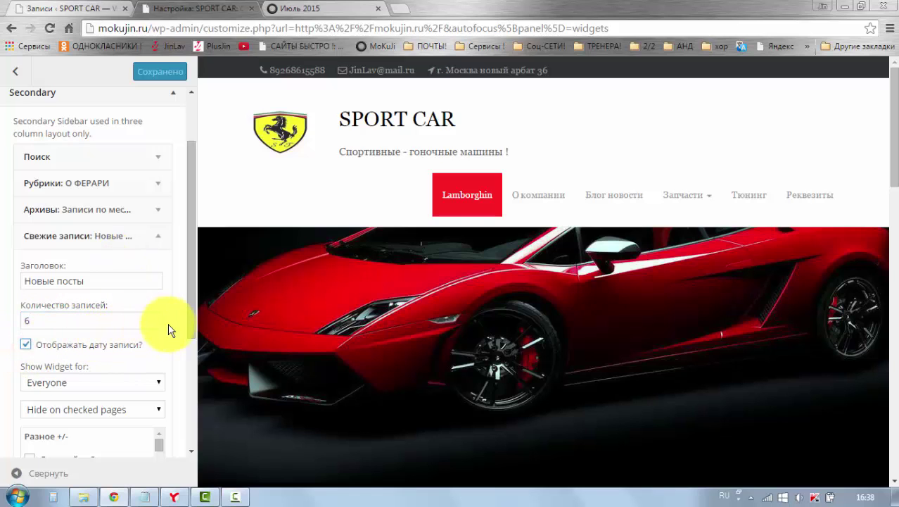
scroll(172, 324, down, 3)
click(136, 360)
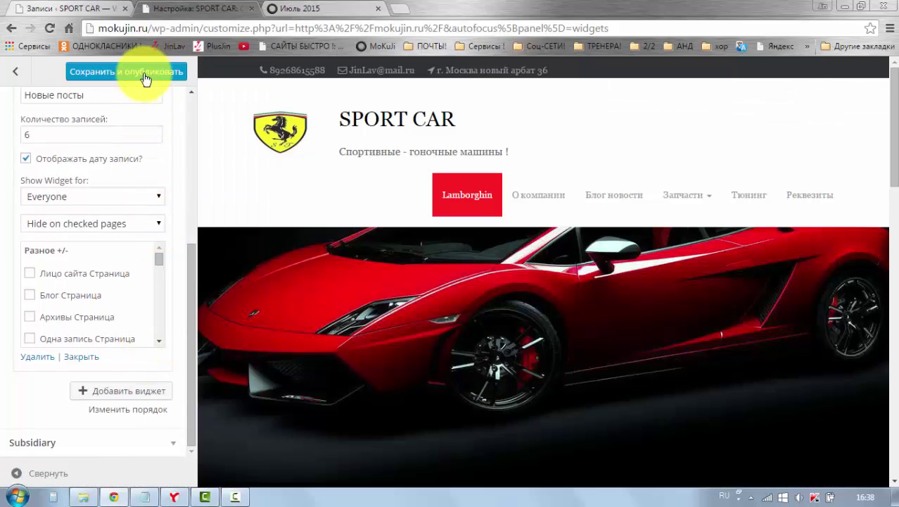
click(145, 78)
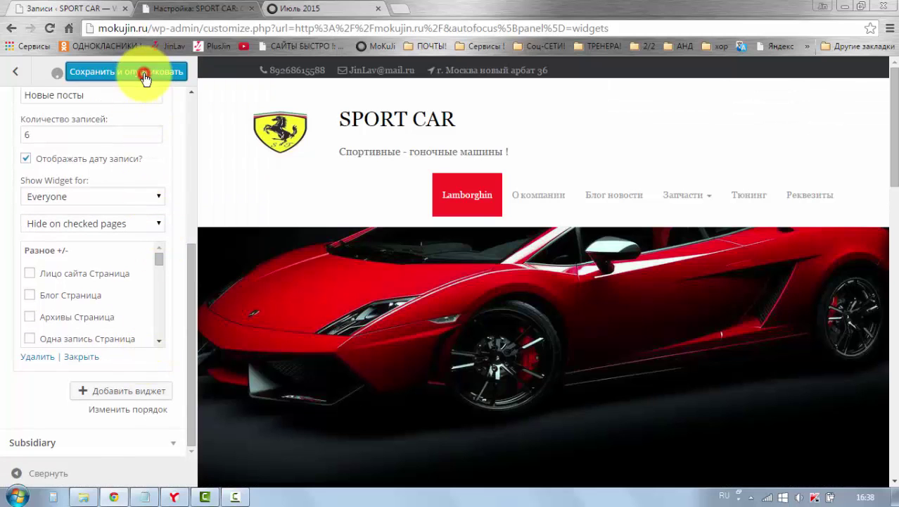
- Reload the July 2015 archive page and examine the post count and dates in the «Новые посты» widget
click(299, 13)
click(50, 28)
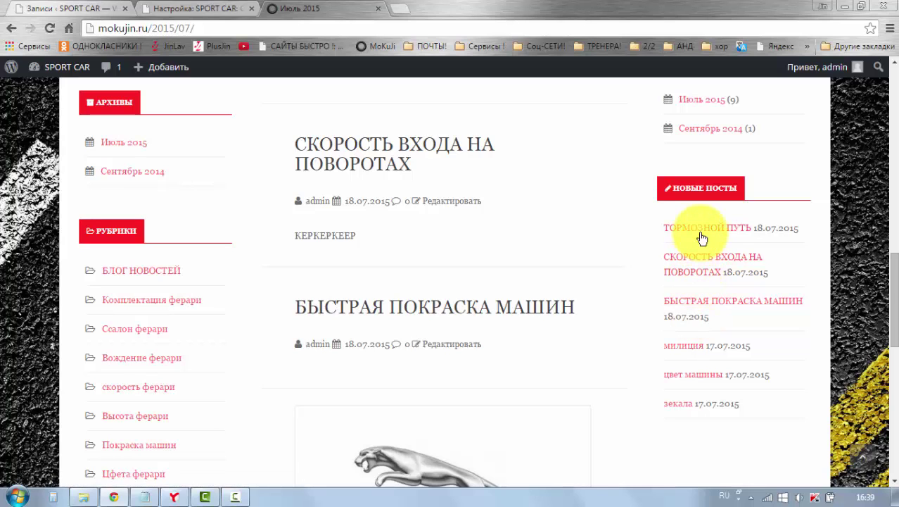
scroll(714, 285, up, 1)
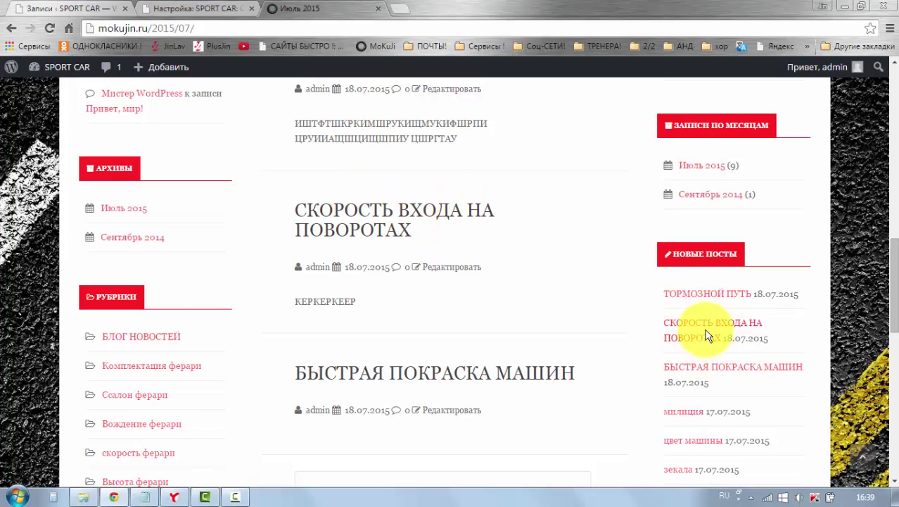
scroll(707, 348, down, 1)
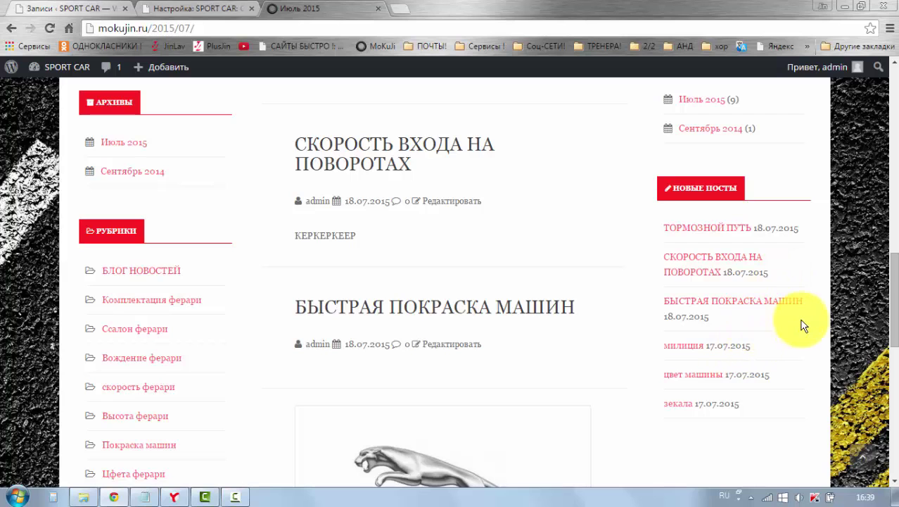
scroll(801, 315, down, 1)
scroll(798, 306, up, 2)
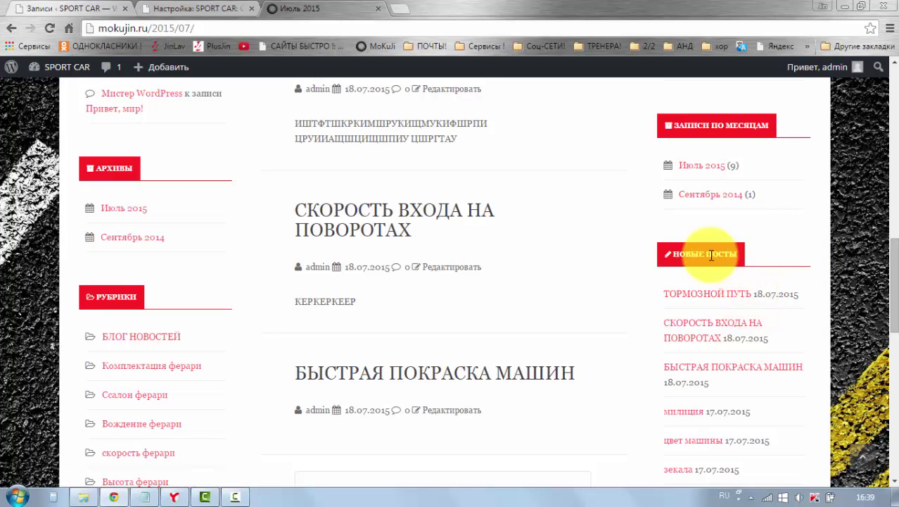
scroll(797, 300, up, 2)
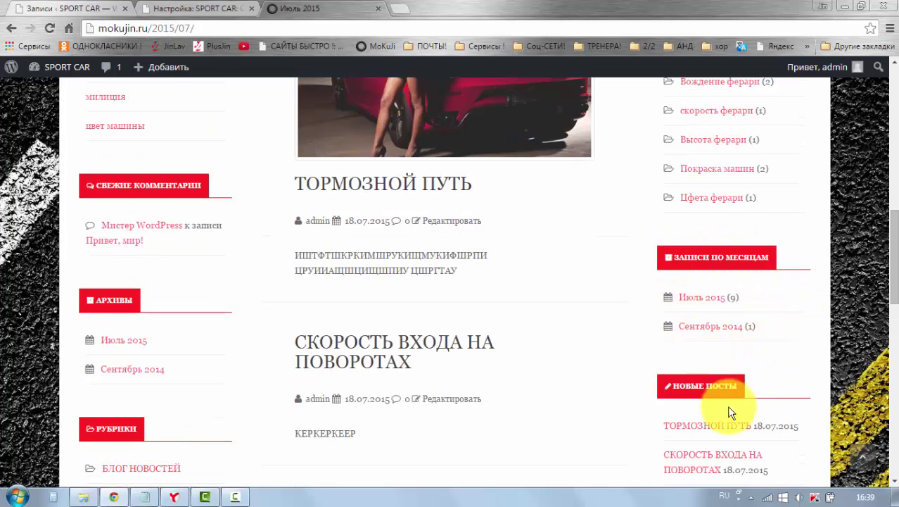
scroll(736, 256, down, 2)
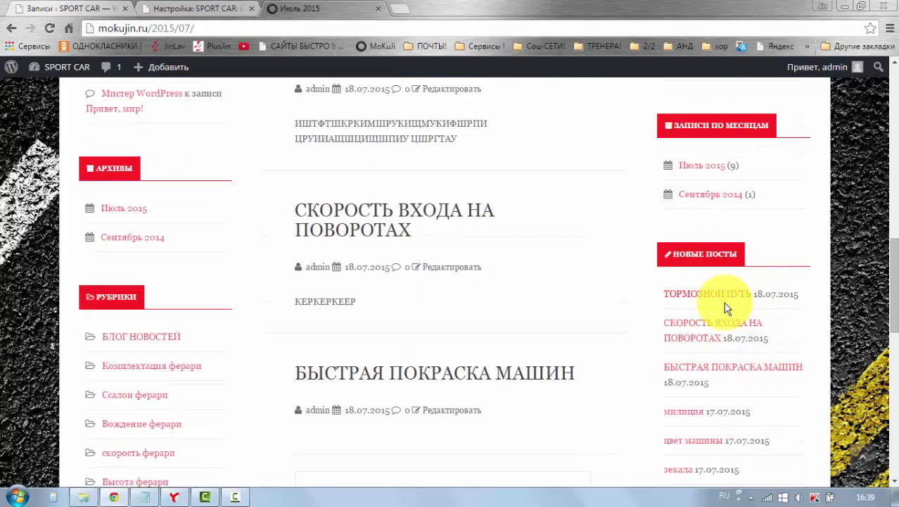
scroll(714, 299, down, 1)
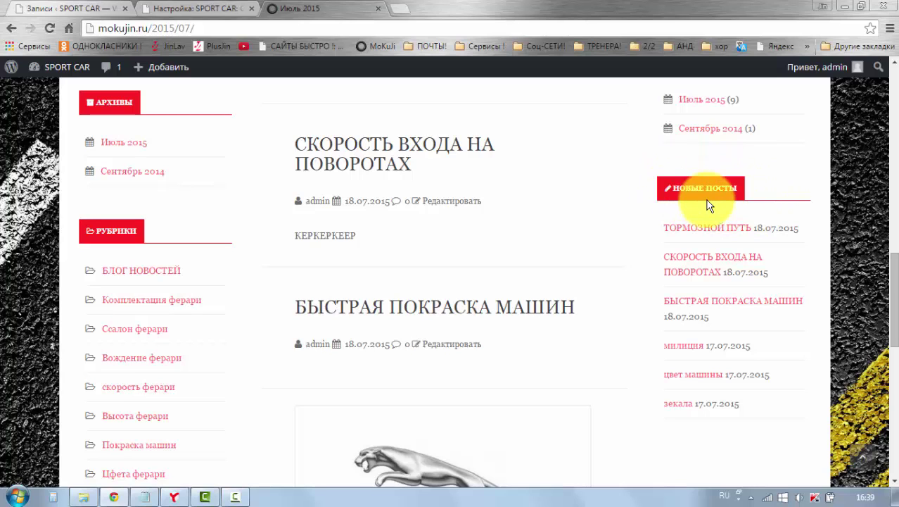
- Set the «Новые посты» widget to show 3 posts, retitle it «Свежие записи», and publish the changes
click(163, 8)
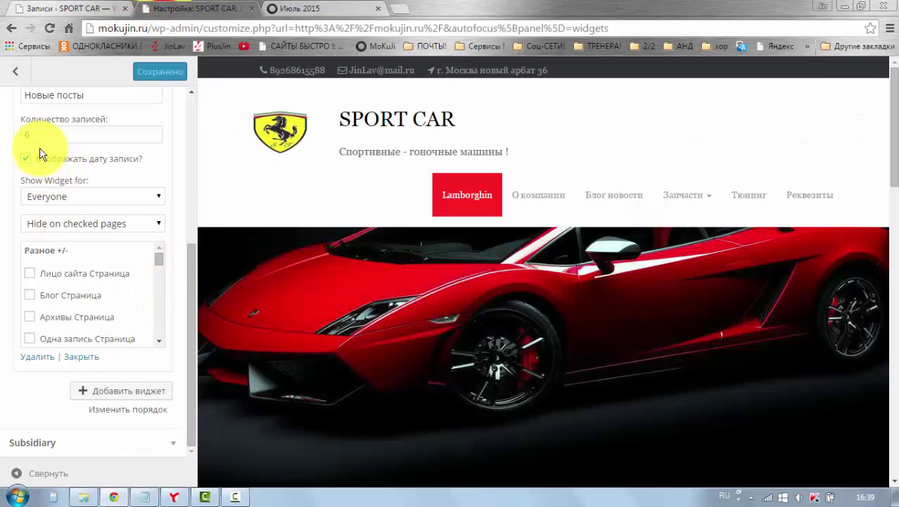
drag(36, 133, 17, 132)
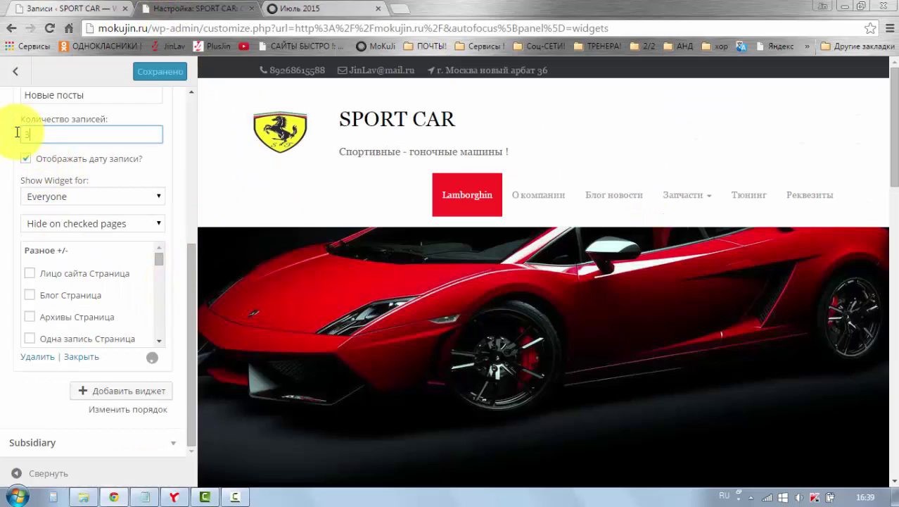
text(3)
scroll(63, 169, up, 1)
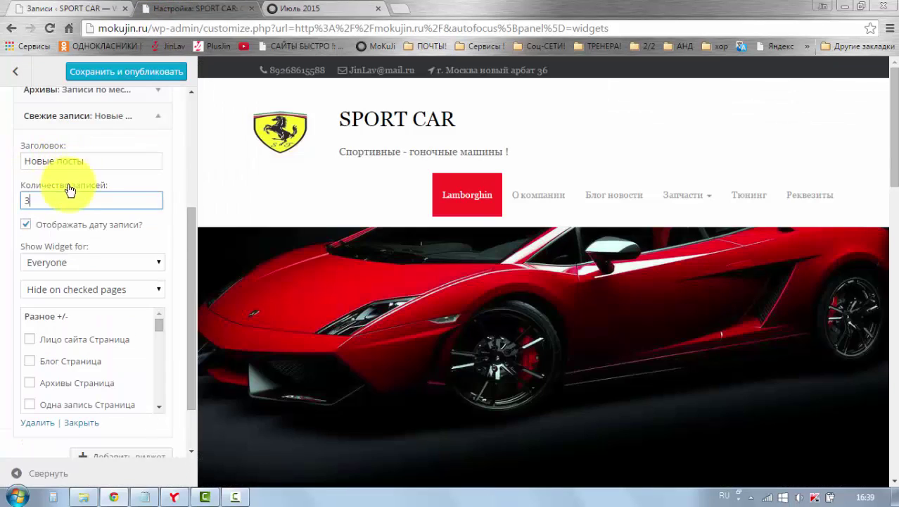
drag(98, 163, 14, 157)
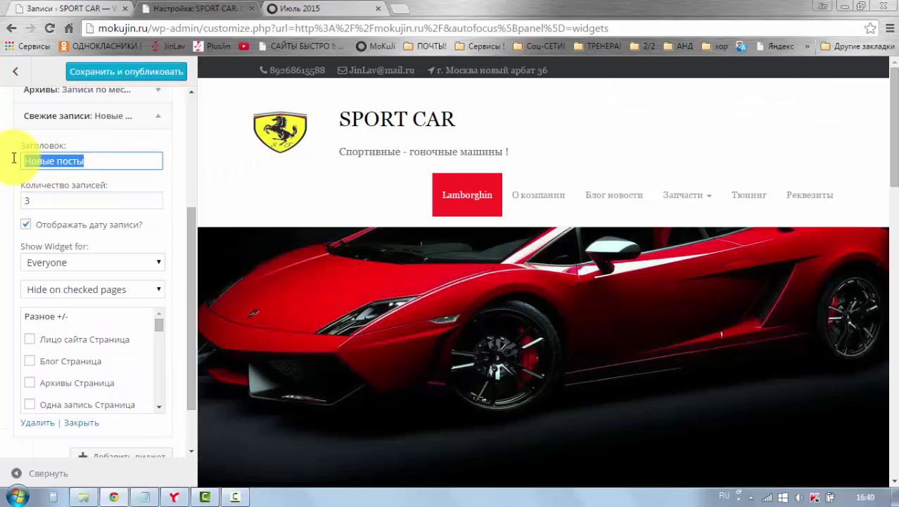
text(С)
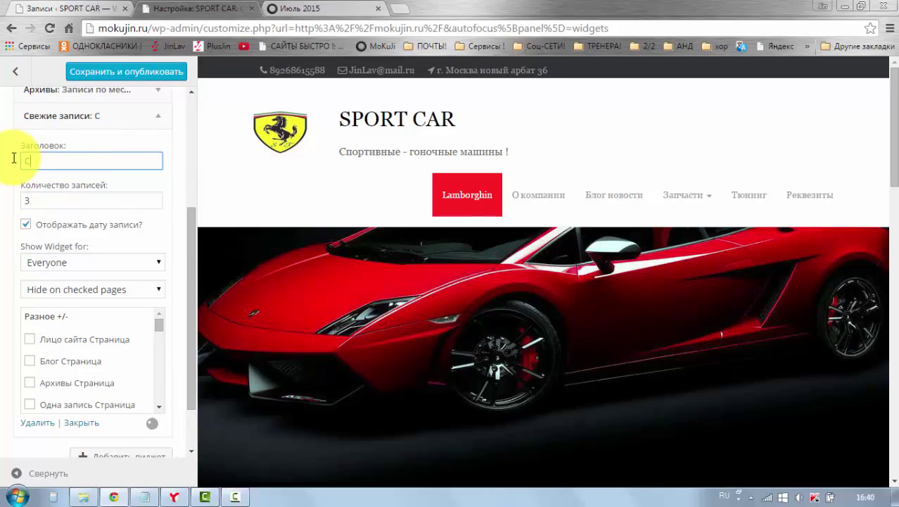
text(вежие записи)
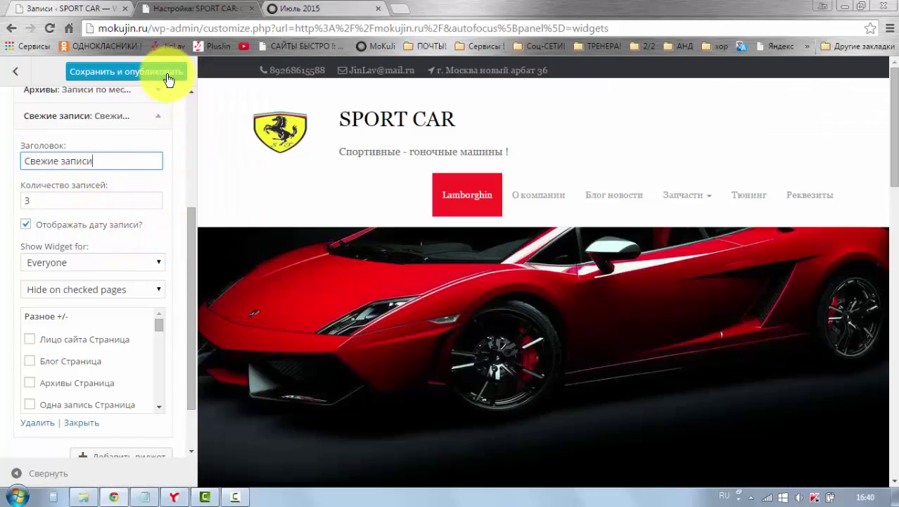
click(168, 73)
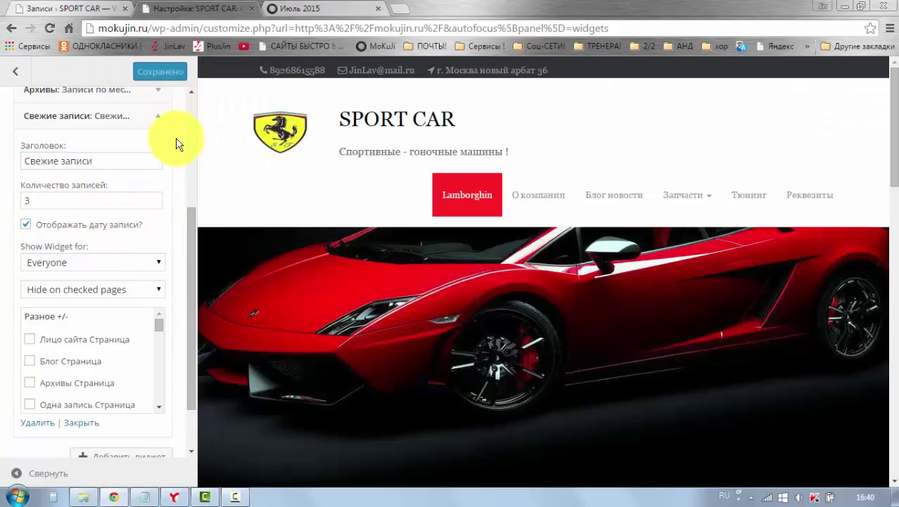
- Move the recent posts widget above the archives widget in the Secondary sidebar and publish the new order
scroll(176, 143, up, 1)
click(161, 185)
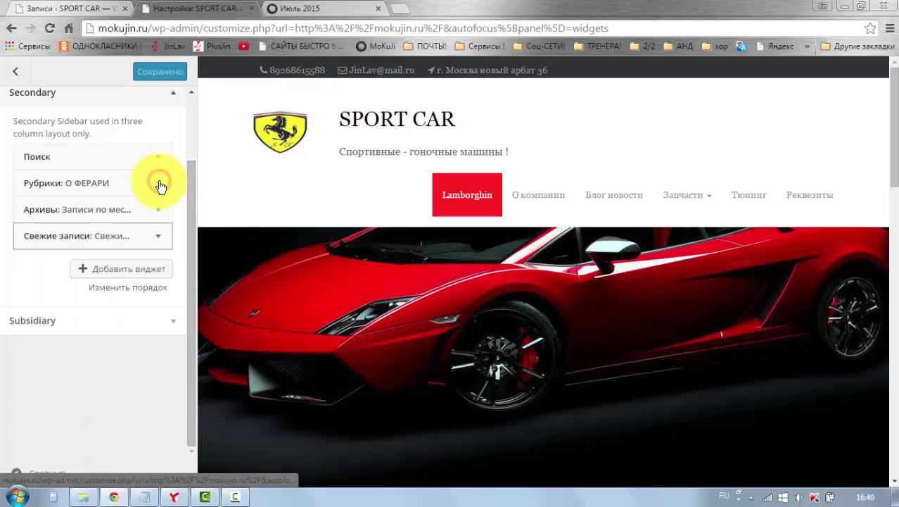
drag(101, 237, 96, 215)
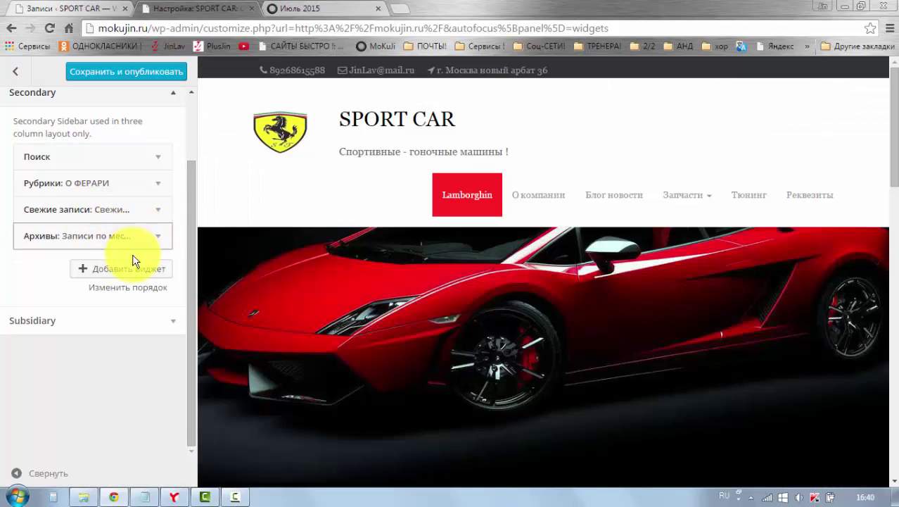
click(165, 71)
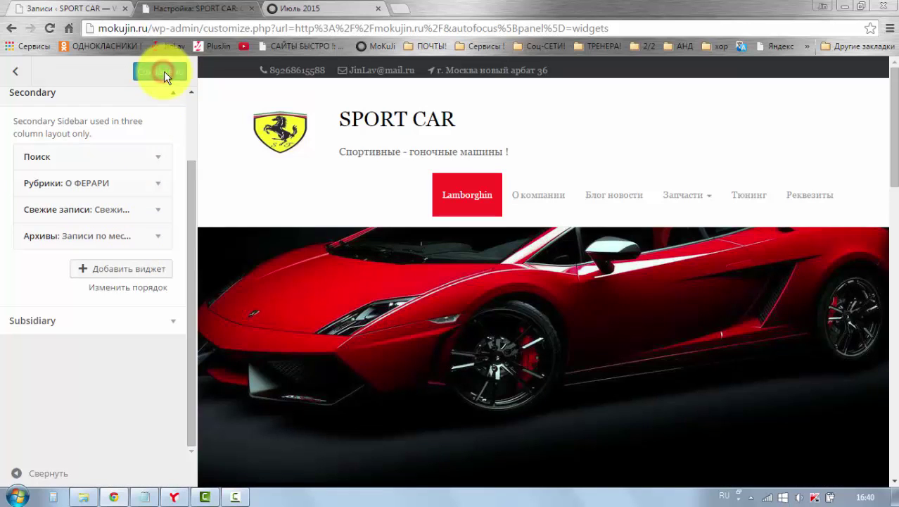
- Reload the July 2015 archive page and examine the order of the Secondary sidebar widgets and the «Свежие записи» post list
click(294, 10)
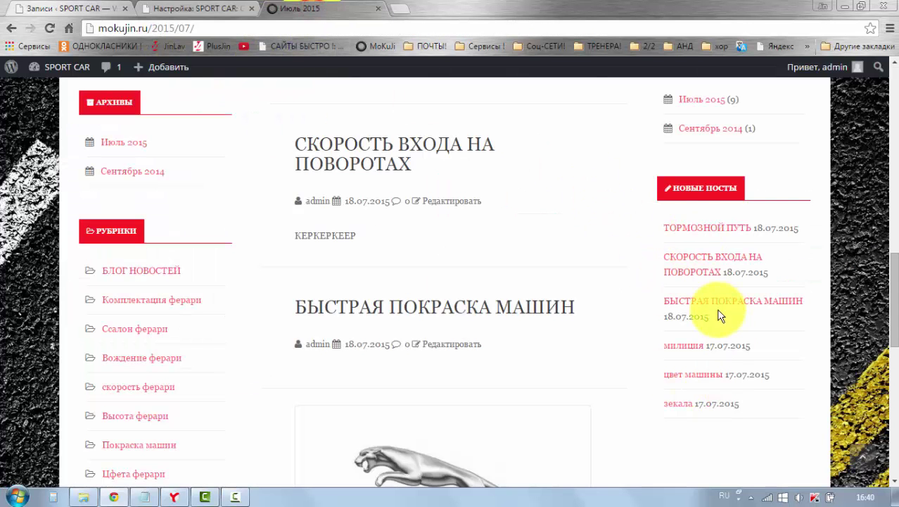
click(51, 28)
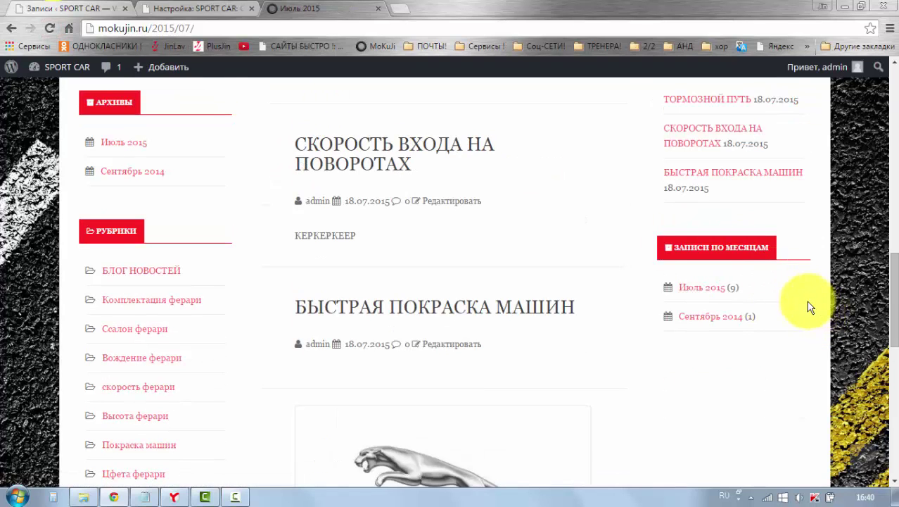
scroll(830, 310, up, 7)
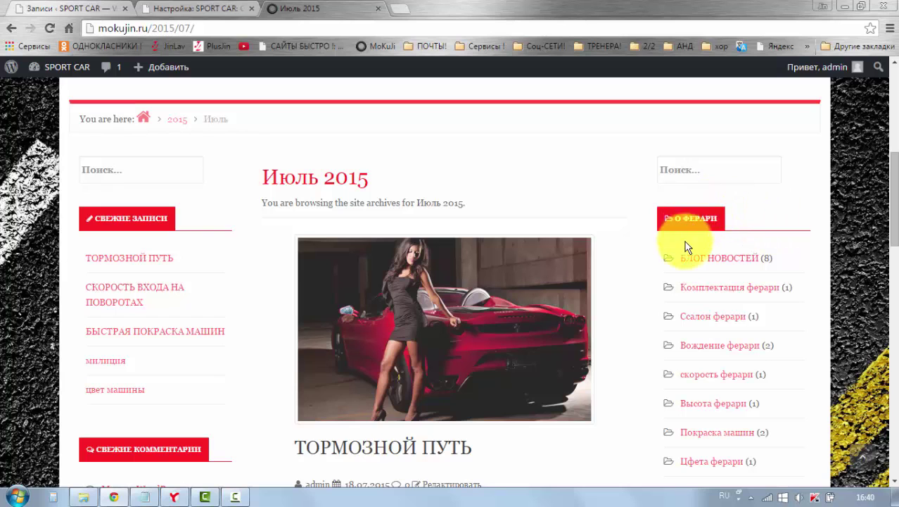
scroll(720, 280, down, 1)
scroll(714, 257, down, 3)
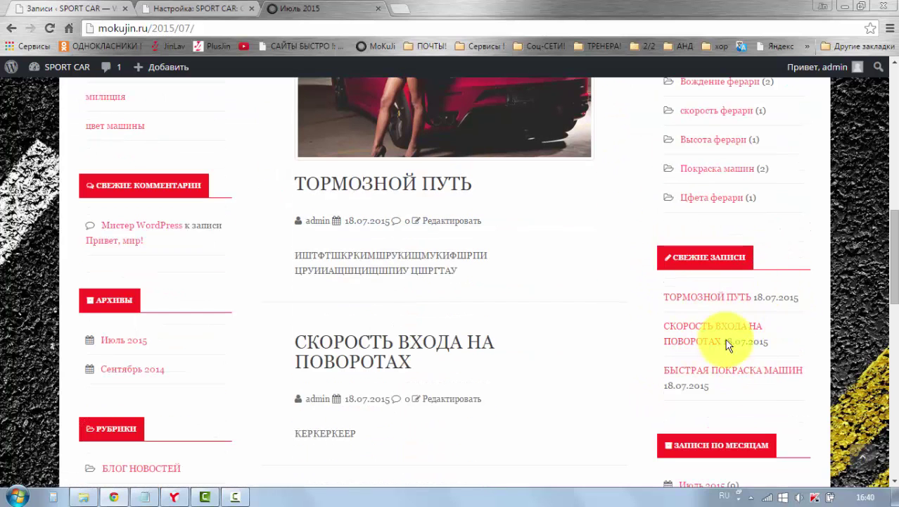
scroll(753, 335, down, 1)
scroll(757, 332, down, 1)
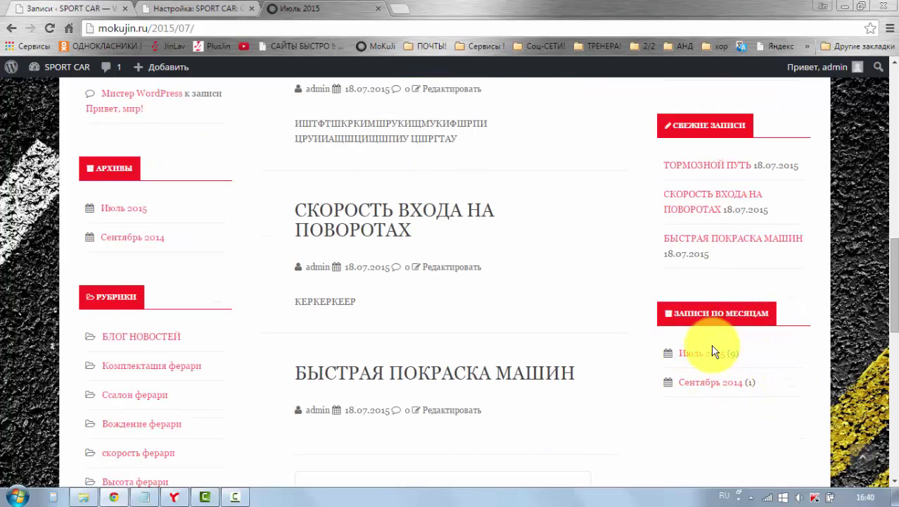
scroll(732, 337, down, 1)
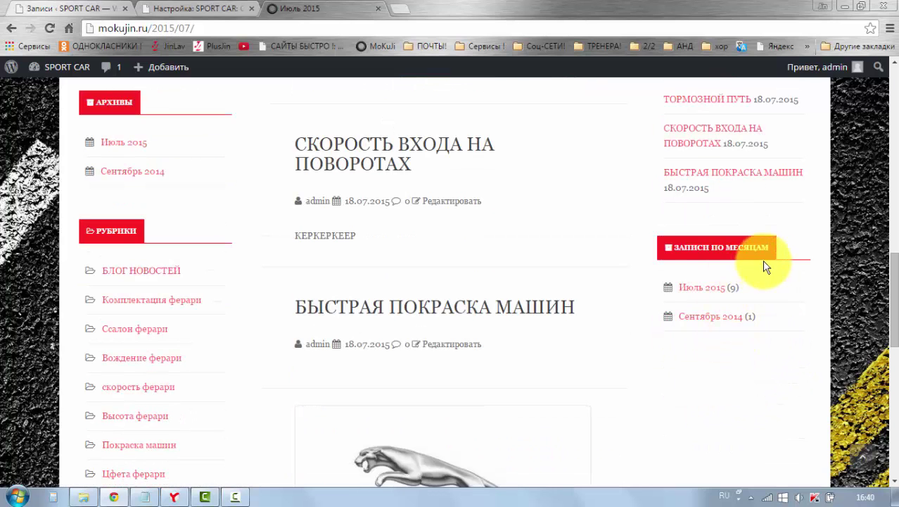
scroll(732, 285, up, 2)
scroll(732, 283, down, 2)
scroll(732, 283, down, 2)
scroll(732, 283, up, 8)
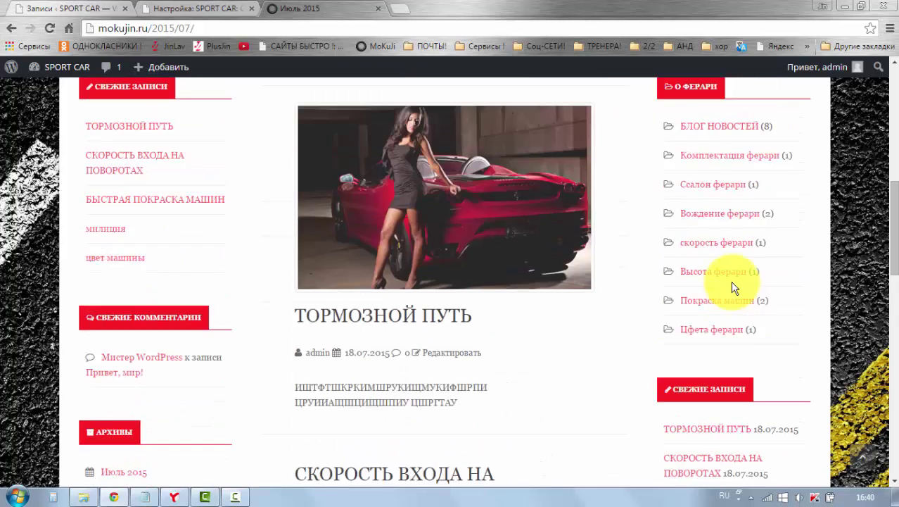
- Return to the customizer, open the list of available widgets for the Secondary sidebar, and look through it
click(165, 9)
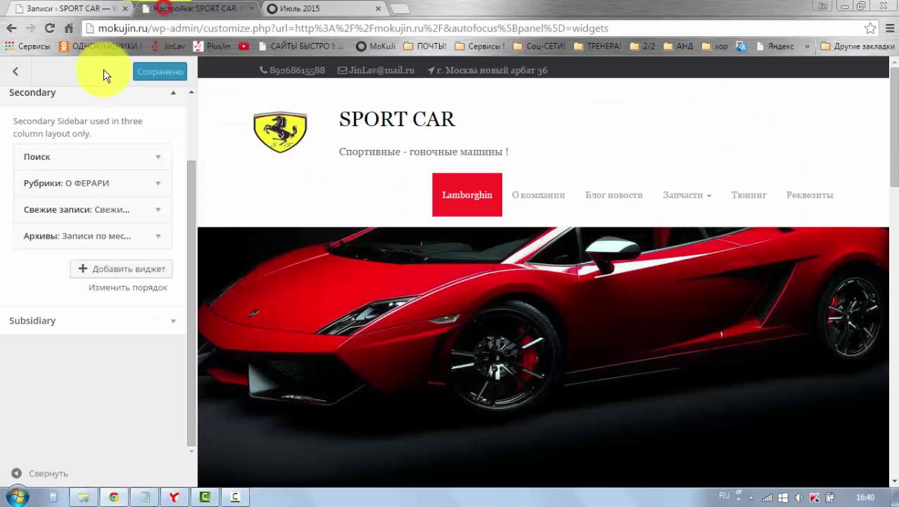
click(161, 272)
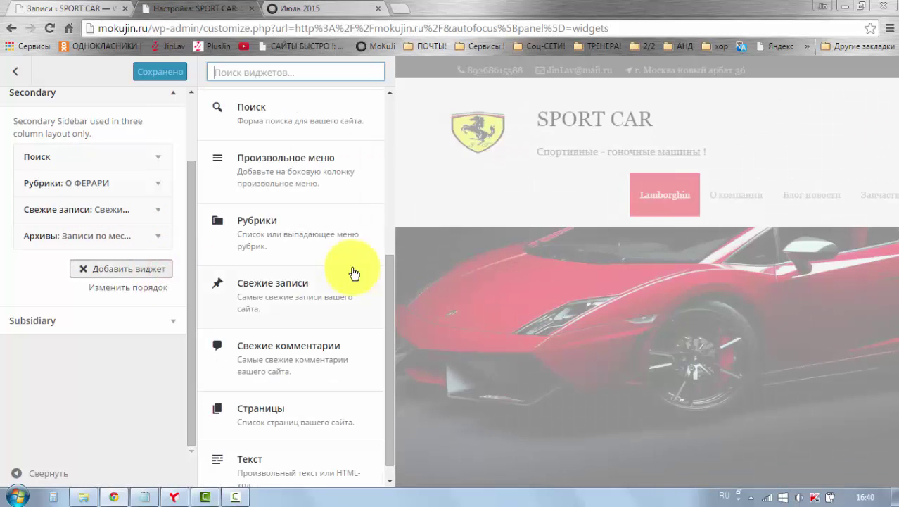
drag(389, 294, 390, 326)
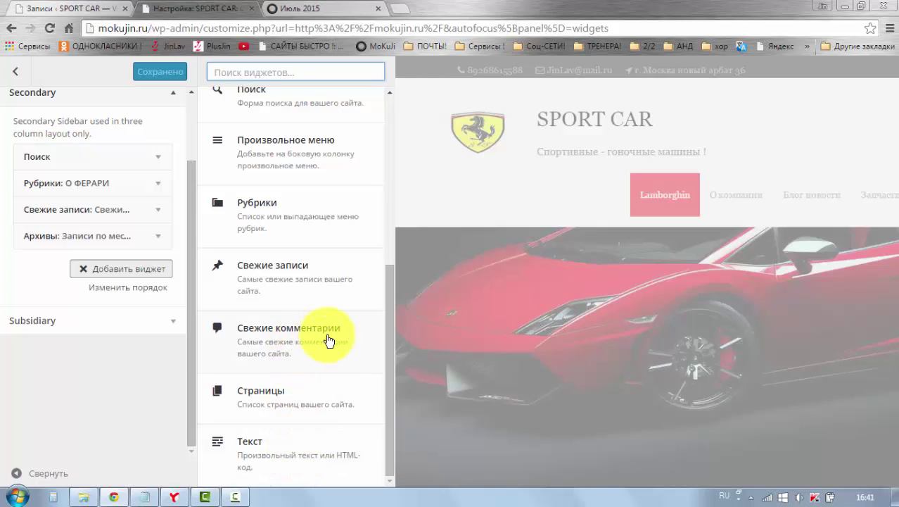
drag(389, 339, 321, 271)
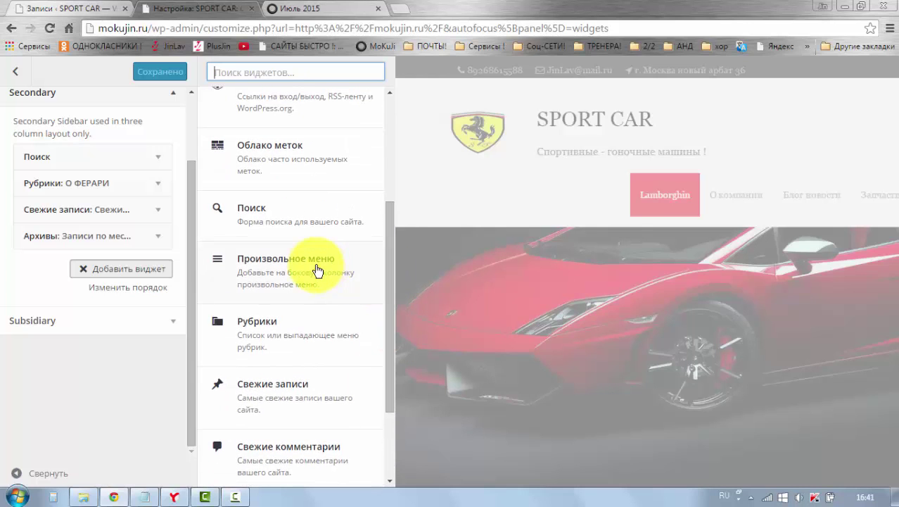
scroll(390, 292, up, 2)
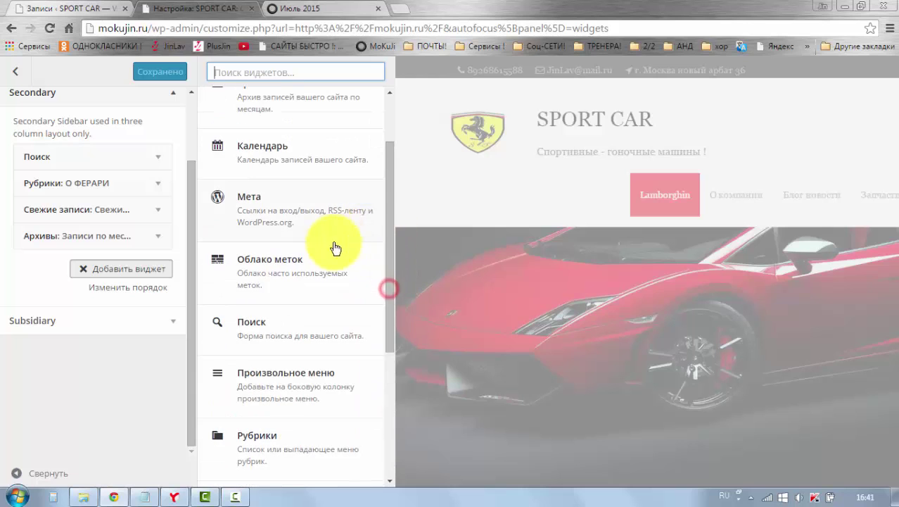
drag(394, 216, 392, 165)
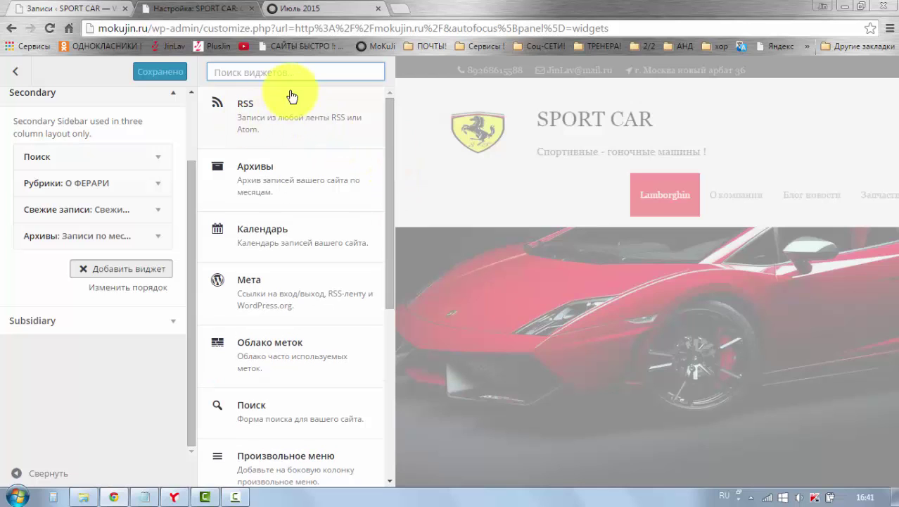
click(387, 119)
drag(385, 118, 385, 157)
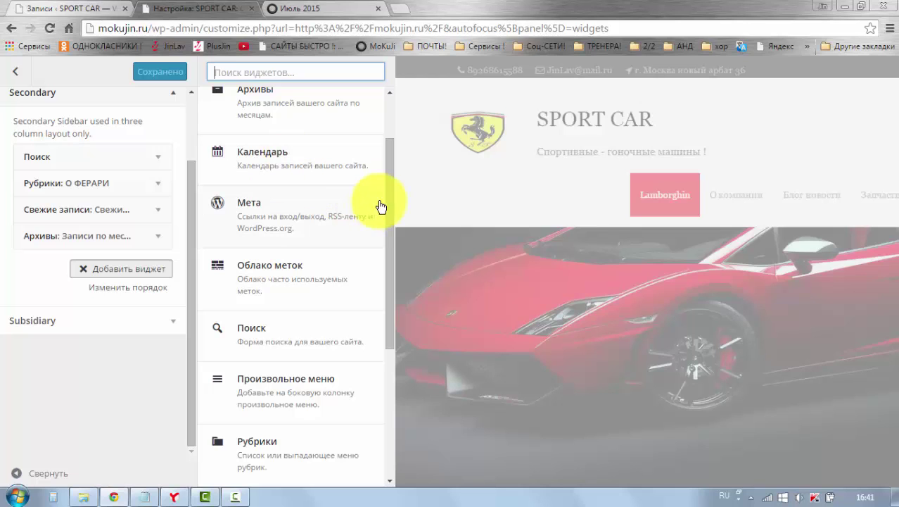
drag(386, 199, 387, 239)
- Add the tag cloud widget «Облако меток» to the Secondary sidebar and delete it again, returning to the widget list
click(260, 215)
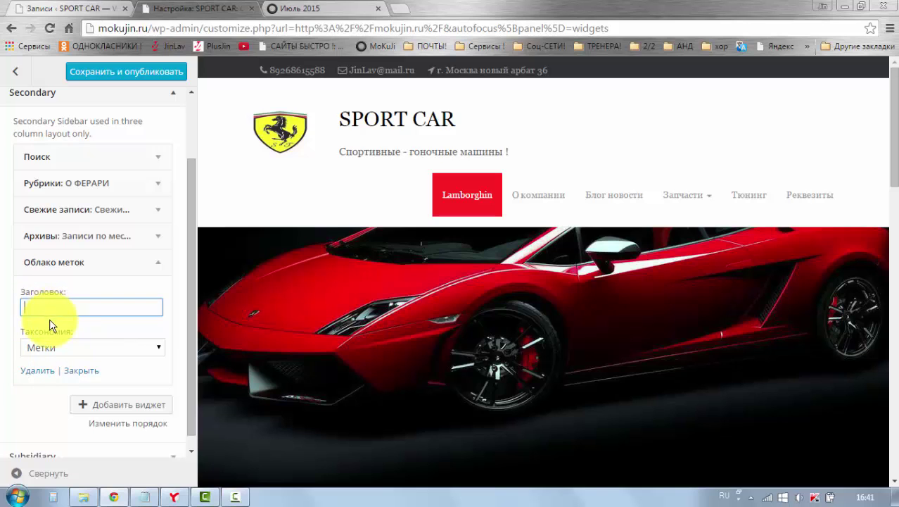
click(38, 373)
click(121, 271)
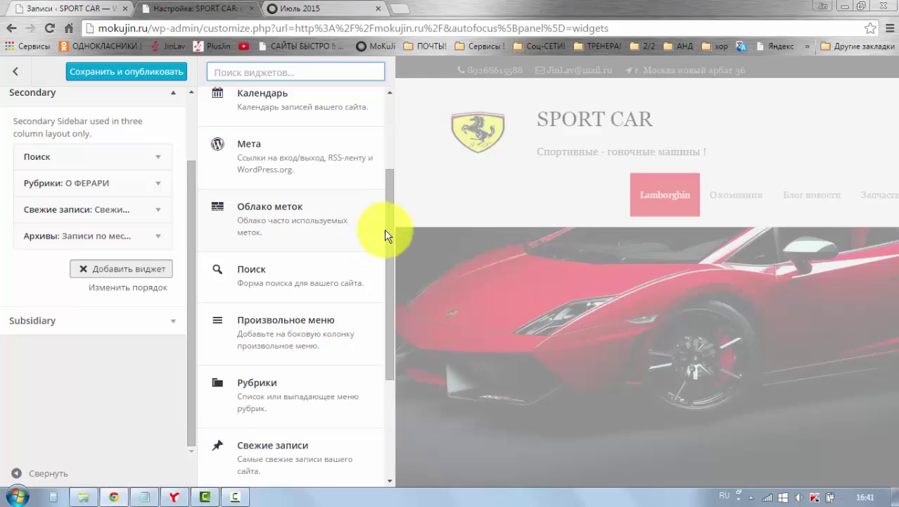
scroll(351, 246, down, 1)
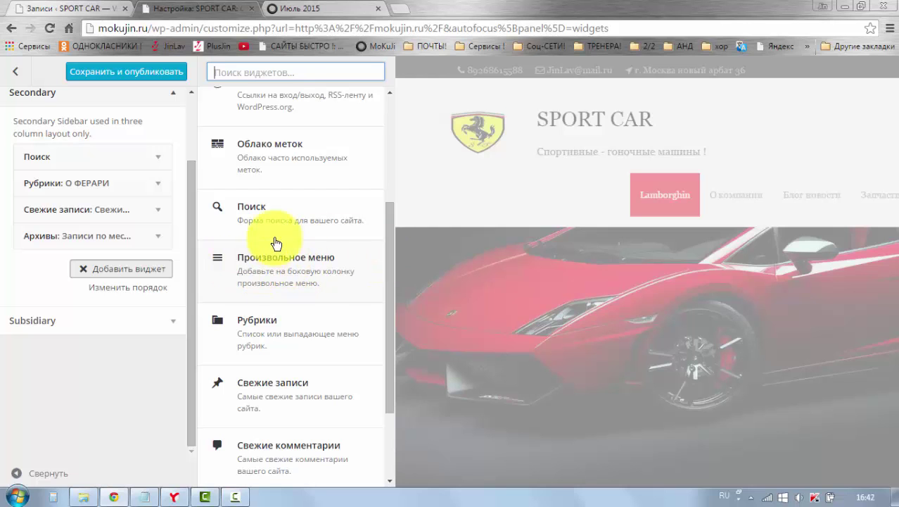
- Examine the header menu and both sidebars on the July 2015 archive page
click(290, 9)
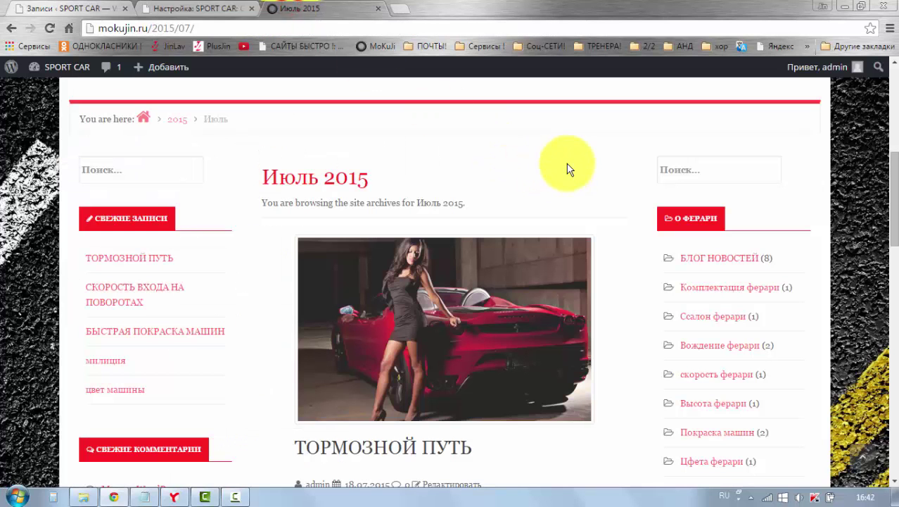
scroll(556, 172, up, 5)
scroll(689, 200, up, 1)
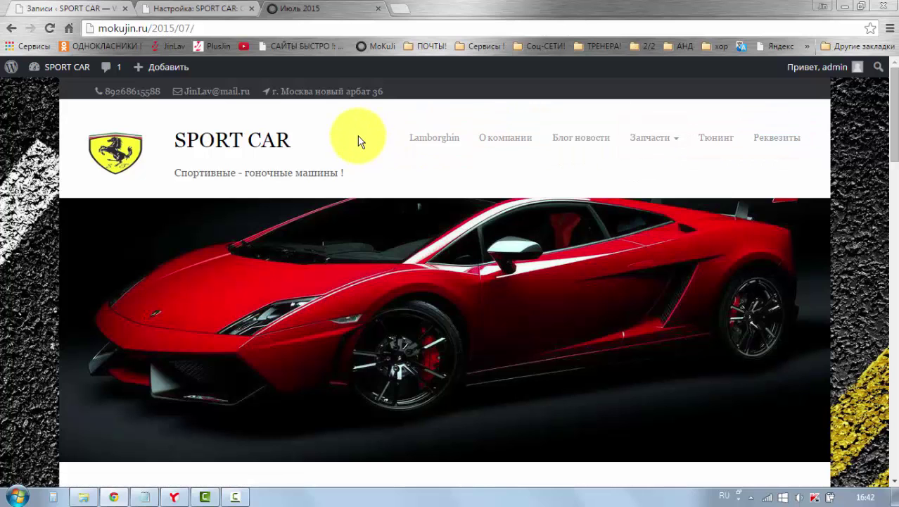
scroll(366, 153, down, 4)
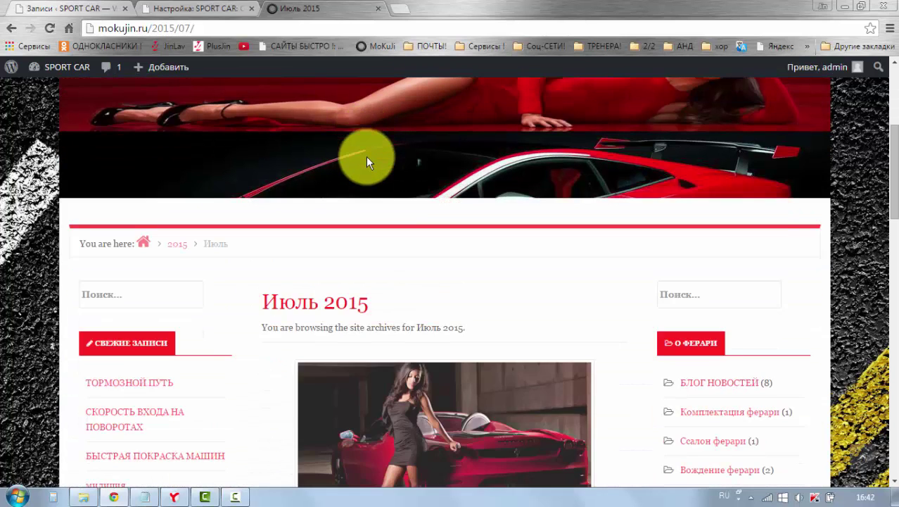
scroll(366, 156, up, 4)
scroll(367, 162, down, 5)
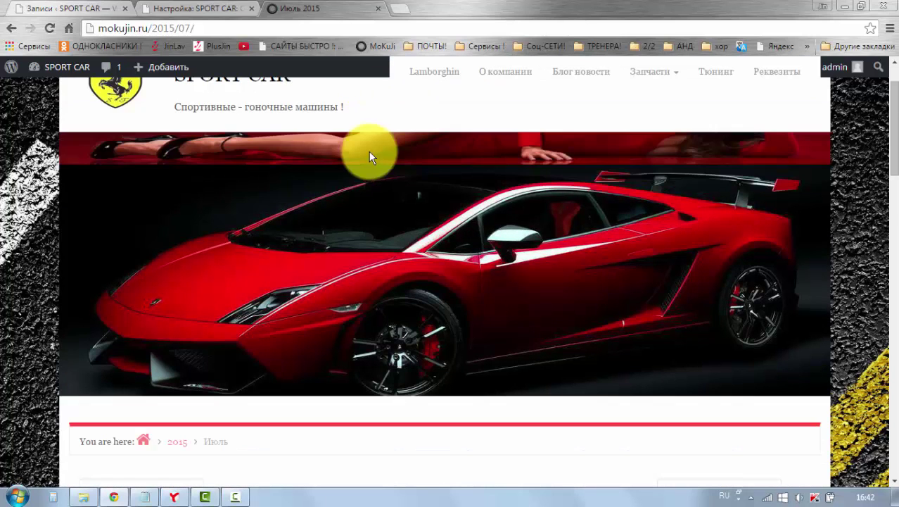
scroll(151, 262, down, 8)
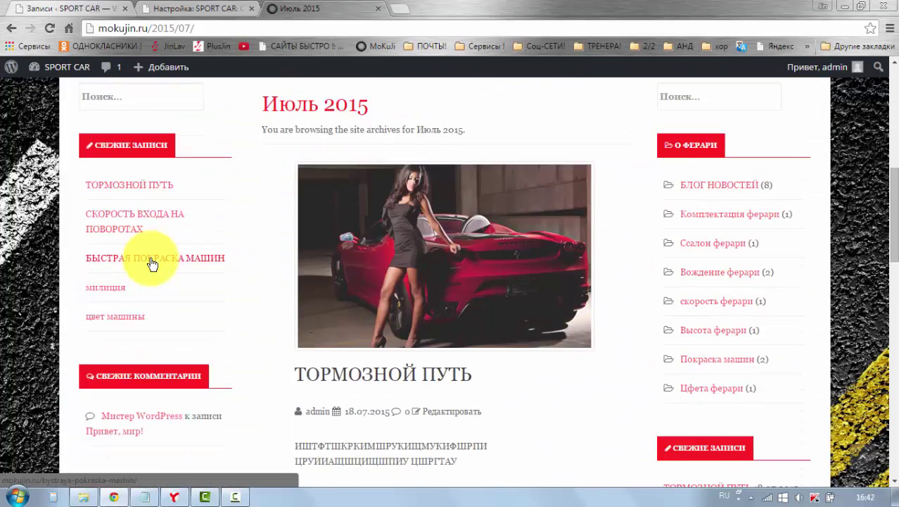
scroll(640, 288, down, 4)
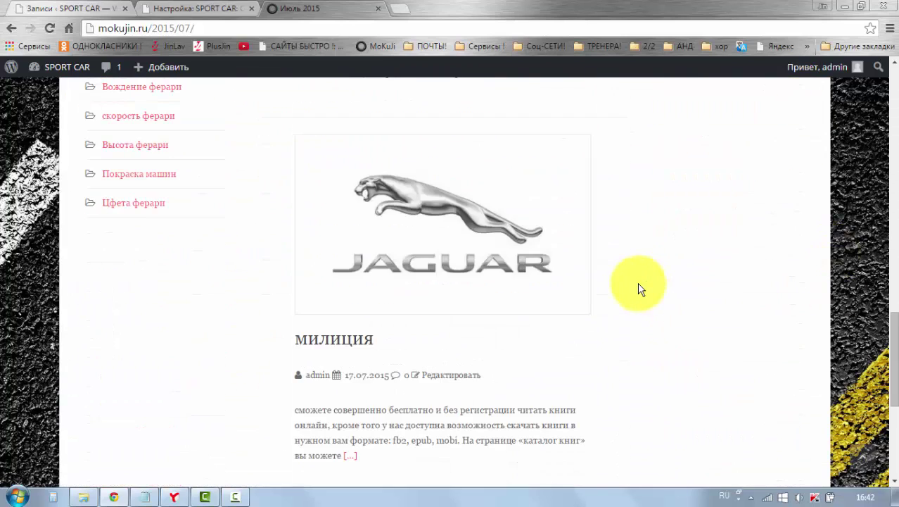
scroll(640, 284, up, 6)
- Add a «Произвольное меню» widget titled «меню номер 2» to the Secondary sidebar, assign it «верхнее меню», and publish the change
click(200, 9)
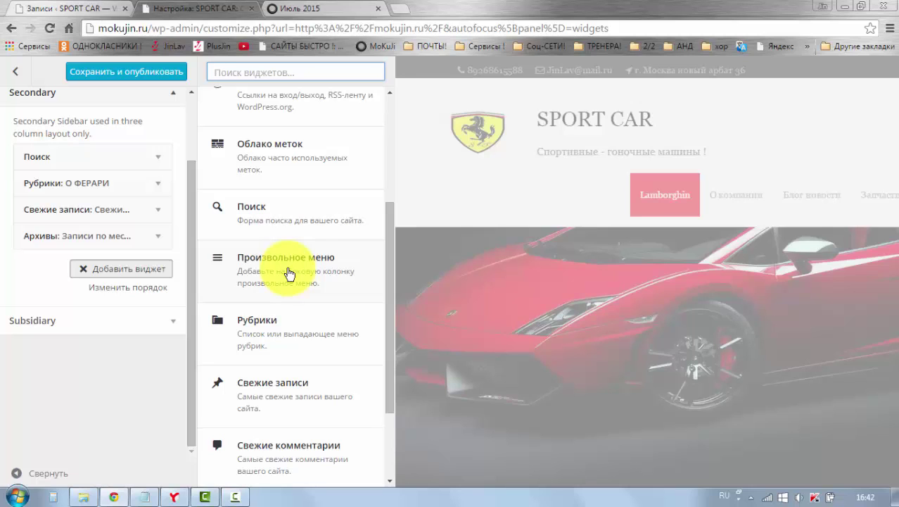
click(275, 261)
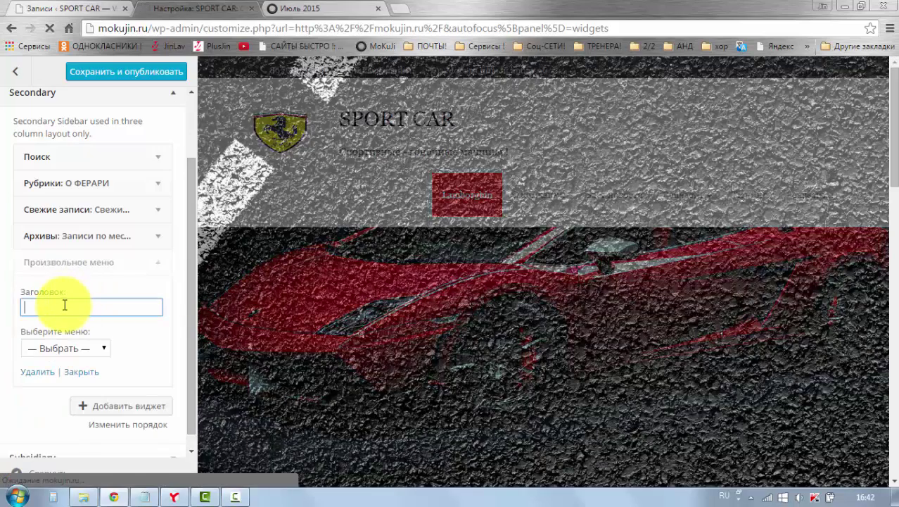
click(64, 304)
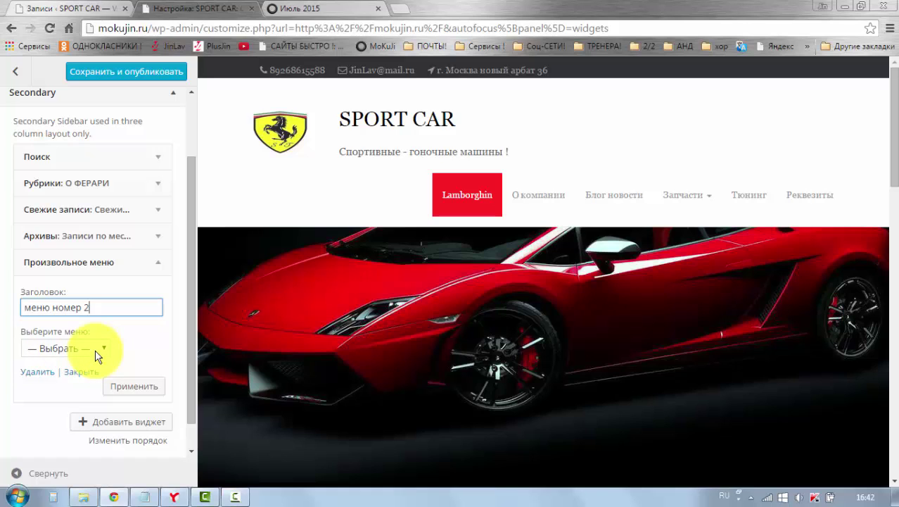
click(105, 349)
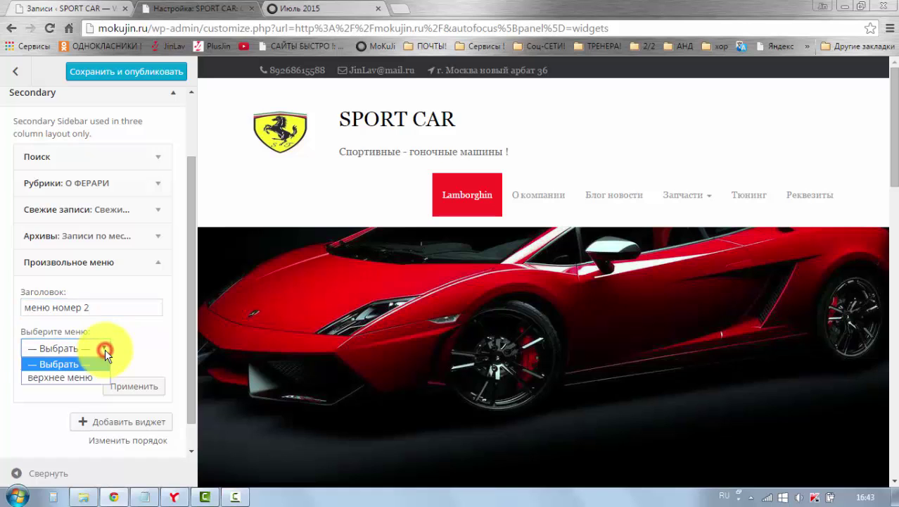
click(76, 378)
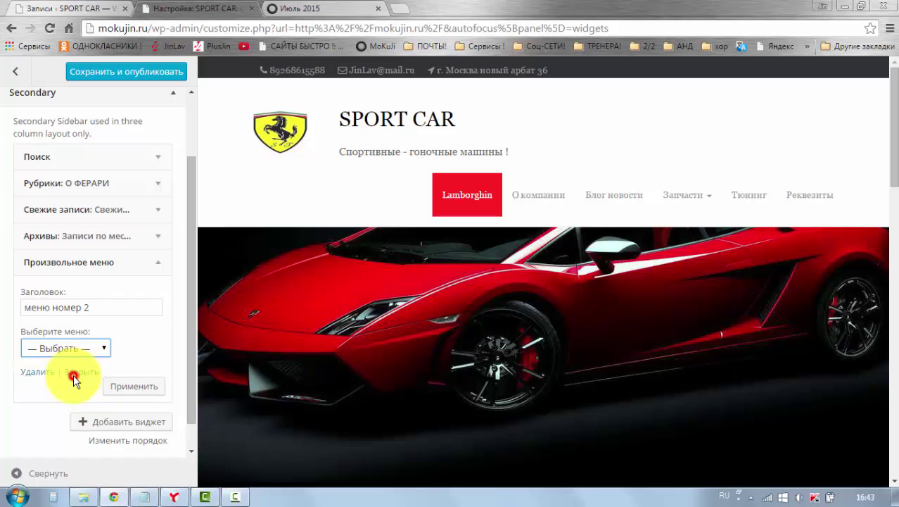
click(135, 389)
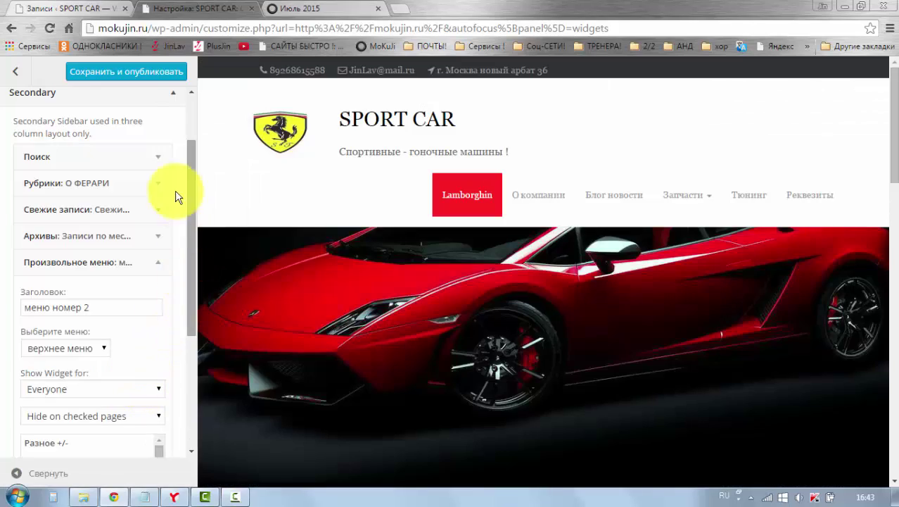
click(146, 73)
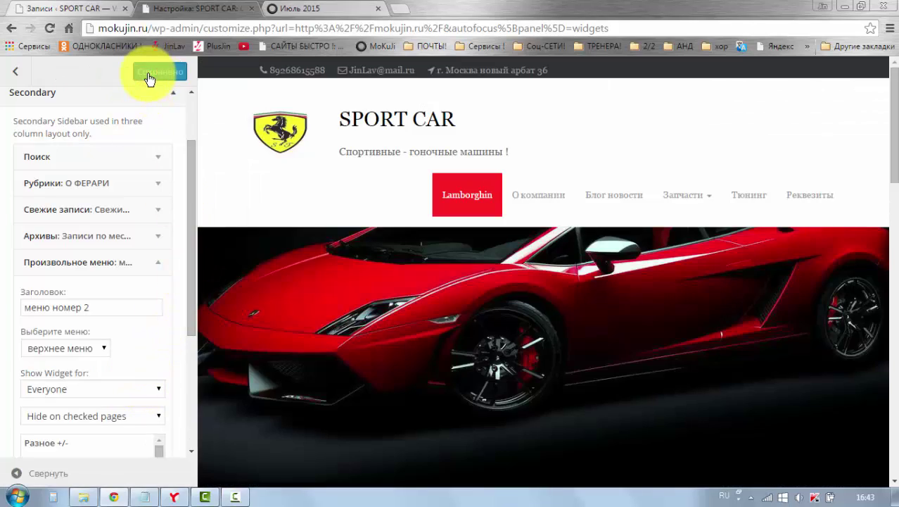
- Reload the July 2015 archive page and find the «меню номер 2» widget in the sidebar
click(372, 10)
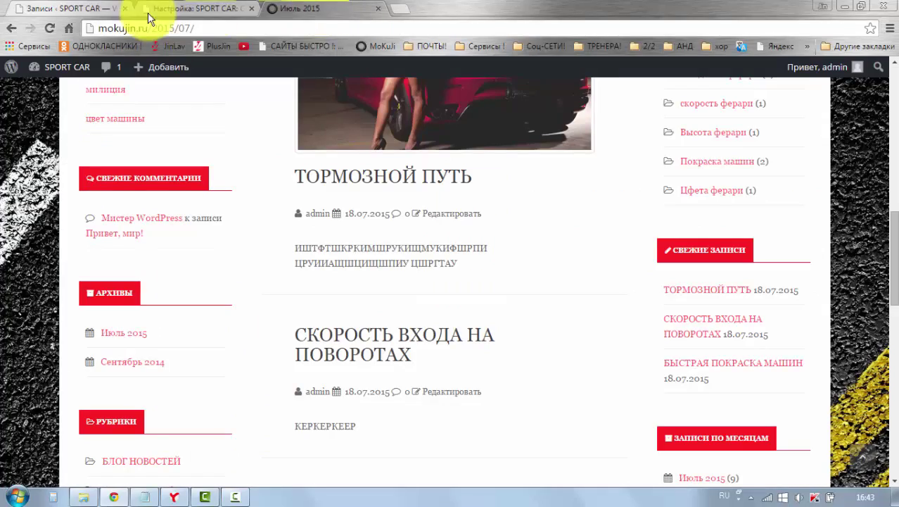
click(48, 29)
scroll(535, 197, down, 3)
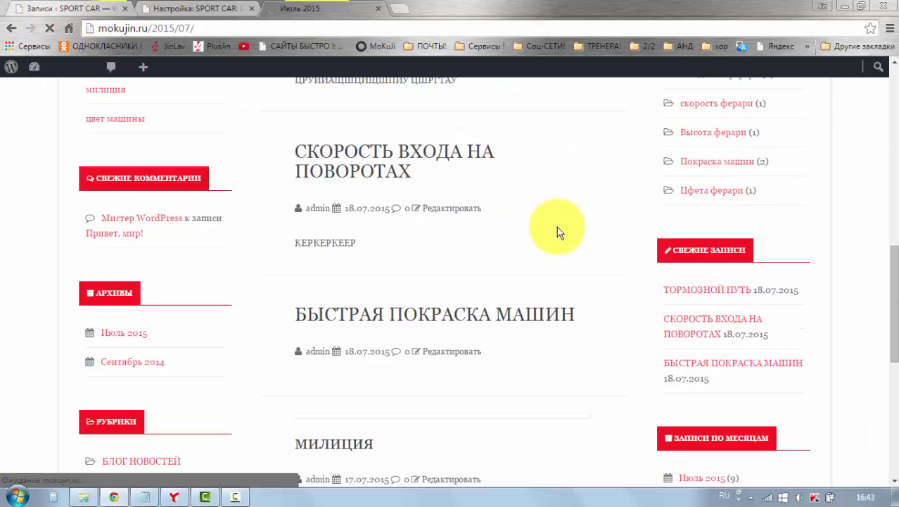
scroll(567, 224, down, 4)
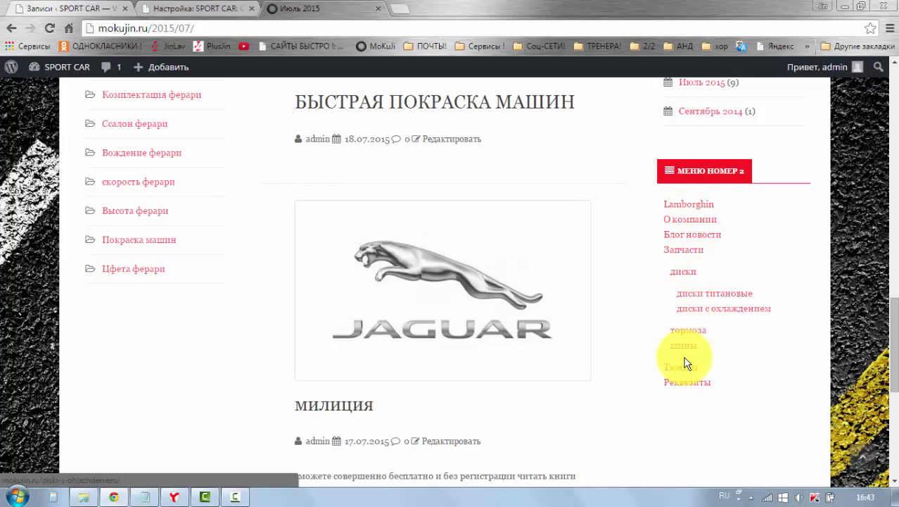
- Compare the site's header menu with the items and nested subitems of the «меню номер 2» sidebar widget
scroll(607, 261, up, 10)
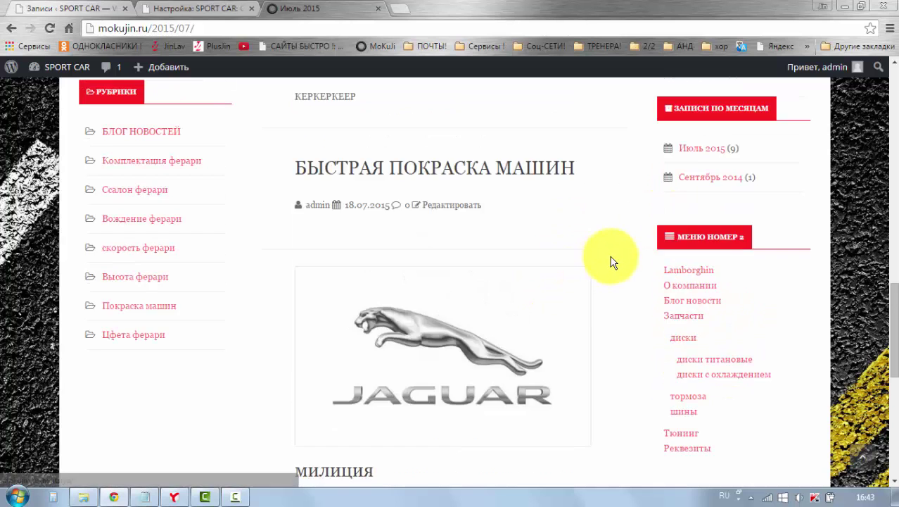
scroll(609, 257, up, 5)
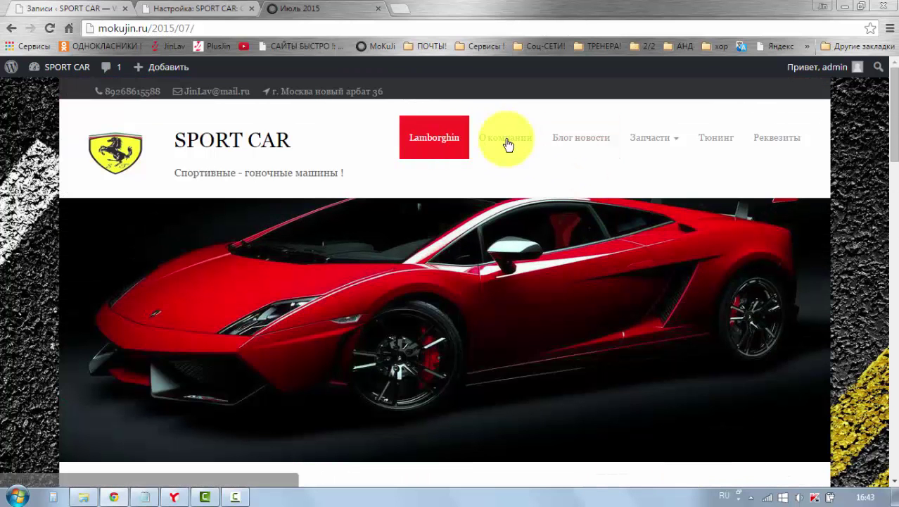
scroll(584, 299, down, 10)
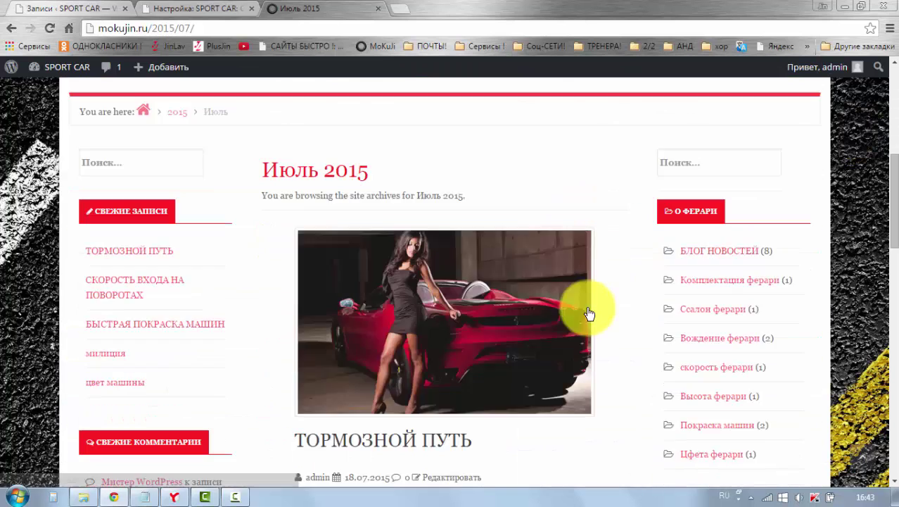
scroll(610, 322, down, 6)
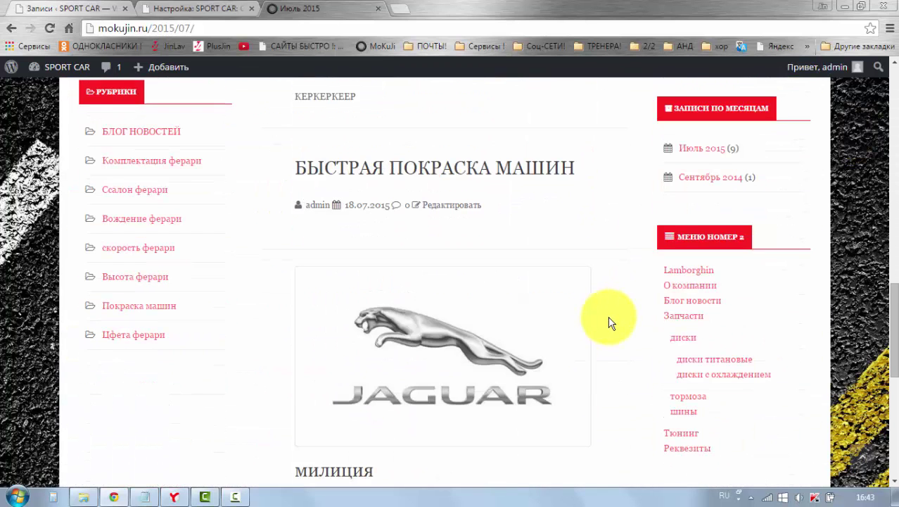
scroll(611, 322, down, 1)
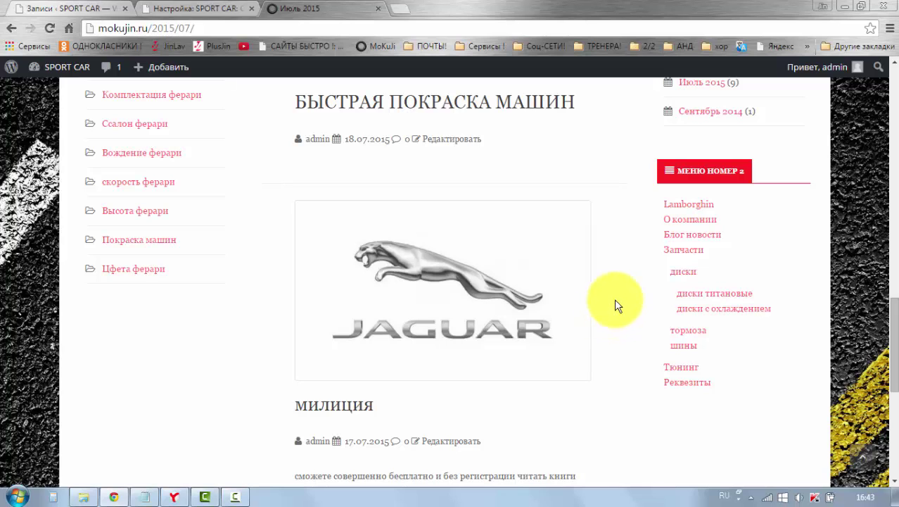
scroll(610, 331, up, 2)
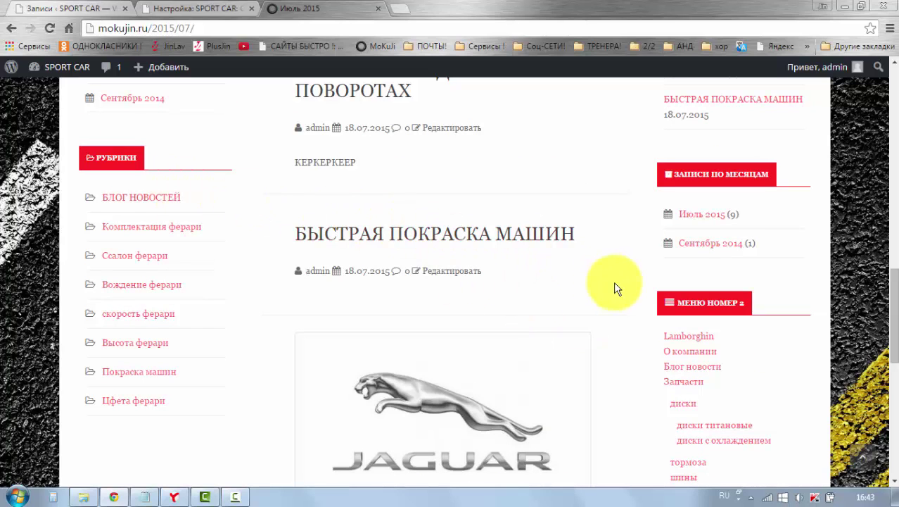
scroll(616, 292, down, 1)
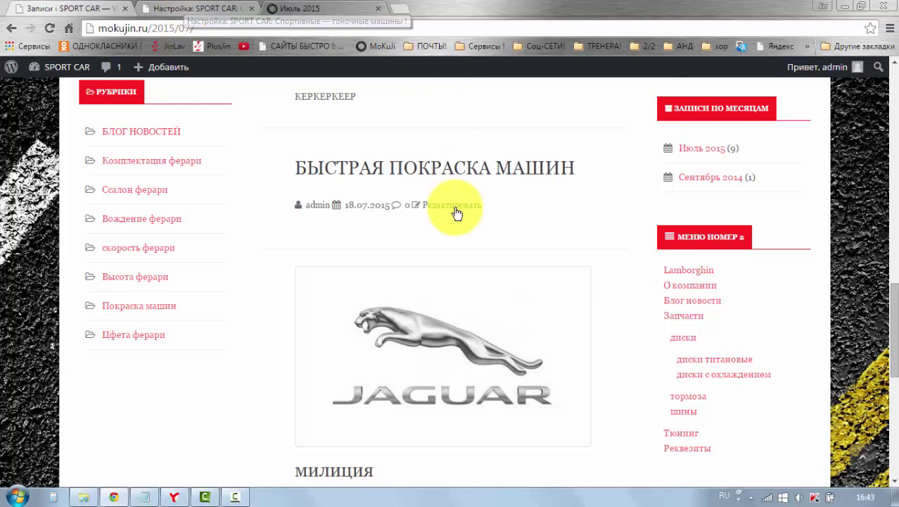
scroll(458, 210, up, 1)
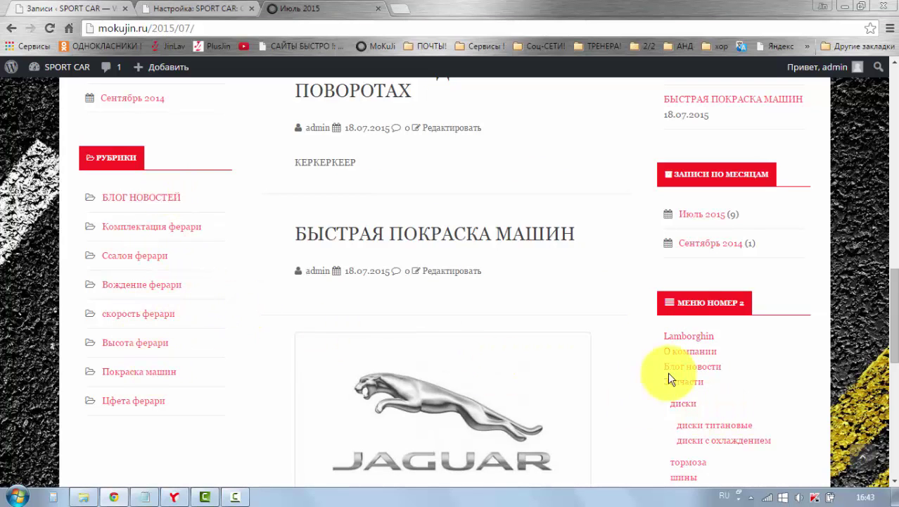
scroll(683, 306, down, 1)
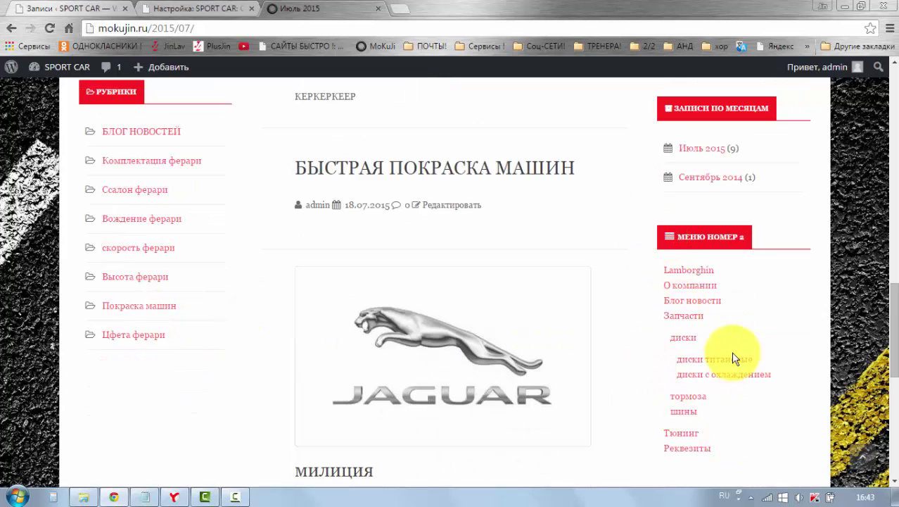
- Delete the «меню номер 2» custom menu widget from the Secondary sidebar in the customizer and publish the change
click(181, 8)
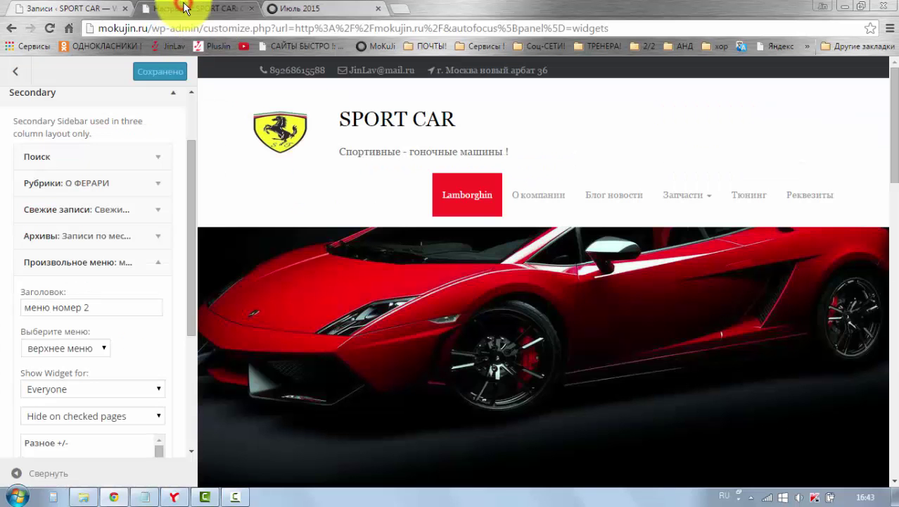
click(80, 262)
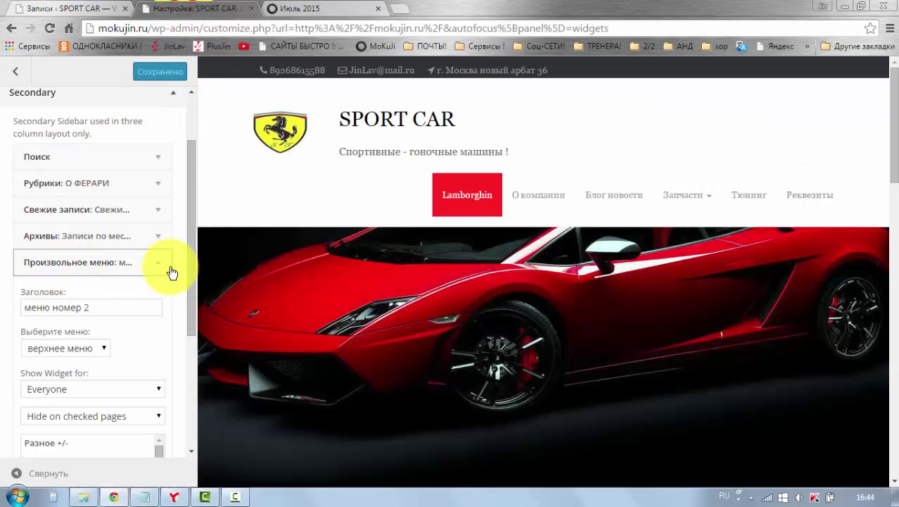
scroll(173, 272, down, 1)
scroll(173, 271, down, 2)
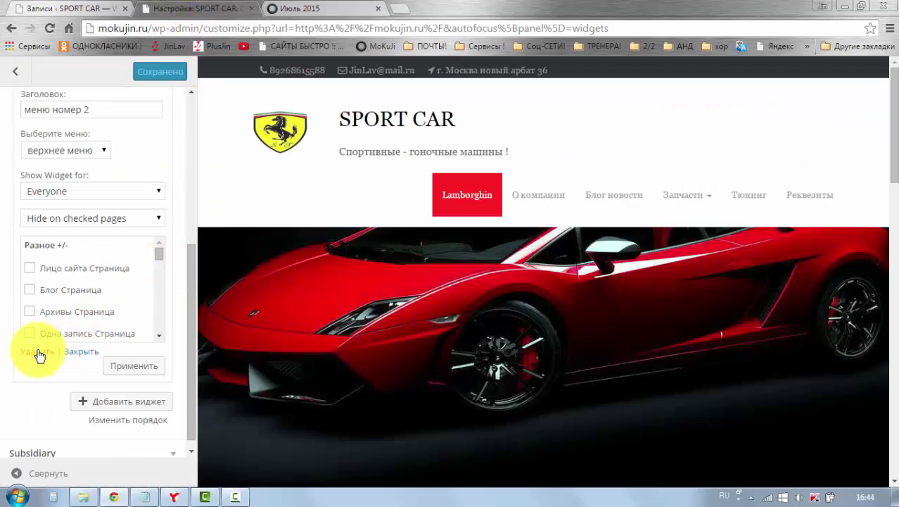
click(35, 353)
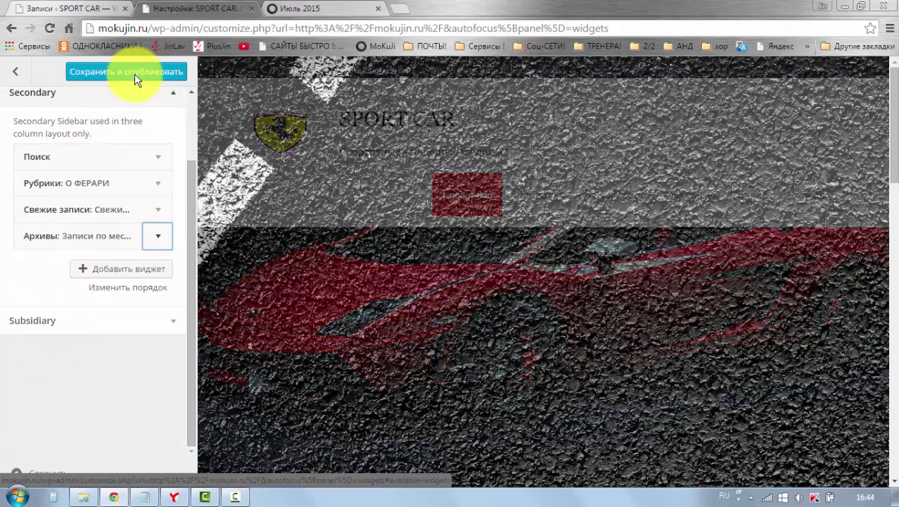
click(134, 76)
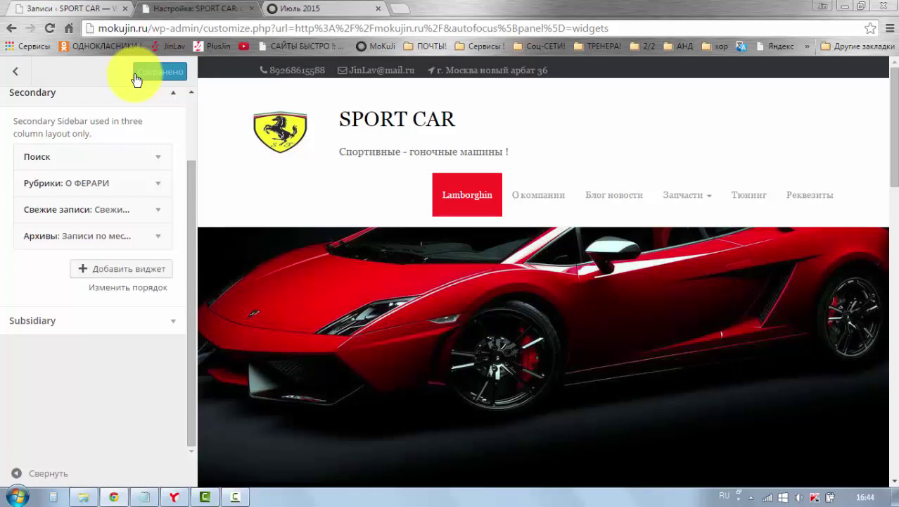
- Close the «Записи» browser tab and open the menu editor of the mokujin.ru admin area in a new tab
click(125, 9)
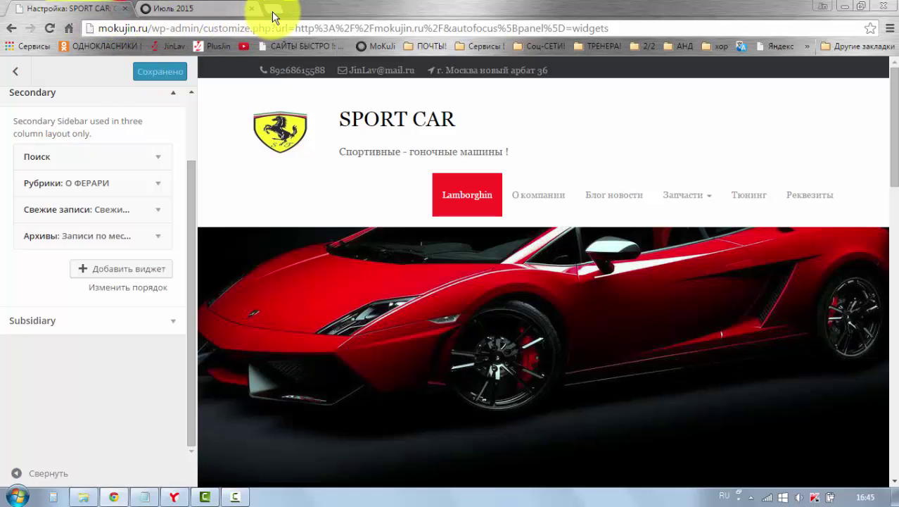
click(272, 9)
click(373, 57)
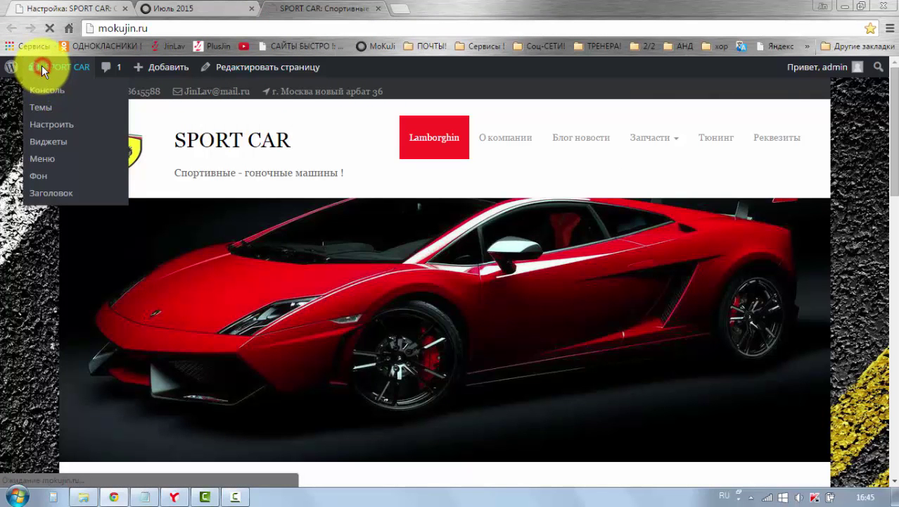
click(43, 66)
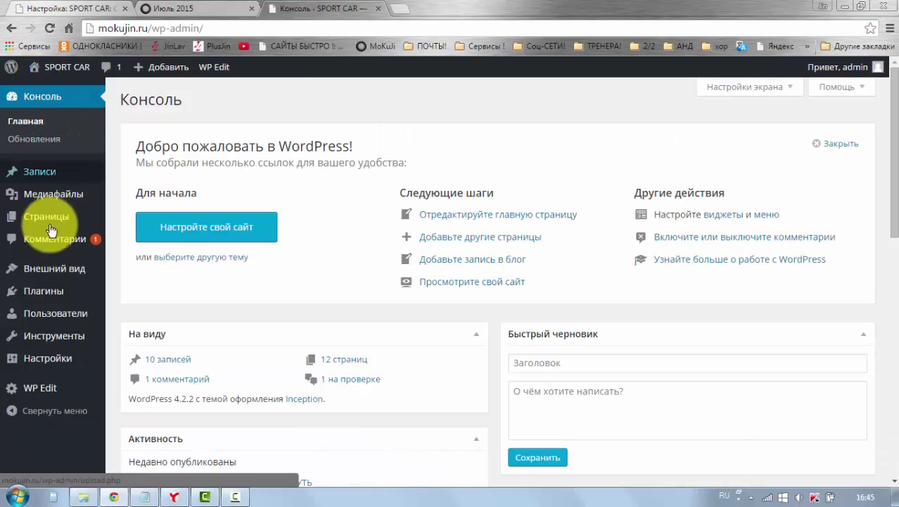
mouse_move(52, 272)
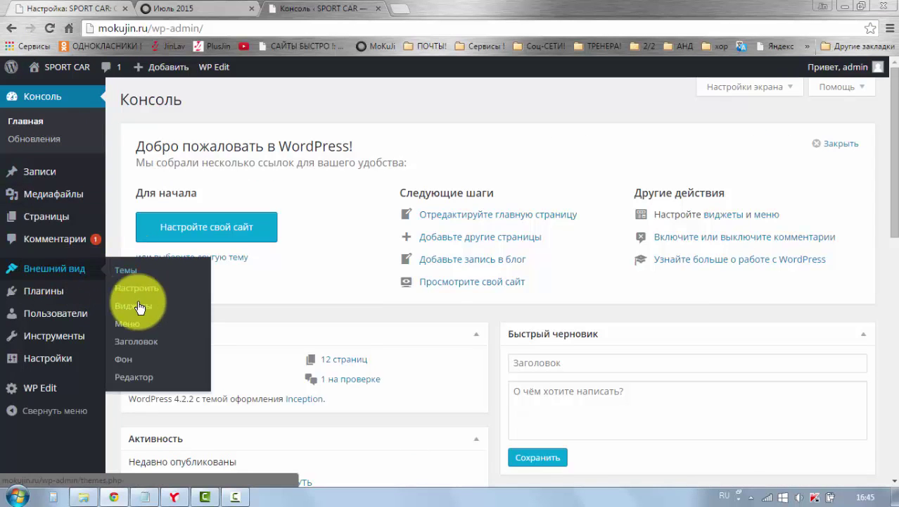
click(128, 325)
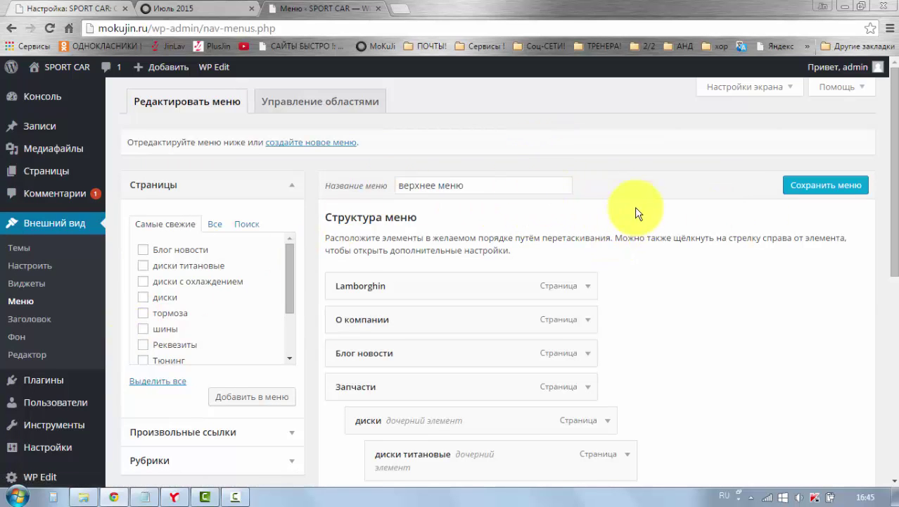
- Create a new menu named «Меню для ЛЕВОЙ колонки»
click(310, 146)
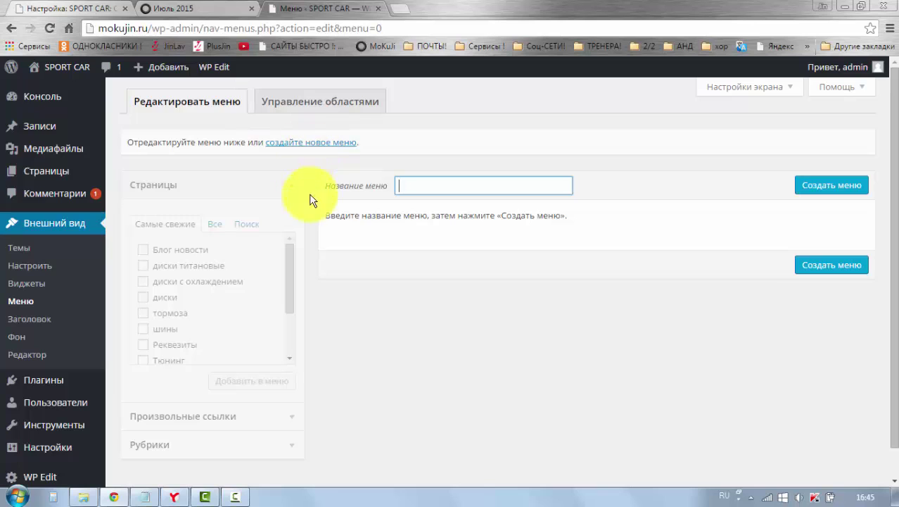
click(432, 185)
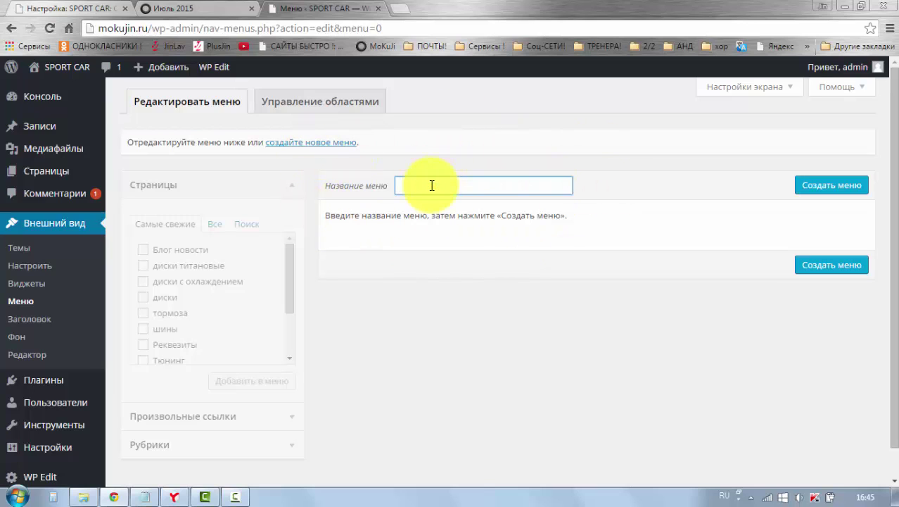
text(М)
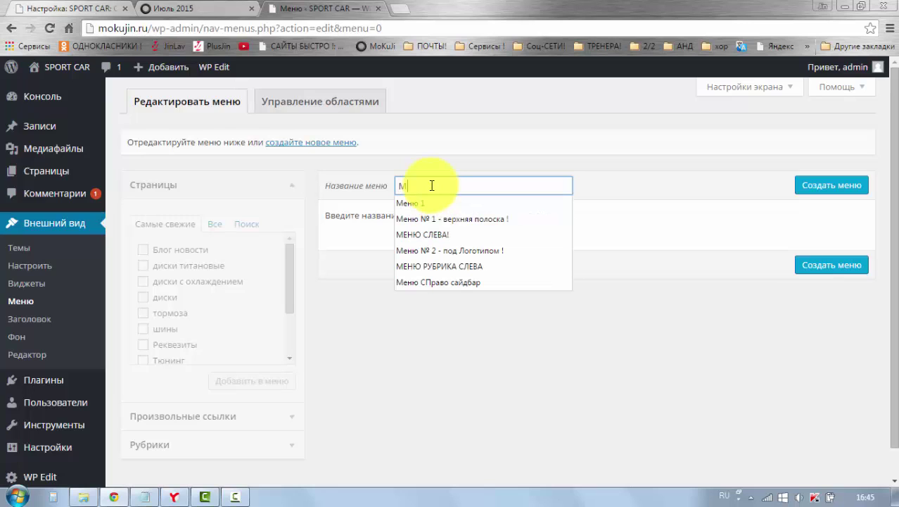
text(ено для ЛЕВОЙ колонки)
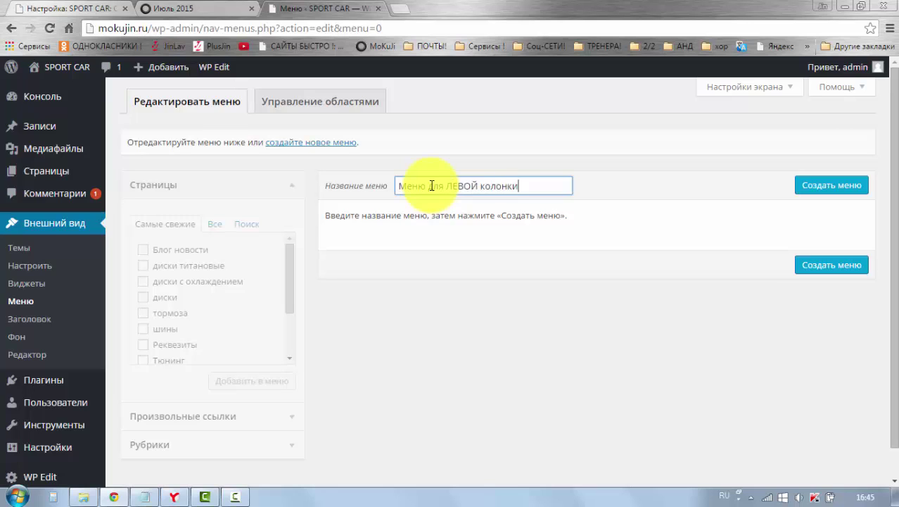
click(805, 187)
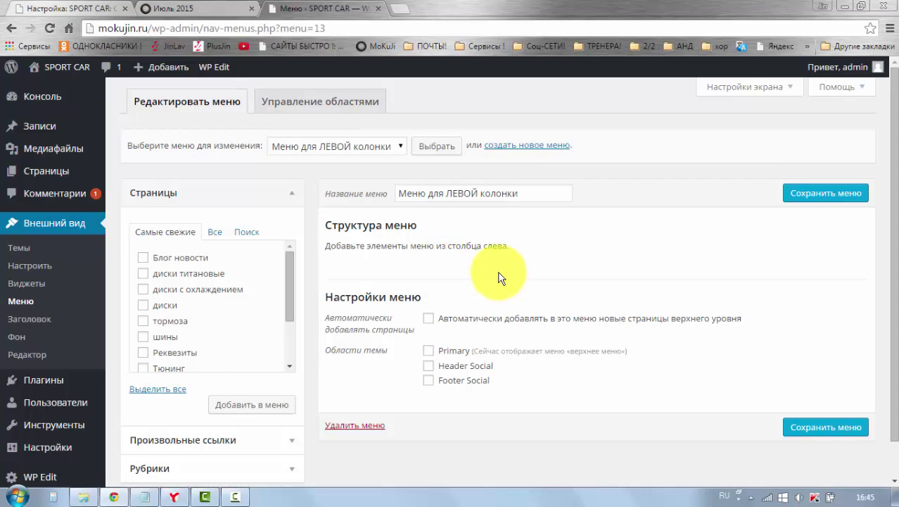
scroll(501, 278, down, 1)
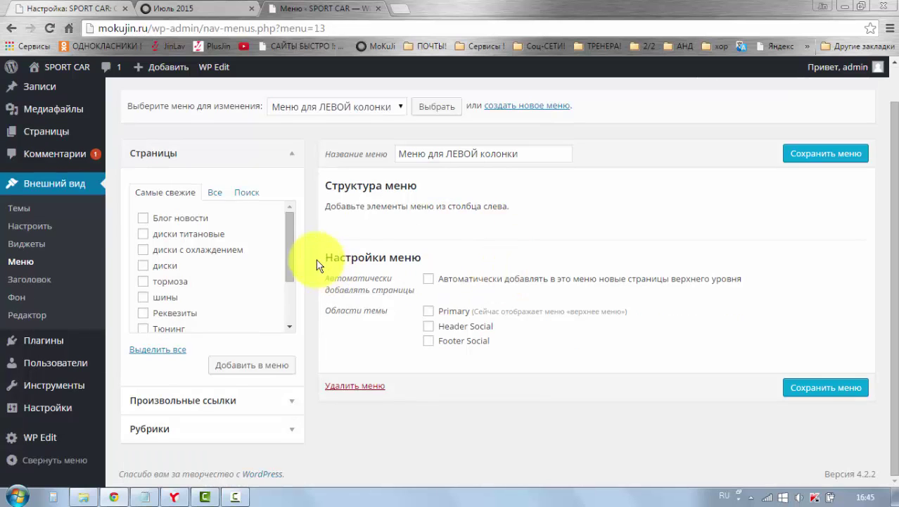
- Examine the available pages, custom link fields and categories that can be added to the «Меню для ЛЕВОЙ колонки» menu
drag(288, 239, 296, 295)
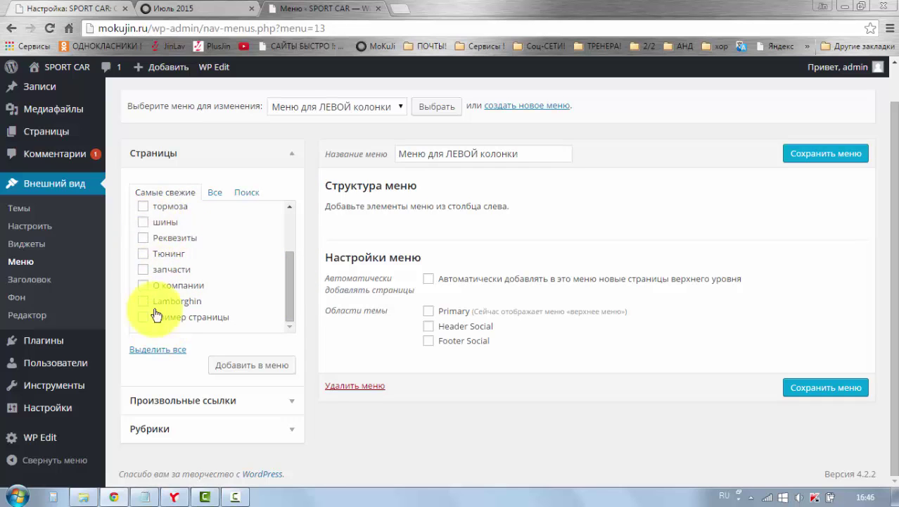
mouse_move(285, 276)
mouse_down()
mouse_move(287, 222)
mouse_move(283, 277)
mouse_up()
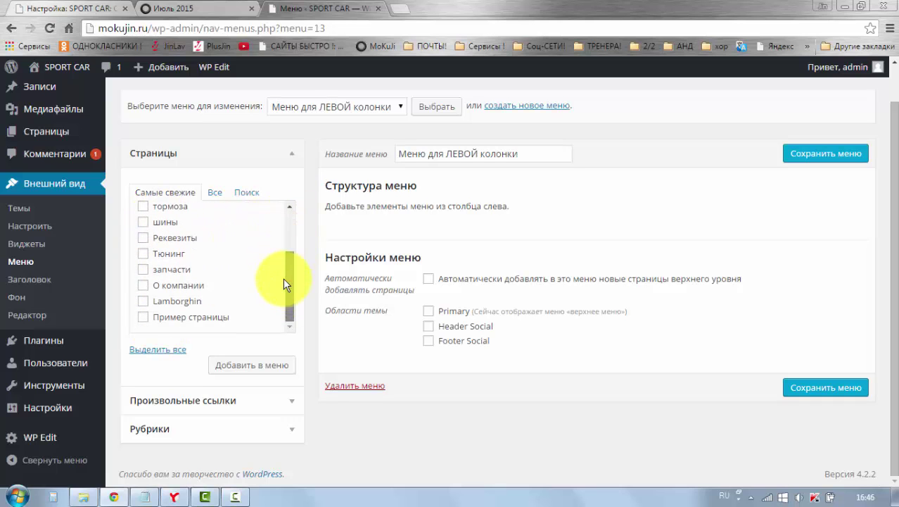
click(295, 155)
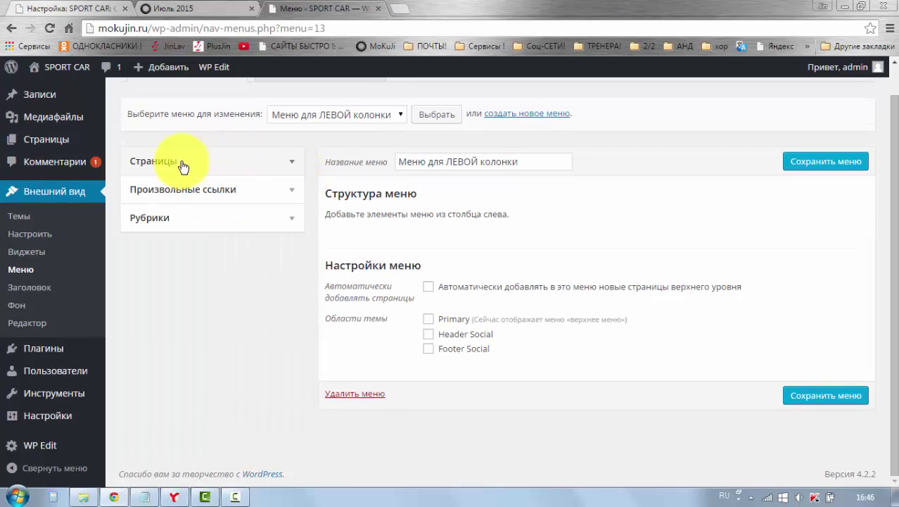
click(288, 190)
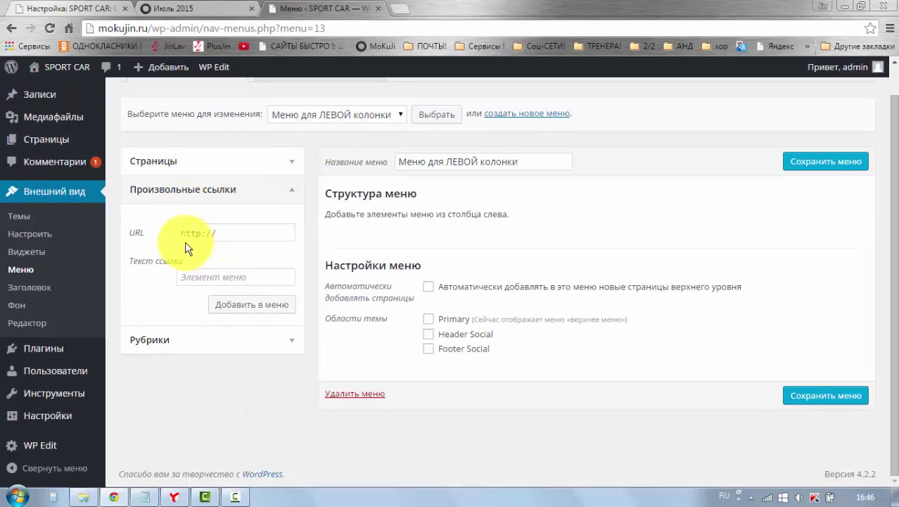
click(295, 196)
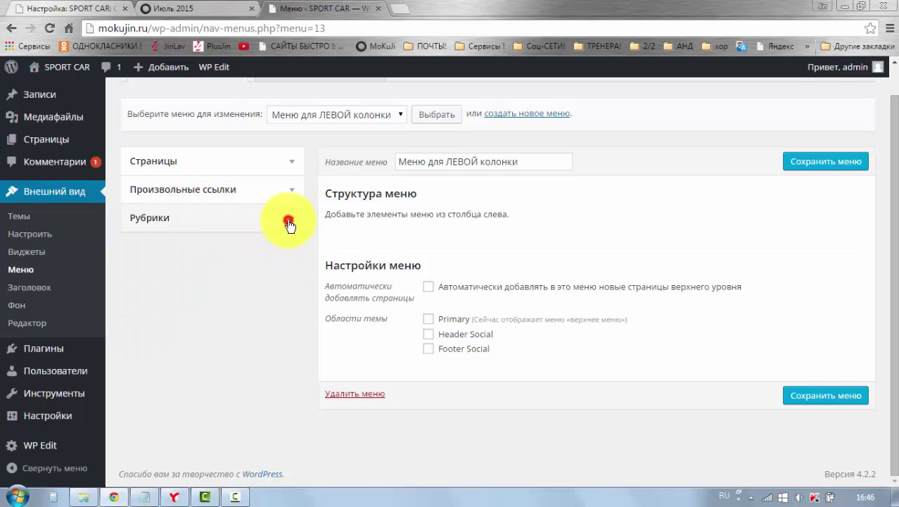
click(290, 224)
scroll(225, 310, down, 2)
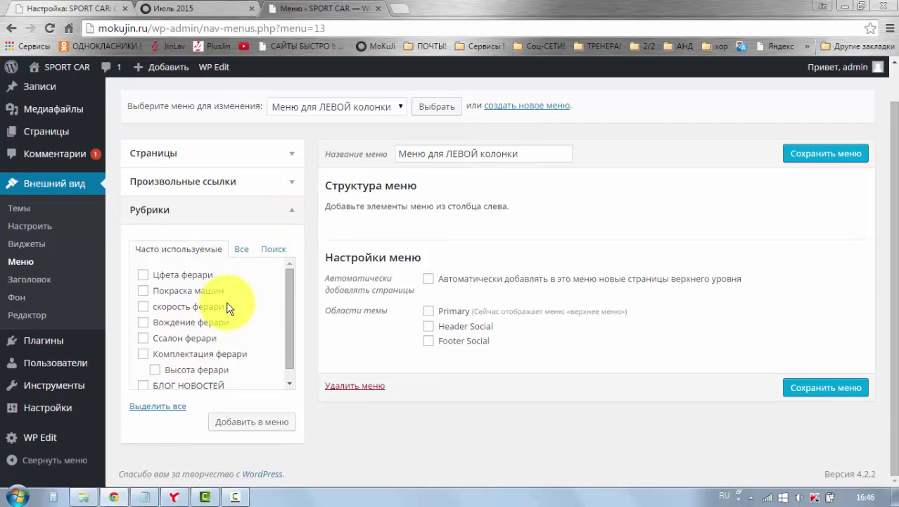
scroll(226, 310, up, 2)
click(290, 250)
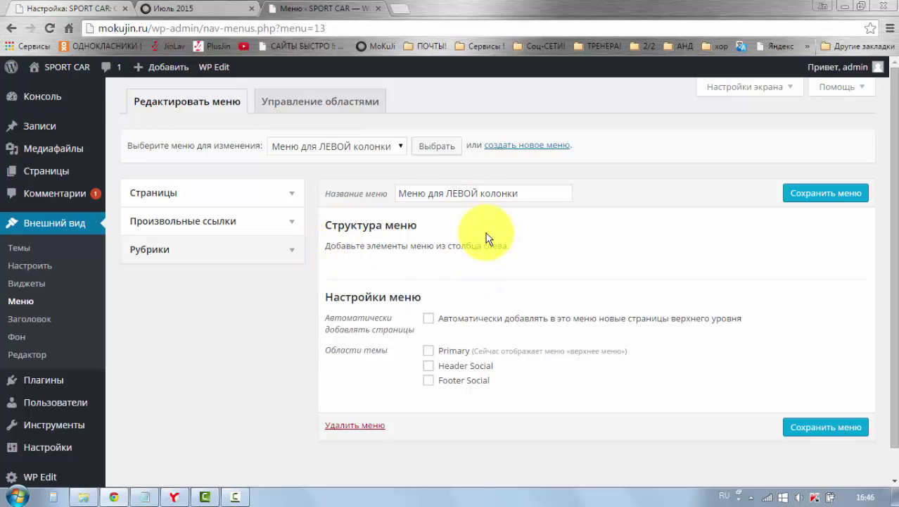
- Open mokujin.ru in a new browser tab and start adding a new page
click(400, 10)
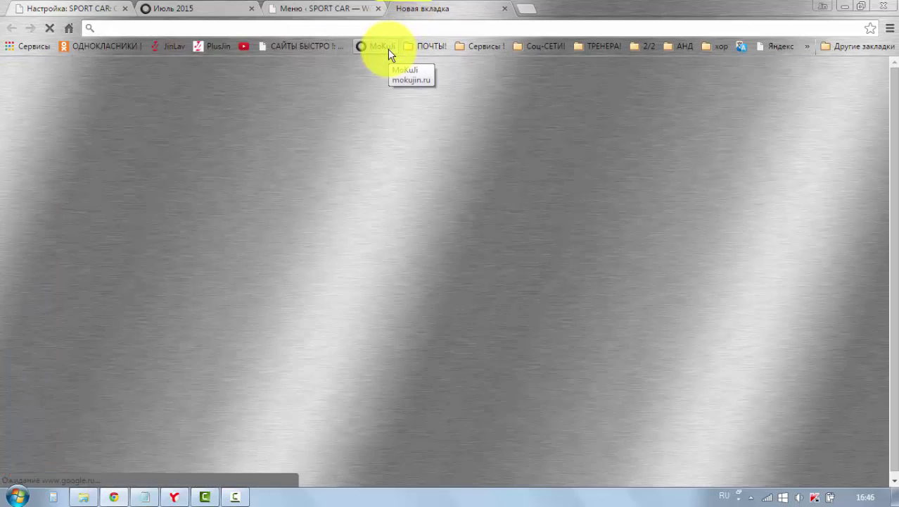
click(388, 49)
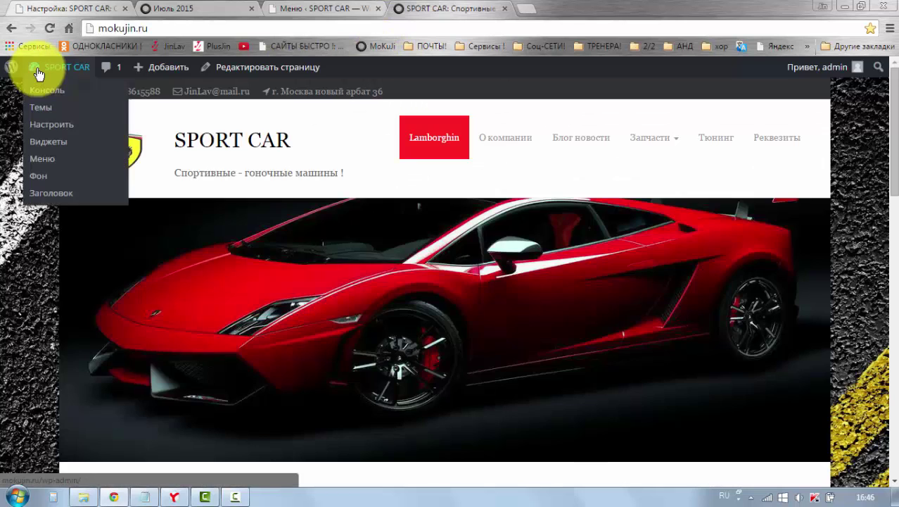
mouse_move(149, 73)
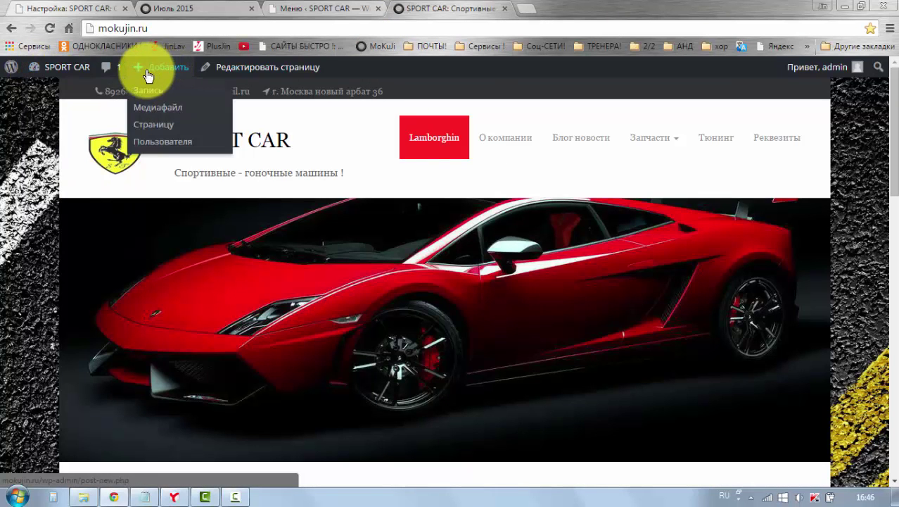
click(151, 126)
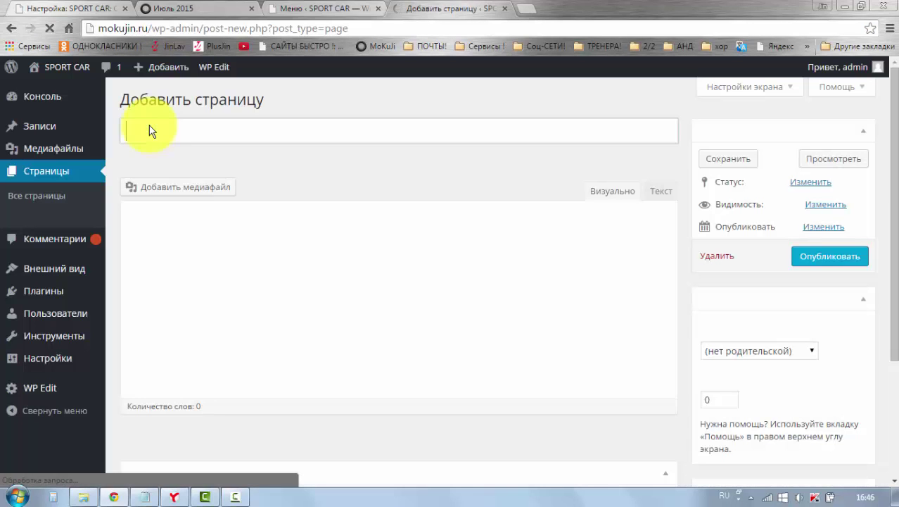
- Title the new page «Покупатели Ферари»
click(148, 128)
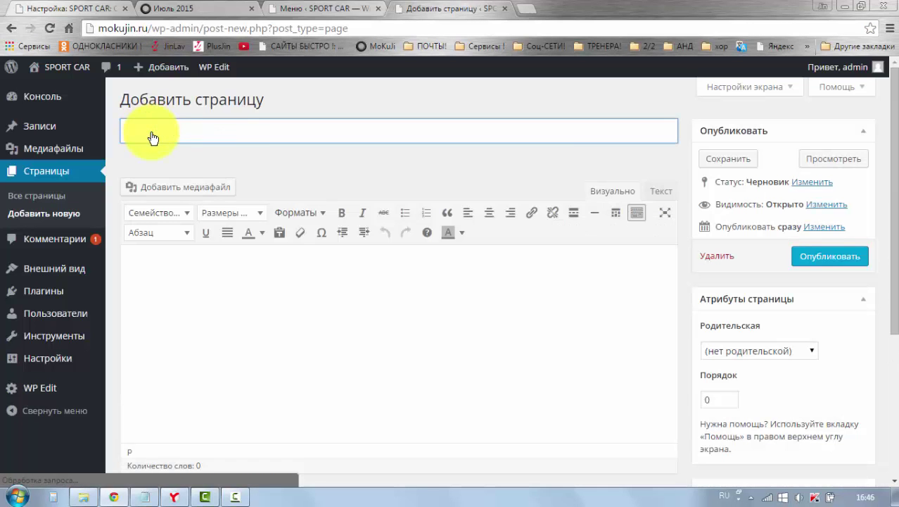
click(153, 134)
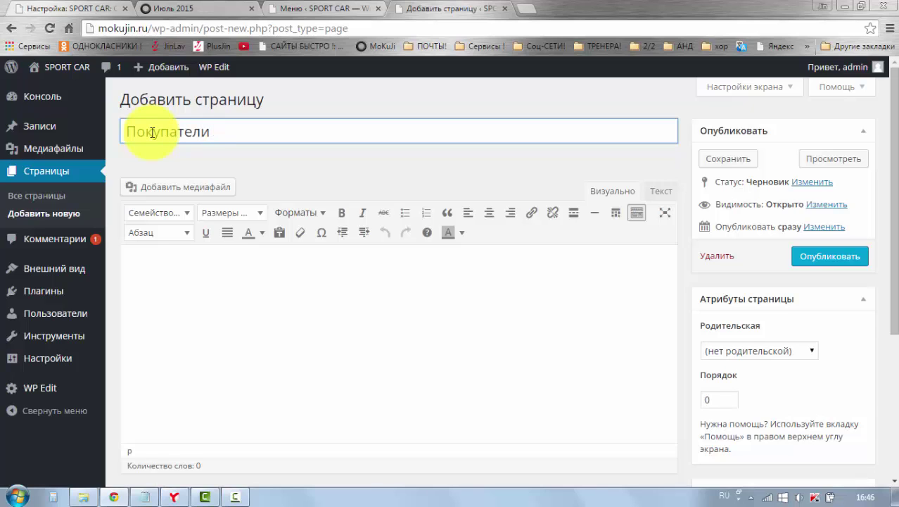
key(Tab)
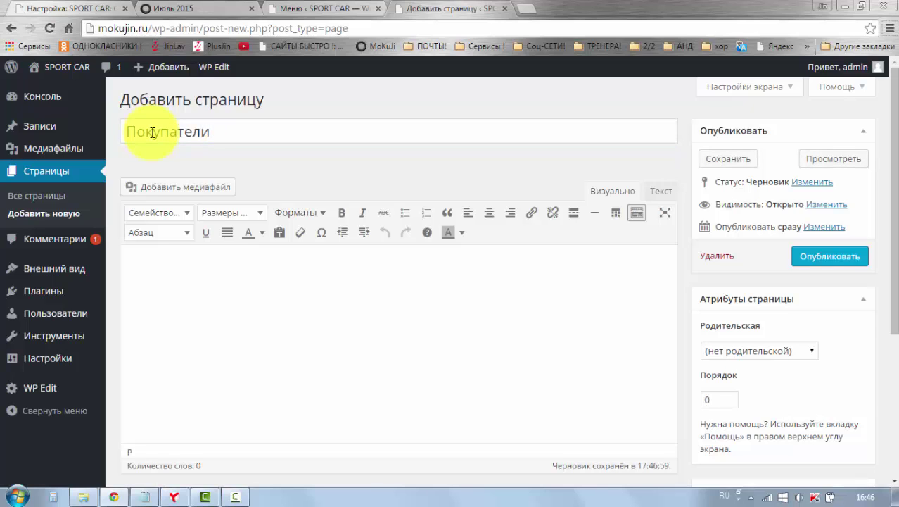
click(253, 134)
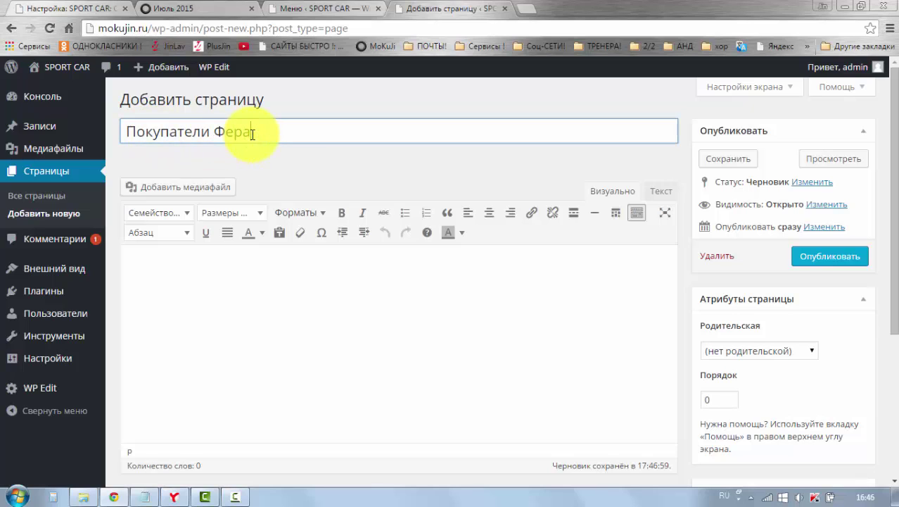
click(295, 165)
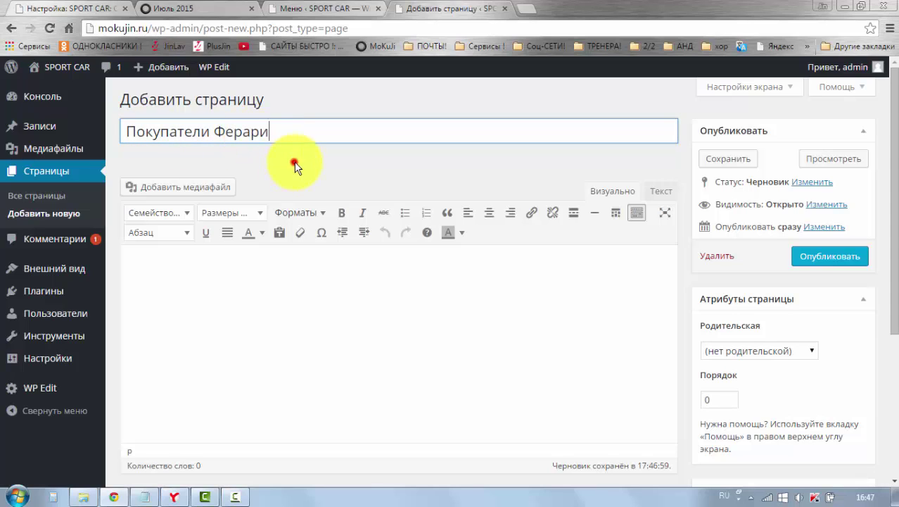
- Fill the body of the «Покупатели Ферари» page with random placeholder text and publish the page
click(293, 255)
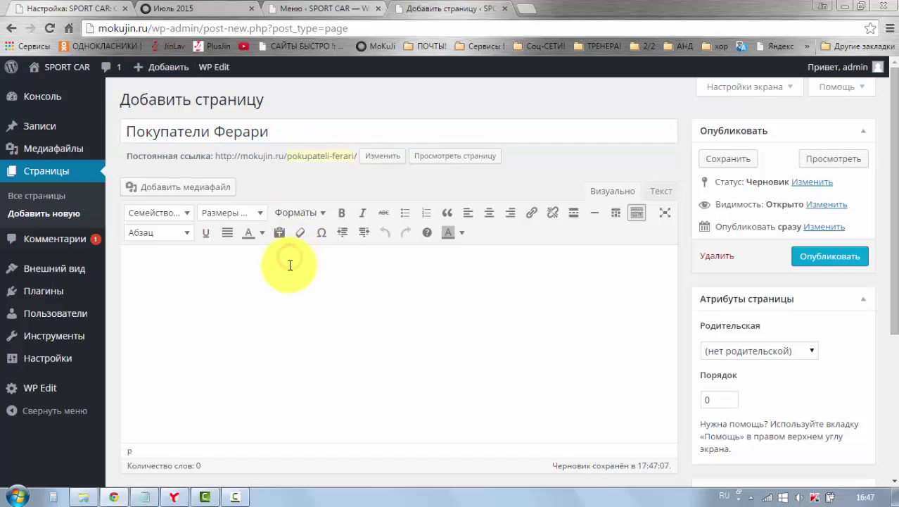
text(лоркуипдрттдкоеш)
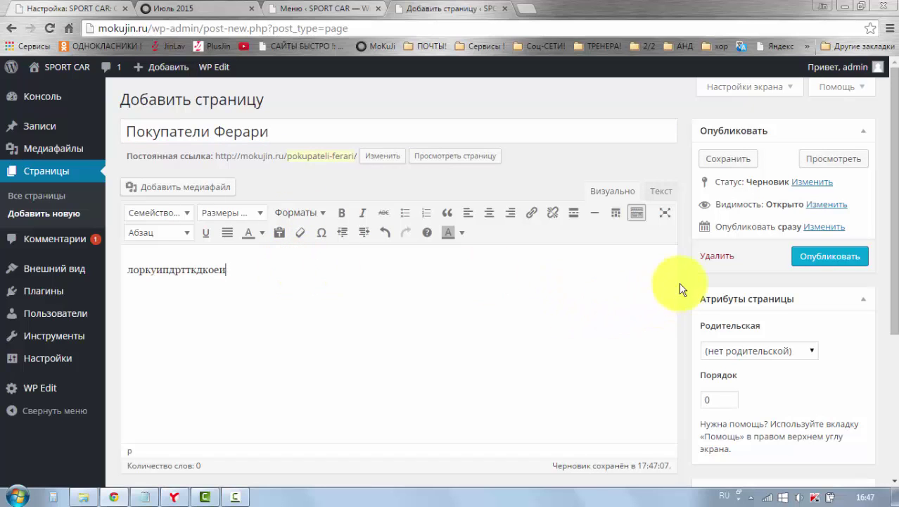
click(684, 283)
click(810, 258)
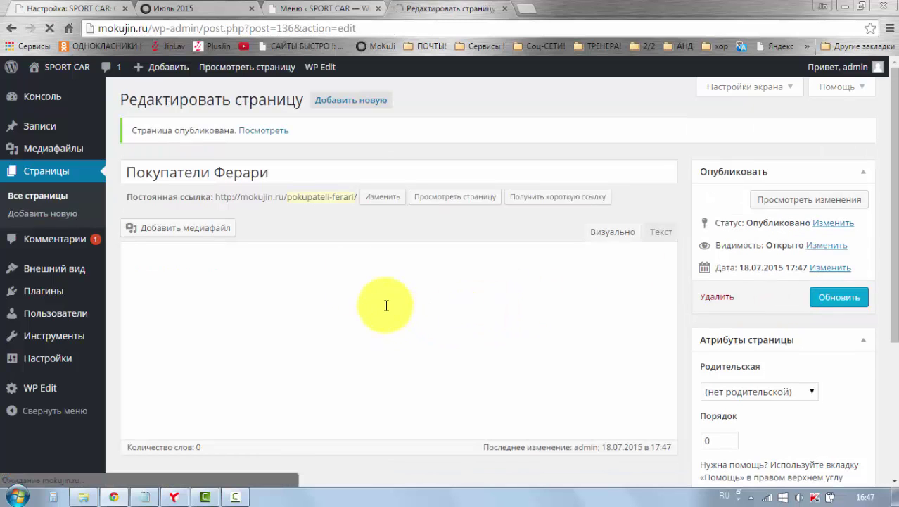
- Create another page titled «Кино и Ферари» with the body text «ек» and publish it
click(350, 106)
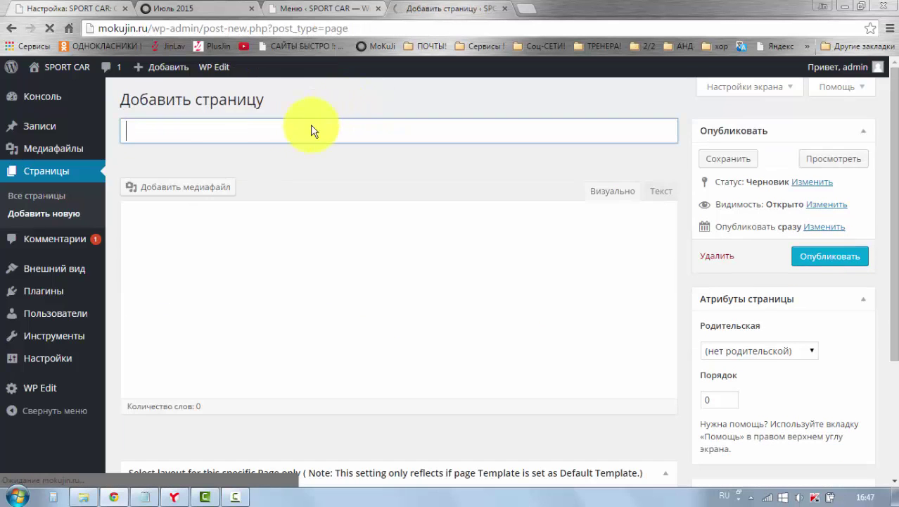
click(218, 132)
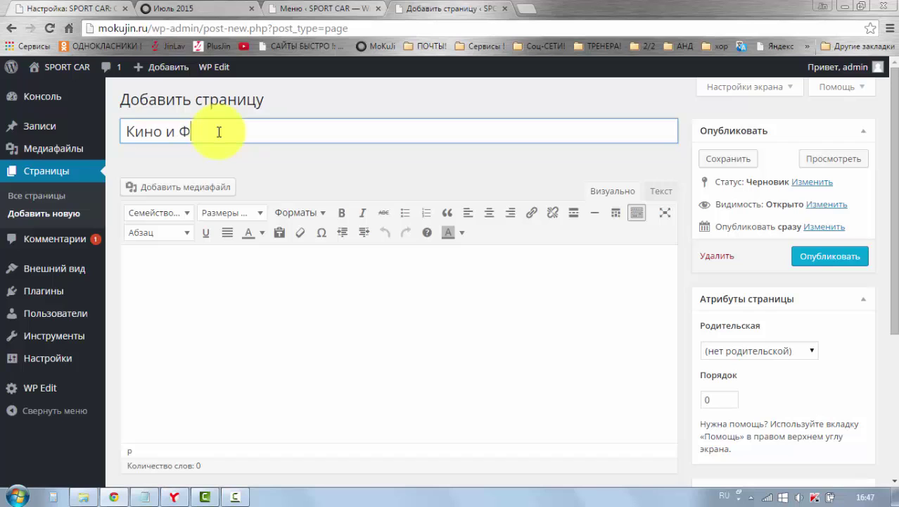
click(275, 157)
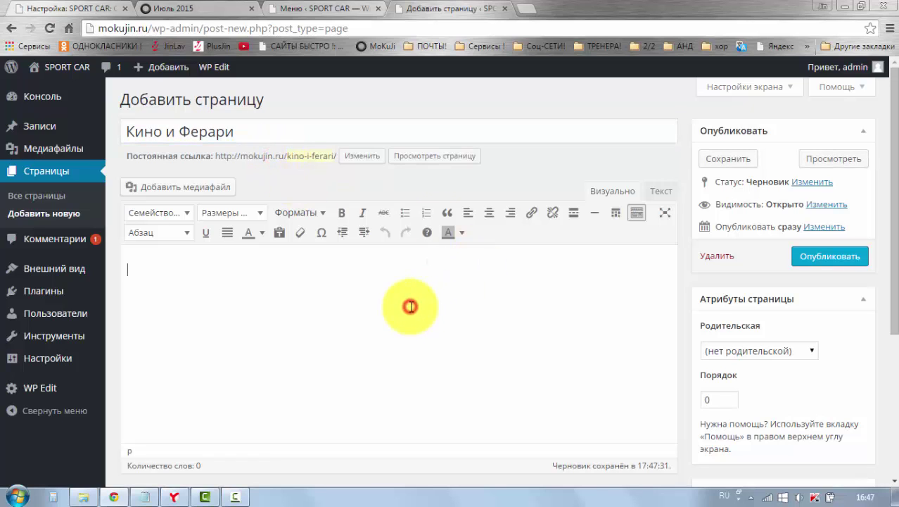
text(ек)
click(805, 265)
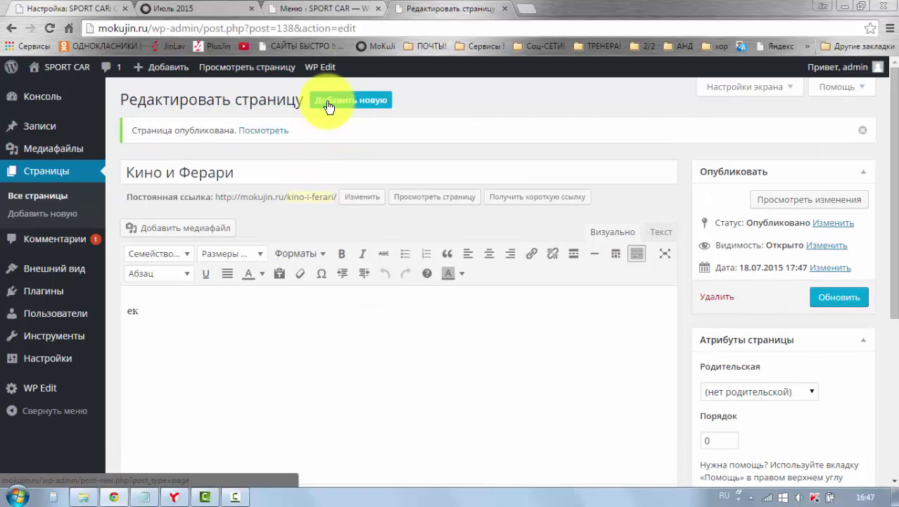
- Create a third page titled «Трюки с Ферари» with the body text «тпатетек» and publish it
click(329, 106)
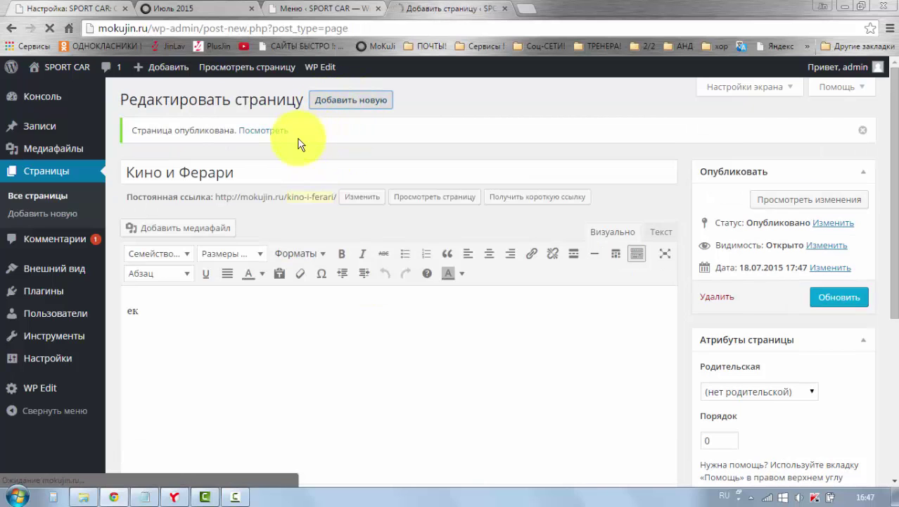
click(235, 131)
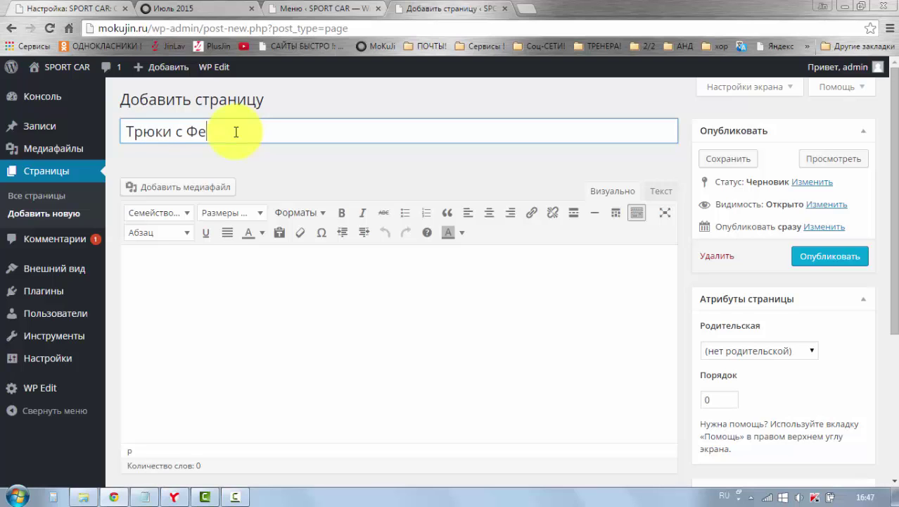
click(299, 182)
click(330, 285)
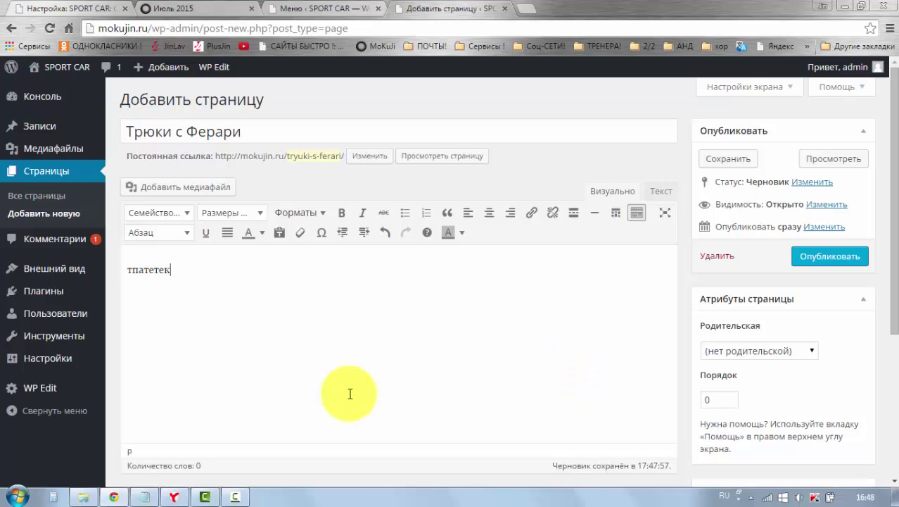
click(832, 259)
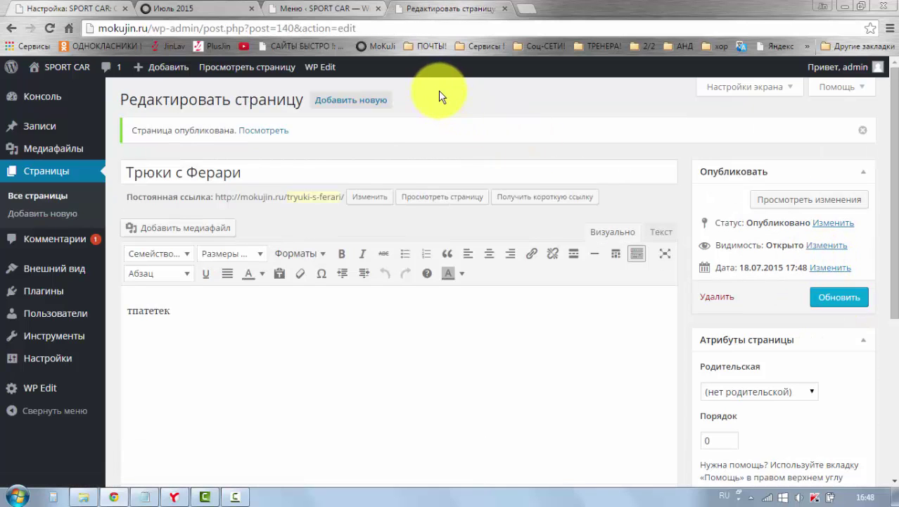
- Return to the menu editor's browser tab, expand its list of pages and reload it to include the new pages
click(318, 11)
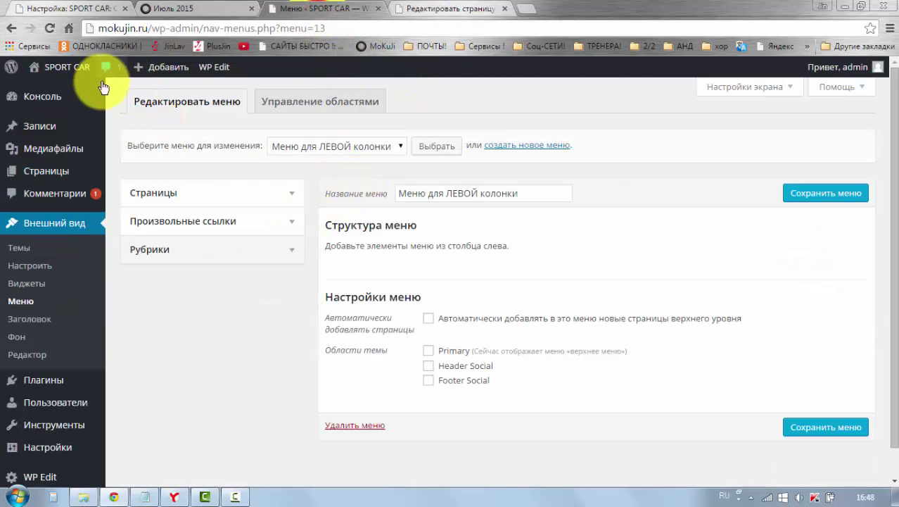
click(290, 199)
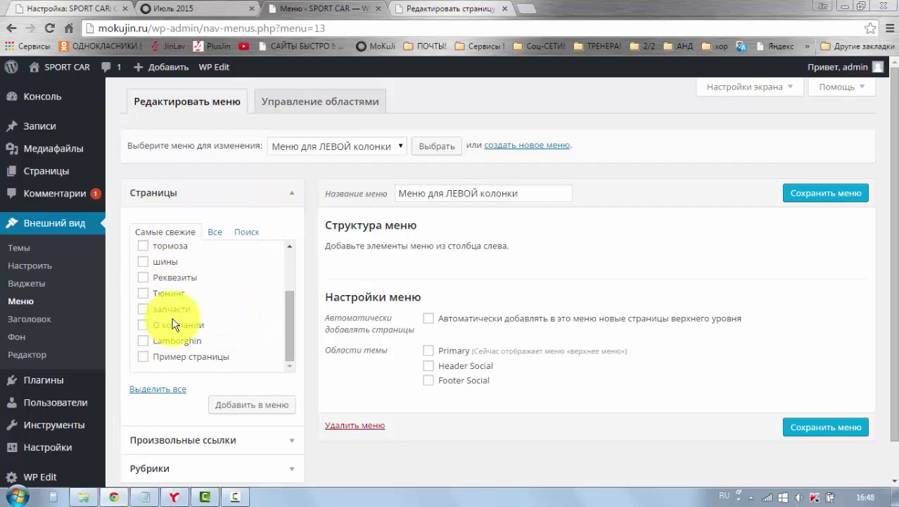
click(48, 29)
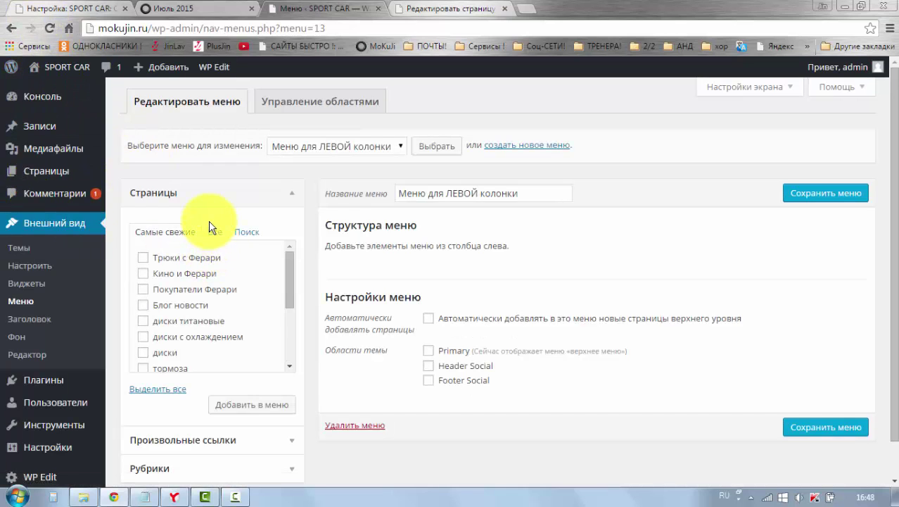
- Add the pages «Трюки с Ферари», «Кино и Ферари» and «Покупатели Ферари» to the «Меню для ЛЕВОЙ колонки» menu
click(144, 291)
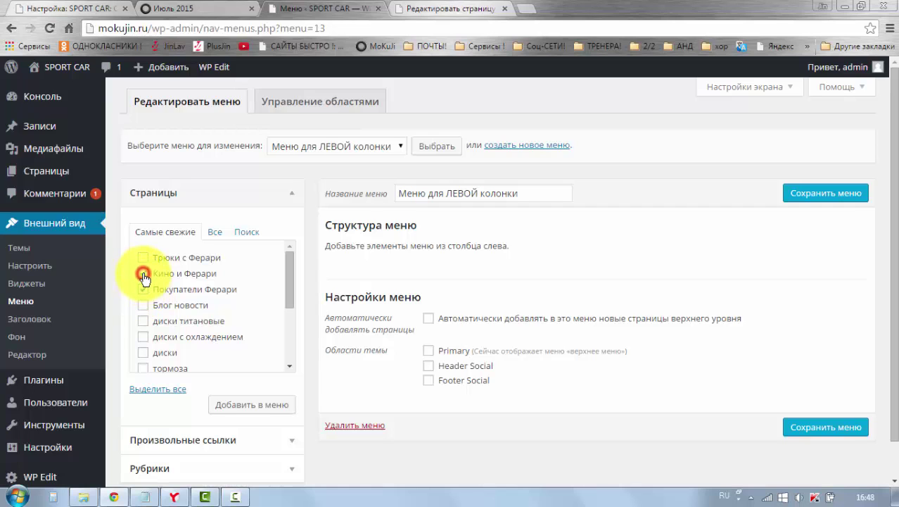
click(143, 259)
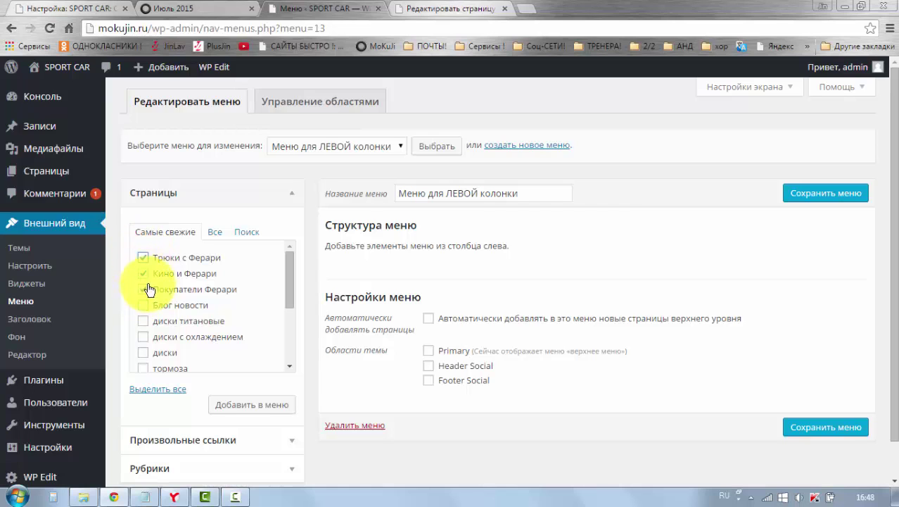
click(265, 411)
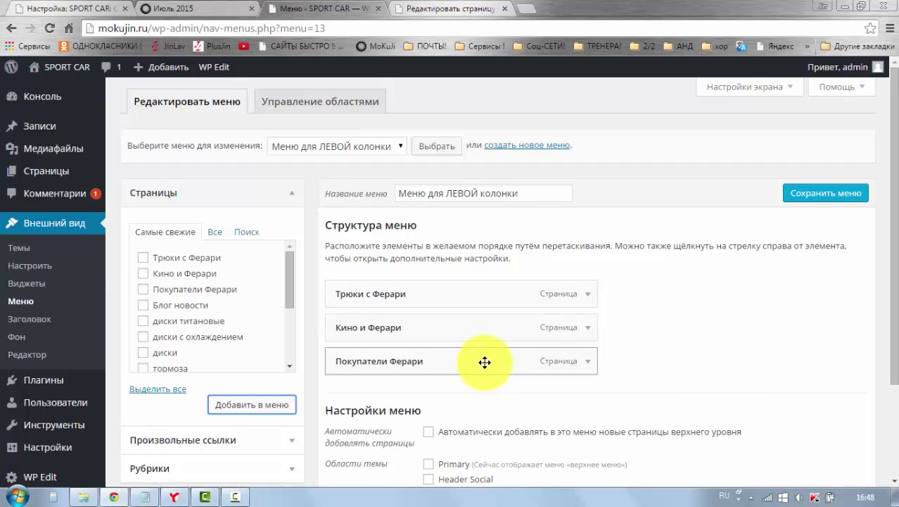
- Reorder the menu items as «Покупатели Ферари», «Кино и Ферари», «Трюки с Ферари»
drag(485, 362, 488, 292)
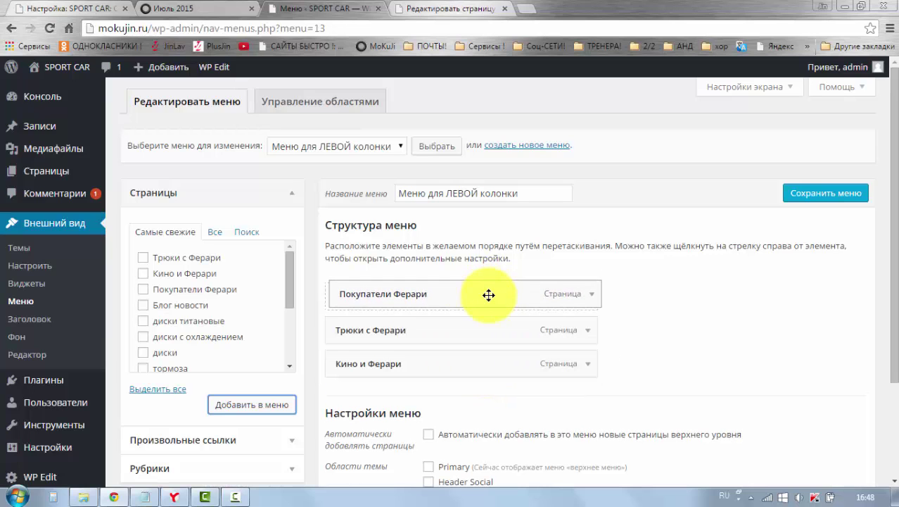
drag(484, 360, 485, 326)
click(665, 340)
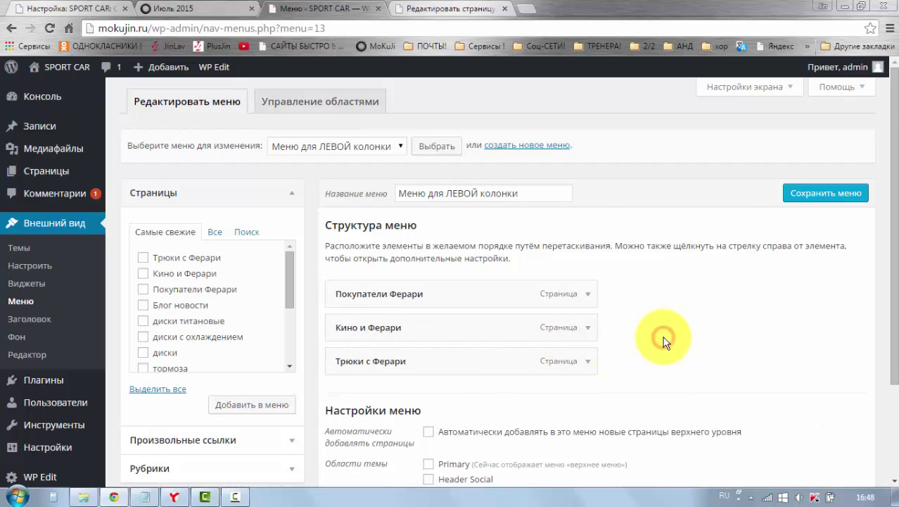
- Expand the custom links form in the menu editor and open the vk.com/jinlav page in a new browser tab
scroll(664, 340, down, 1)
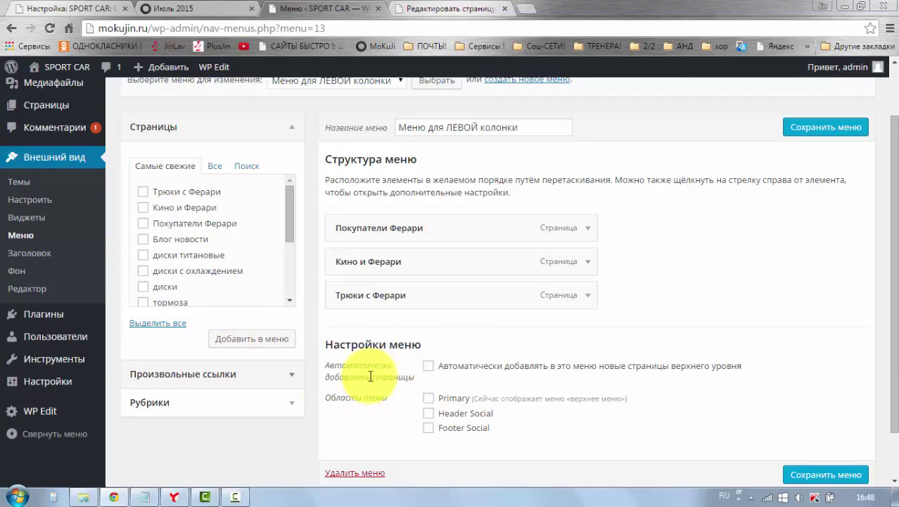
click(293, 376)
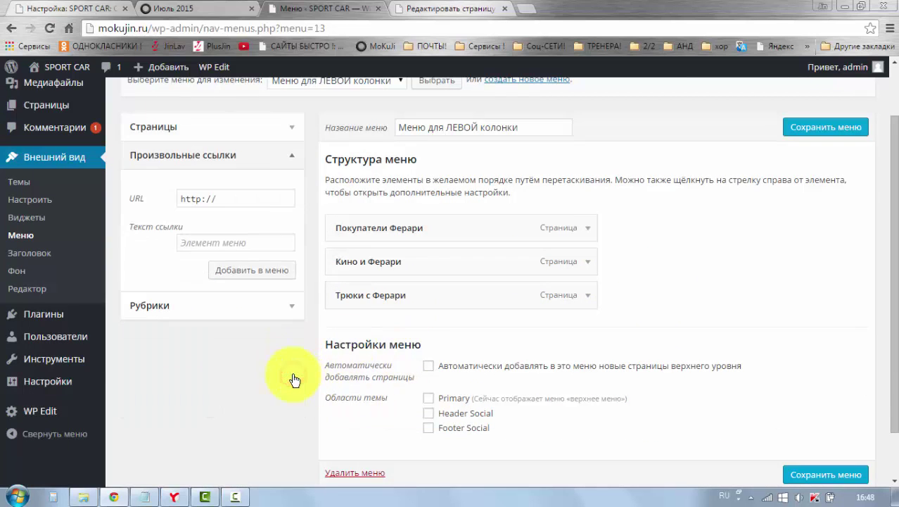
click(233, 198)
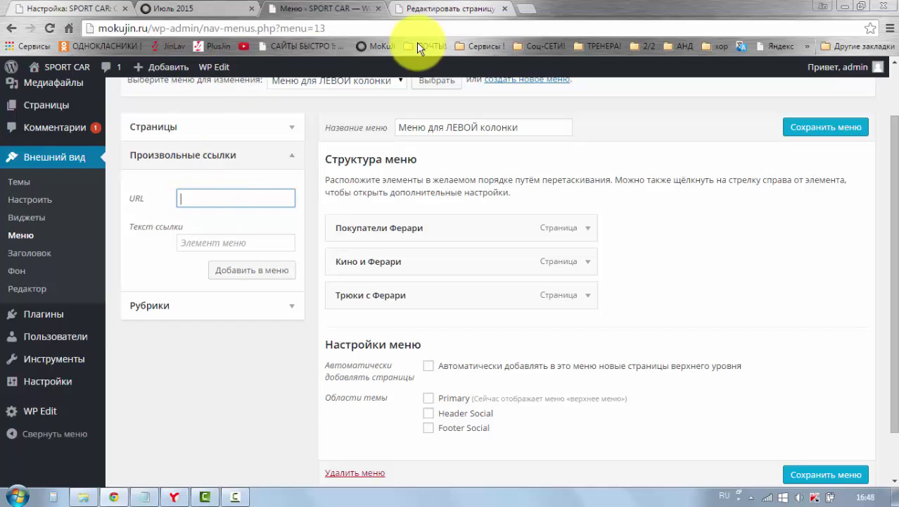
click(456, 11)
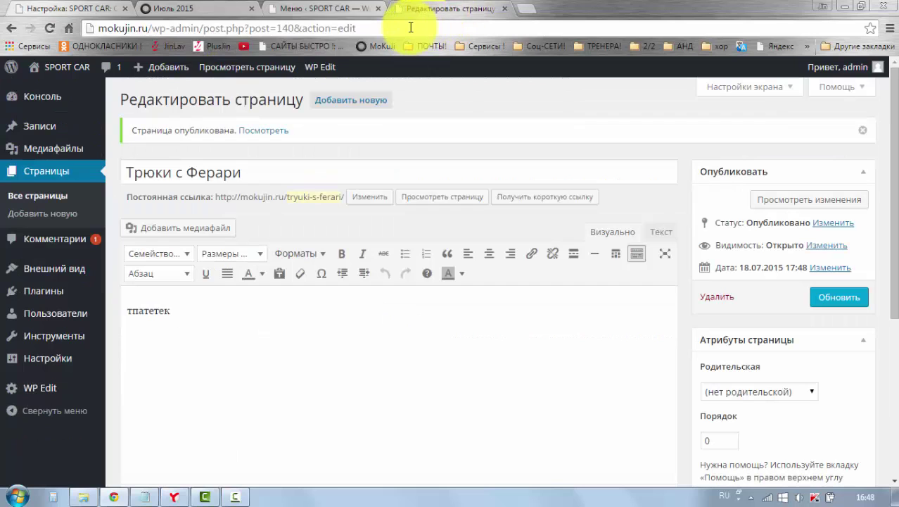
click(410, 28)
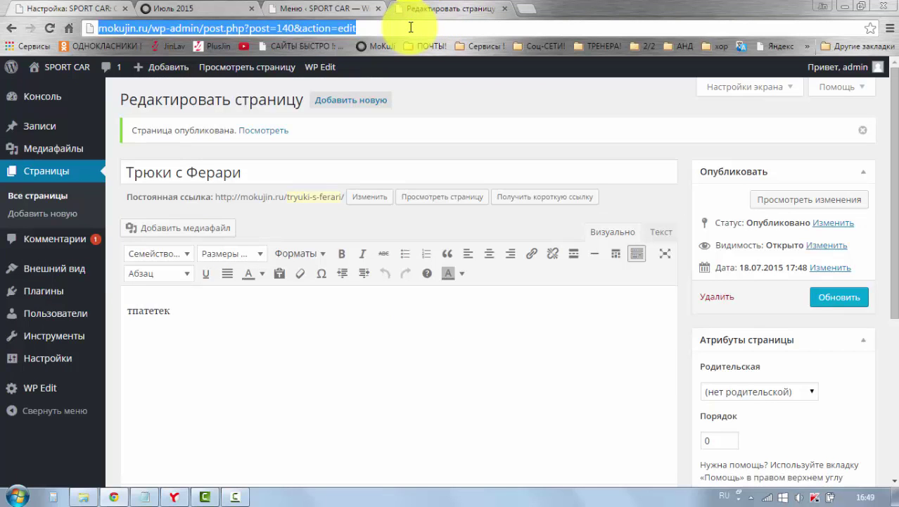
click(528, 10)
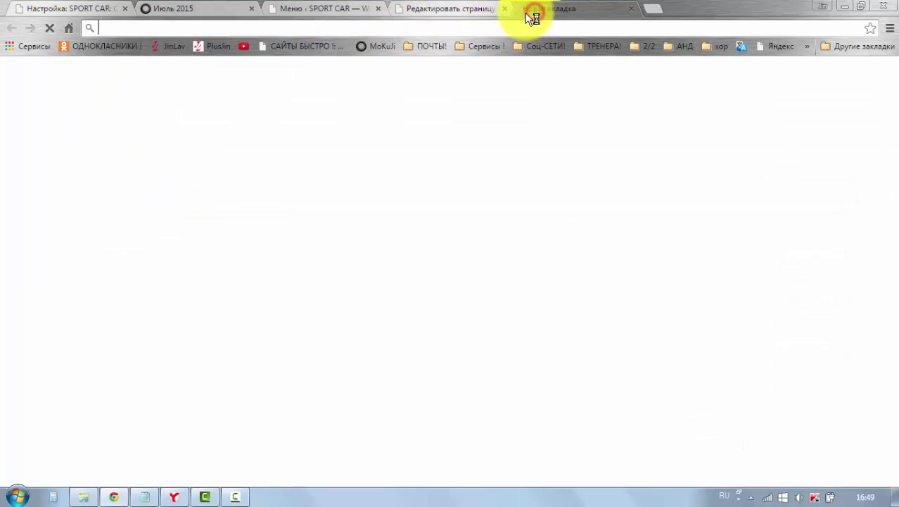
click(539, 51)
click(542, 79)
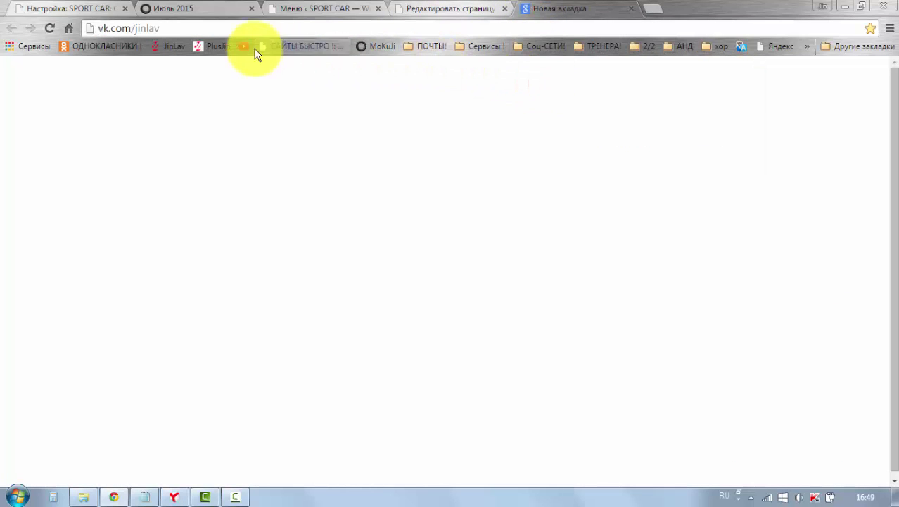
- Copy the VK page's address and add it to the menu as a custom link with the text «В контакте»
click(180, 28)
key(ctrl+c)
right_click(123, 31)
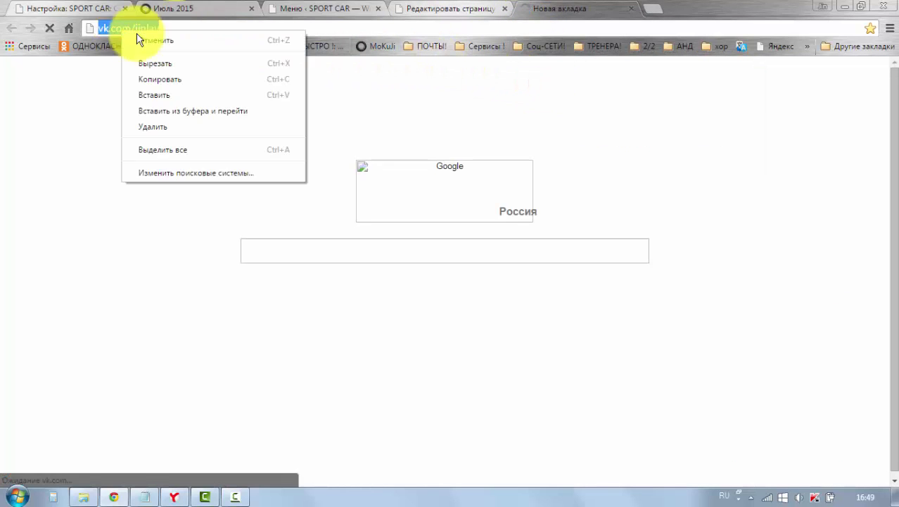
click(178, 78)
click(318, 7)
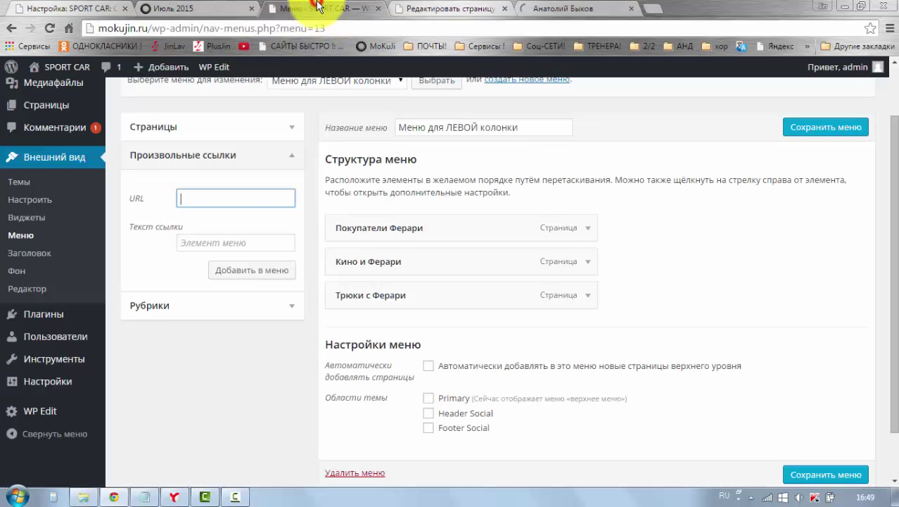
right_click(214, 197)
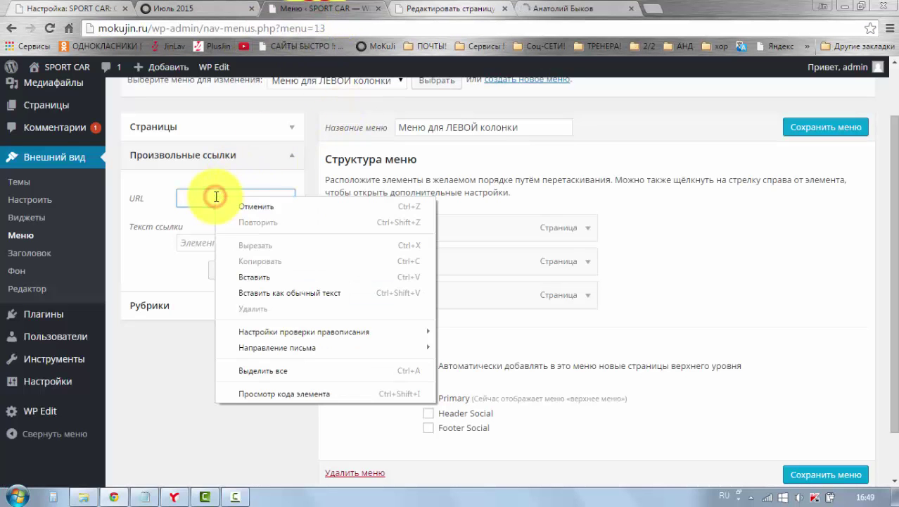
click(268, 277)
click(198, 236)
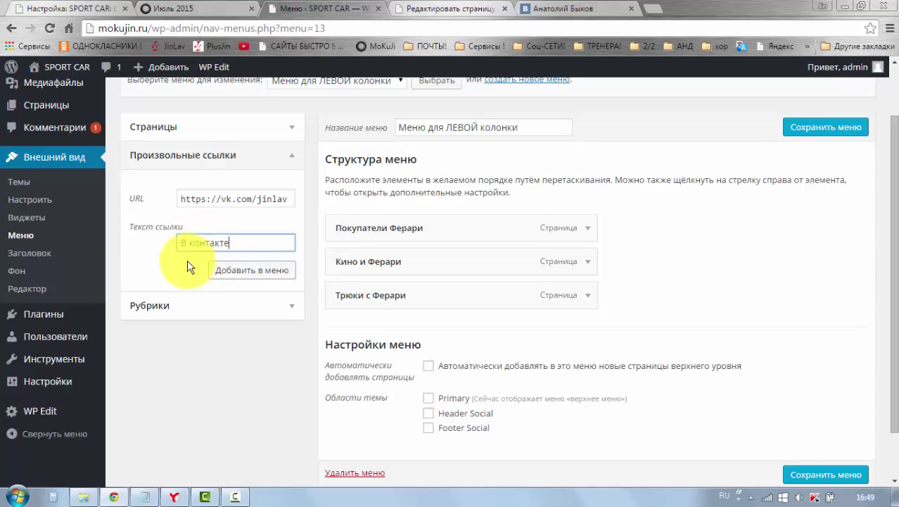
click(214, 268)
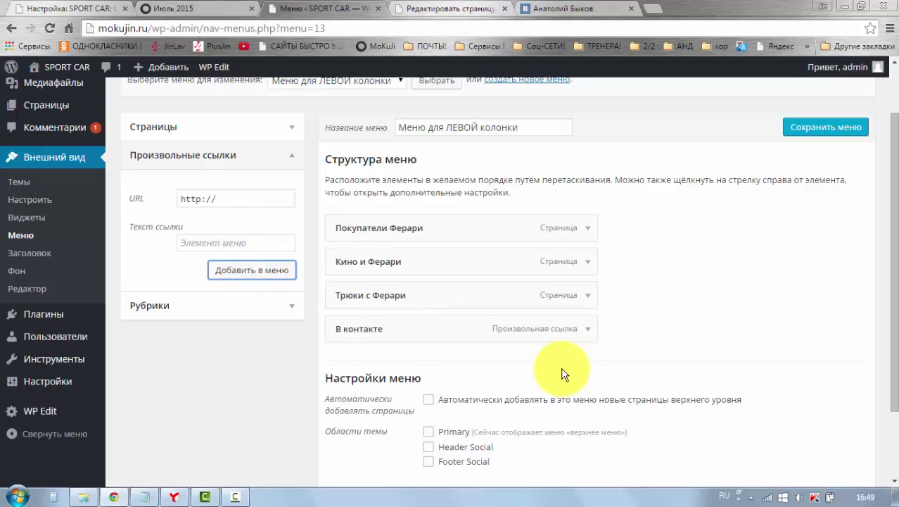
- Expand the categories section of the menu editor and examine the categories available for the menu
click(291, 308)
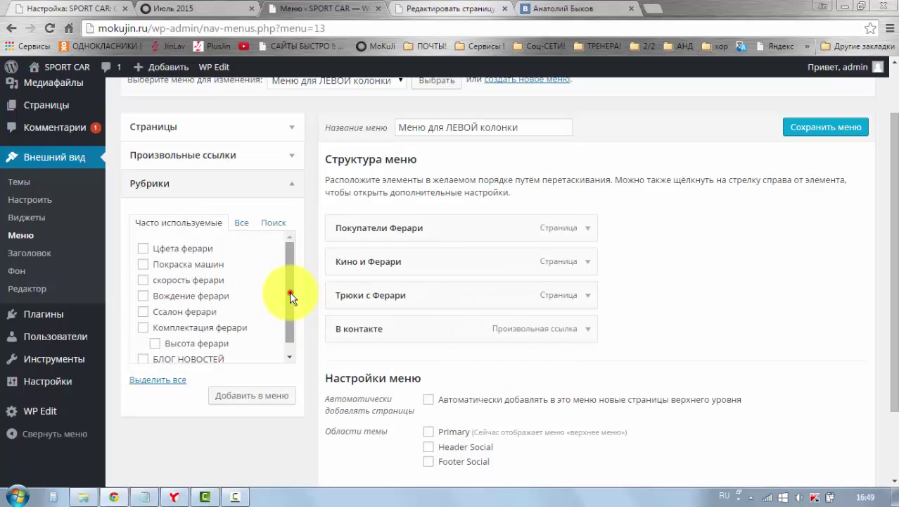
scroll(289, 292, down, 1)
scroll(290, 303, up, 1)
scroll(289, 317, down, 1)
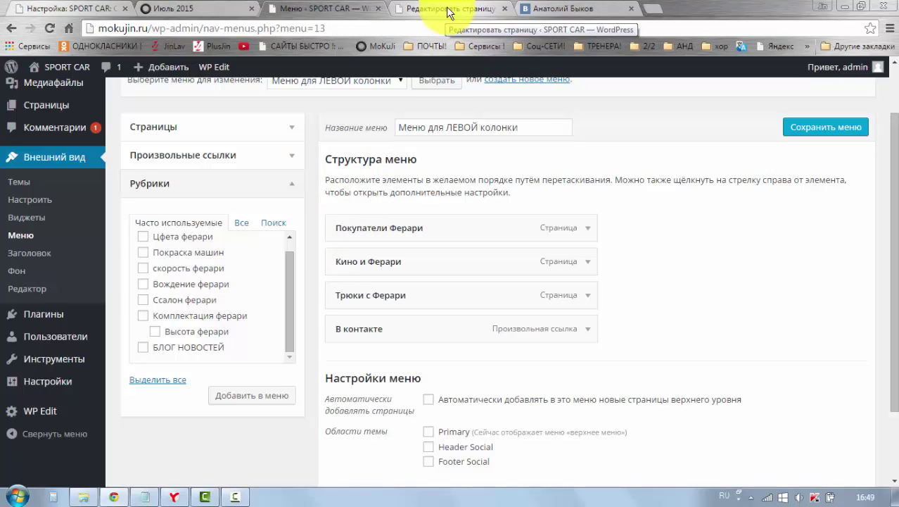
- In the site's browser tab, open the post categories management page and add a new category named «Звёзды ферари»
click(159, 9)
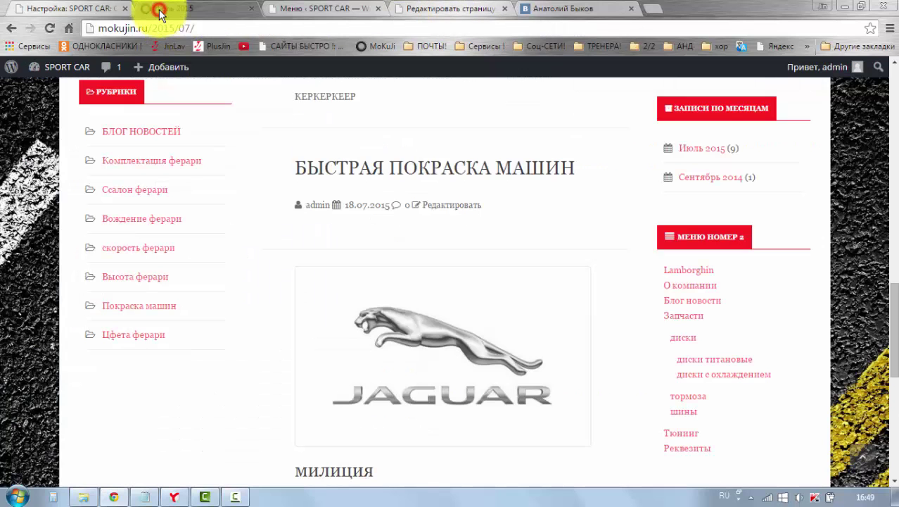
mouse_move(37, 69)
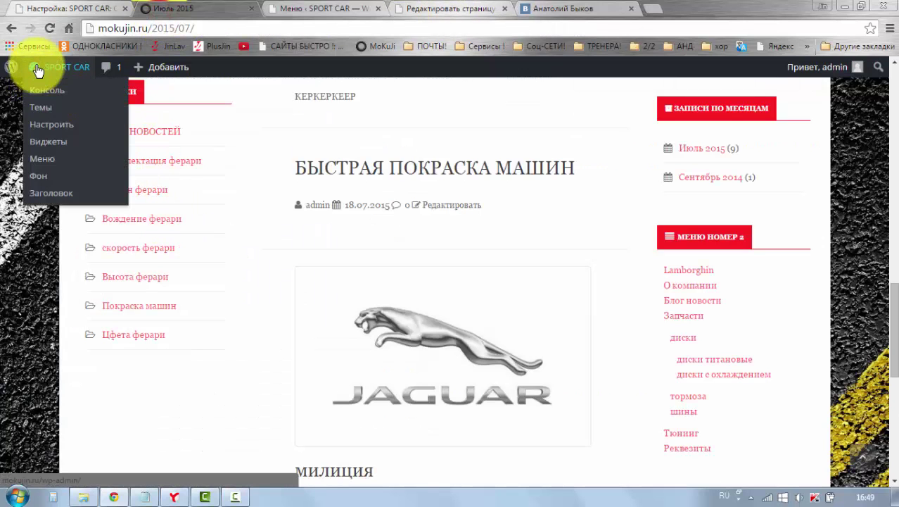
click(34, 67)
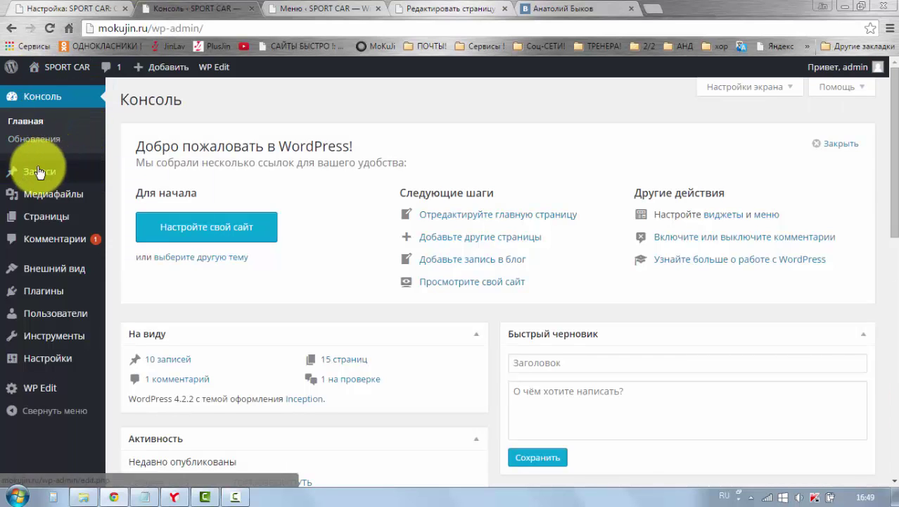
mouse_move(32, 174)
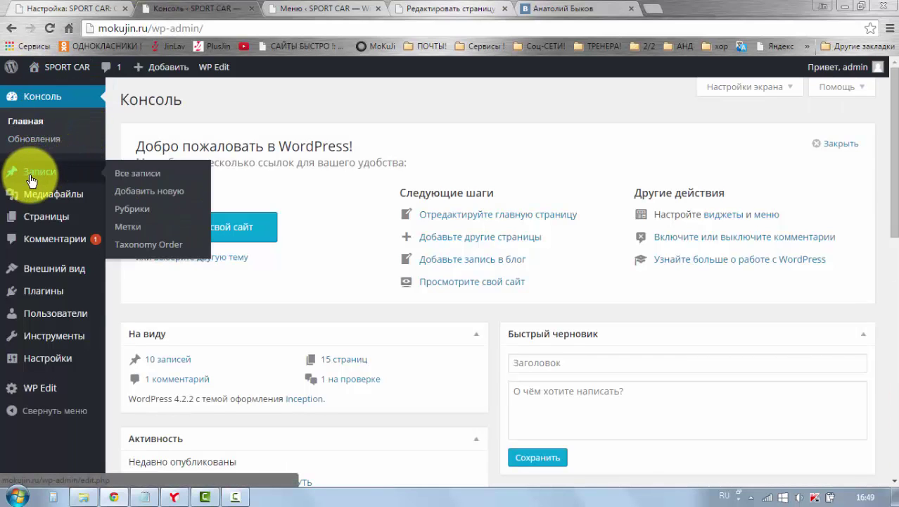
click(125, 215)
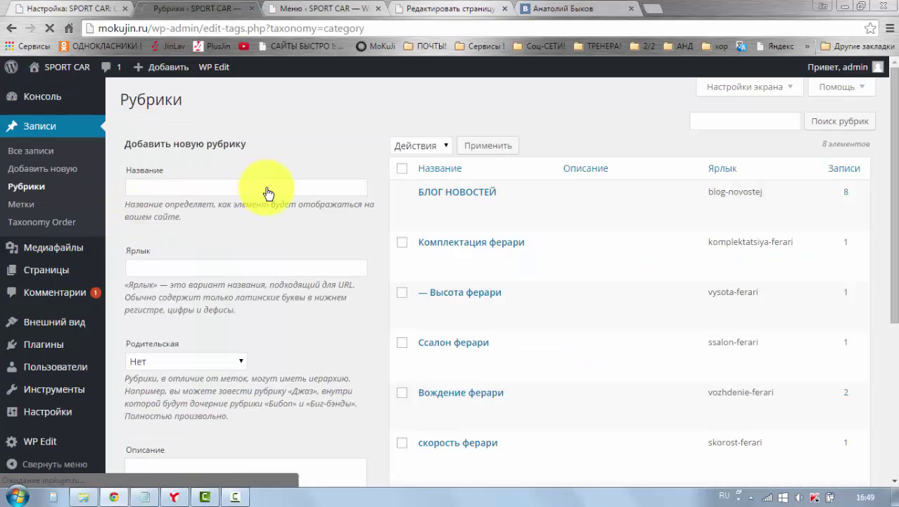
click(210, 189)
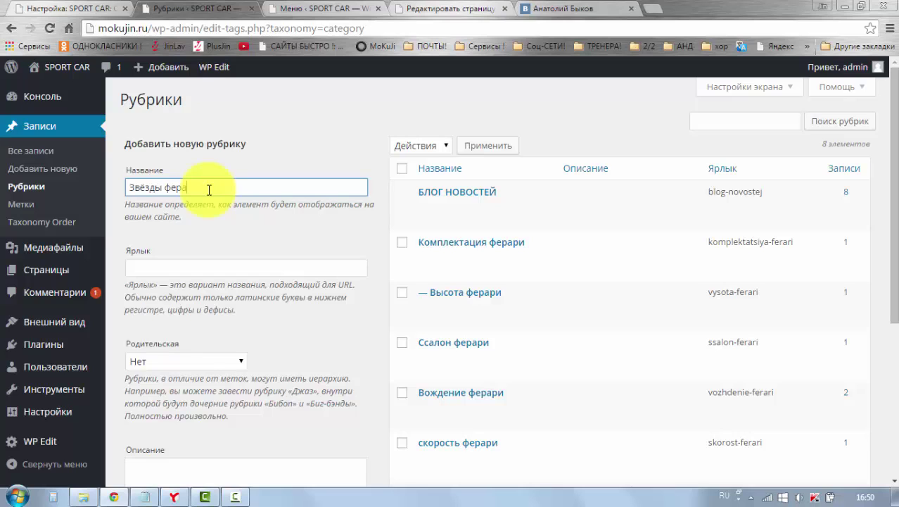
click(221, 217)
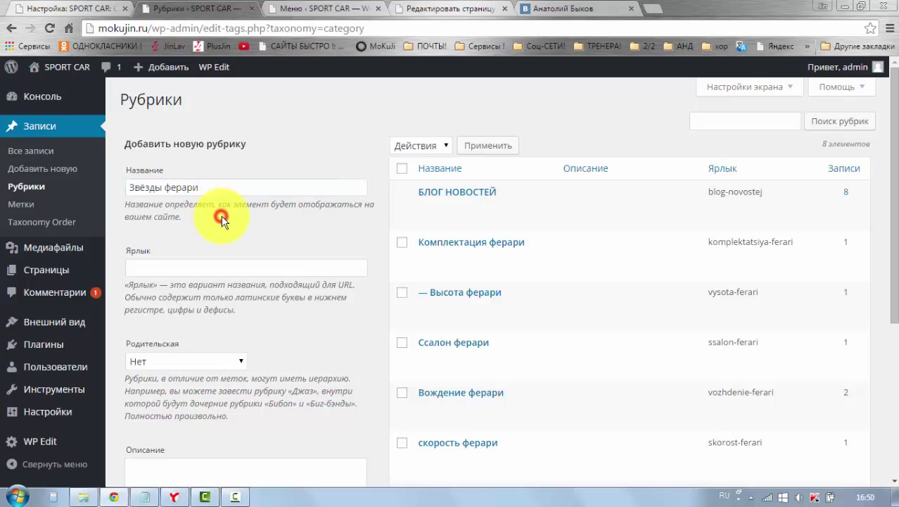
scroll(221, 317, down, 2)
click(210, 448)
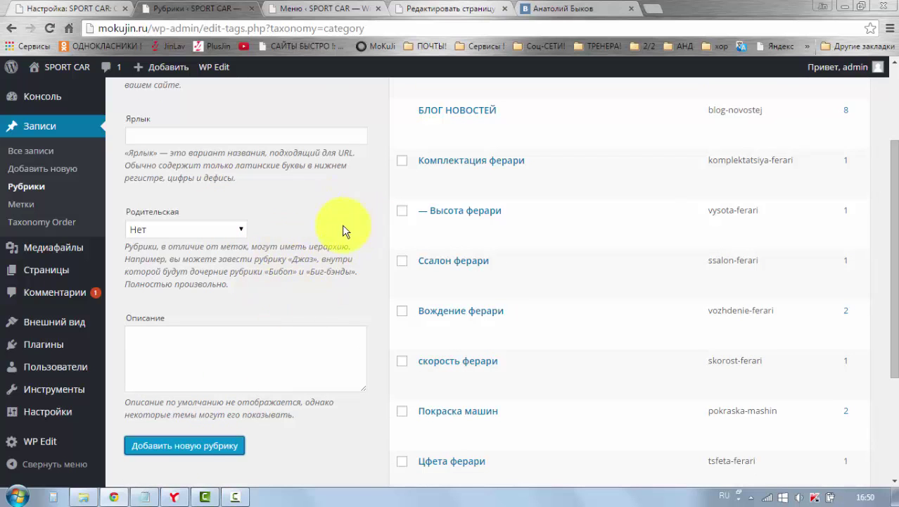
scroll(355, 246, up, 1)
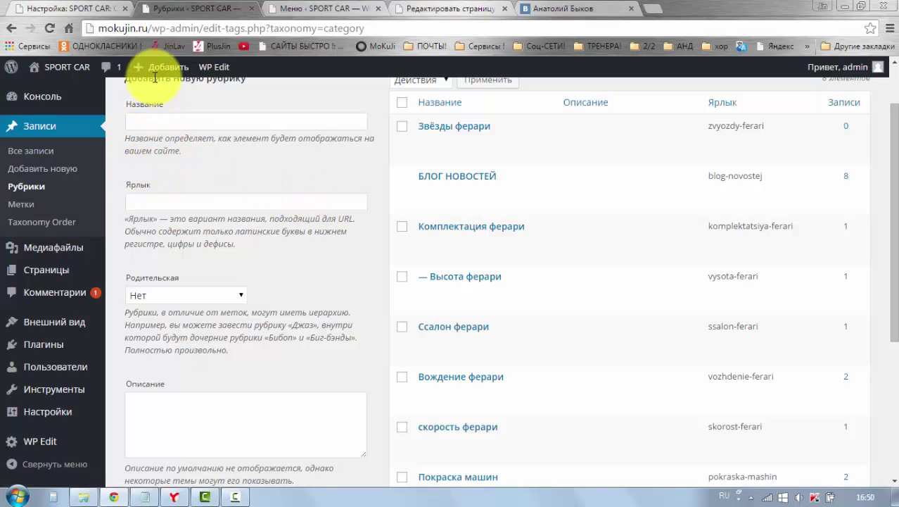
- Create a post titled «Майкал Джексон» with the body text «аенек», assign it to the «Звёзды ферари» category and publish it
mouse_move(155, 75)
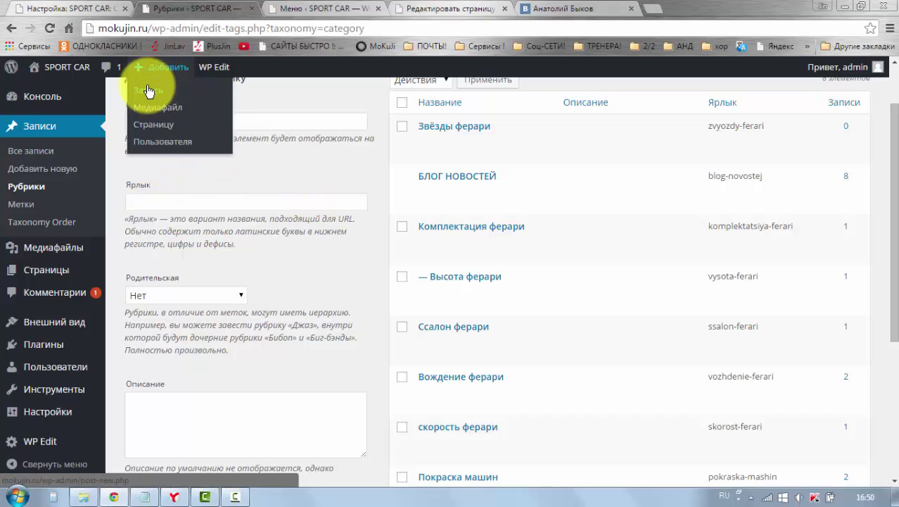
click(145, 93)
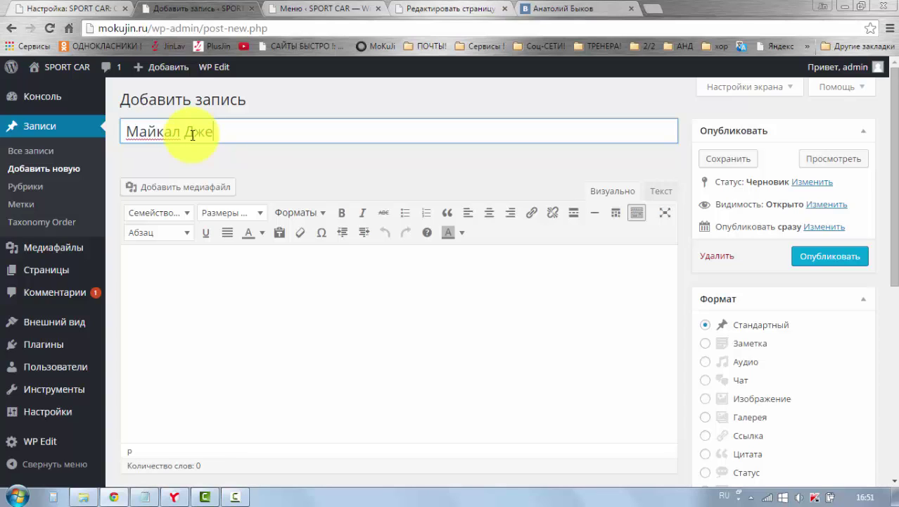
click(254, 150)
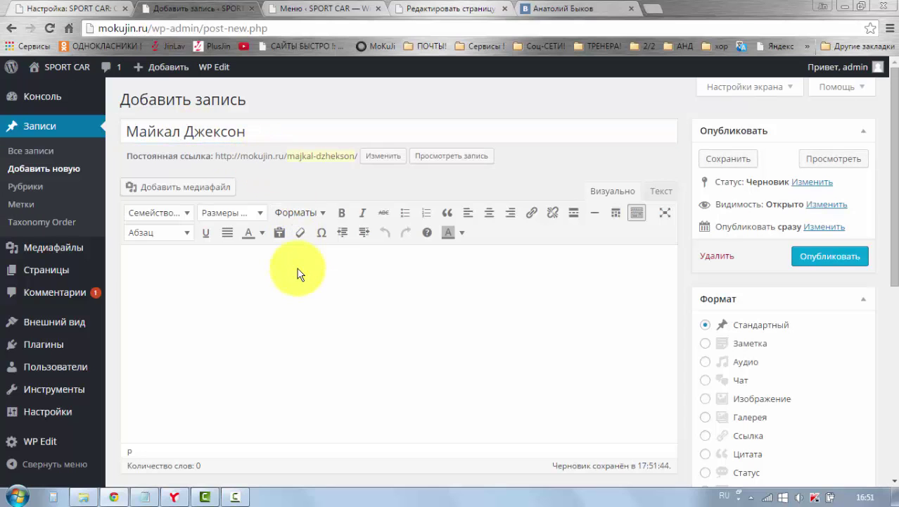
text(аенек)
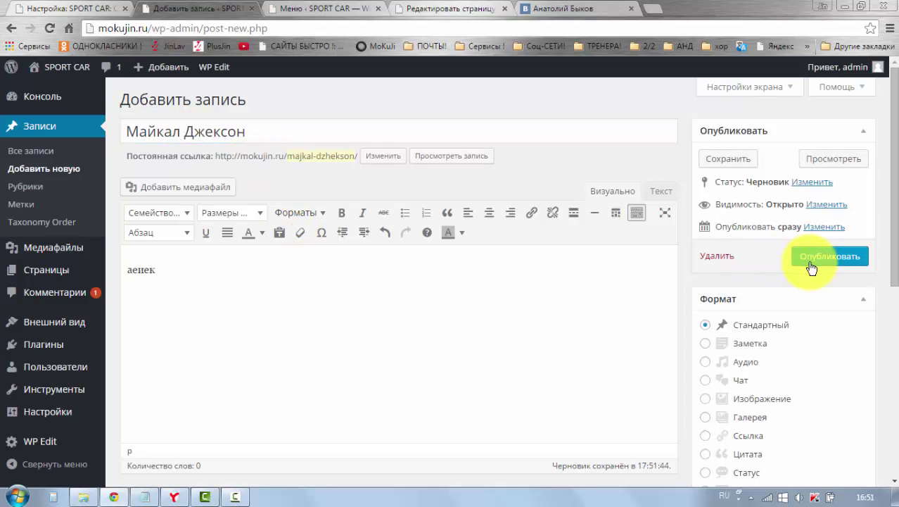
scroll(662, 306, down, 5)
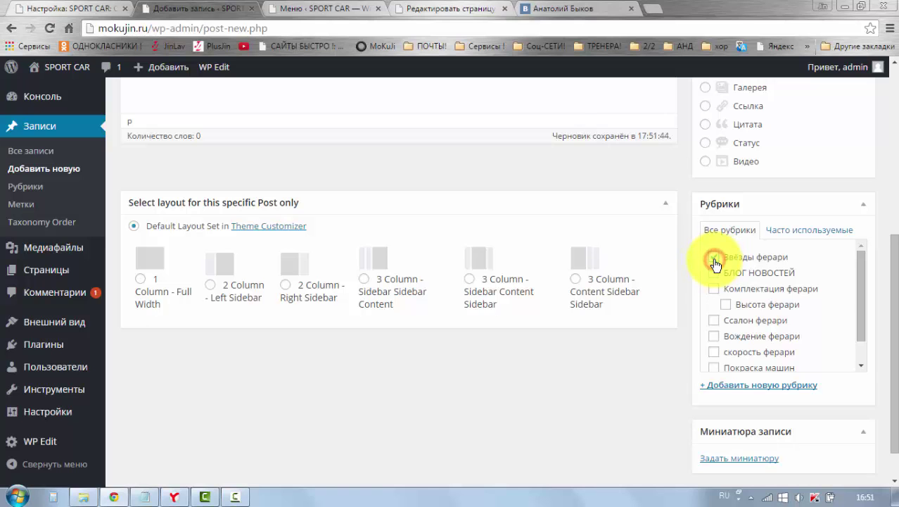
click(714, 258)
scroll(693, 274, up, 4)
scroll(692, 276, up, 1)
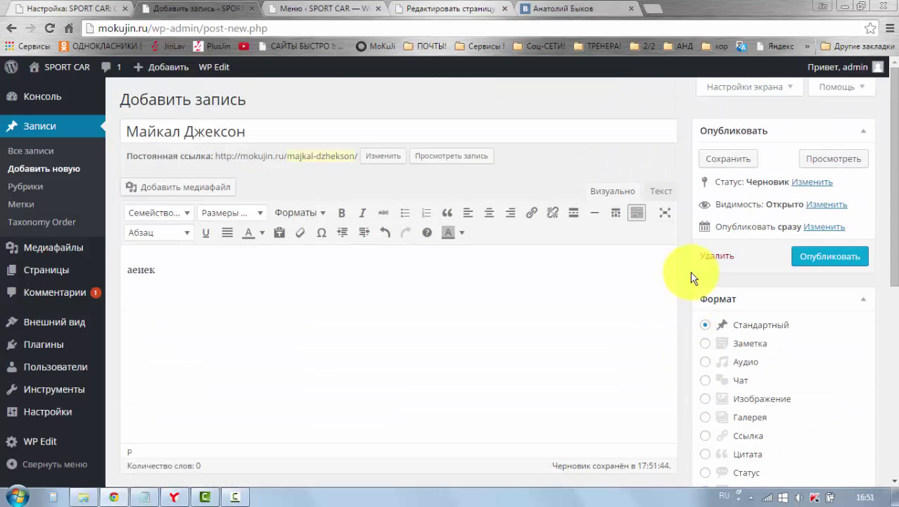
click(813, 259)
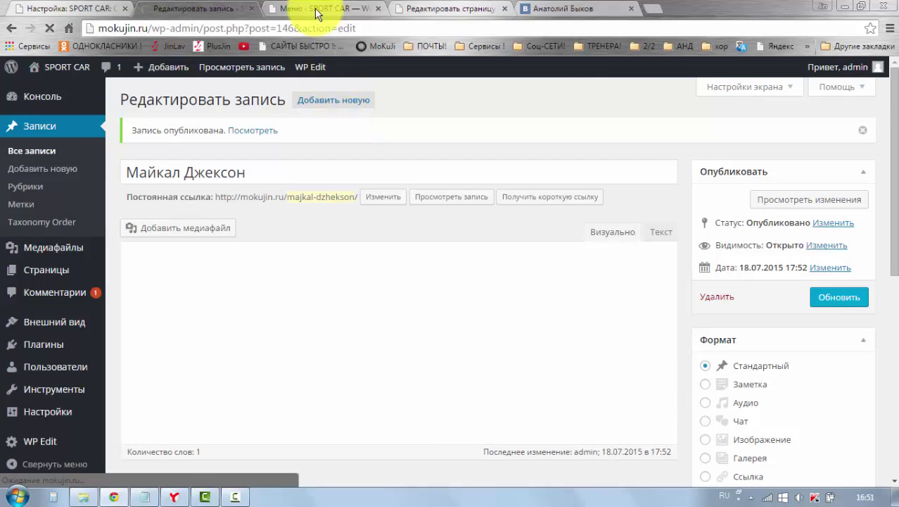
- Return to the menu editor's browser tab and save the «Меню для ЛЕВОЙ колонки» menu
click(316, 10)
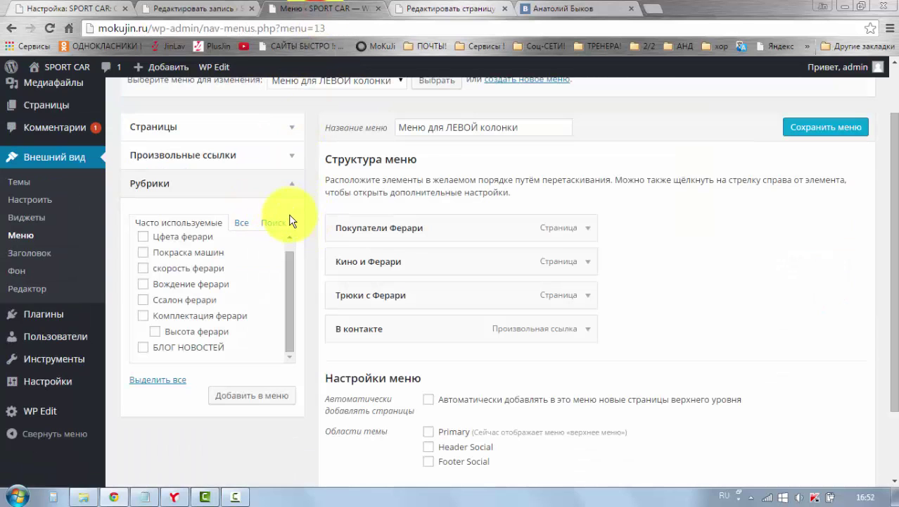
click(819, 134)
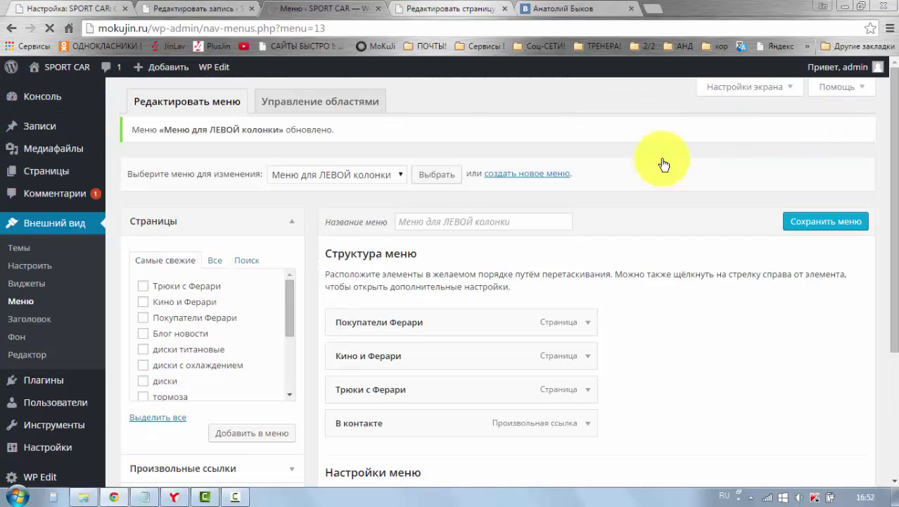
scroll(492, 240, down, 1)
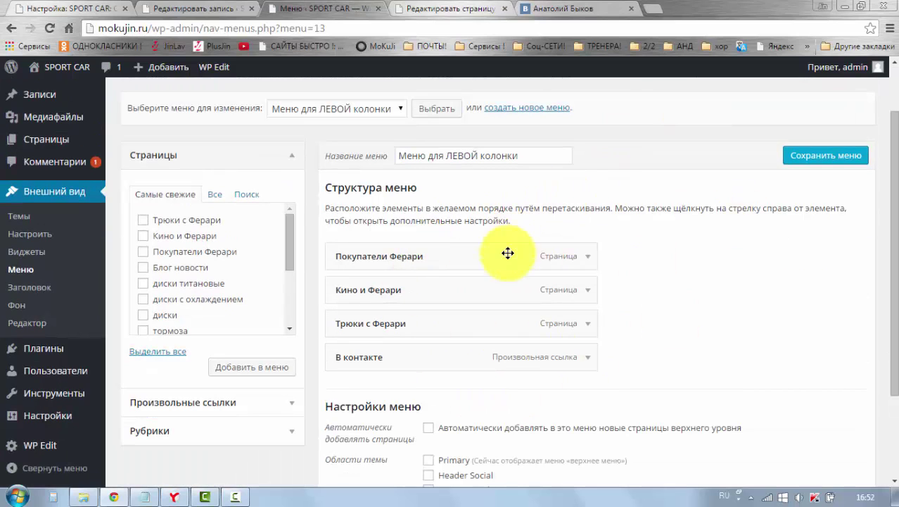
click(795, 156)
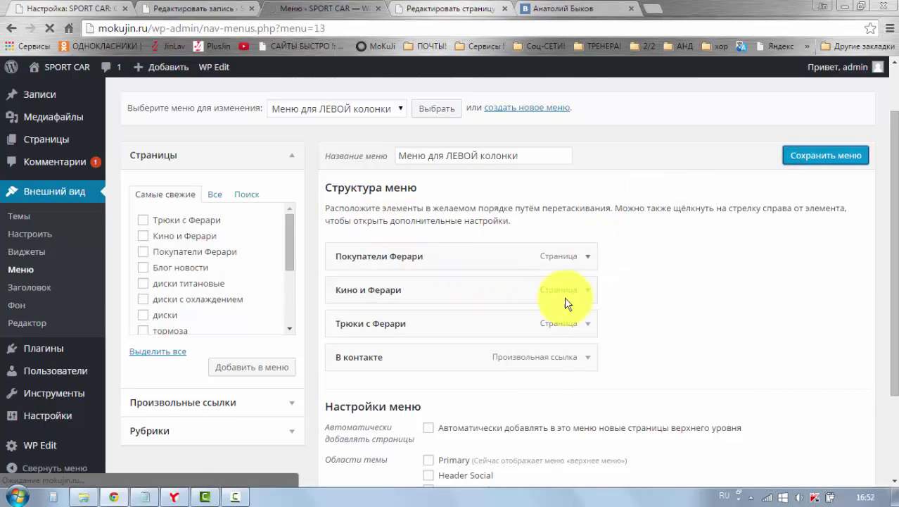
scroll(417, 311, down, 3)
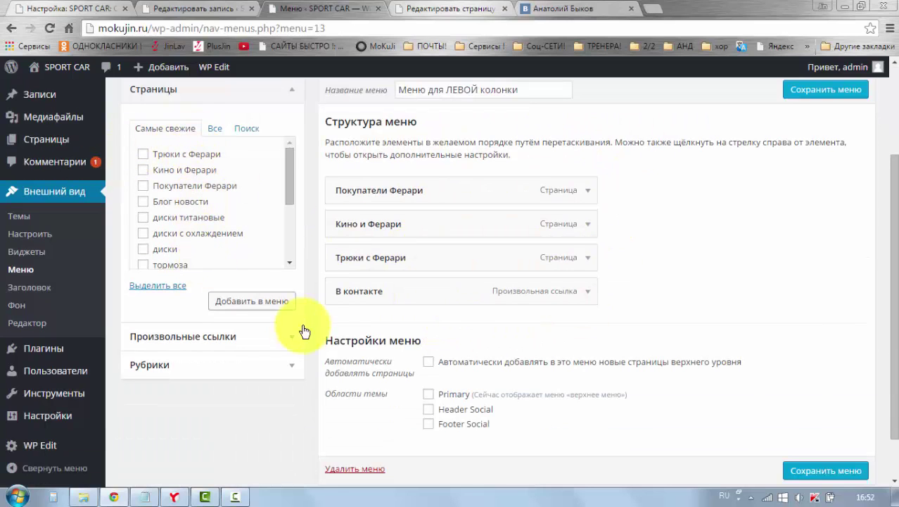
- Add the «Звёзды ферари» category to the structure of the «Меню для ЛЕВОЙ колонки» menu
click(290, 370)
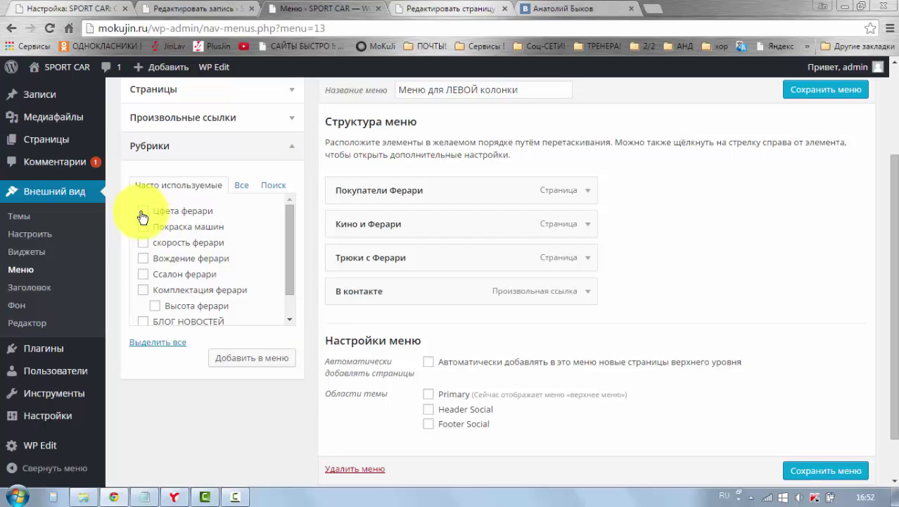
drag(285, 236, 279, 286)
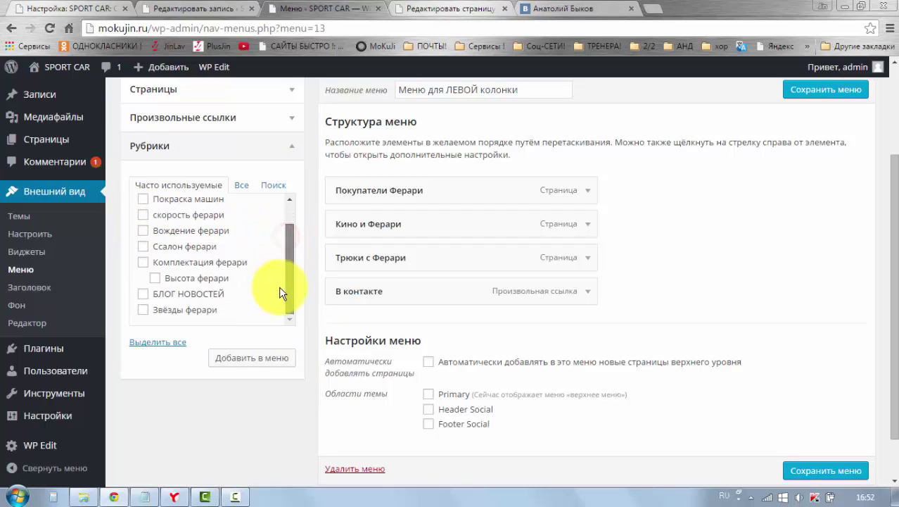
click(143, 310)
click(251, 357)
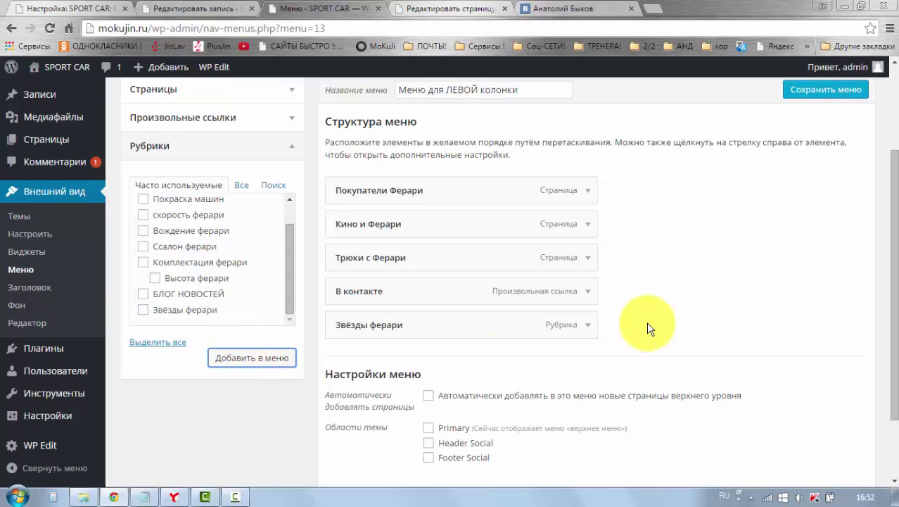
- Collapse the categories section and save the «Меню для ЛЕВОЙ колонки» menu without assigning it to the Primary theme location
click(292, 149)
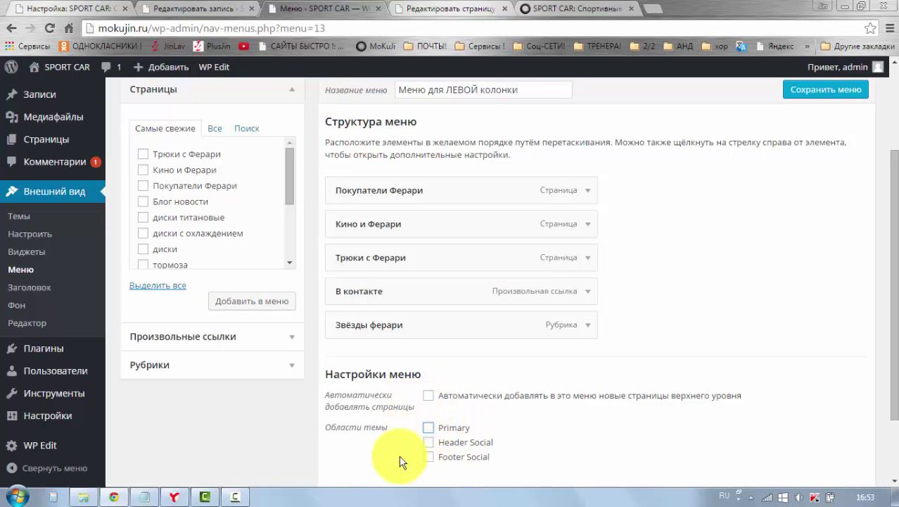
key(Return)
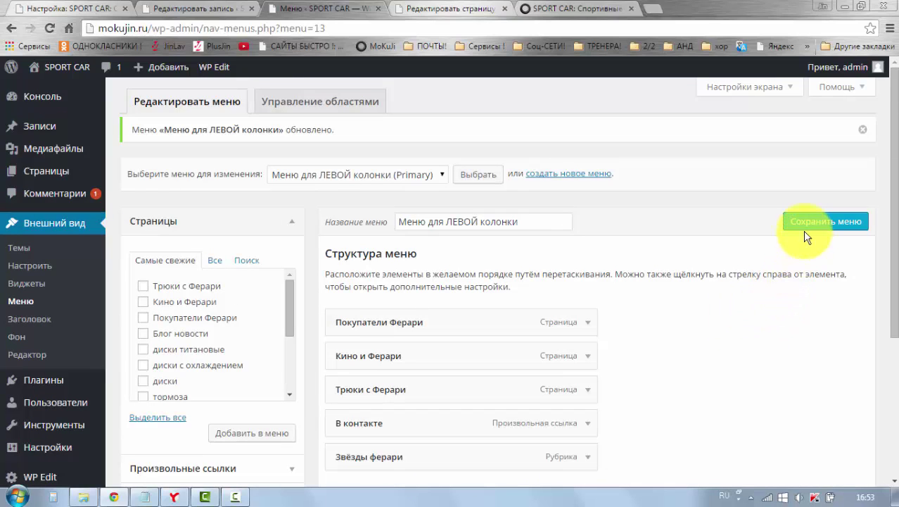
click(806, 230)
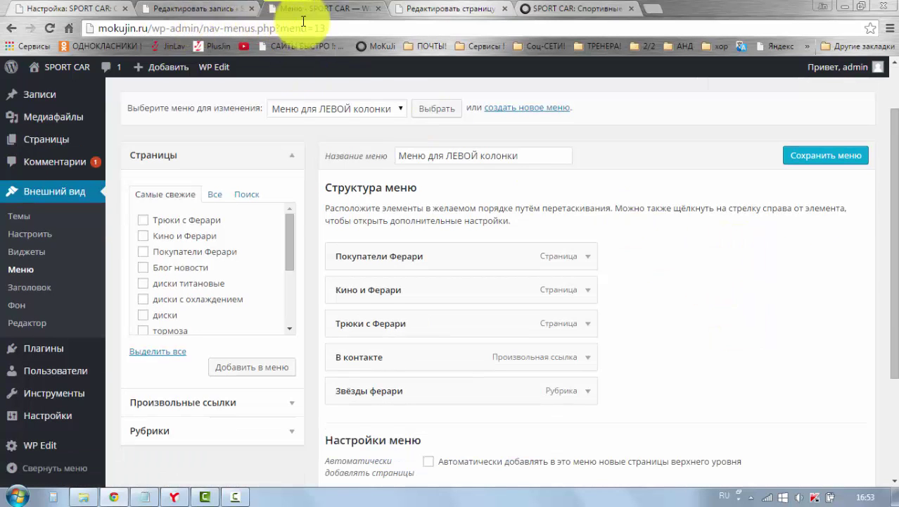
- Return to the site customizer's browser tab and collapse the Secondary widget area
click(88, 10)
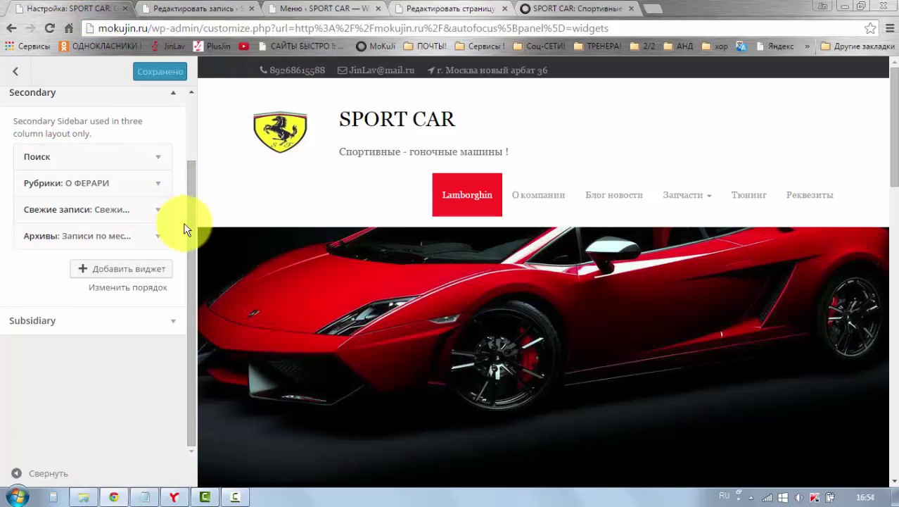
drag(188, 226, 192, 145)
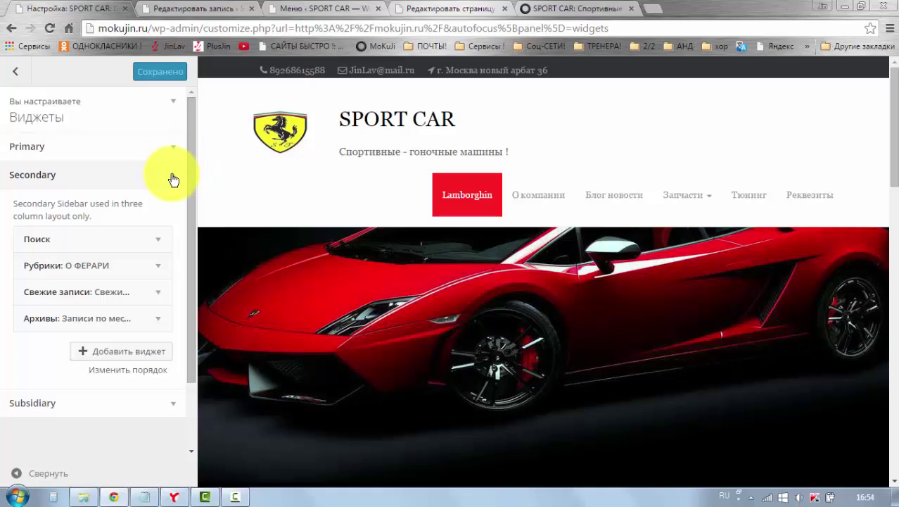
scroll(164, 301, down, 1)
scroll(158, 268, up, 1)
drag(140, 238, 160, 201)
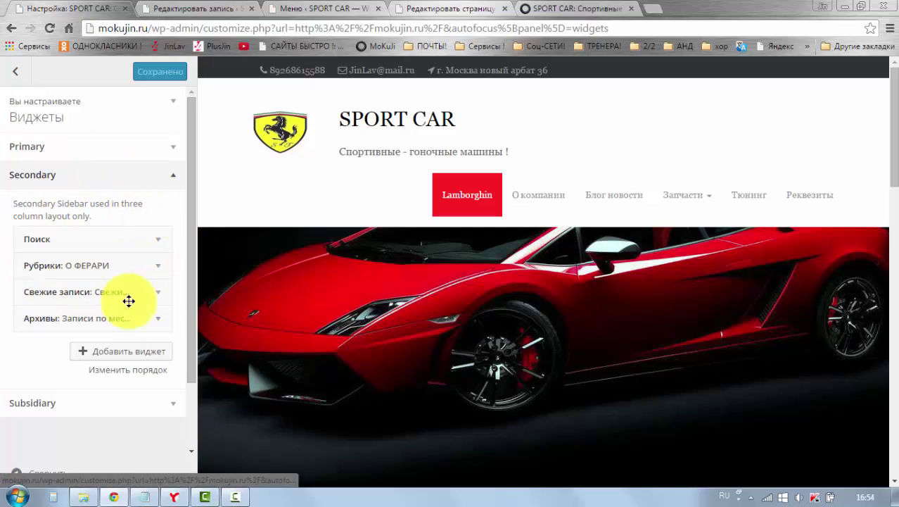
click(173, 175)
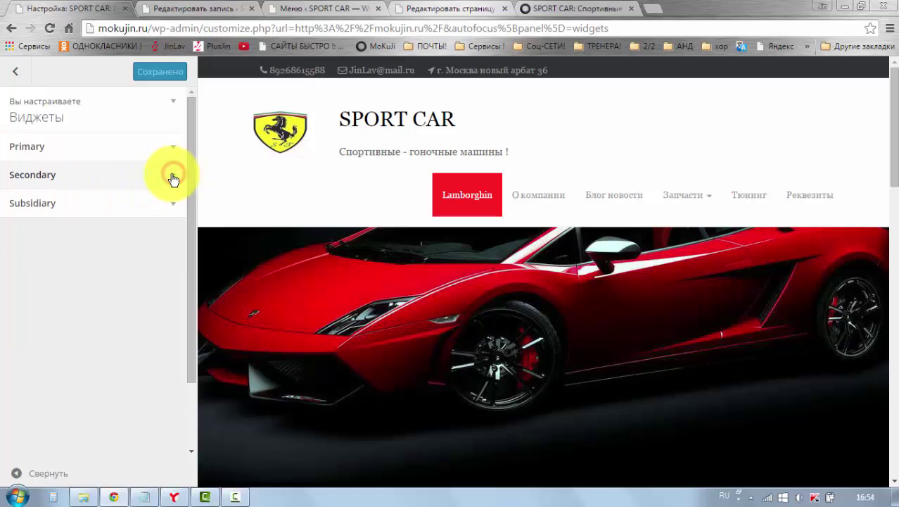
- Switch to the live site's browser tab and compare the widgets in the homepage's left and right columns
click(546, 16)
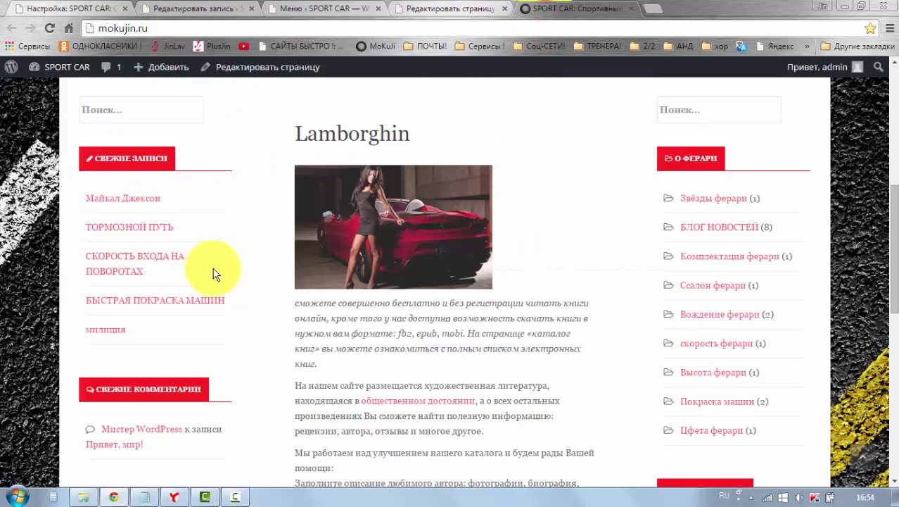
scroll(673, 342, down, 8)
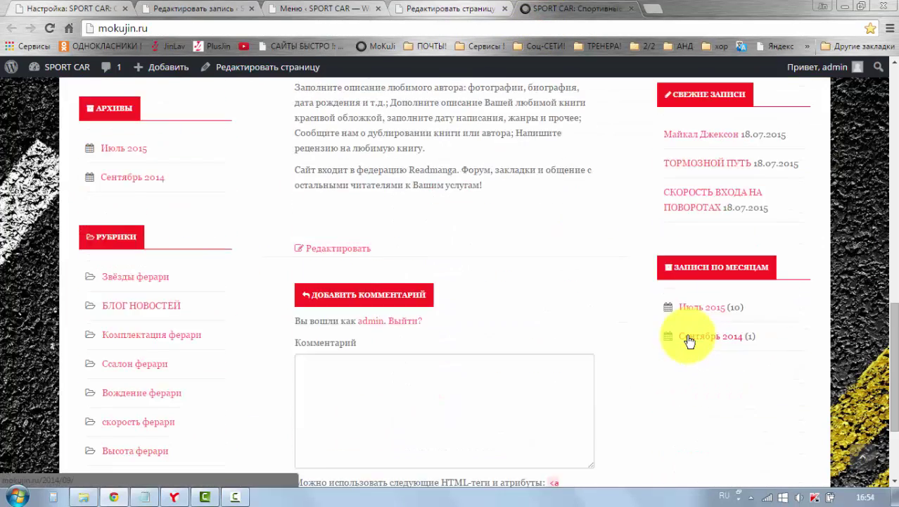
scroll(688, 342, up, 7)
scroll(128, 209, up, 1)
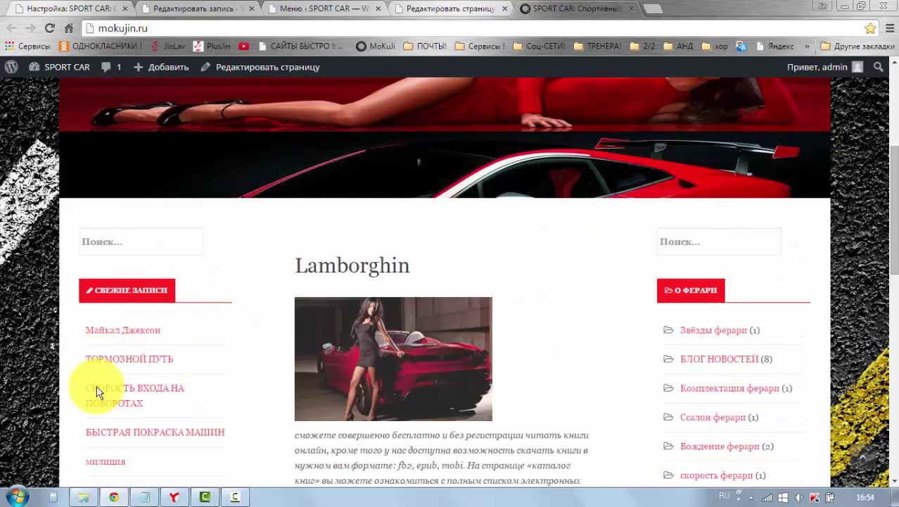
- In the customizer's browser tab, expand the Primary widget area and delete its «Поиск» and «Свежие записи» widgets
click(69, 9)
click(59, 145)
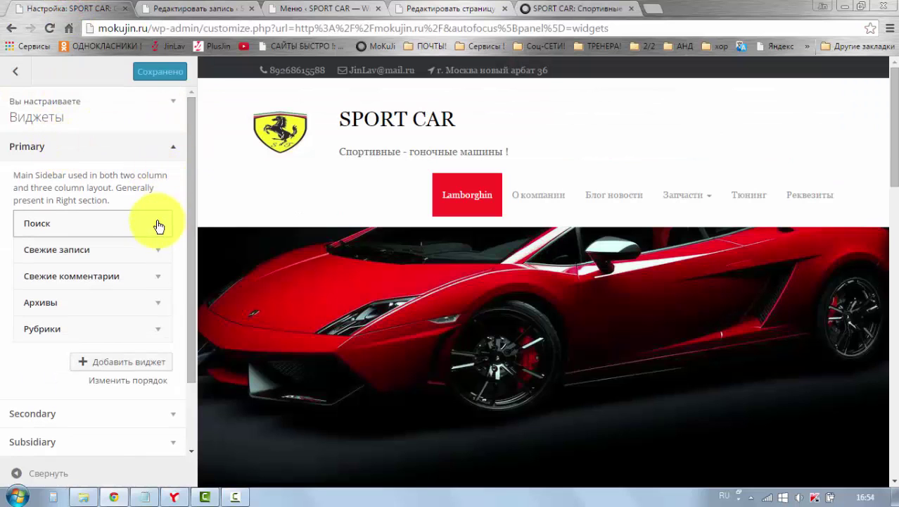
click(159, 228)
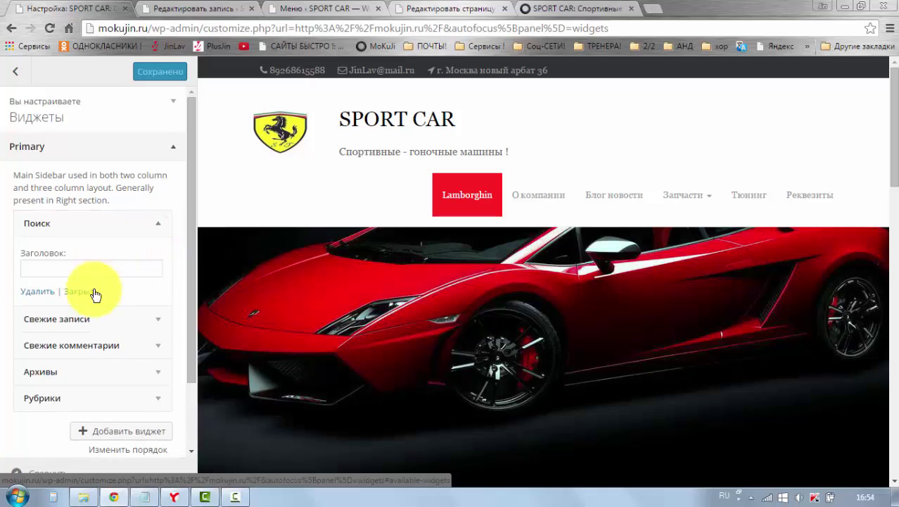
click(39, 288)
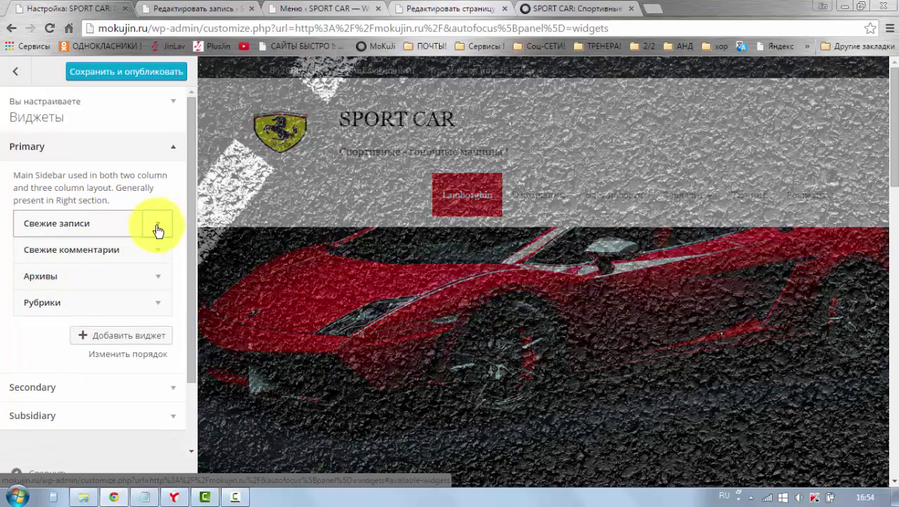
click(159, 224)
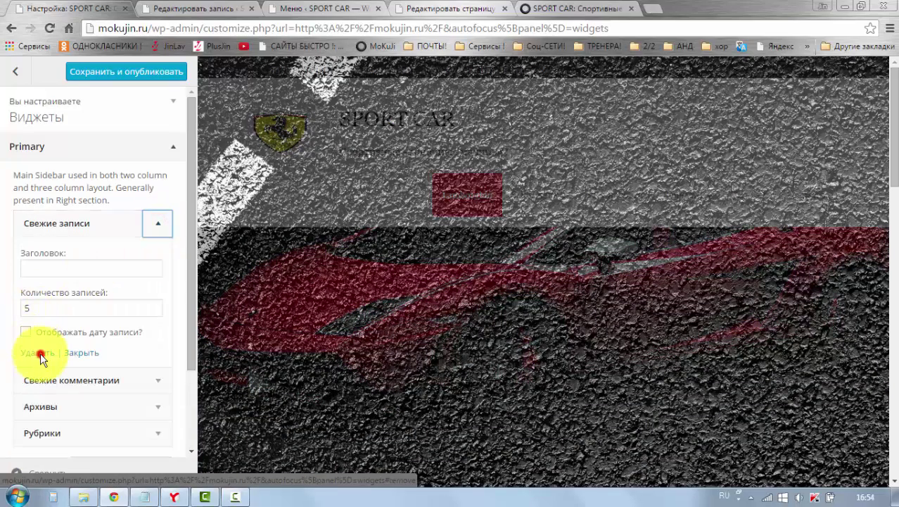
click(37, 352)
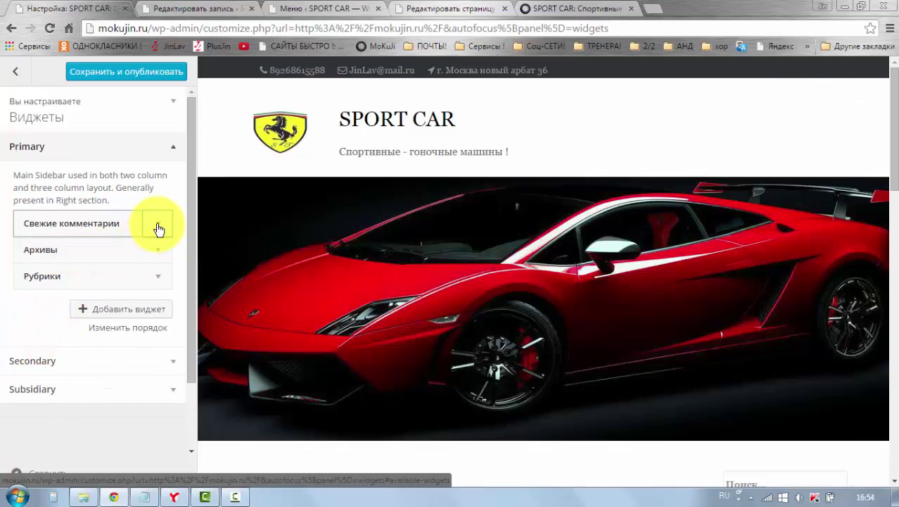
- Delete the «Свежие комментарии», «Архивы» and «Рубрики» widgets from the Primary area, then save and publish
click(157, 225)
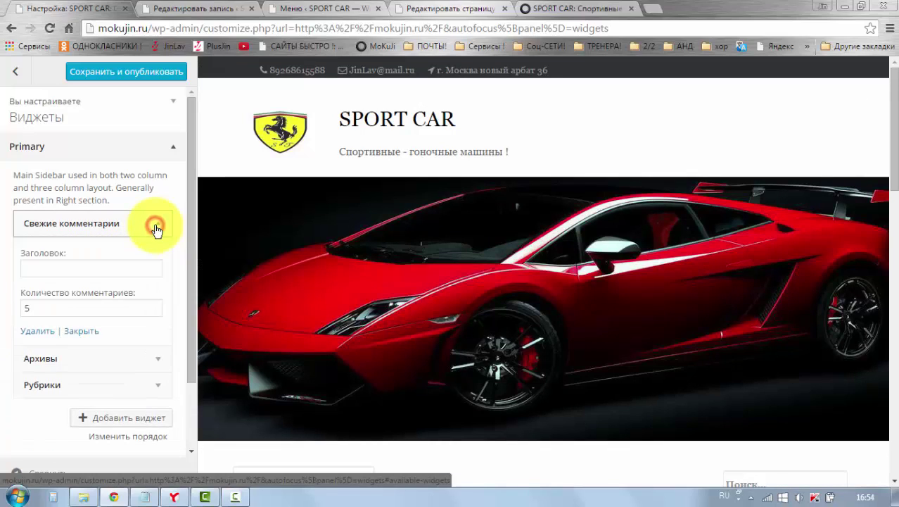
click(37, 332)
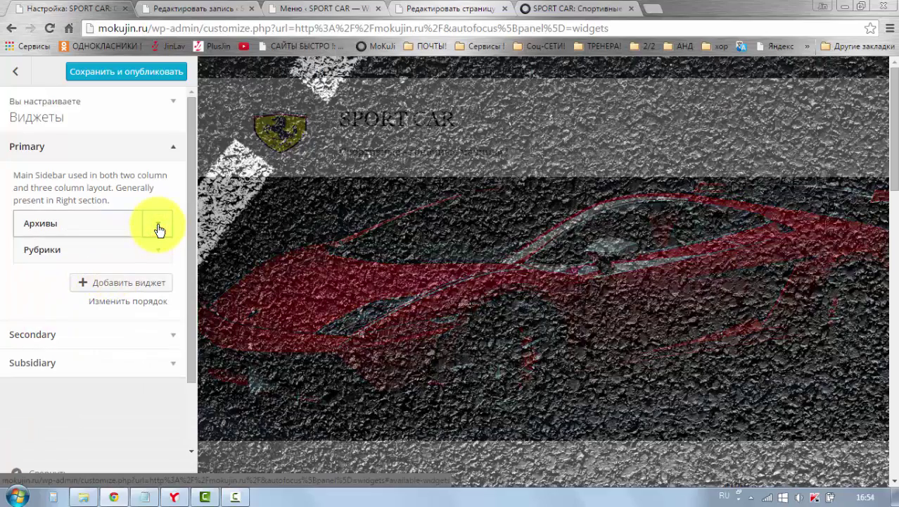
click(158, 225)
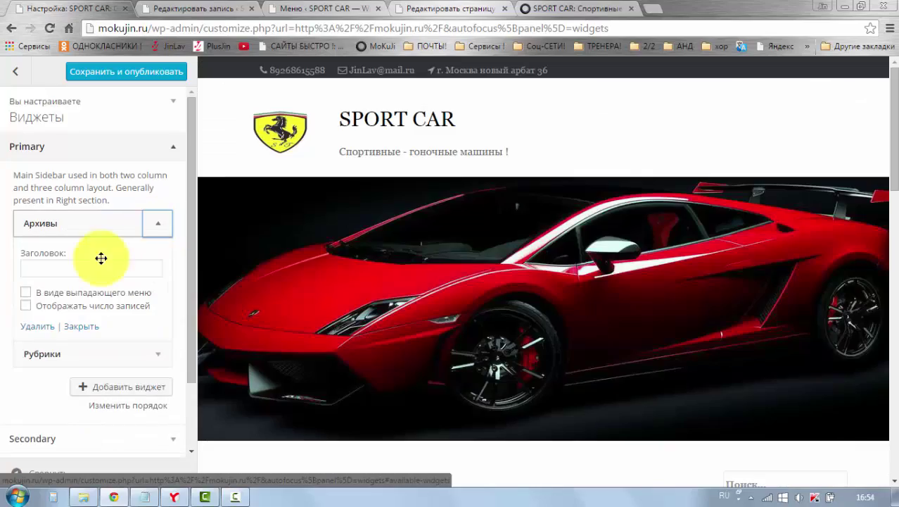
click(36, 332)
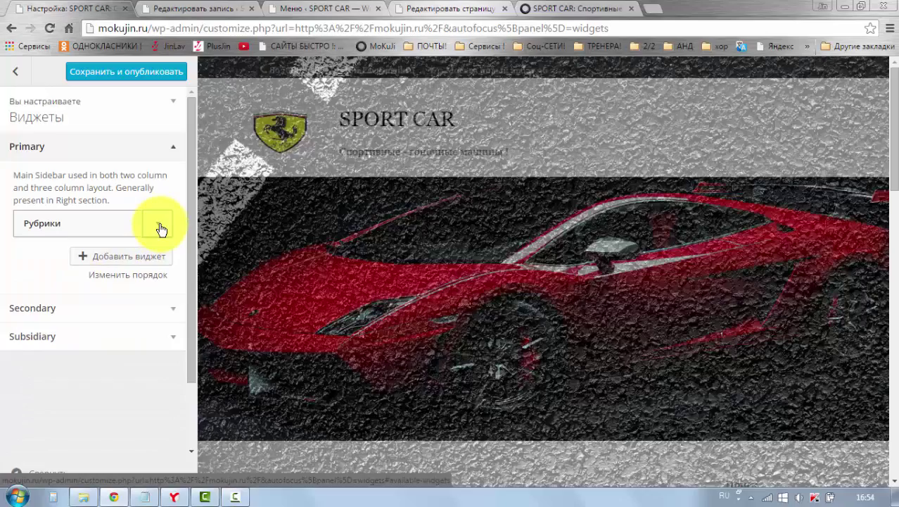
click(159, 225)
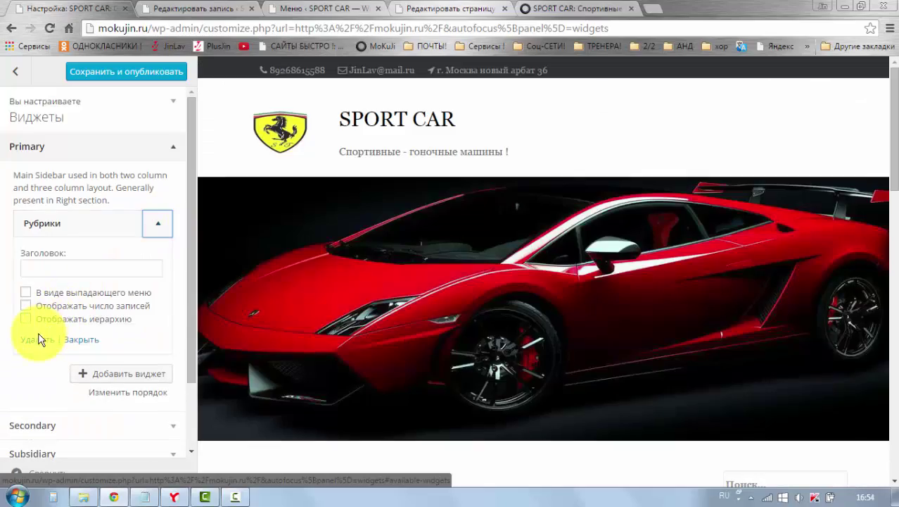
click(36, 340)
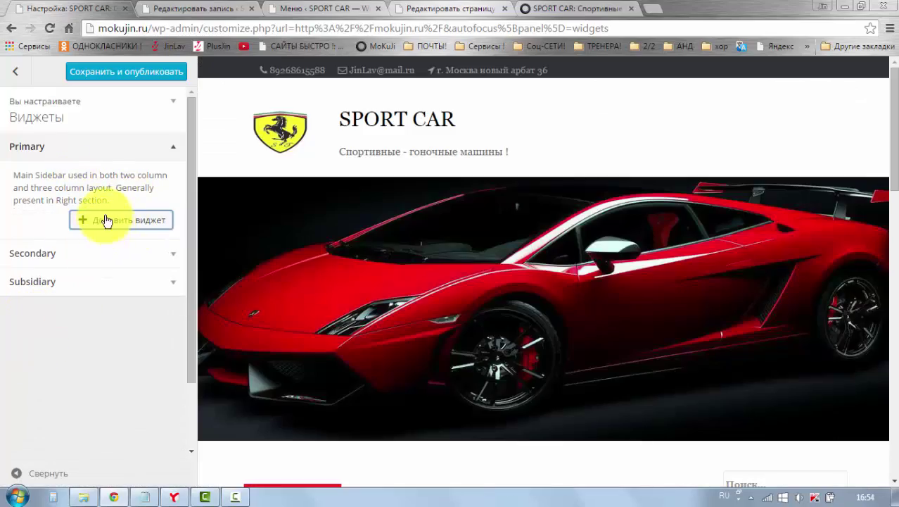
click(113, 73)
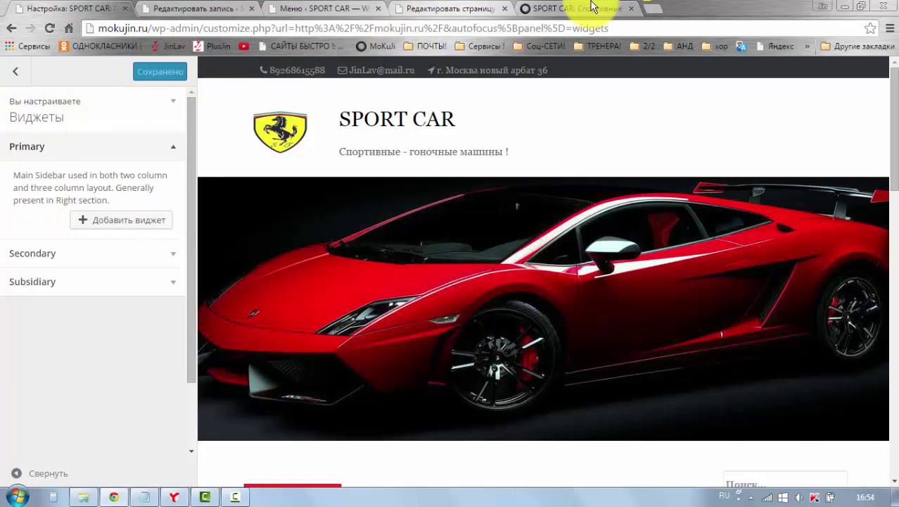
- Reload the live homepage in its browser tab and check its left column after the widget removal
click(588, 10)
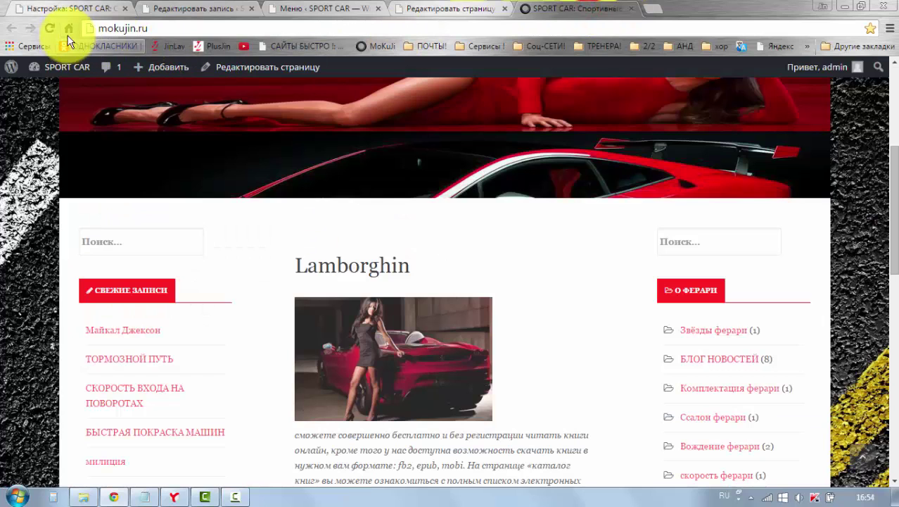
click(50, 29)
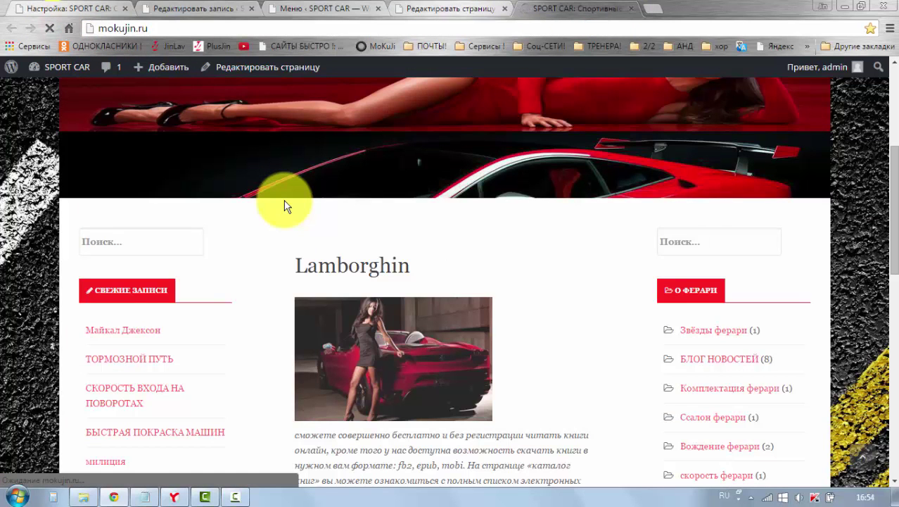
scroll(237, 255, down, 2)
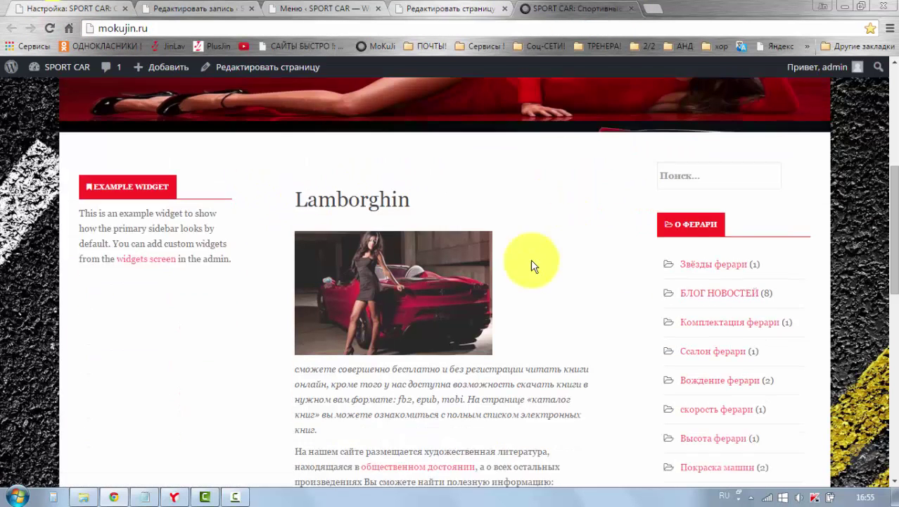
scroll(180, 239, up, 1)
scroll(183, 260, down, 9)
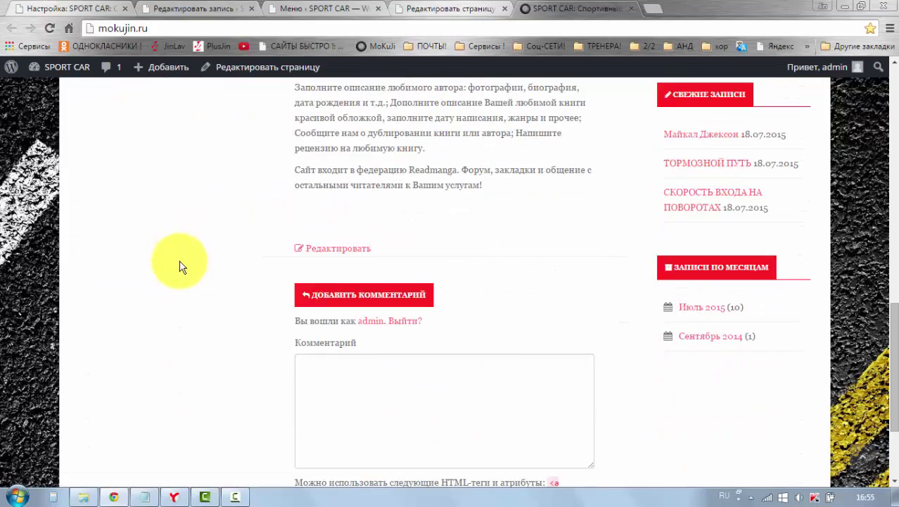
scroll(181, 261, down, 1)
scroll(177, 261, up, 10)
- Back in the customizer, add a «Произвольное меню» widget titled «Инересное с Ферари» to the Primary area and open its menu choices
click(38, 8)
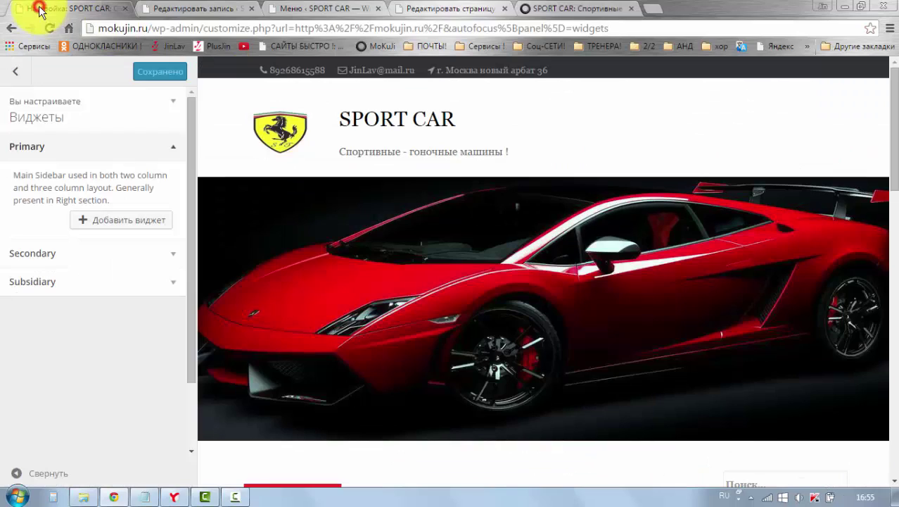
click(113, 224)
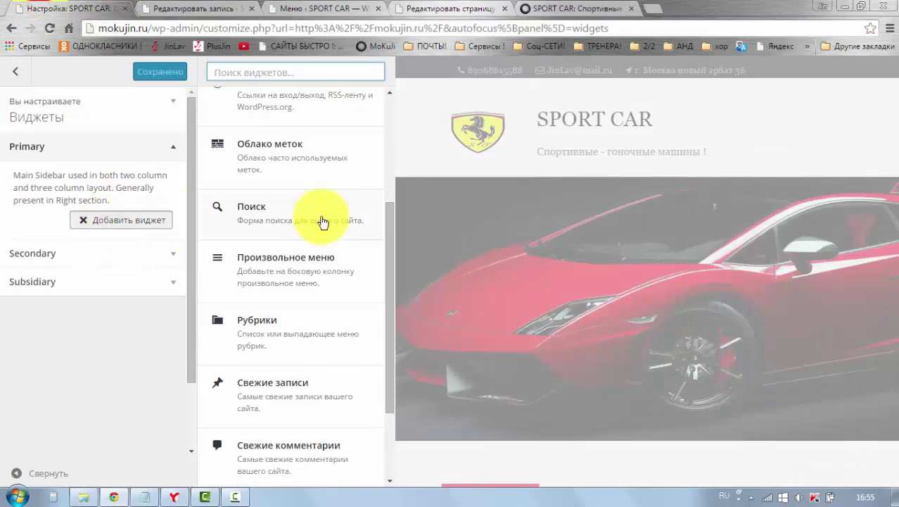
drag(387, 222, 387, 264)
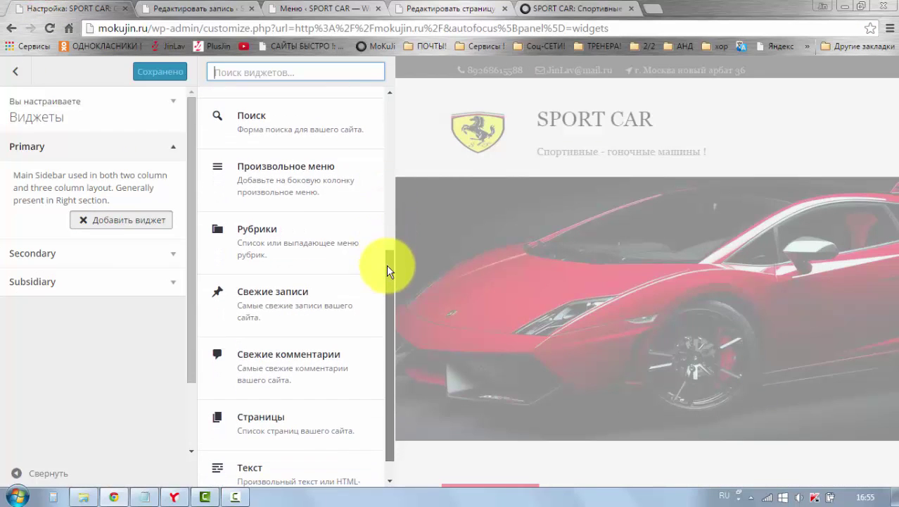
click(284, 188)
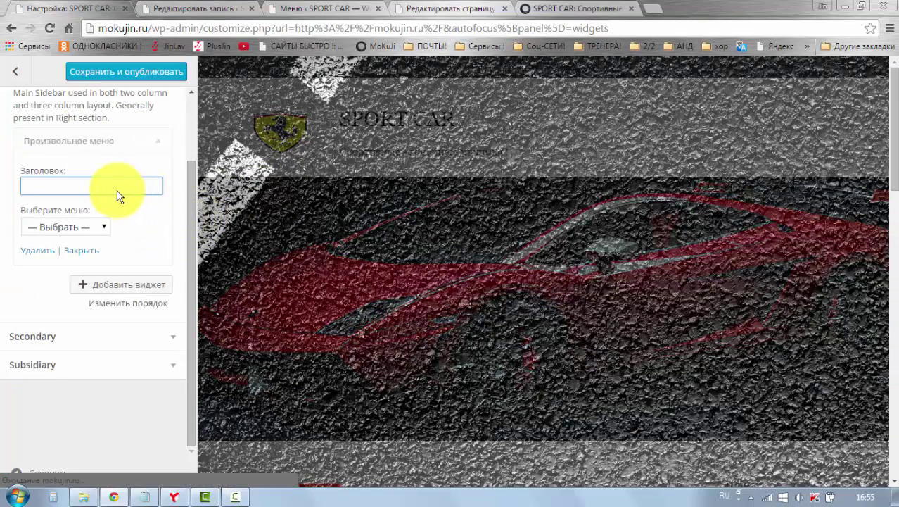
click(117, 190)
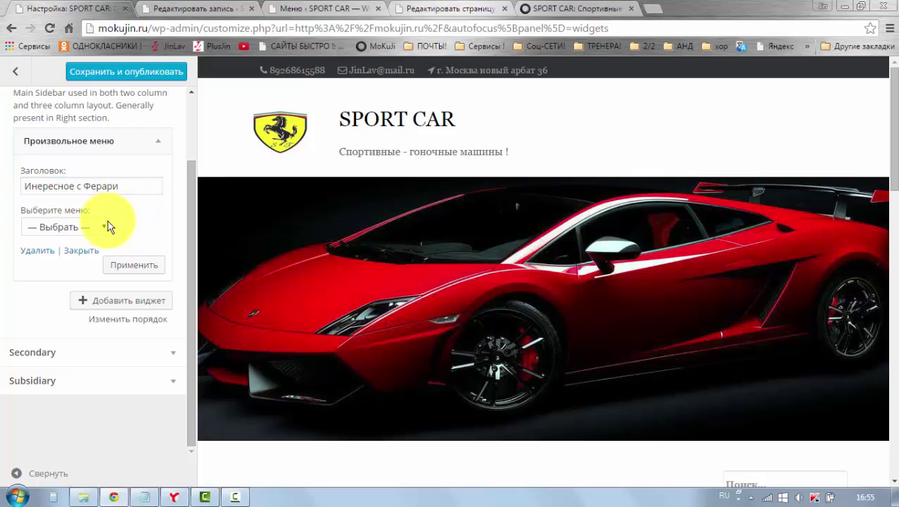
click(105, 228)
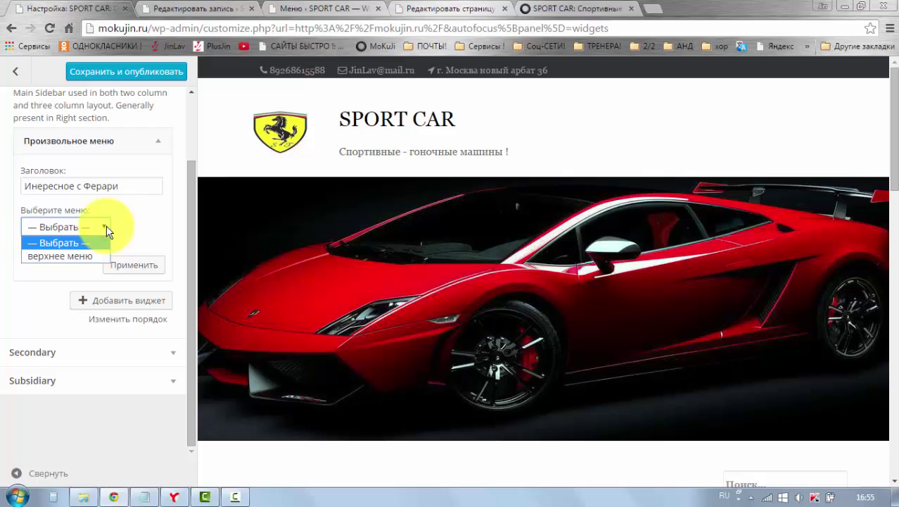
- Check the custom menu widget's available menus and leave the customizer, discarding the unsaved widget changes
click(106, 226)
click(107, 227)
click(106, 227)
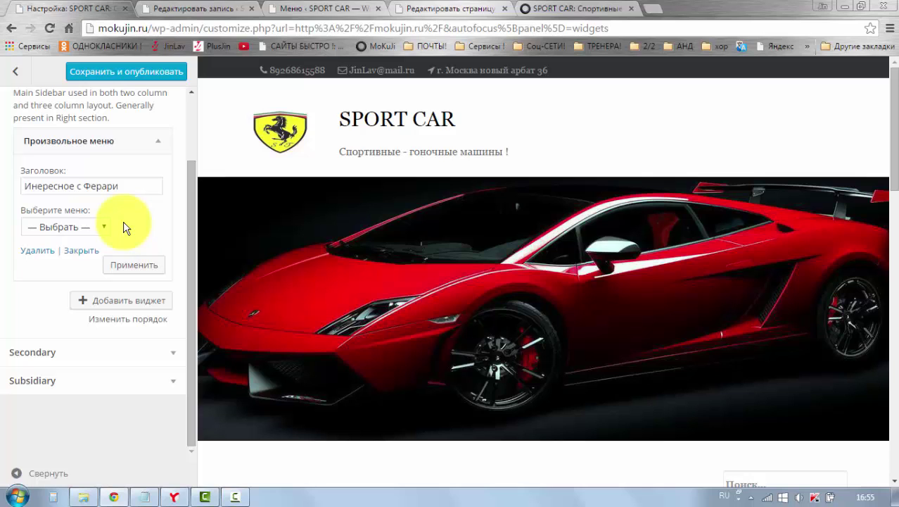
click(12, 73)
click(13, 72)
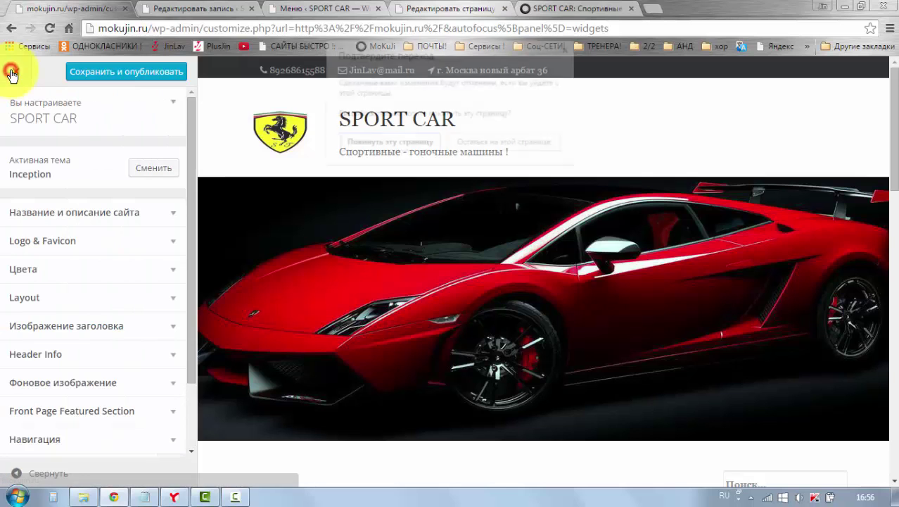
click(360, 144)
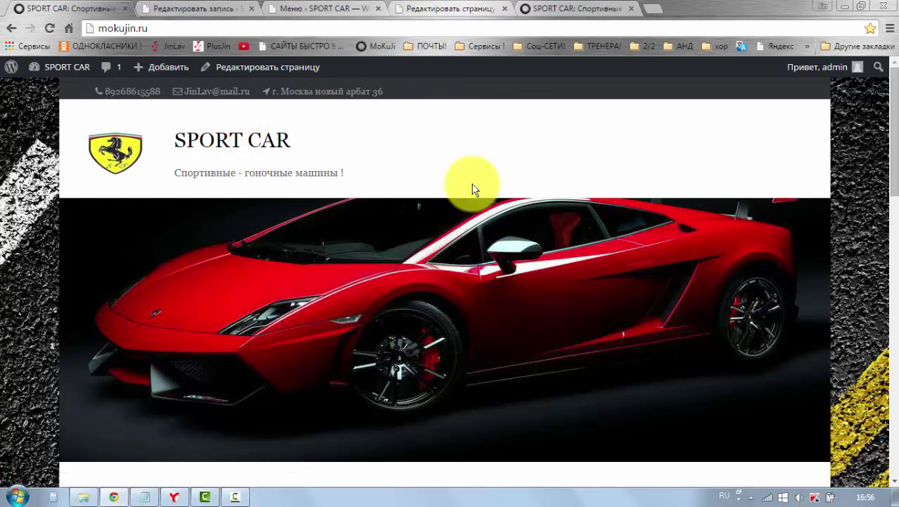
- Reopen the site's widget customization and add a Произвольное меню widget to the Primary sidebar
mouse_move(50, 71)
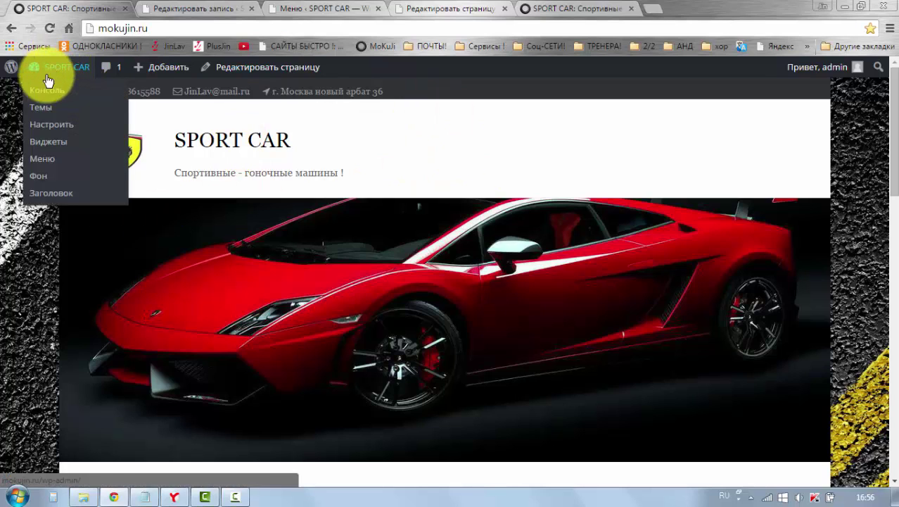
click(39, 144)
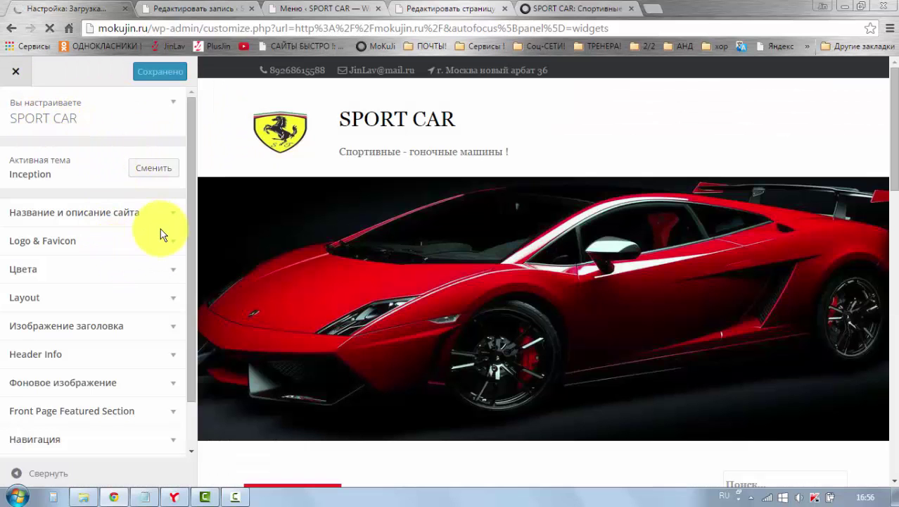
click(172, 149)
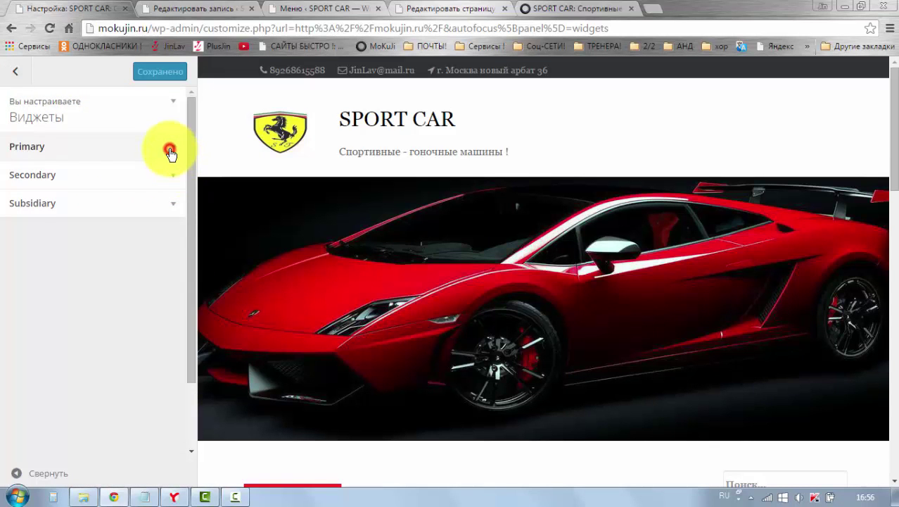
click(126, 220)
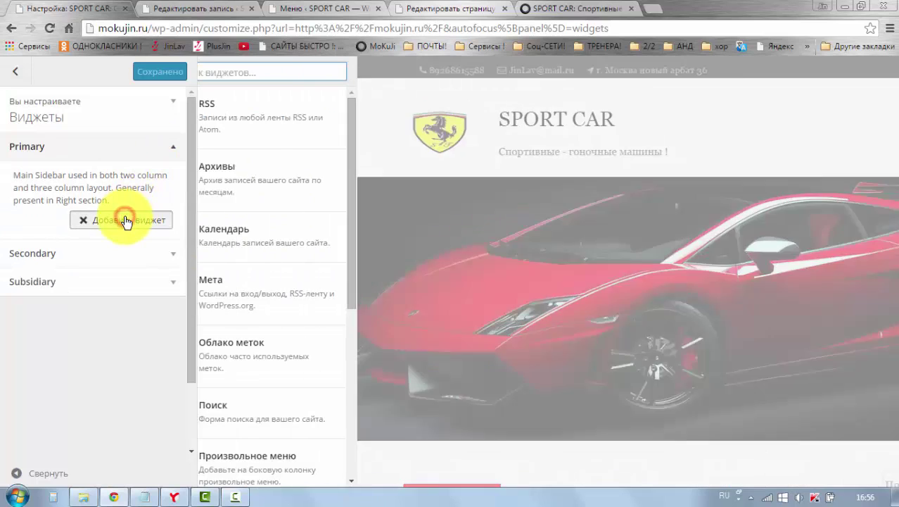
drag(387, 197, 383, 291)
click(275, 281)
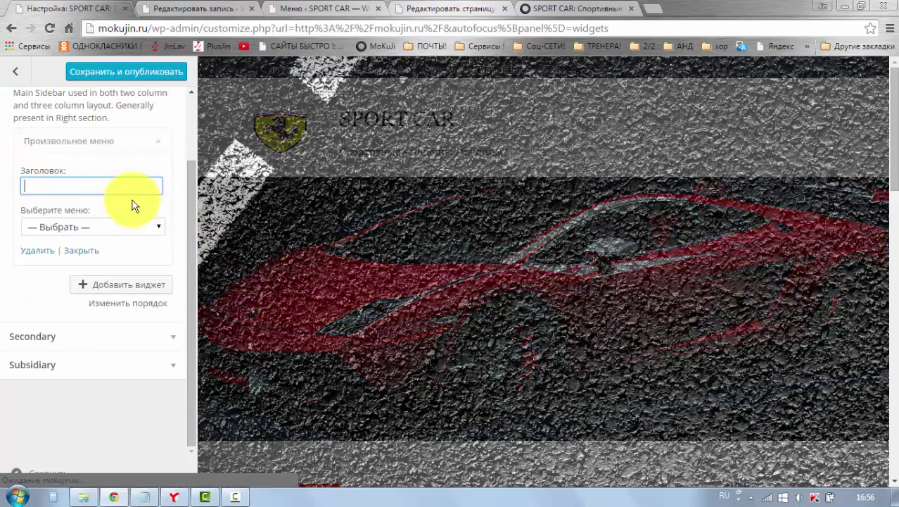
- Assign Меню для ЛЕВОЙ колонки to the widget, title it "Интересное с Ферари", and apply and publish the changes
click(111, 185)
click(159, 229)
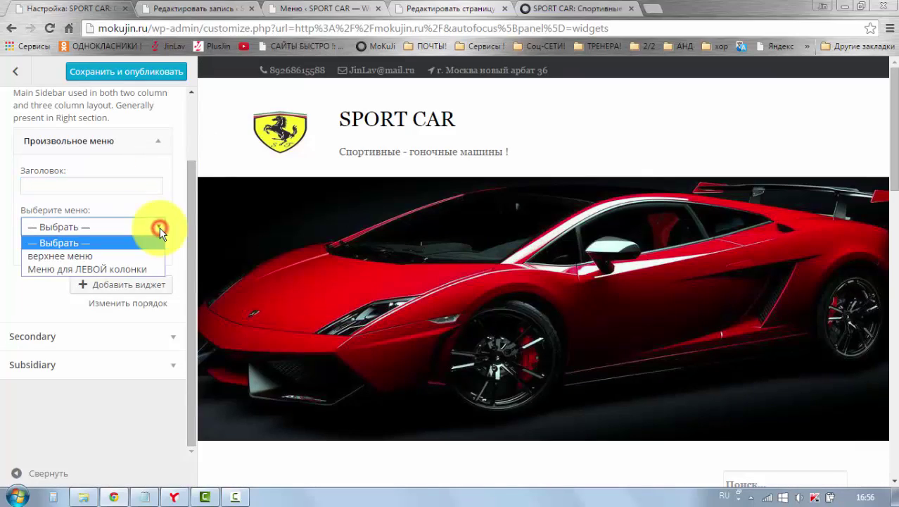
click(69, 268)
click(43, 185)
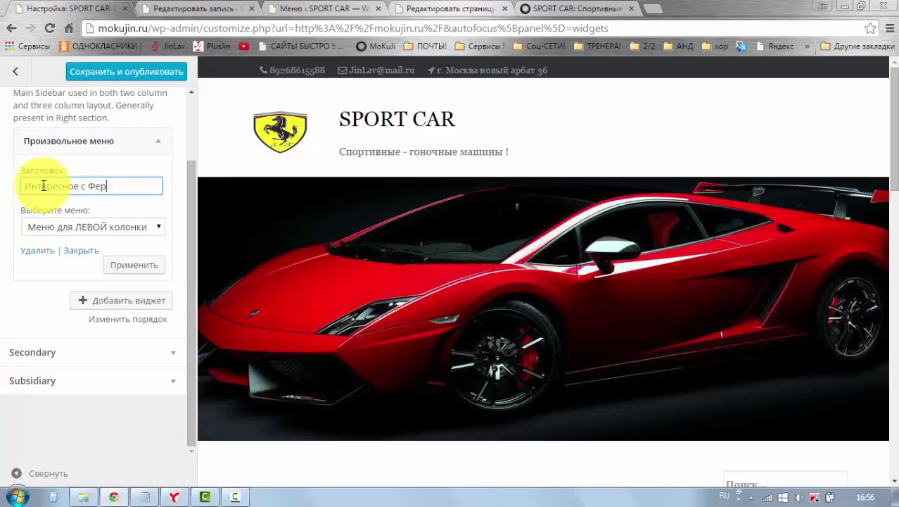
click(122, 266)
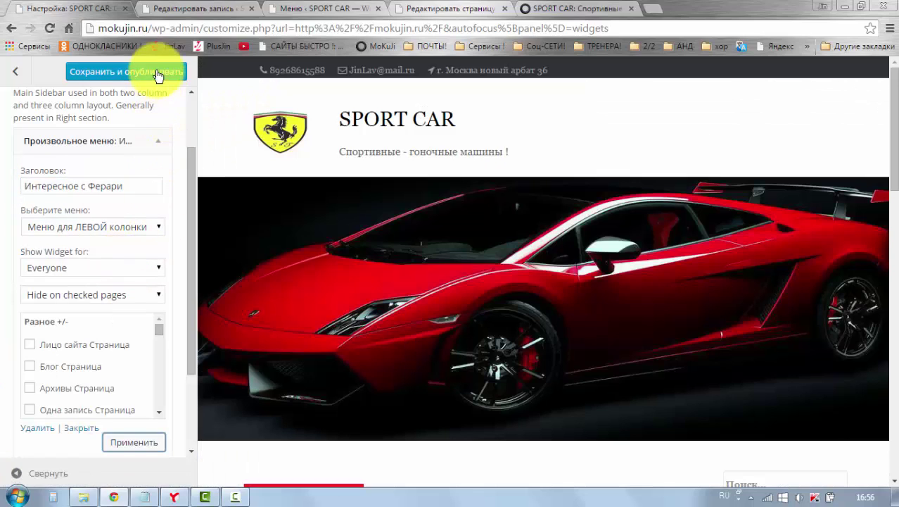
click(160, 78)
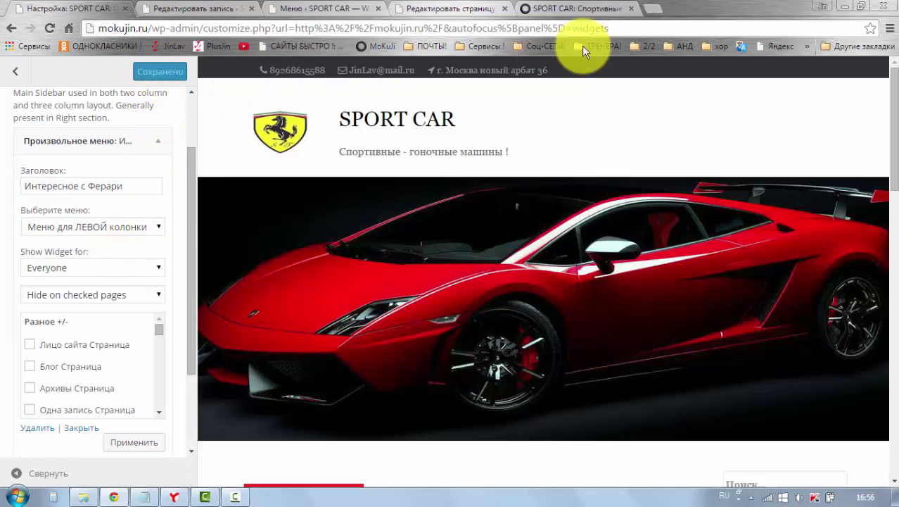
- Reload the live site, look over the new sidebar menu and open its Покупатели Ферари link
click(577, 8)
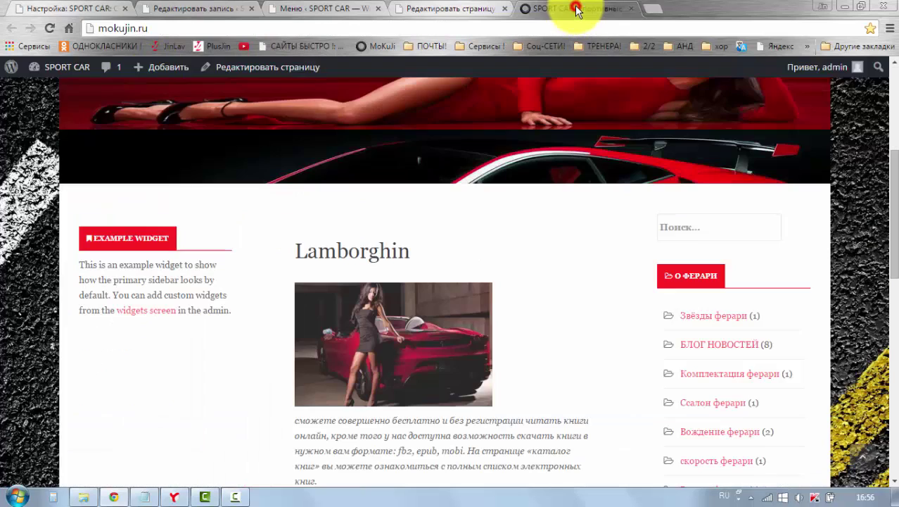
click(51, 30)
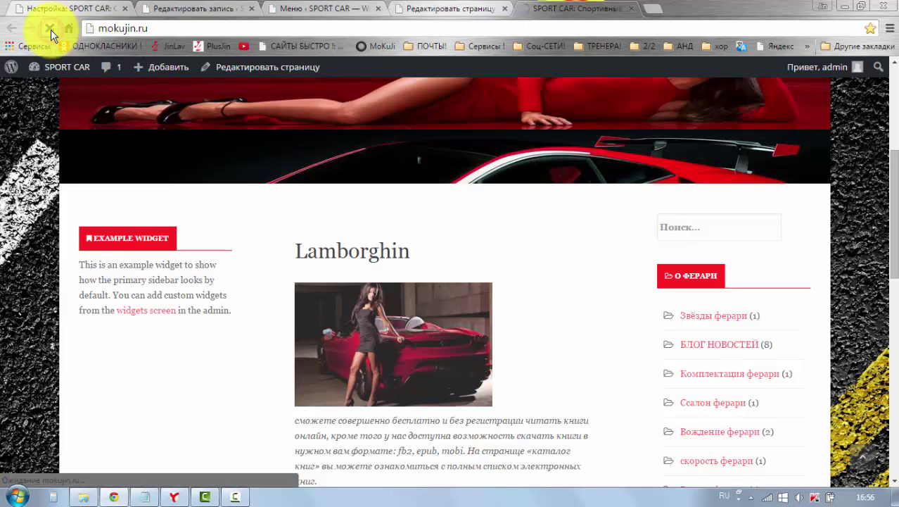
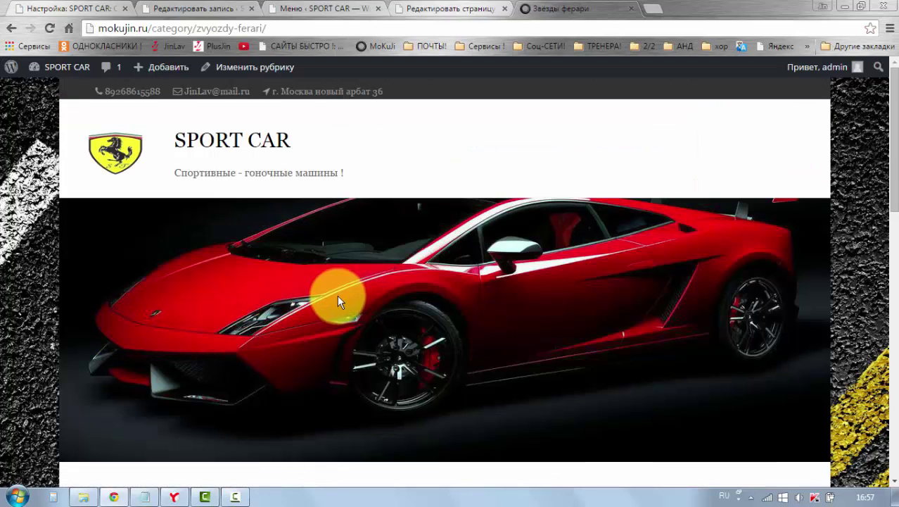
scroll(345, 295, down, 3)
scroll(352, 295, down, 2)
scroll(400, 343, down, 1)
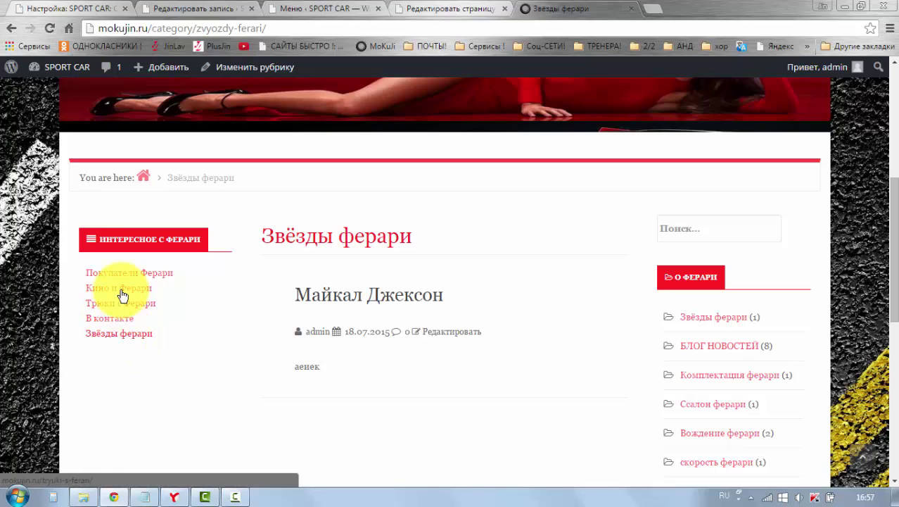
click(134, 272)
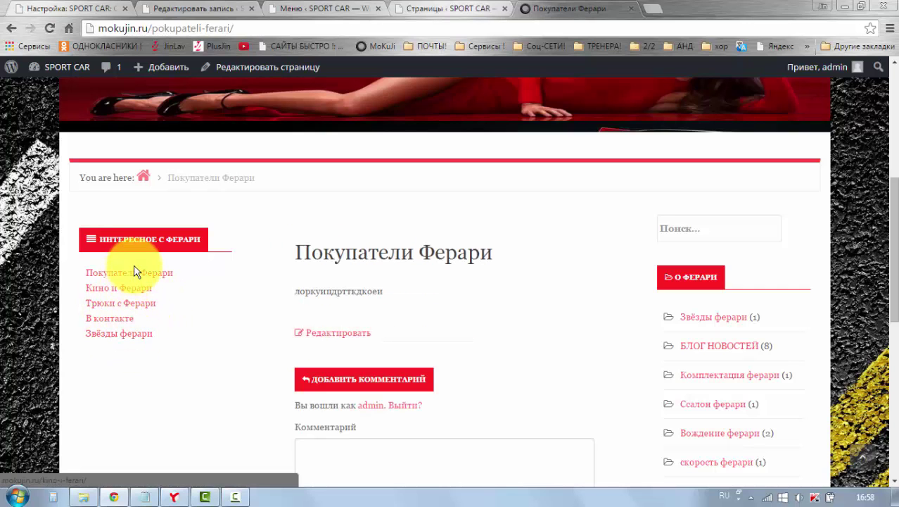
- Change the first menu item's link text to "ПОКУПАТЕЛИ ФЕРАРИ", save the menu and check it on the live site
click(304, 7)
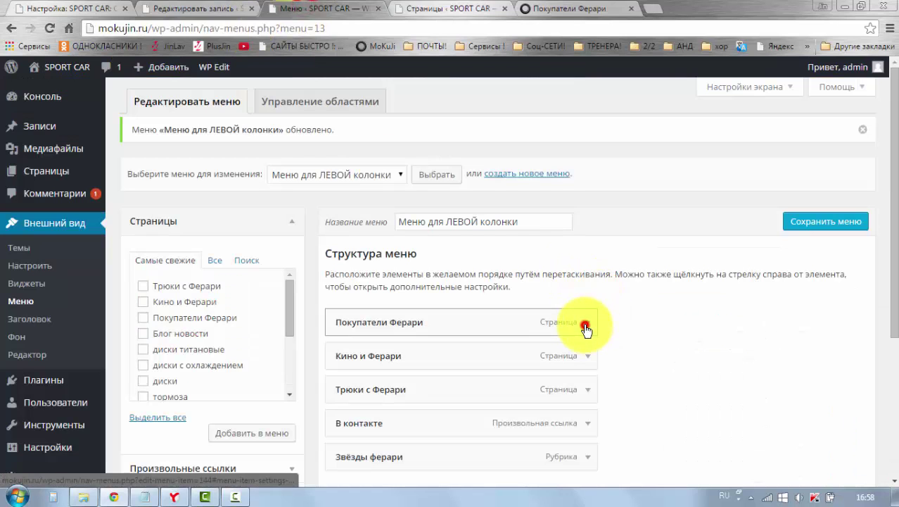
click(586, 324)
drag(427, 366, 308, 359)
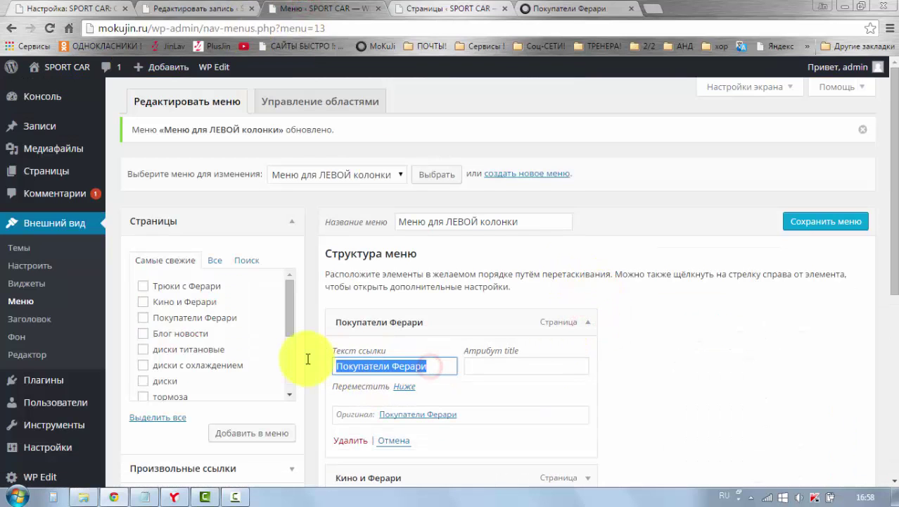
key(BackSpace)
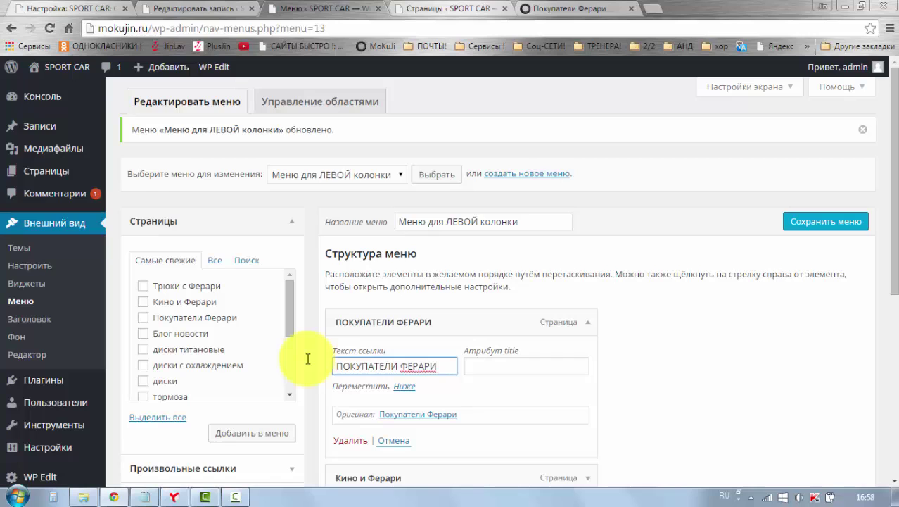
click(812, 235)
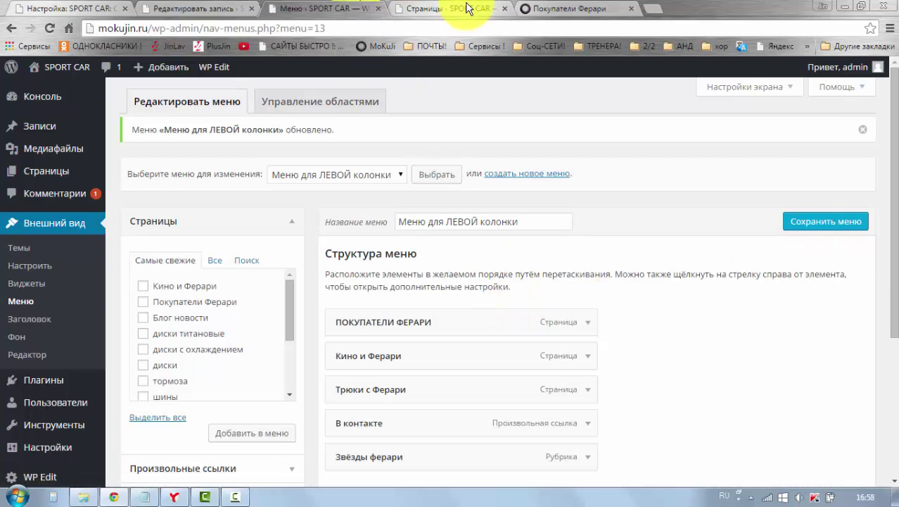
click(467, 8)
click(562, 9)
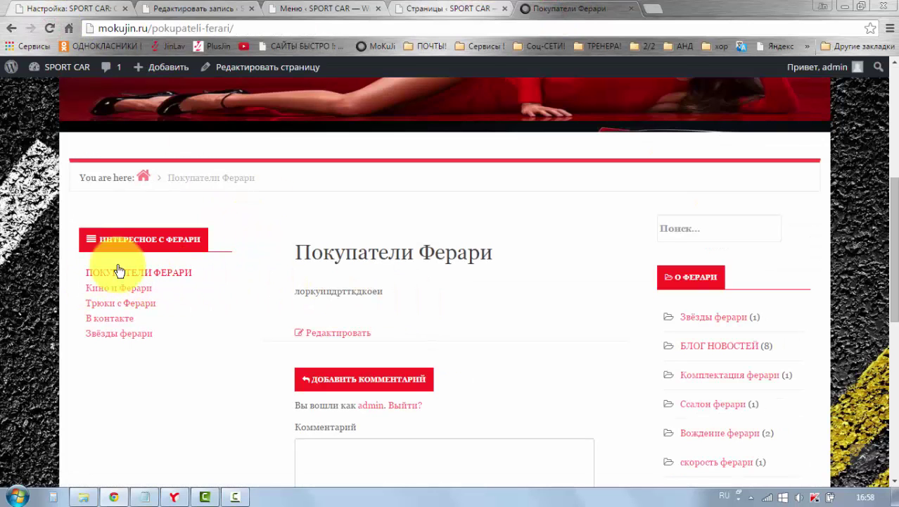
- Examine the Кино и Ферари item's settings, the menu structure and theme locations, and the live page's header and sidebar menu
click(318, 10)
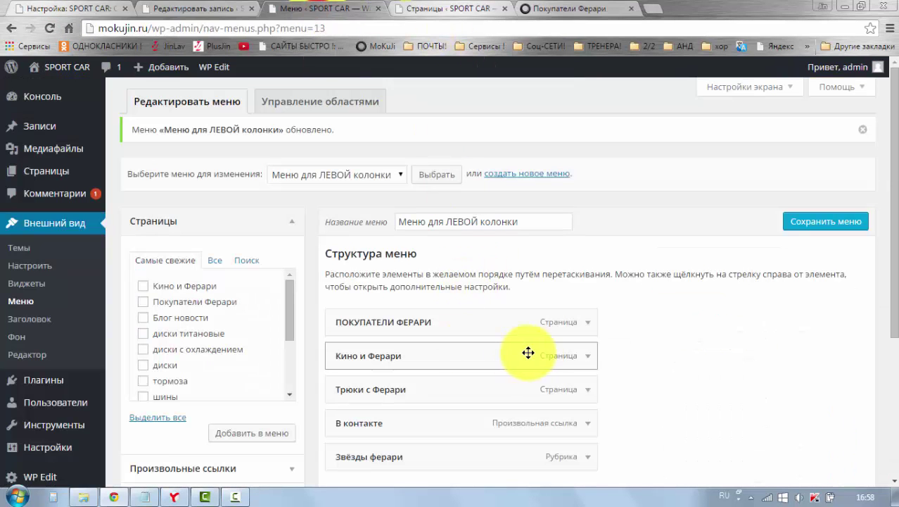
click(588, 357)
click(588, 357)
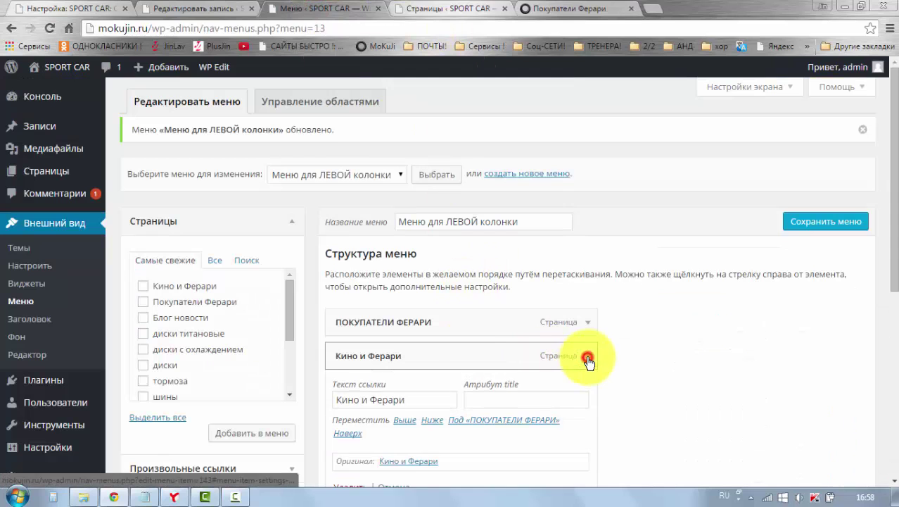
scroll(615, 349, down, 2)
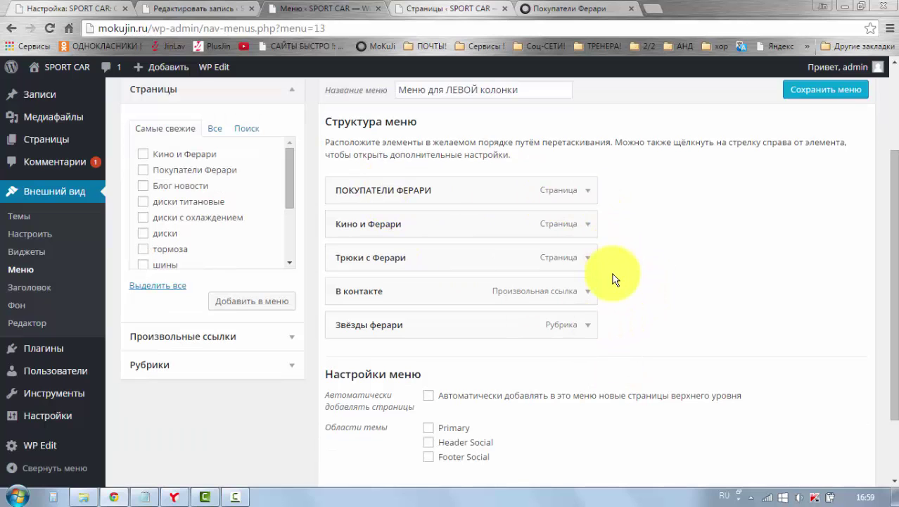
scroll(614, 279, up, 1)
scroll(615, 280, down, 1)
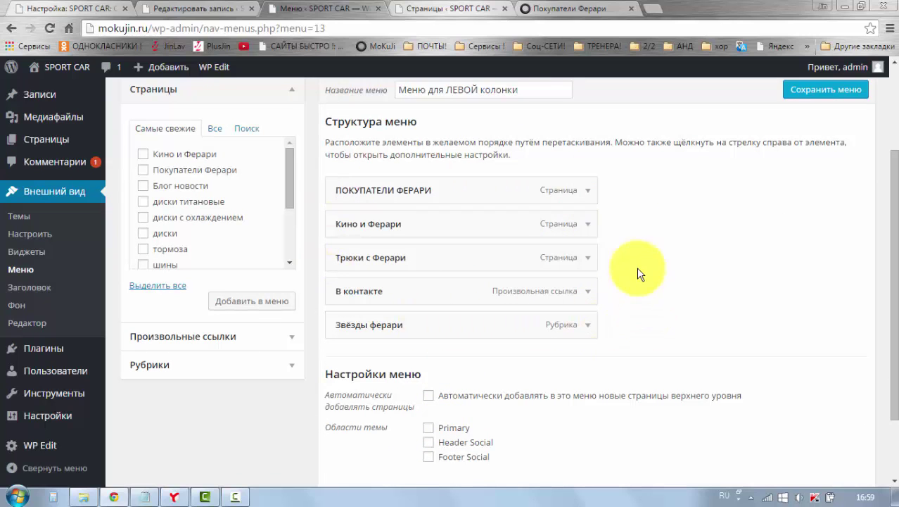
click(538, 13)
scroll(568, 265, up, 6)
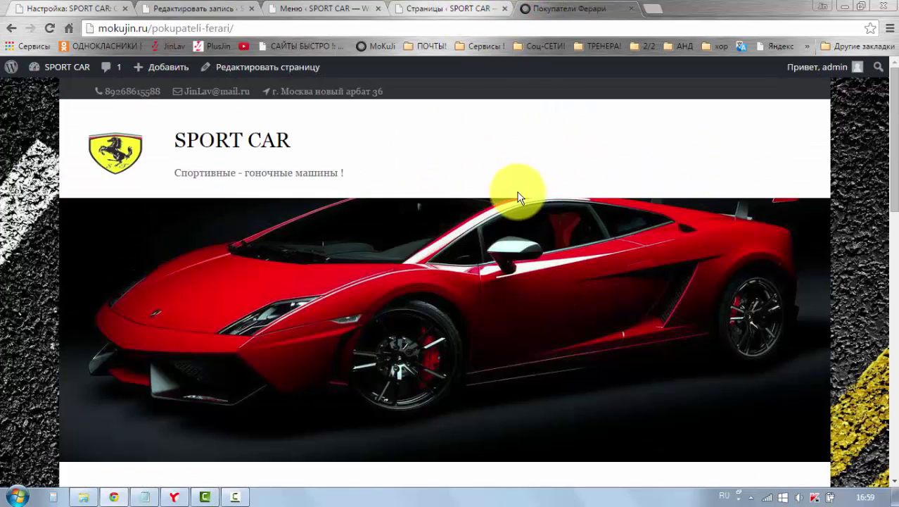
scroll(361, 242, down, 5)
scroll(183, 352, down, 1)
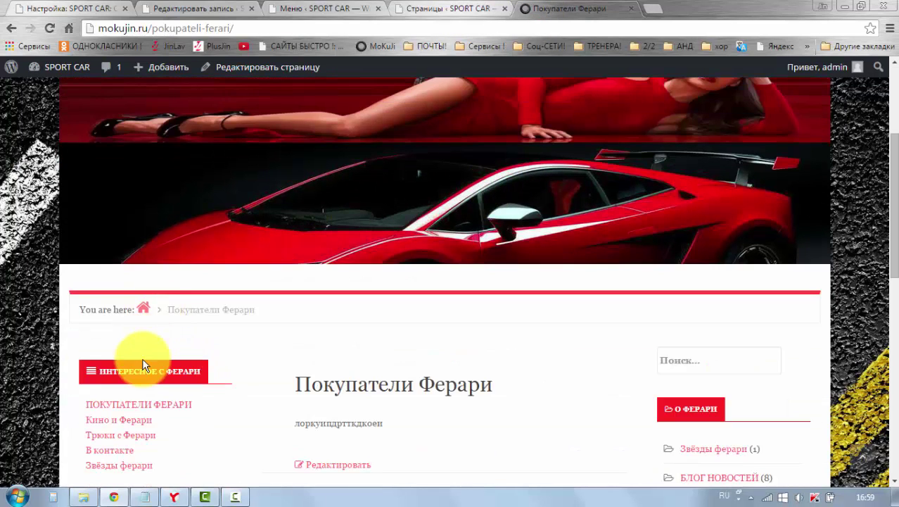
scroll(141, 362, down, 3)
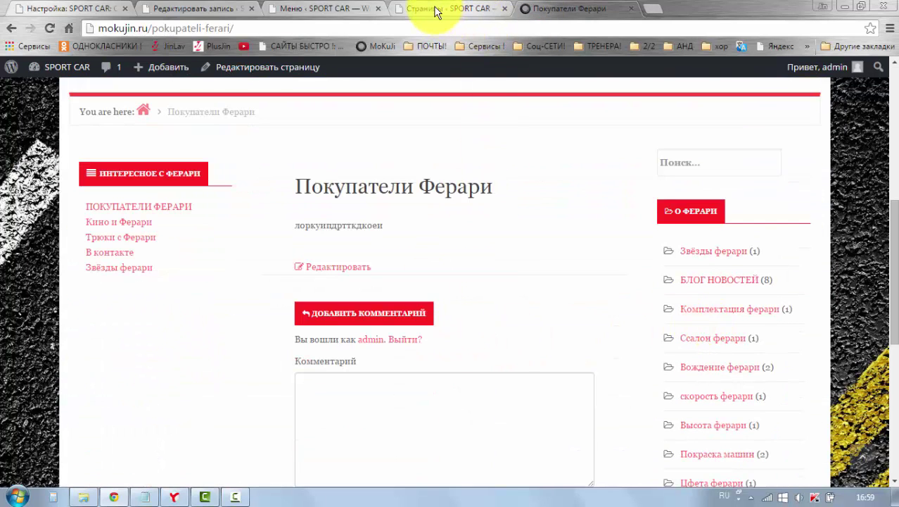
- Assign the left-column menu to the Primary theme location, save it, and reload the live page to check its header and sidebar
click(352, 8)
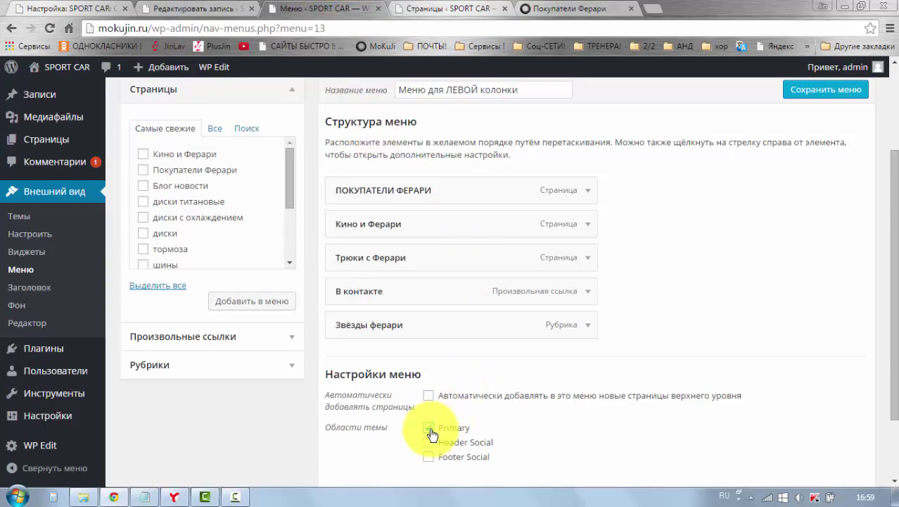
click(812, 101)
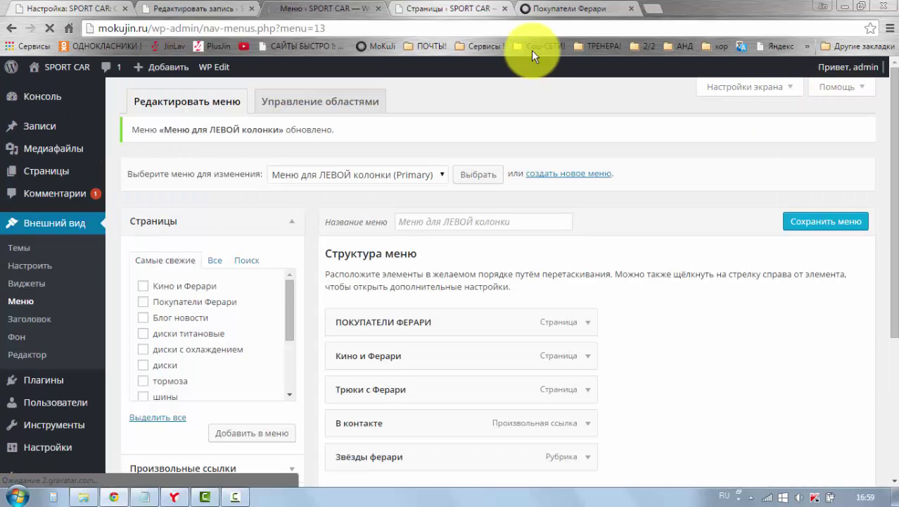
click(556, 12)
scroll(467, 248, up, 6)
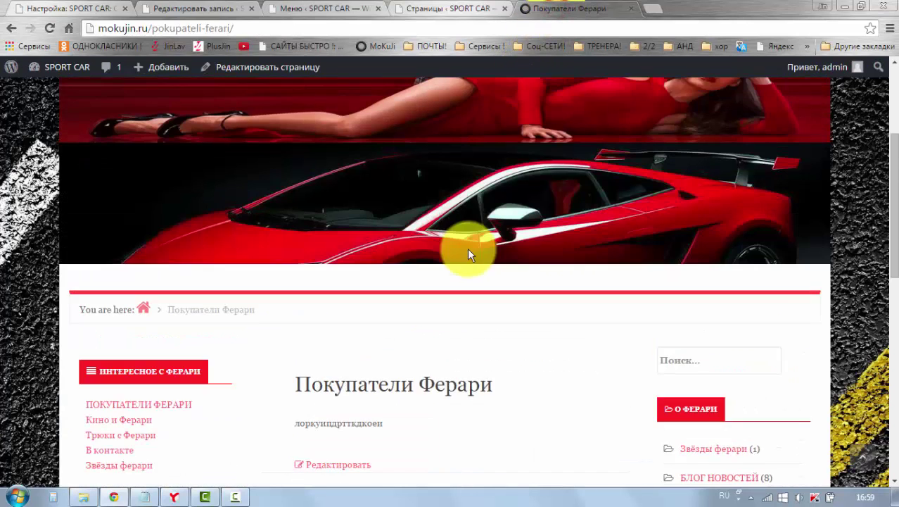
click(47, 31)
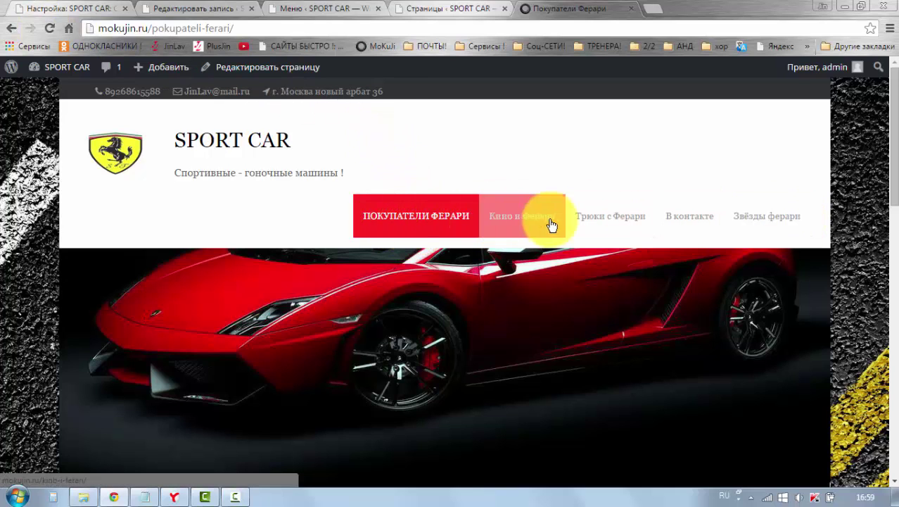
scroll(297, 203, down, 4)
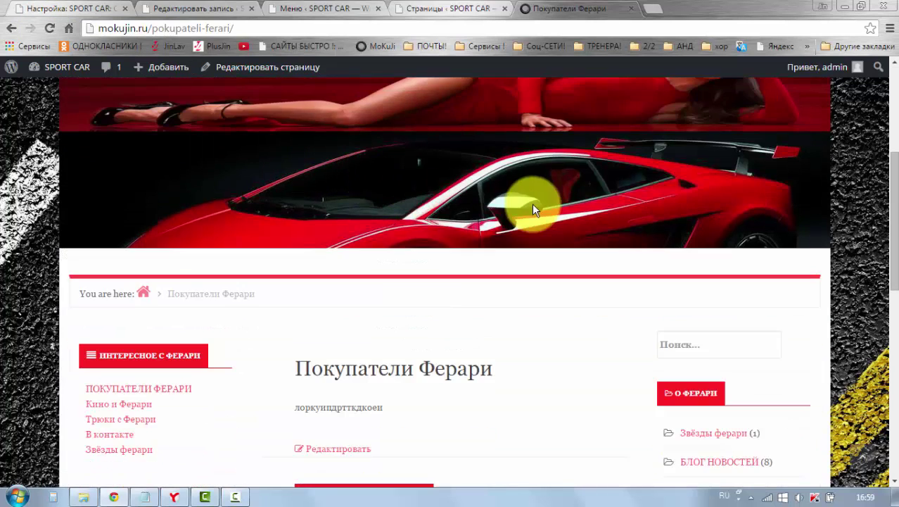
scroll(485, 234, up, 5)
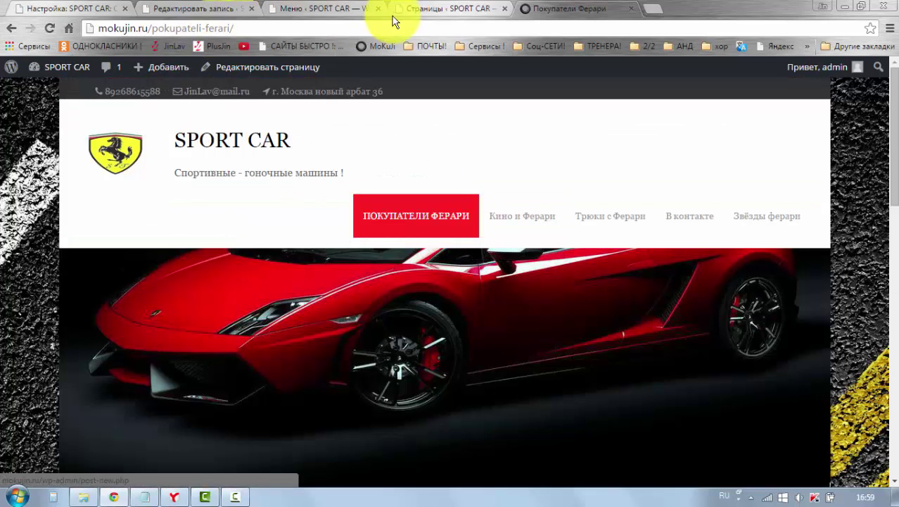
- Remove the left-column menu from the Primary theme location and save the menu
click(362, 12)
scroll(622, 311, down, 2)
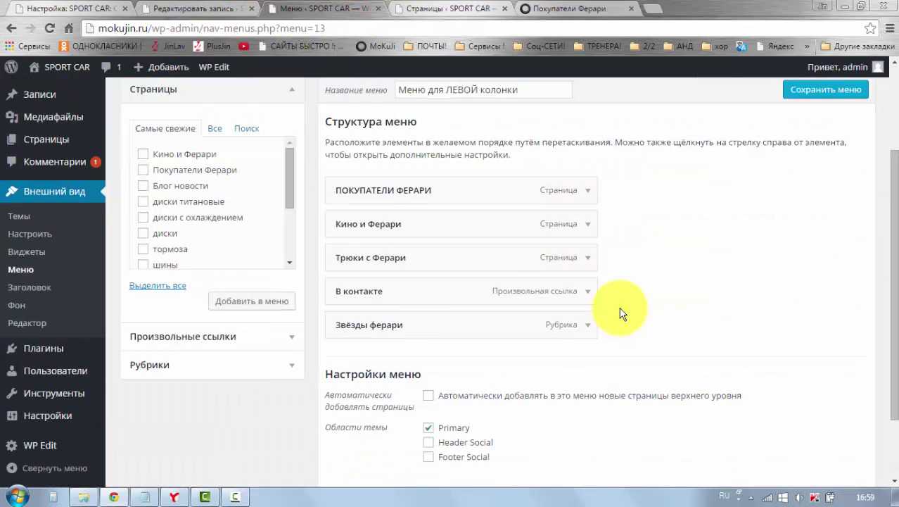
click(429, 428)
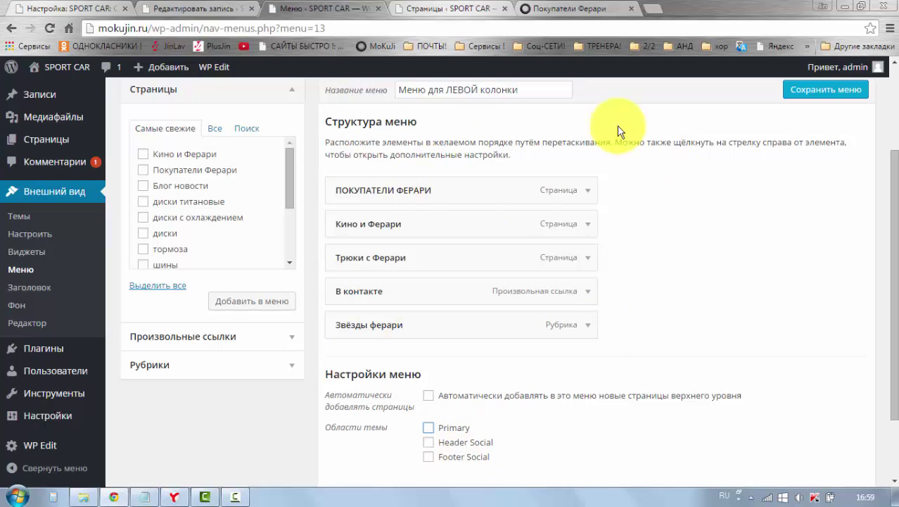
scroll(646, 244, up, 1)
scroll(653, 251, down, 1)
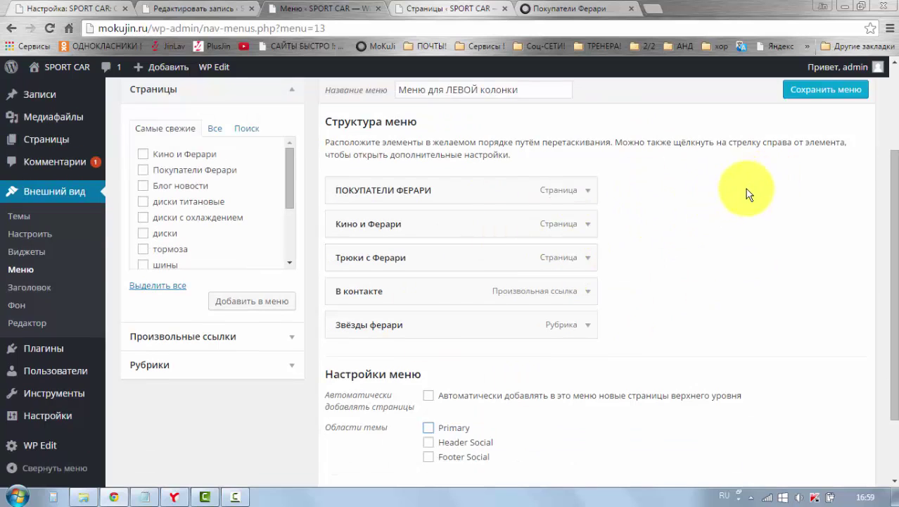
click(815, 94)
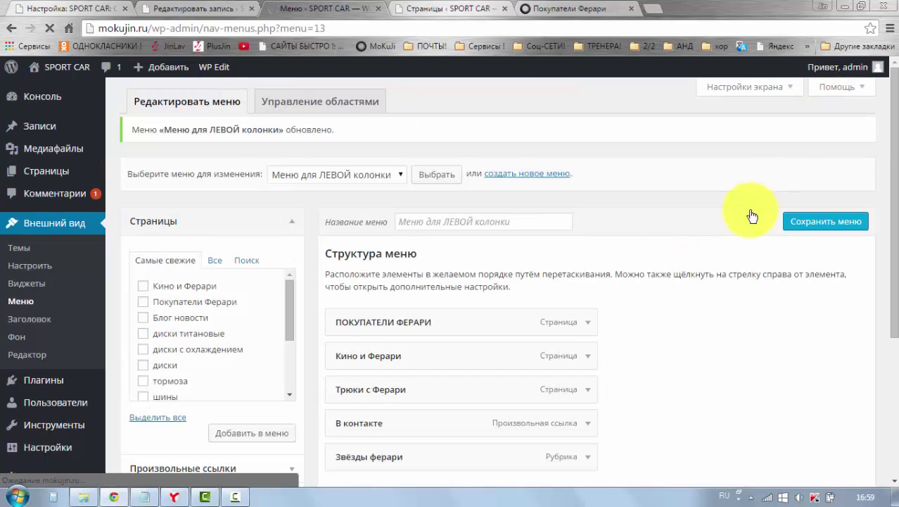
scroll(757, 279, down, 1)
scroll(747, 274, up, 1)
scroll(747, 275, down, 2)
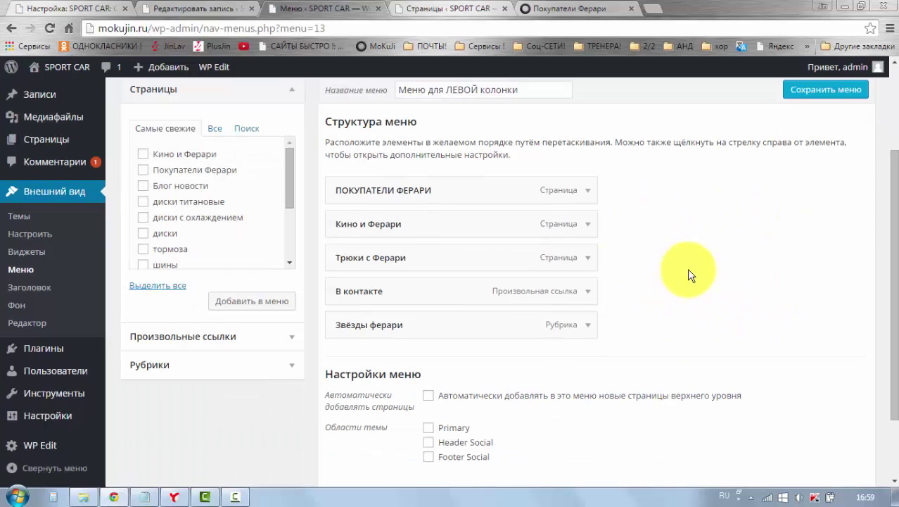
- Open верхнее меню for editing, assign it to the Primary theme location and save it
scroll(687, 268, up, 2)
scroll(687, 267, down, 1)
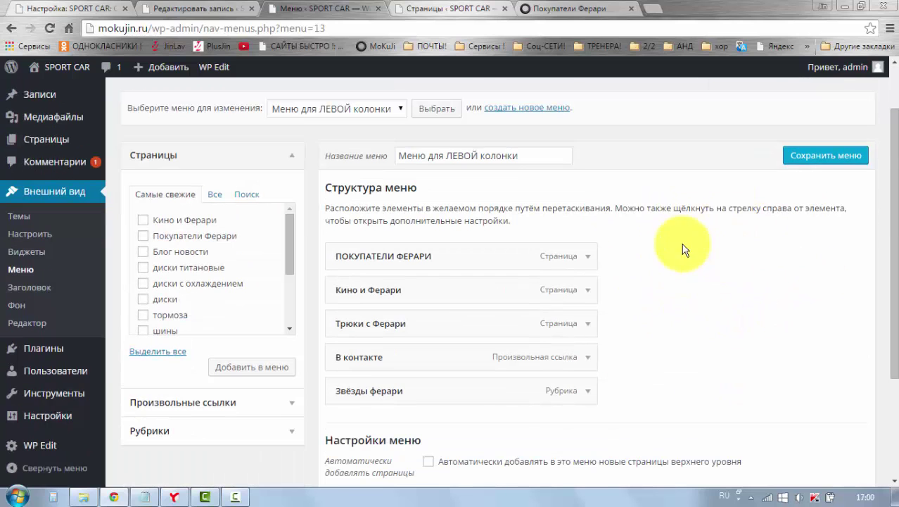
click(400, 113)
click(328, 124)
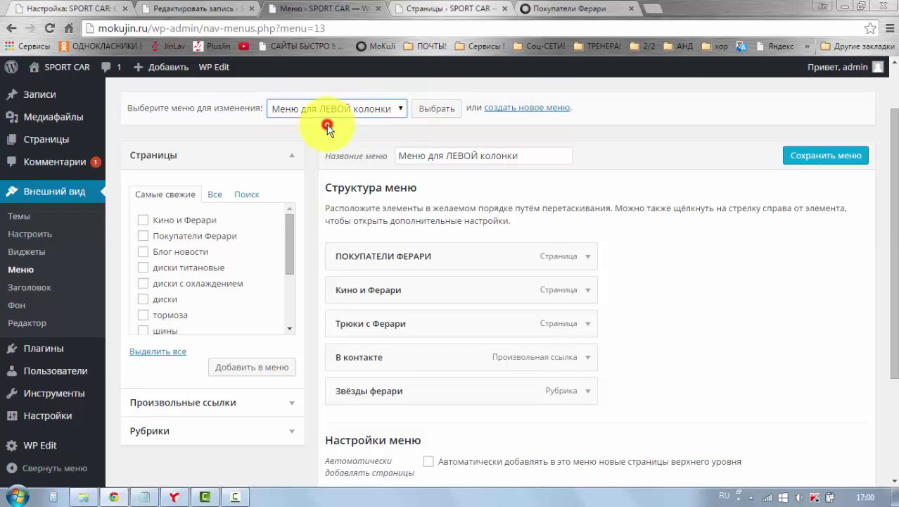
click(438, 113)
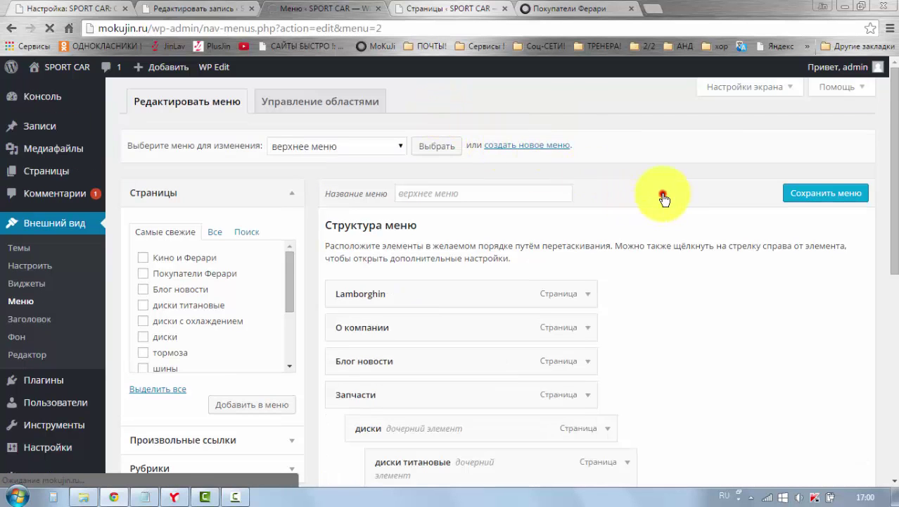
scroll(663, 194, down, 2)
scroll(662, 197, down, 4)
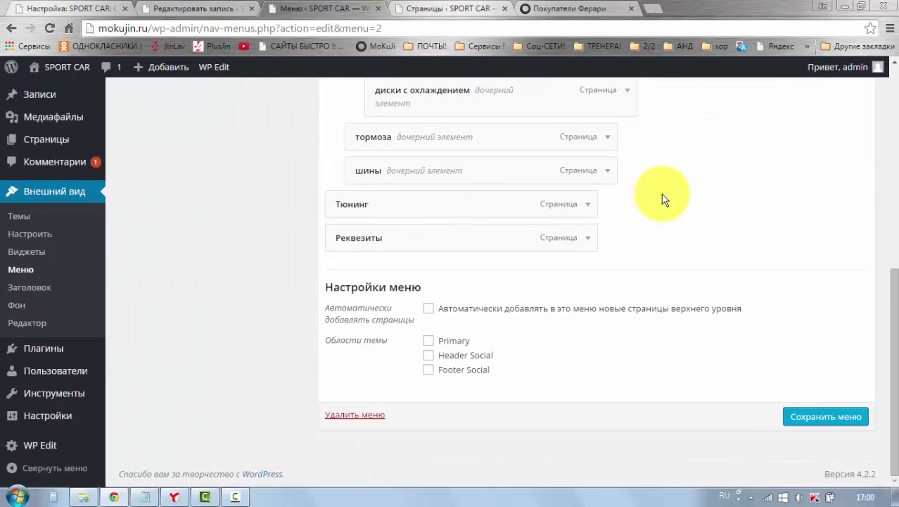
click(429, 341)
scroll(760, 348, up, 6)
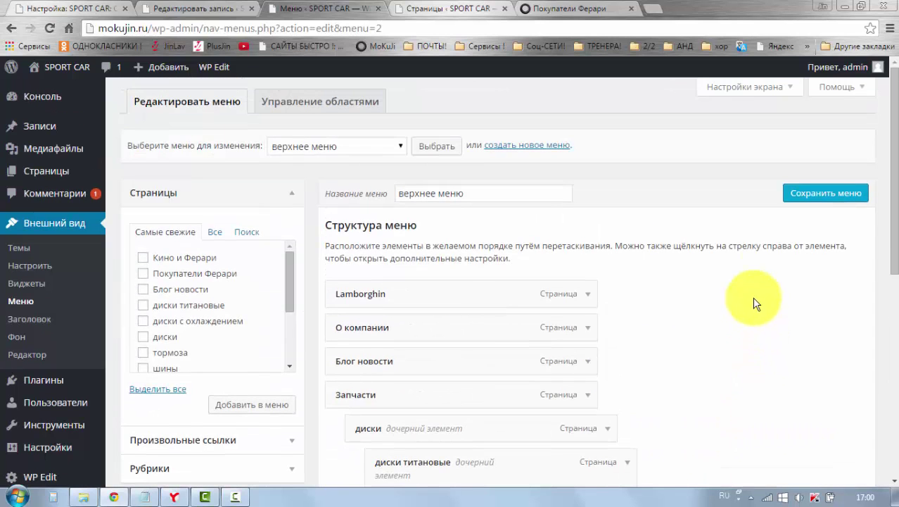
click(800, 196)
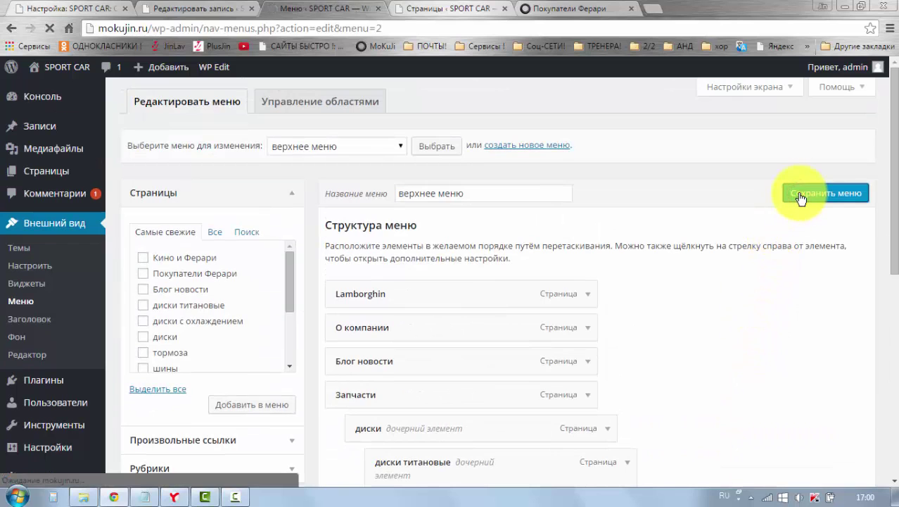
- Reload the live page to check its header menu, and compare it with the structure and location of верхнее меню
click(557, 9)
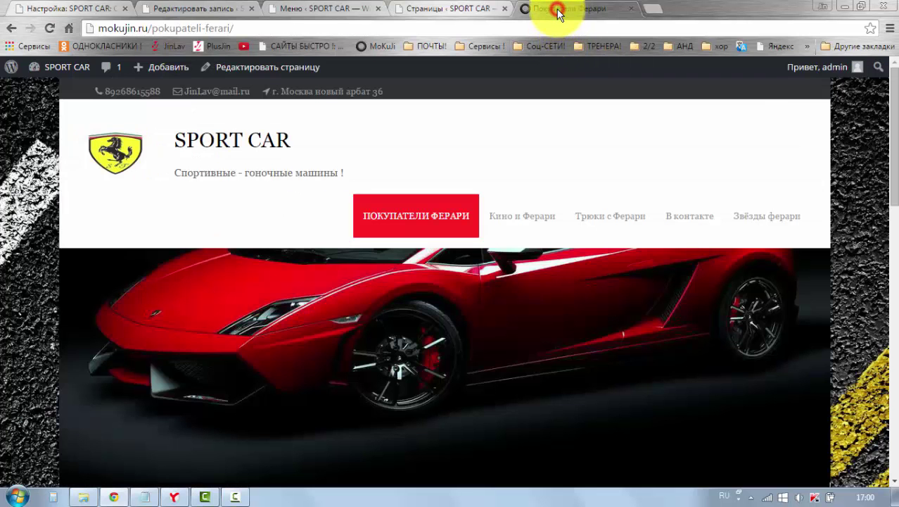
click(47, 28)
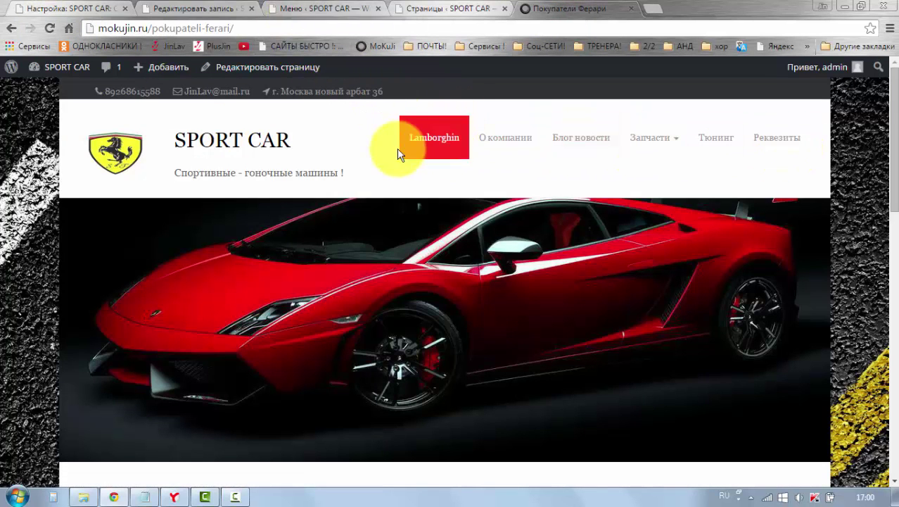
click(304, 9)
scroll(723, 341, down, 2)
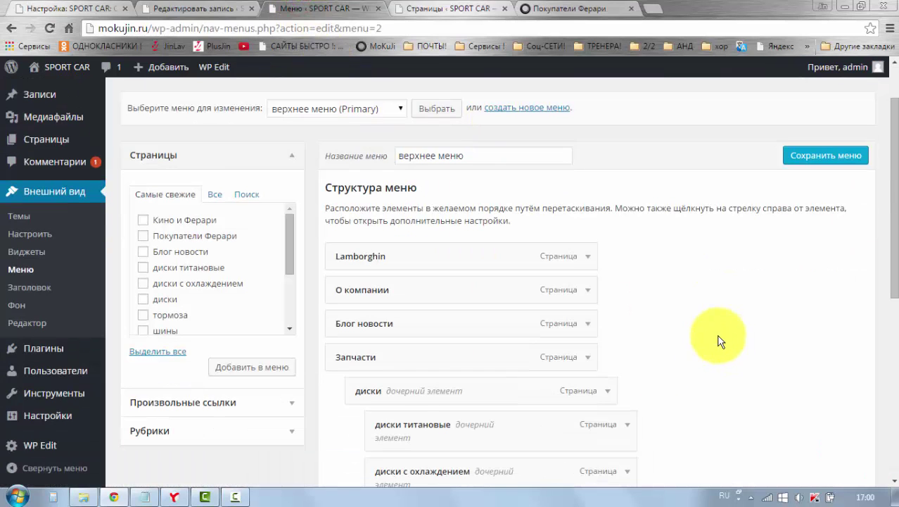
scroll(683, 387, down, 3)
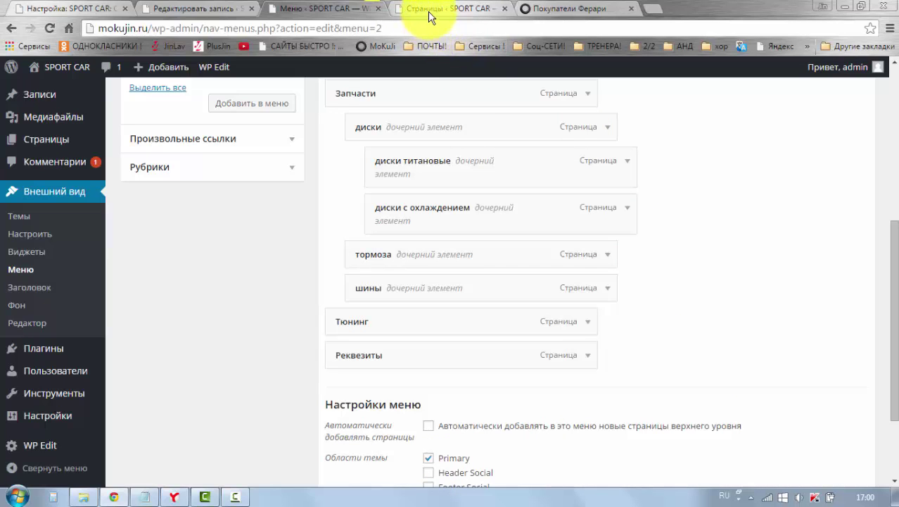
- In the site customizer, add a Текст widget to the Primary widget area and title it "фОТО ФЕРАРИ"
click(71, 9)
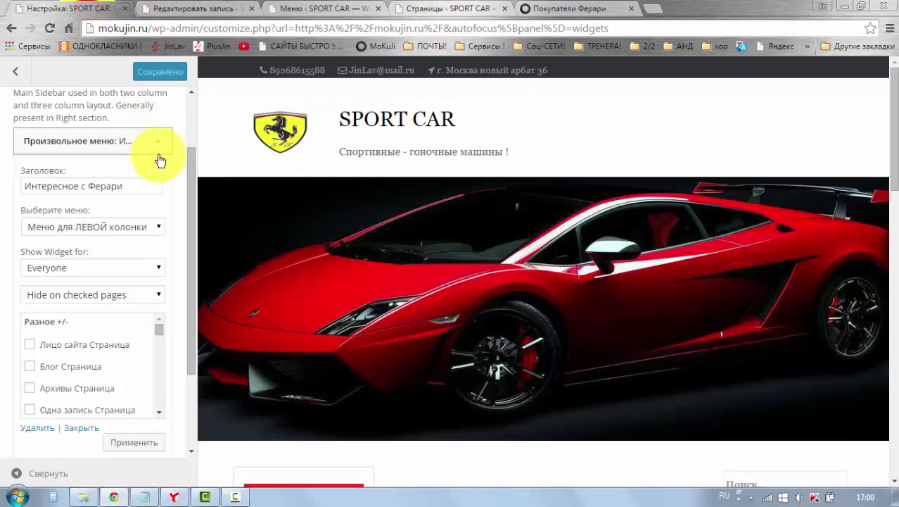
scroll(186, 233, up, 2)
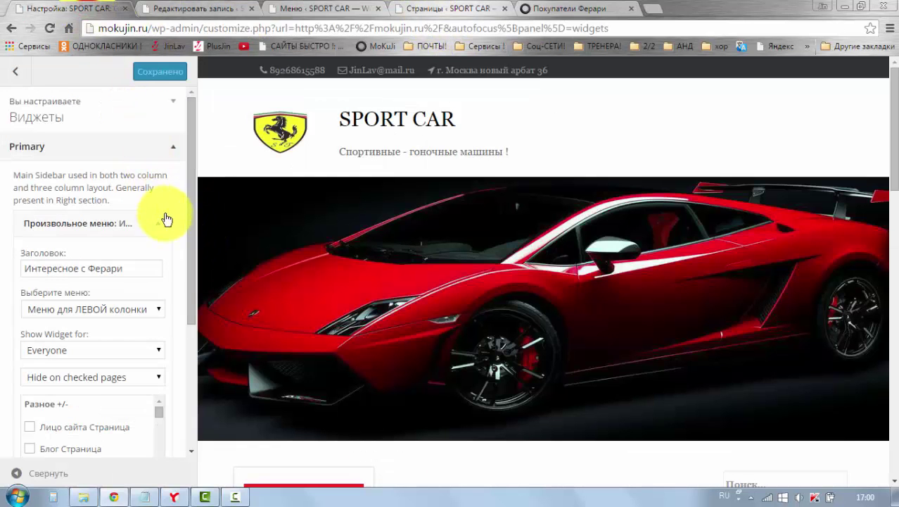
click(159, 226)
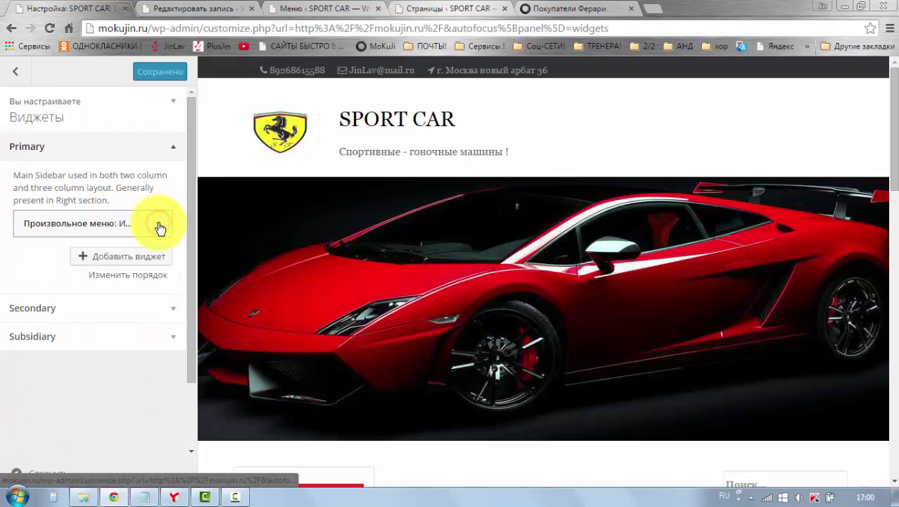
scroll(177, 215, down, 1)
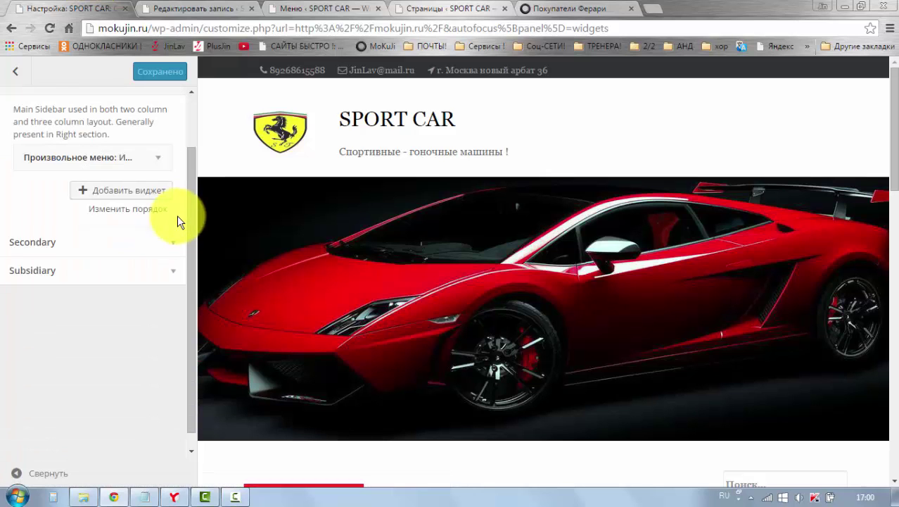
click(143, 199)
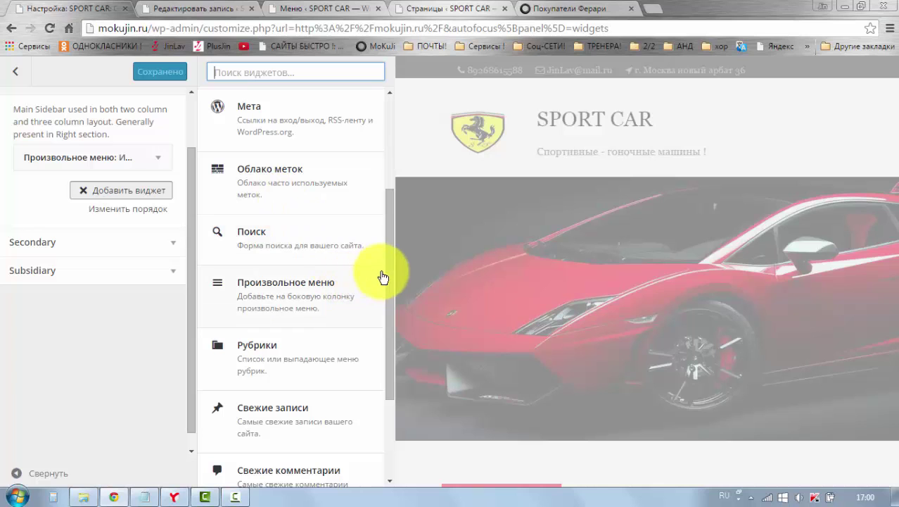
drag(388, 275, 395, 367)
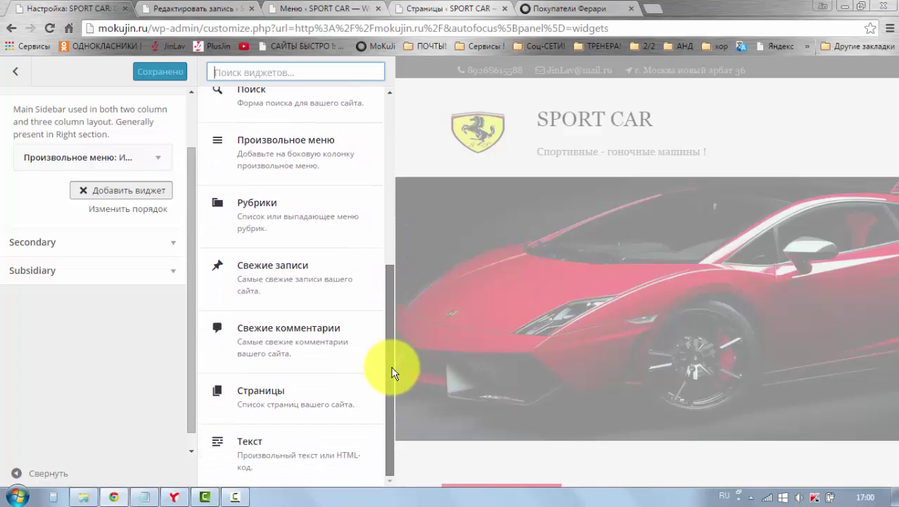
click(274, 471)
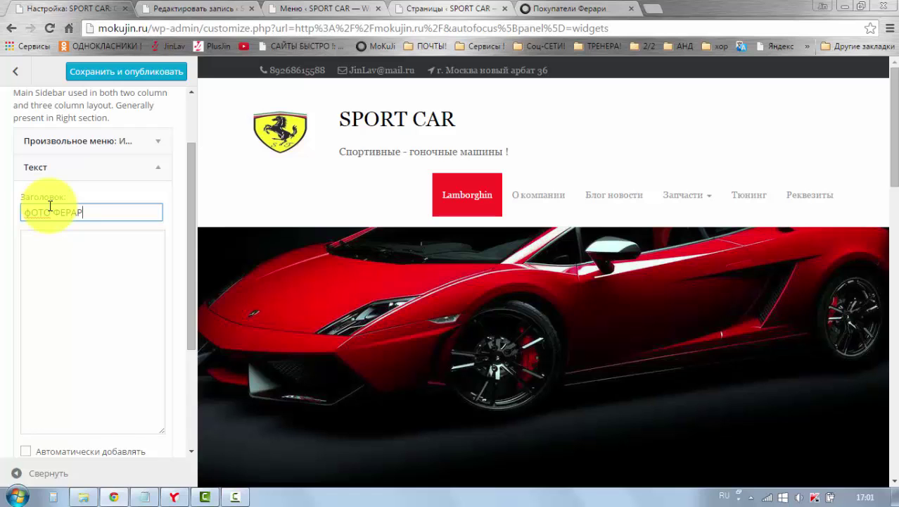
- Enter "КПОВЕОВ" as the text widget's content, apply it, and save and publish the changes
click(52, 251)
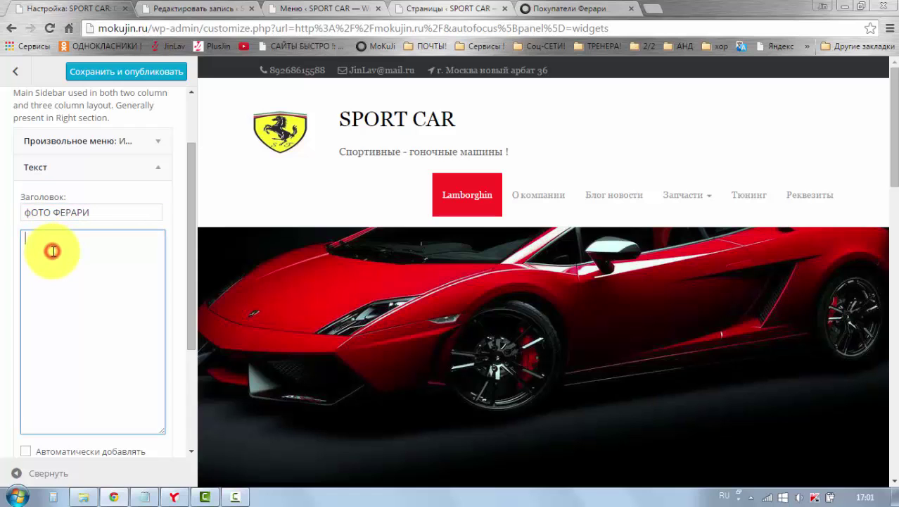
scroll(59, 248, down, 1)
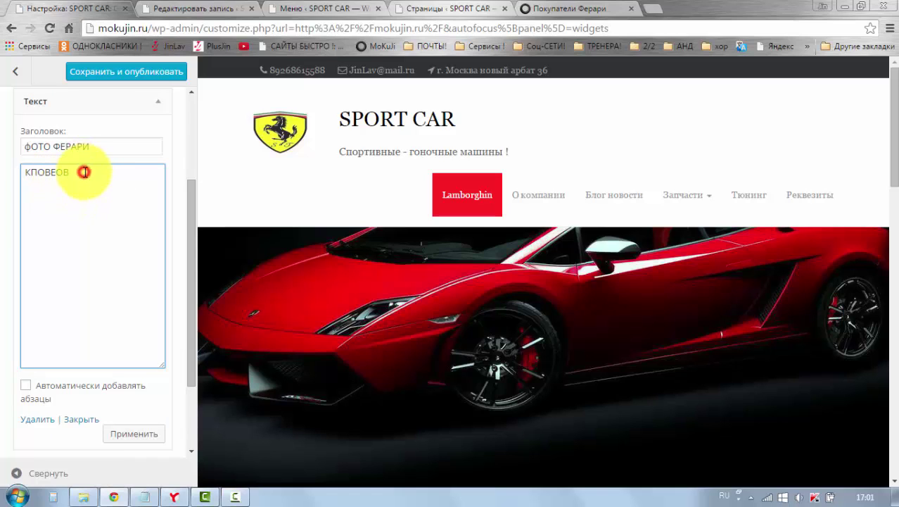
click(84, 172)
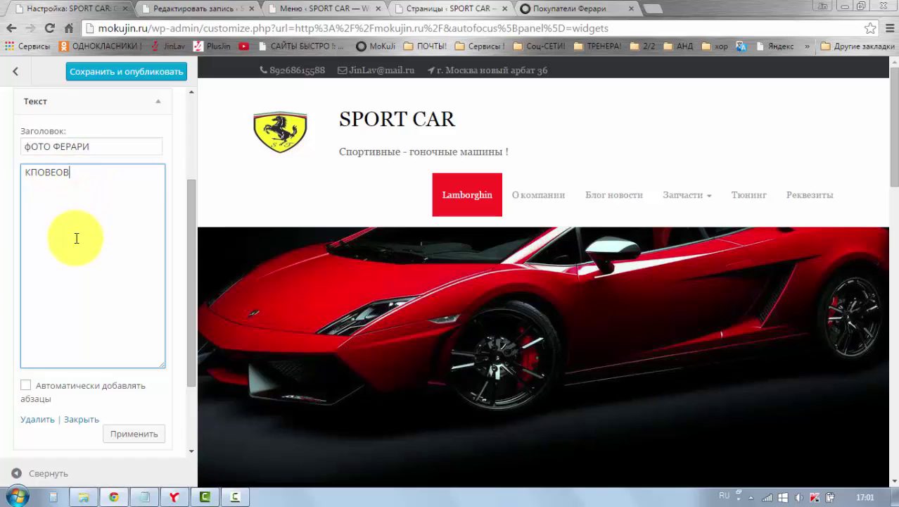
click(81, 177)
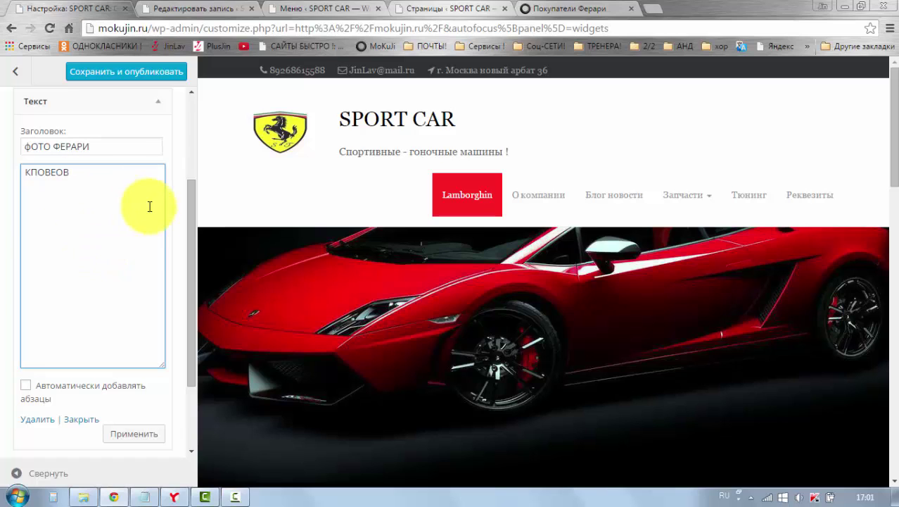
scroll(120, 323, down, 1)
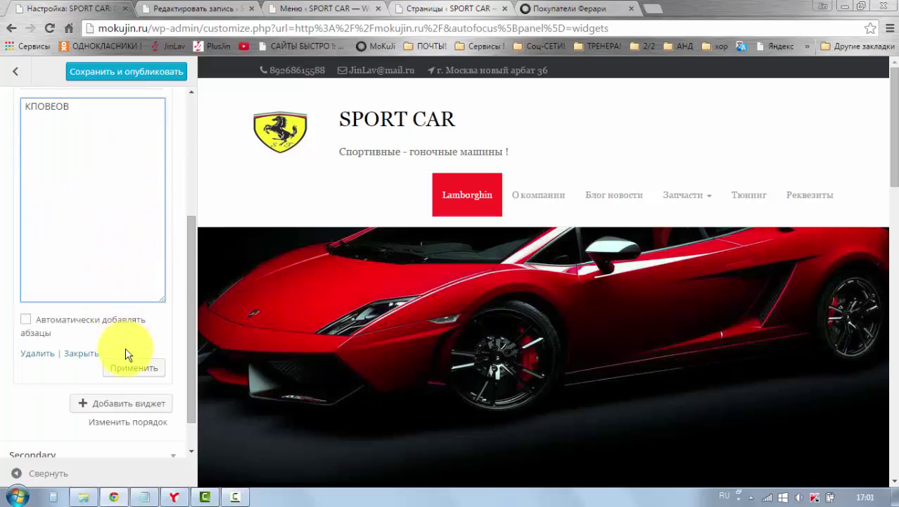
scroll(88, 199, up, 1)
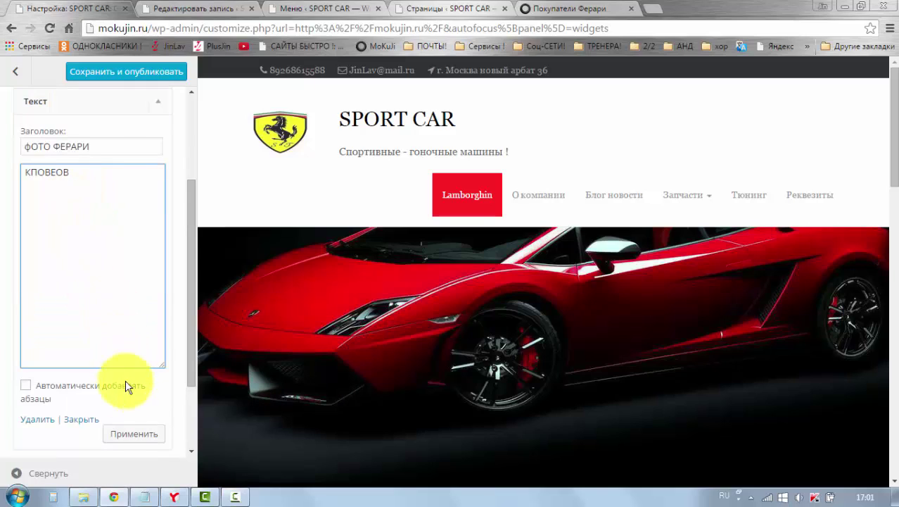
click(137, 435)
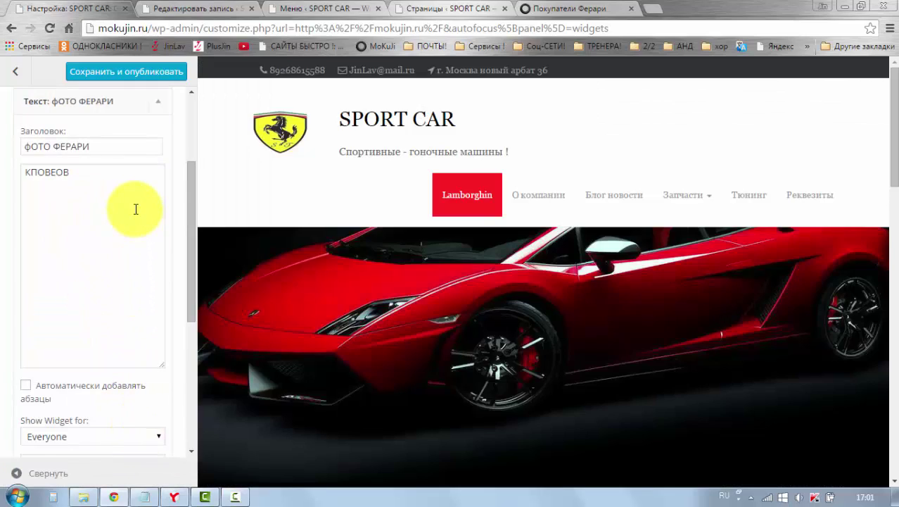
scroll(136, 218, up, 1)
click(147, 84)
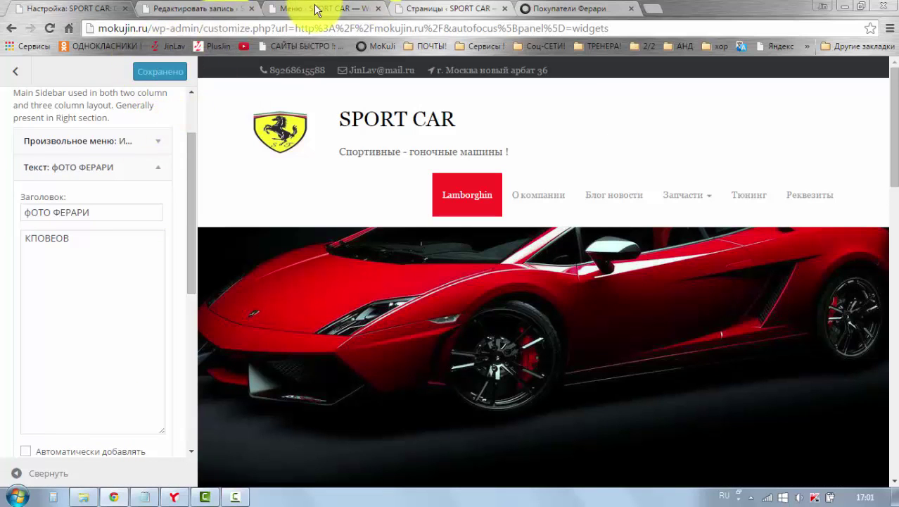
- Reload the live page and check the new text widget in its left sidebar
click(548, 8)
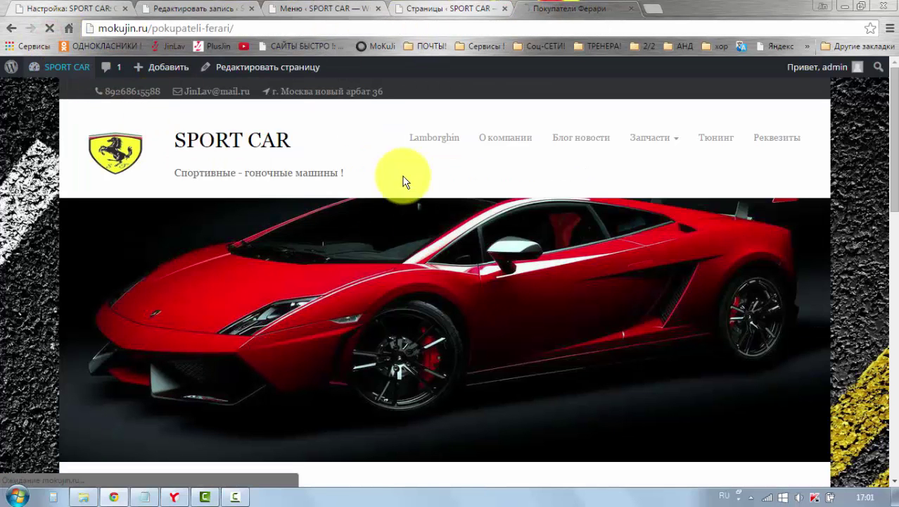
scroll(435, 169, down, 8)
scroll(435, 169, down, 1)
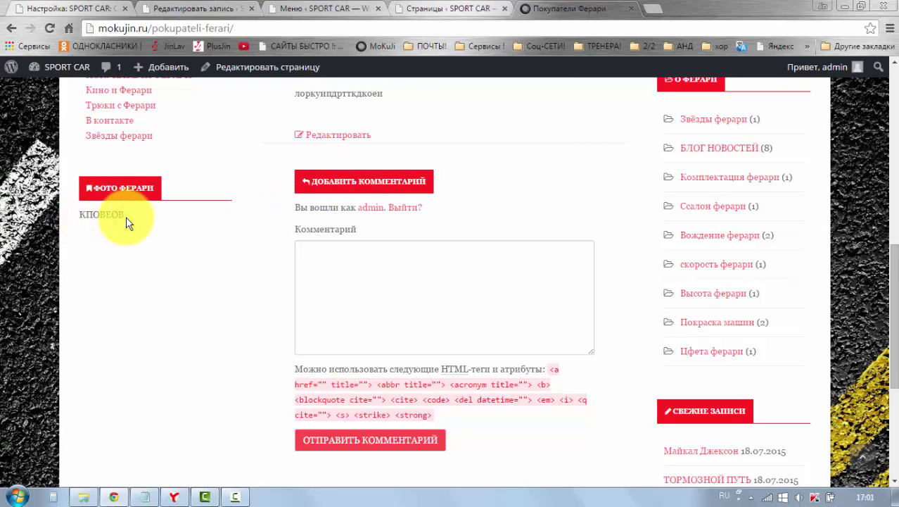
- In the site customizer, clear the content of the фОТО ФЕРАРИ text widget and remove the widget from the Primary area
click(75, 9)
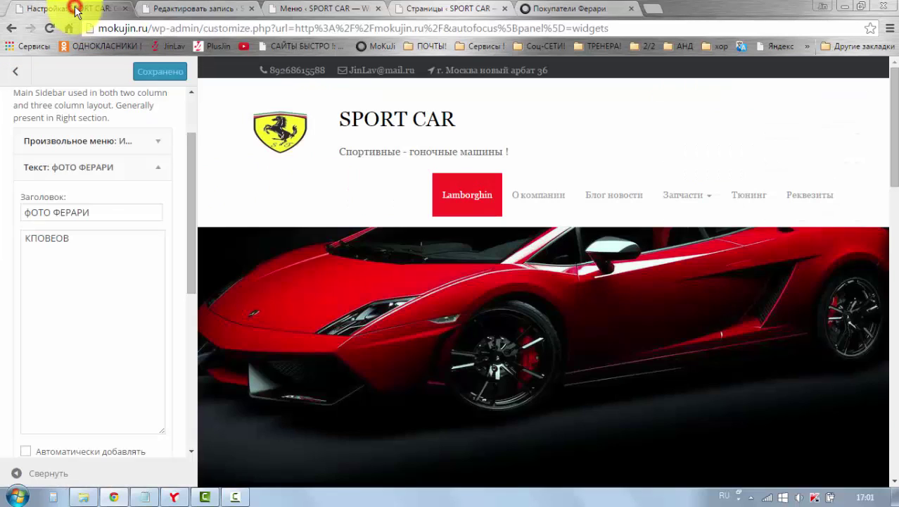
click(74, 244)
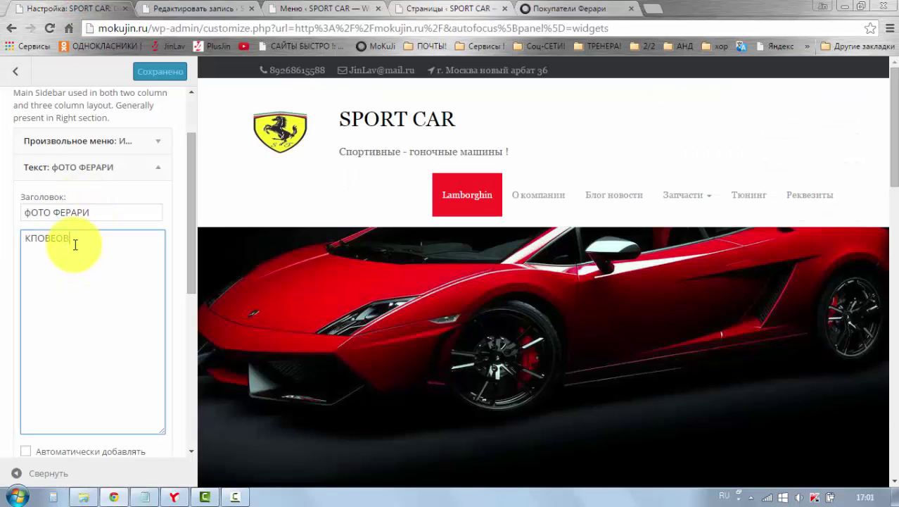
scroll(88, 261, down, 1)
scroll(69, 271, up, 1)
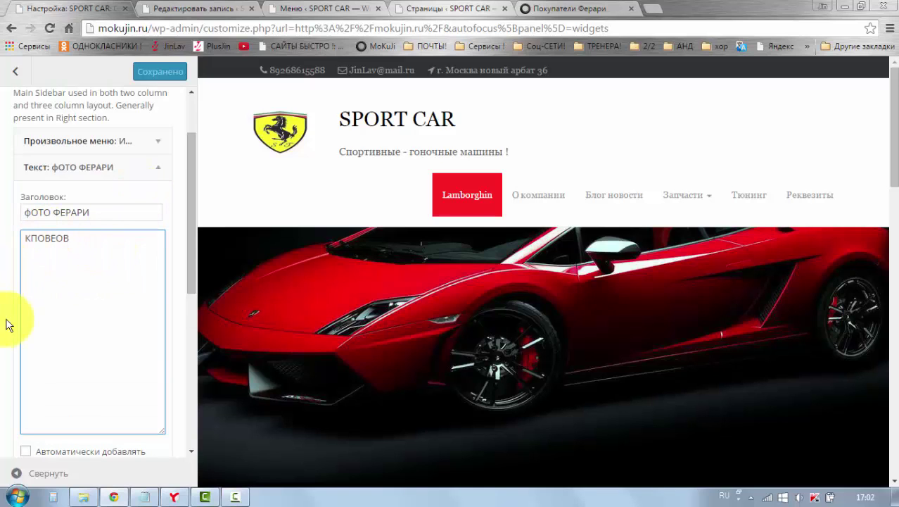
scroll(104, 301, down, 1)
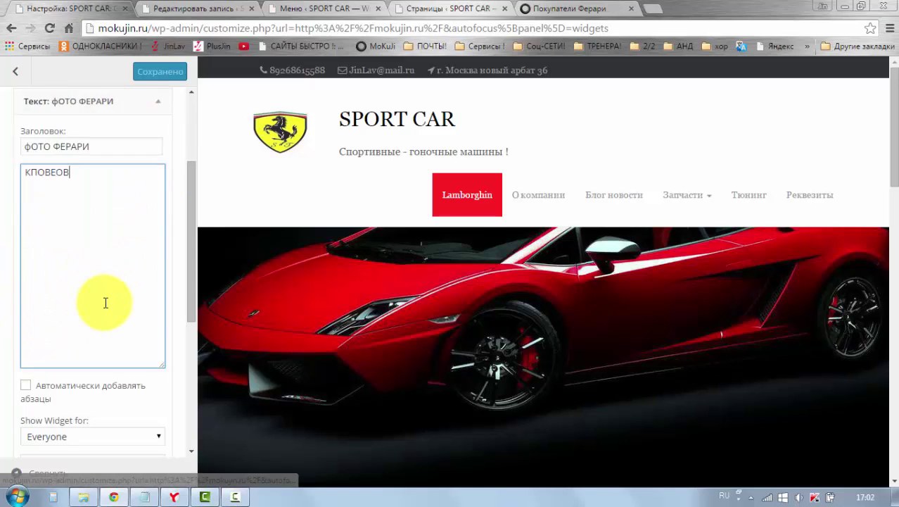
scroll(76, 264, up, 1)
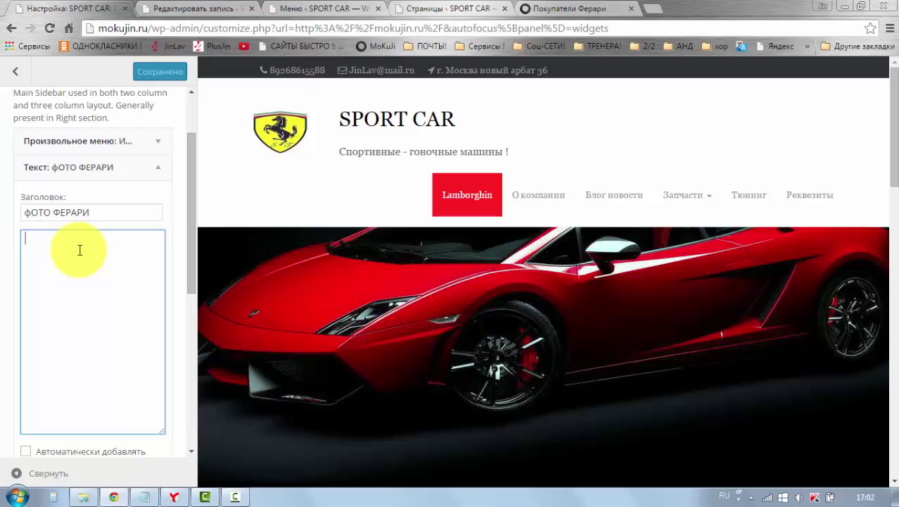
scroll(80, 250, down, 1)
scroll(17, 312, down, 4)
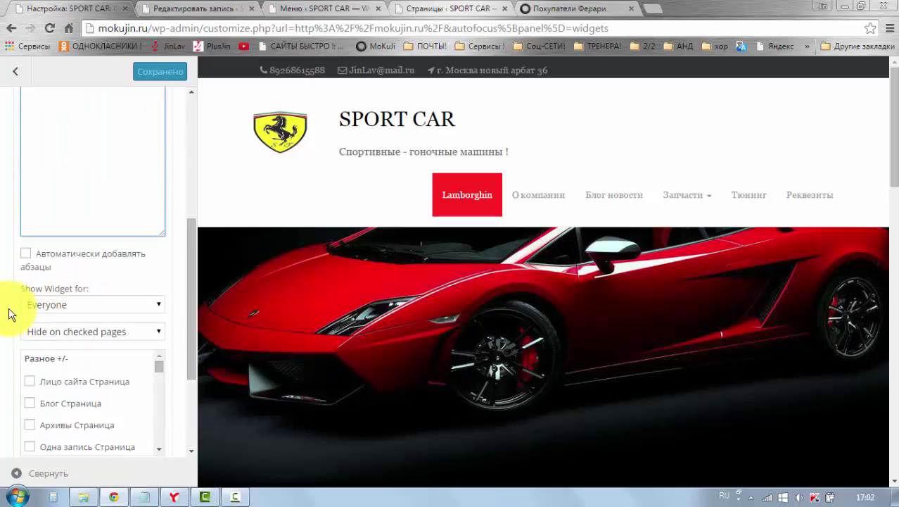
click(27, 333)
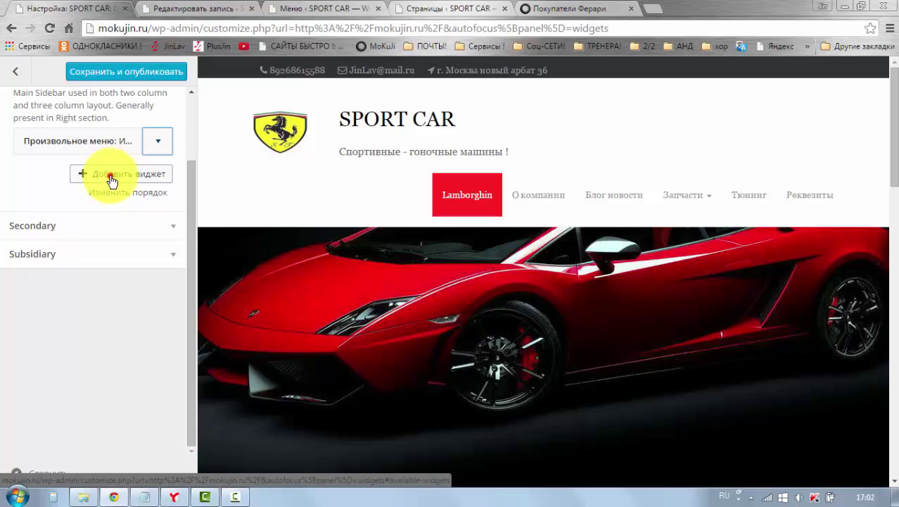
- Add a new Текст widget to the Primary widget area and title it "КЕКЕРЫКЕ"
click(111, 178)
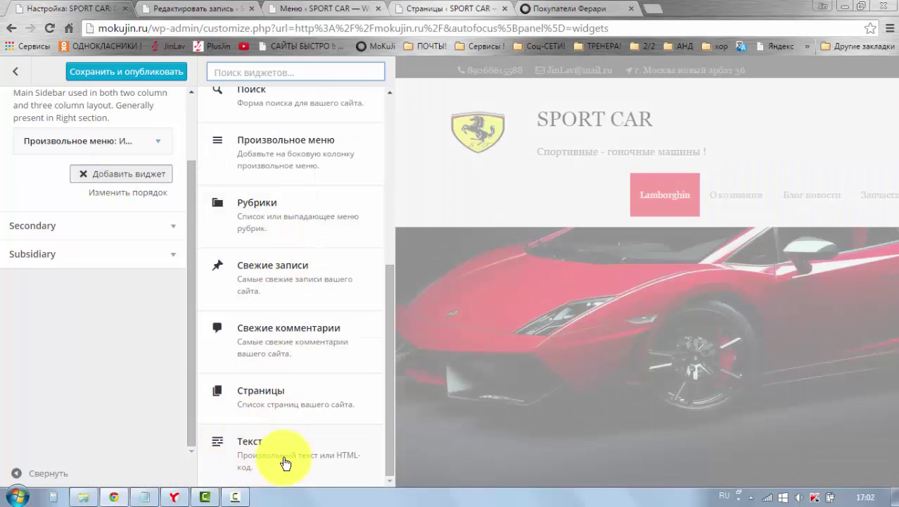
click(254, 455)
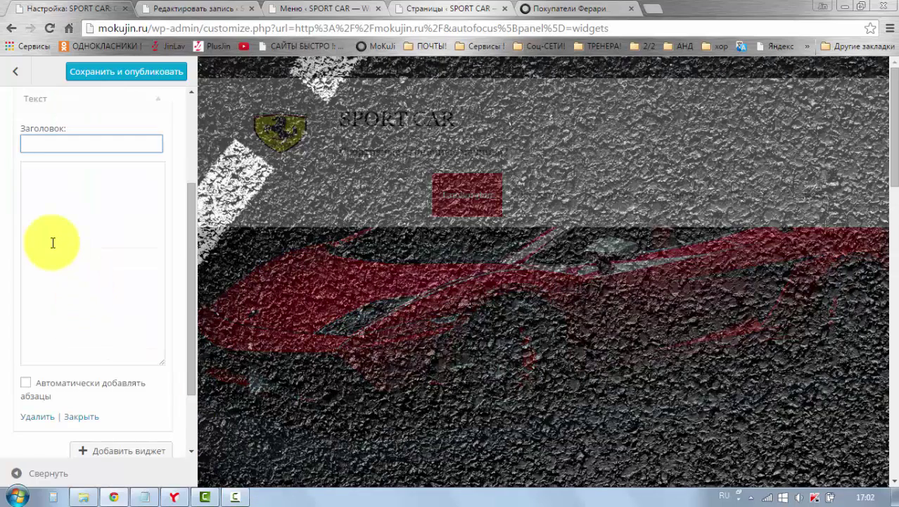
click(42, 146)
text(КЕКЕРЫКЕ)
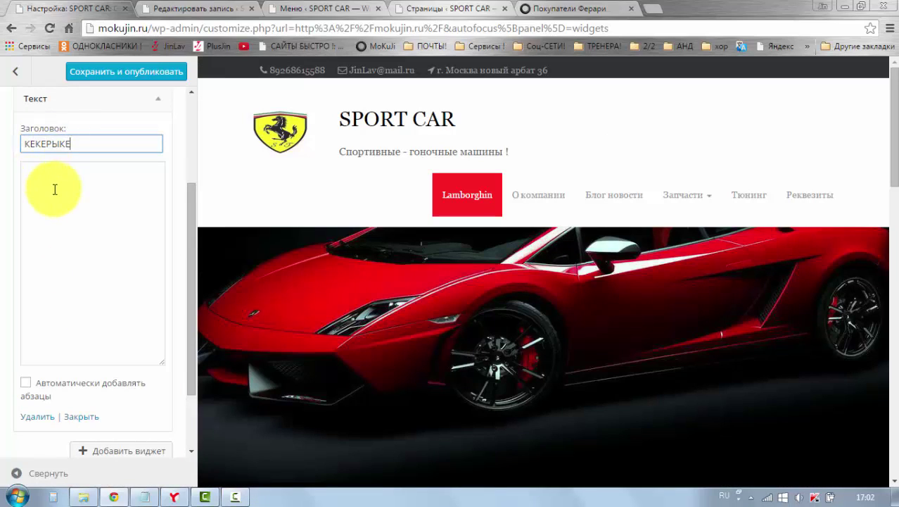
- Enter "ВКПУППКП" as the КЕКЕРЫКЕ widget's content, apply it, and save and publish the changes
click(54, 188)
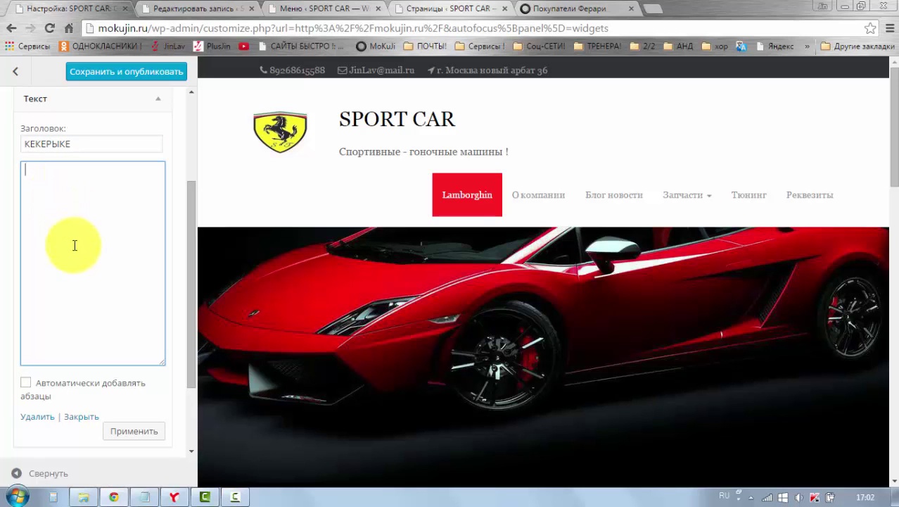
text(ВКУППКП)
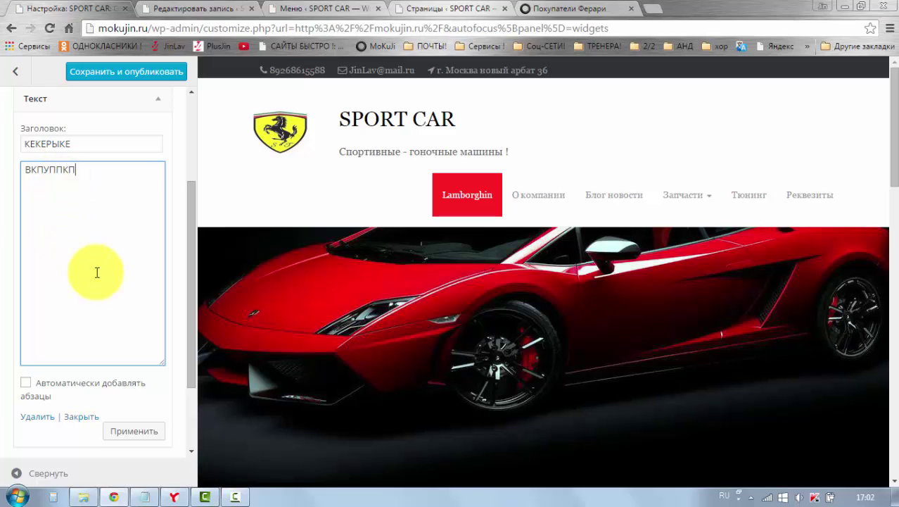
click(151, 431)
click(117, 73)
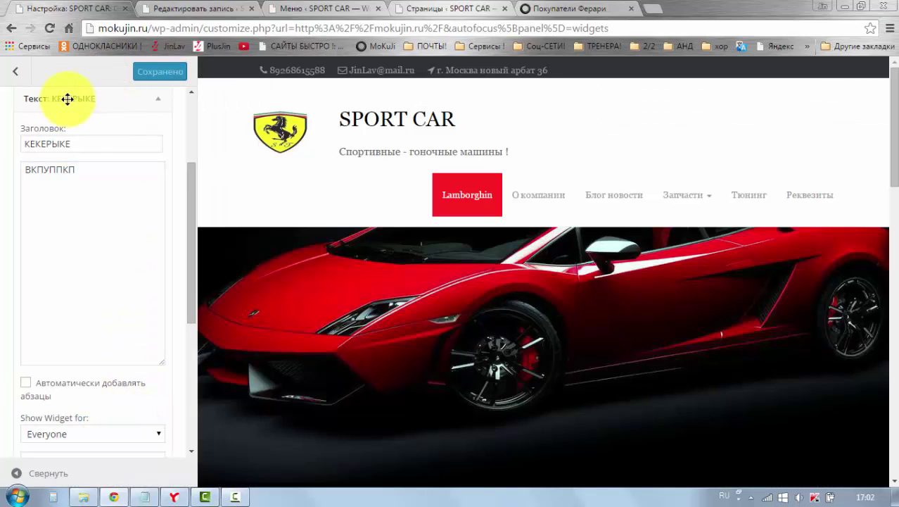
click(81, 173)
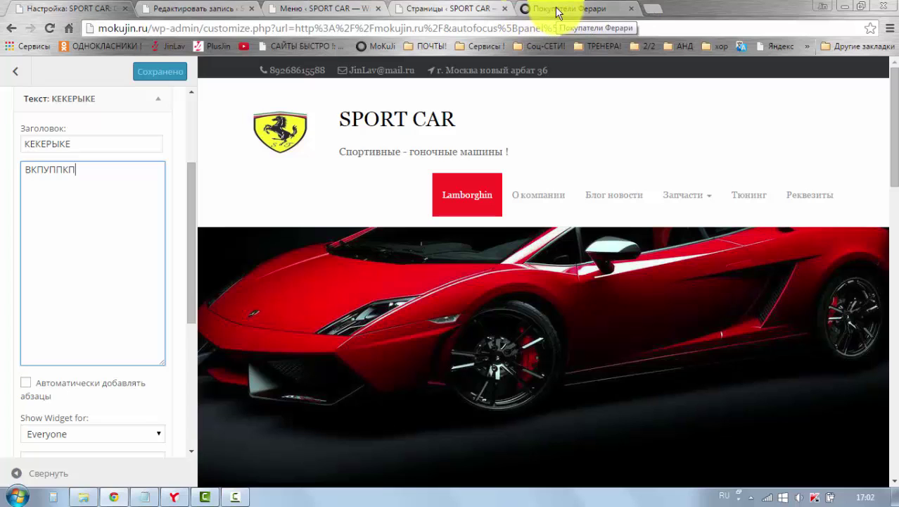
- Open the bookmarked Facebook site in a new browser tab and copy its address
click(650, 10)
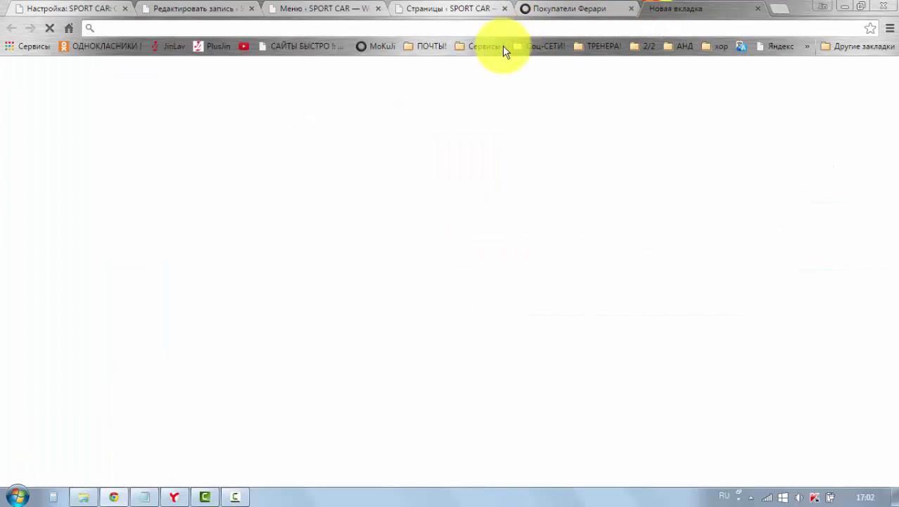
click(545, 48)
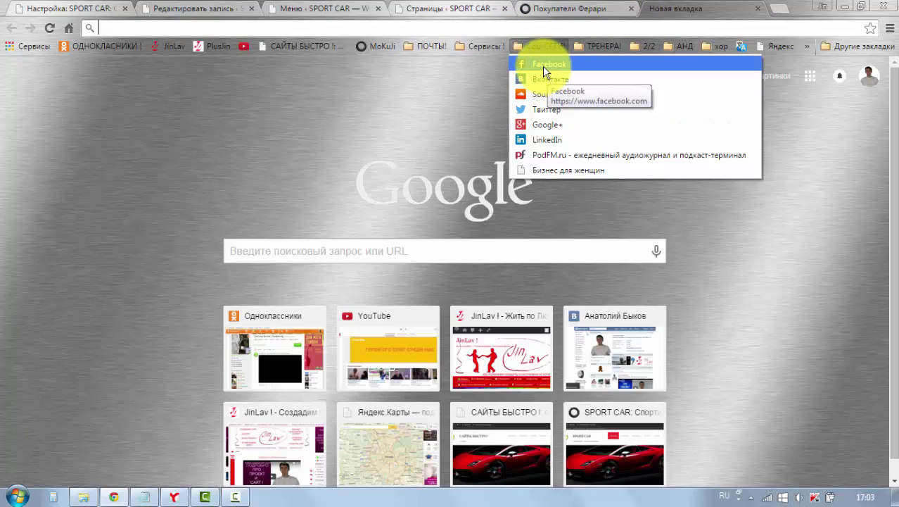
click(543, 66)
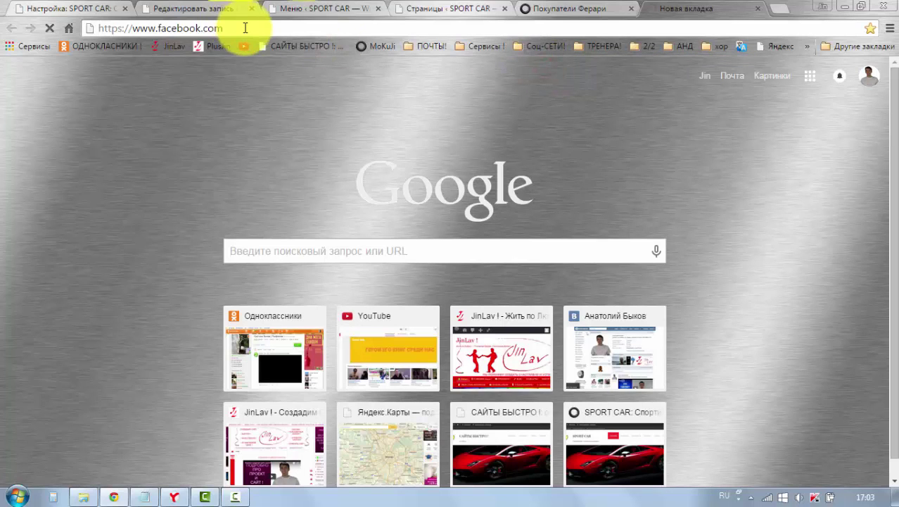
click(245, 27)
key(ctrl+c)
right_click(187, 27)
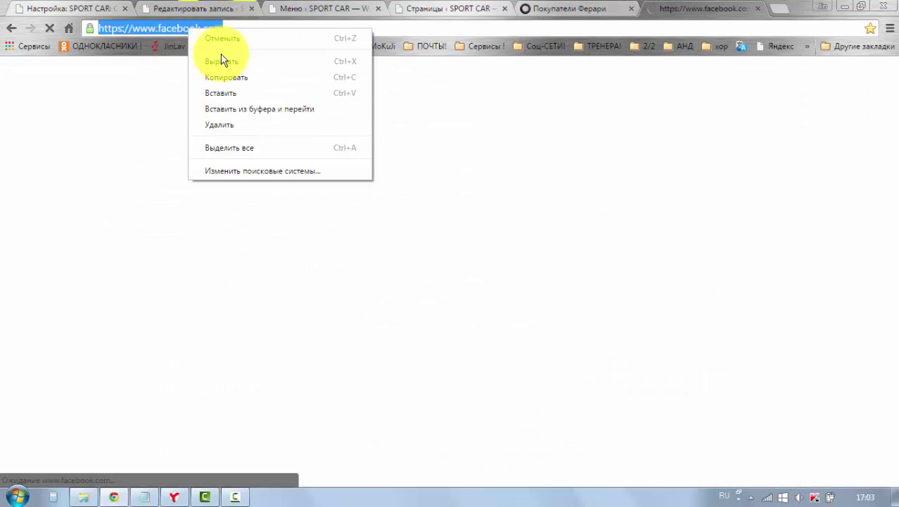
click(226, 75)
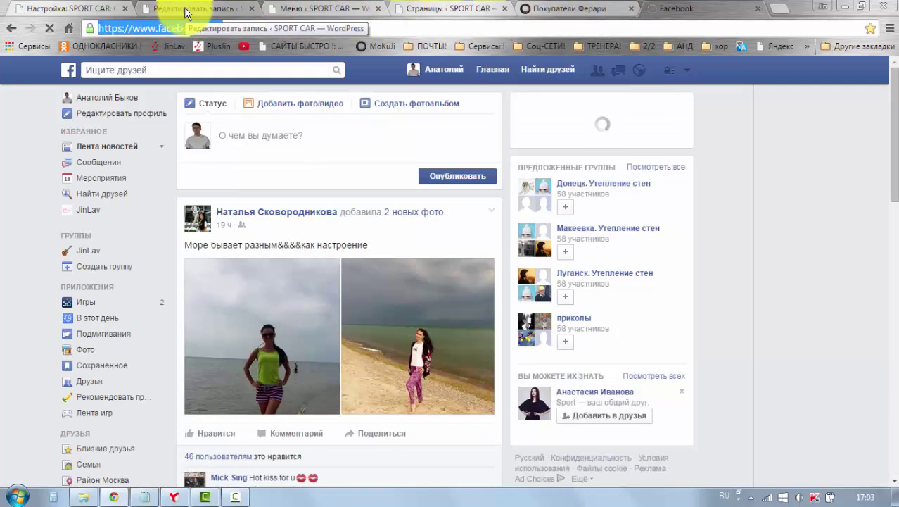
click(32, 9)
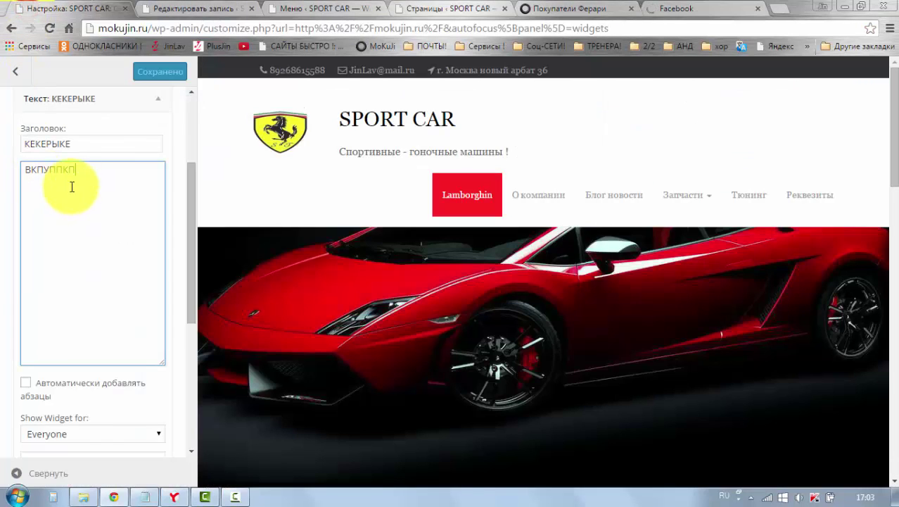
drag(86, 169, 26, 169)
right_click(29, 171)
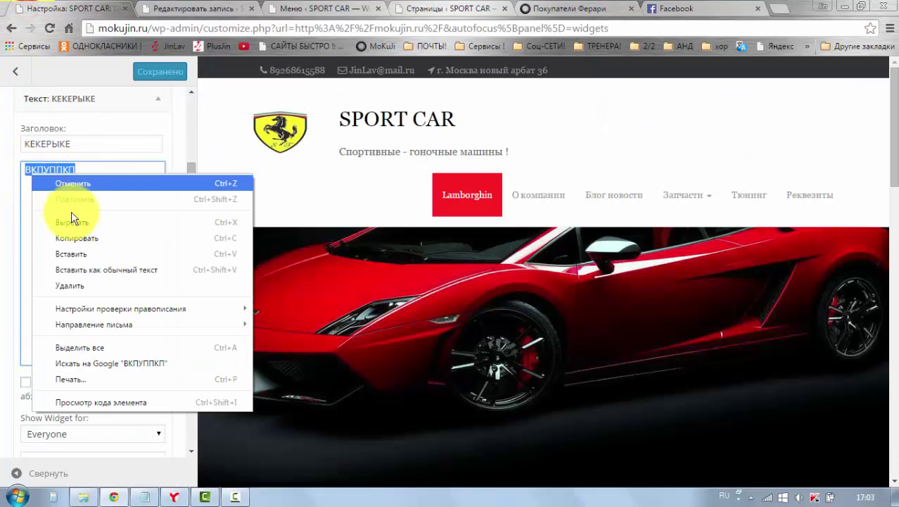
click(73, 252)
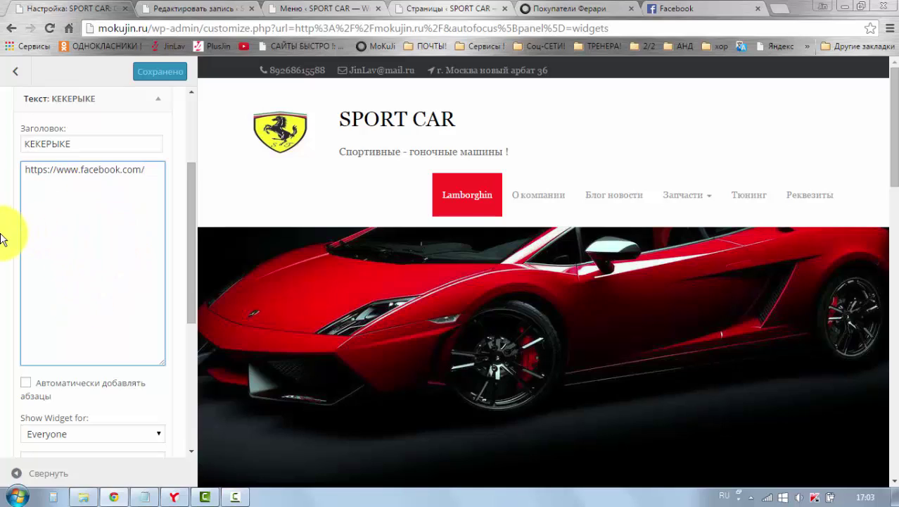
scroll(4, 236, down, 4)
click(132, 346)
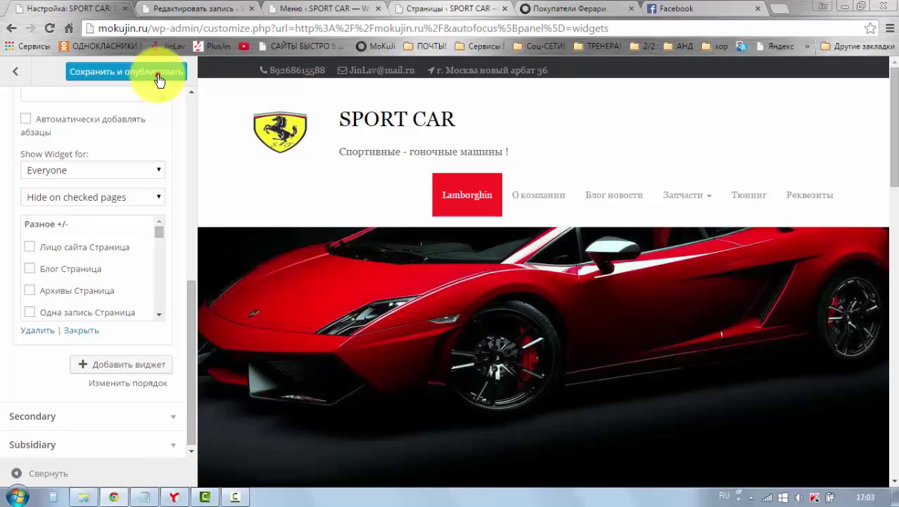
click(158, 78)
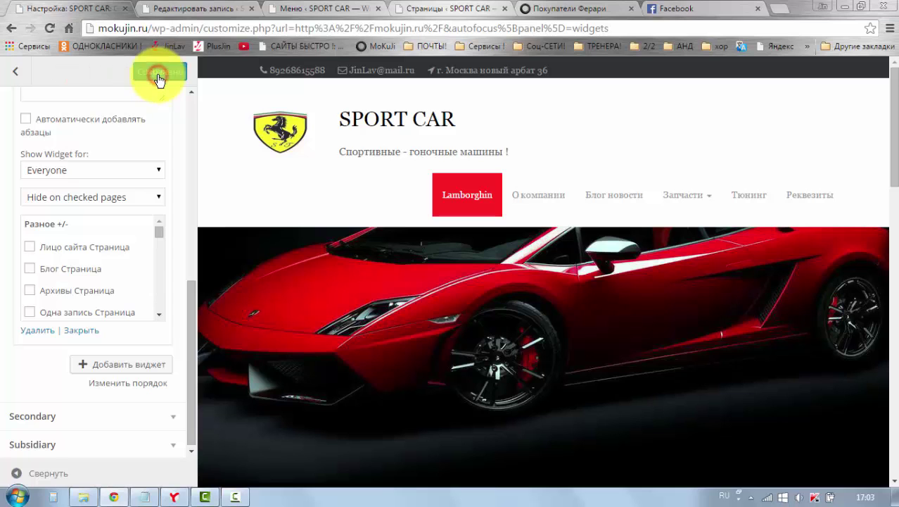
- Reload the live page and check whether the Facebook address in the КЕКЕРЫКЕ sidebar widget works as a link
click(570, 8)
click(49, 28)
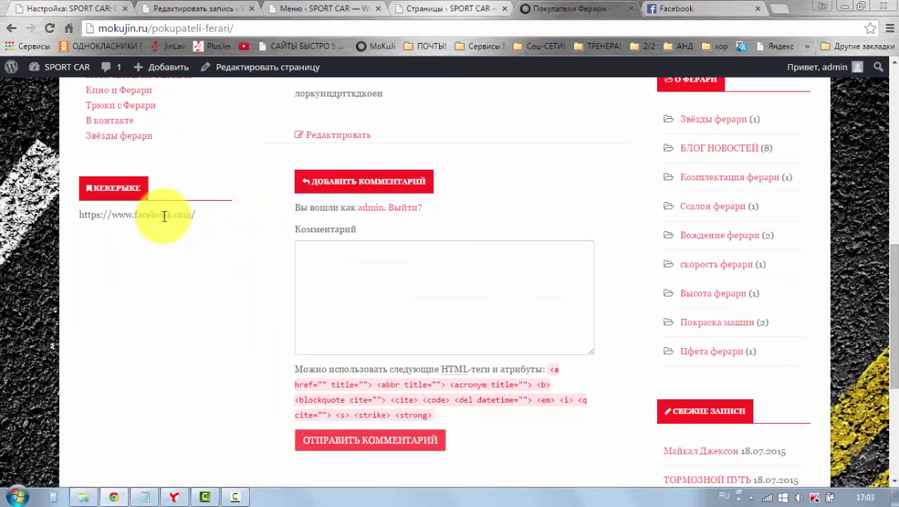
drag(204, 216, 80, 215)
key(ctrl+c)
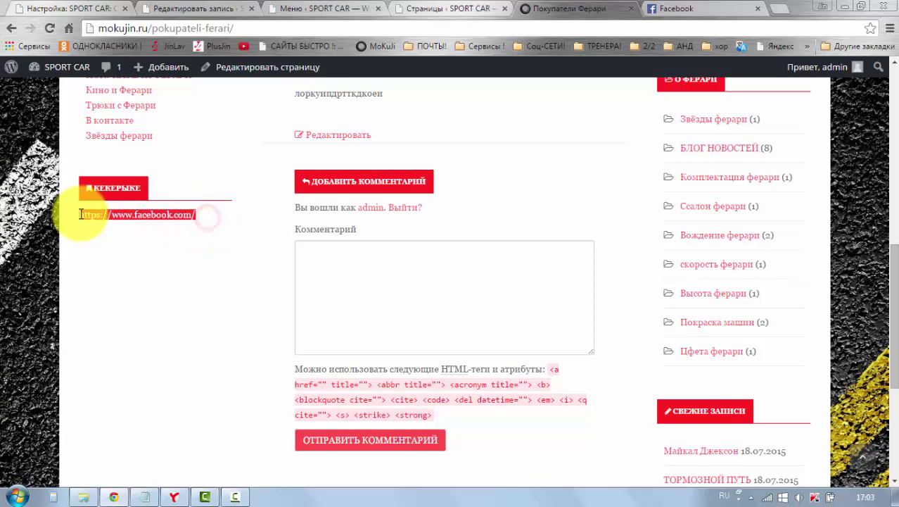
click(135, 244)
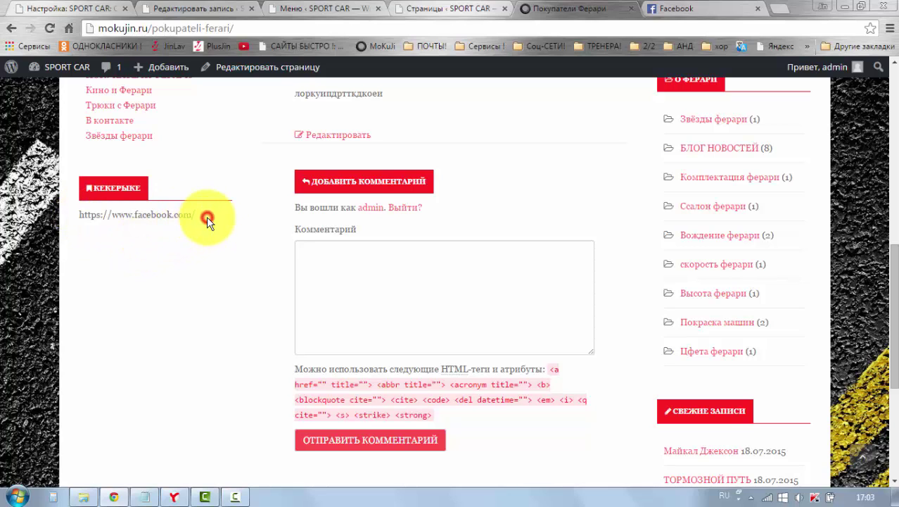
click(207, 217)
click(120, 218)
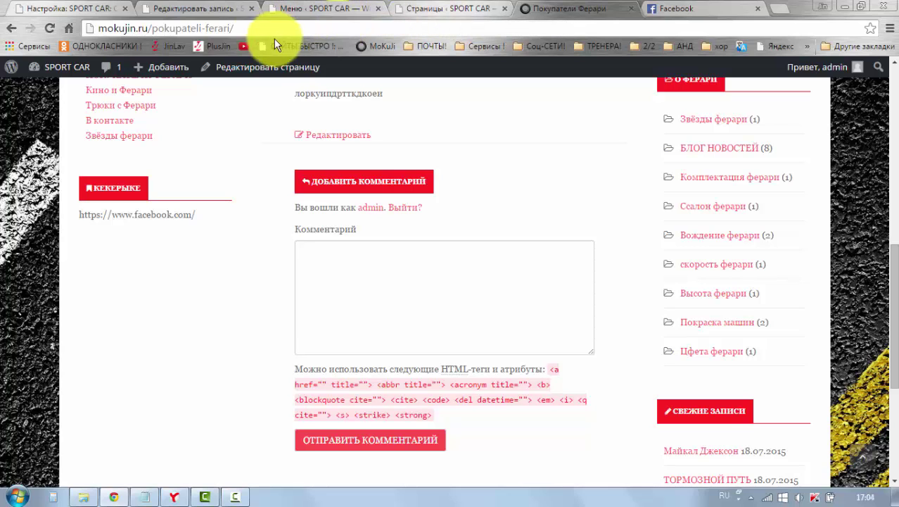
mouse_move(168, 71)
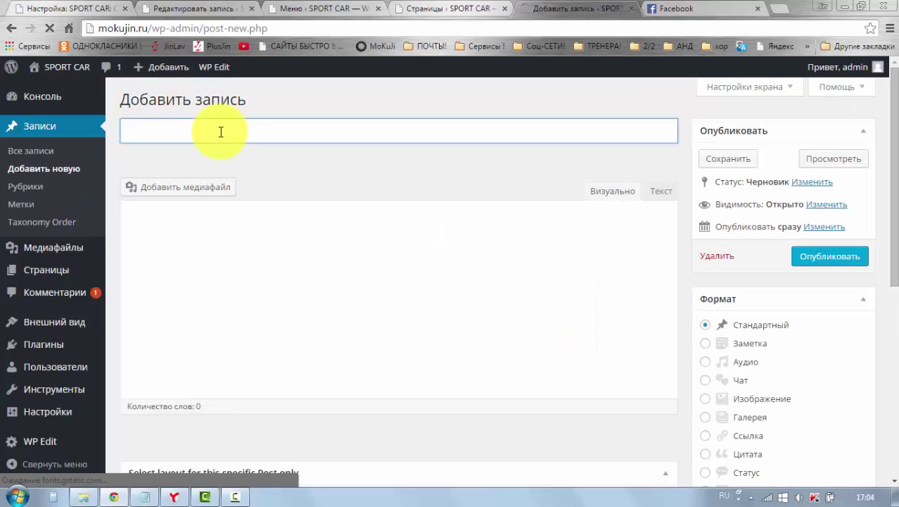
click(220, 132)
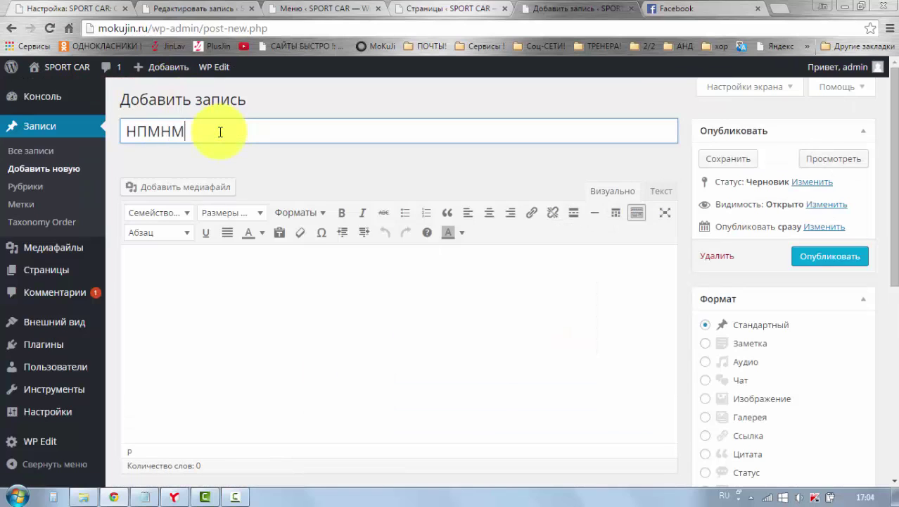
click(245, 152)
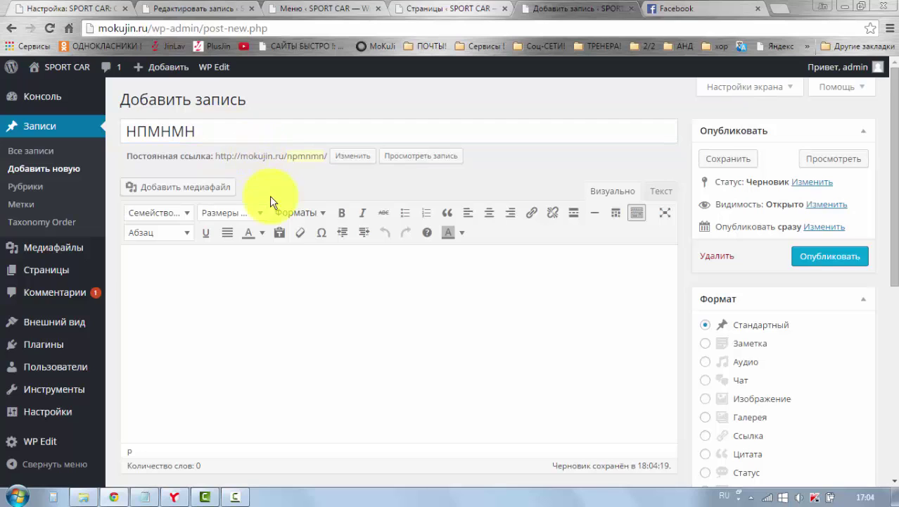
right_click(260, 270)
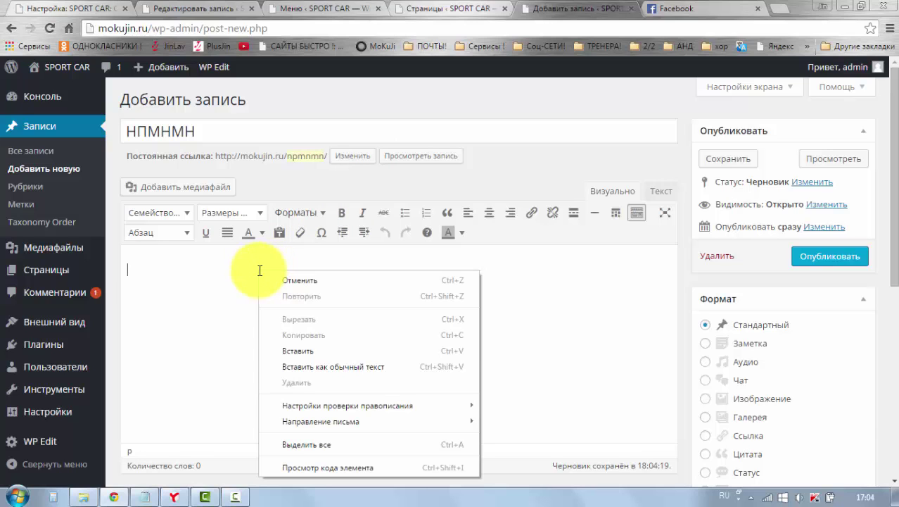
click(295, 344)
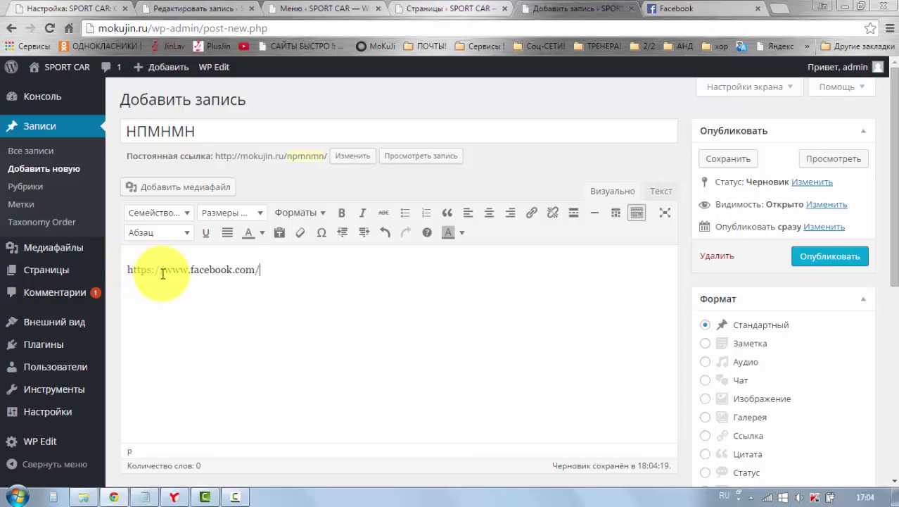
drag(163, 271, 127, 270)
key(BackSpace)
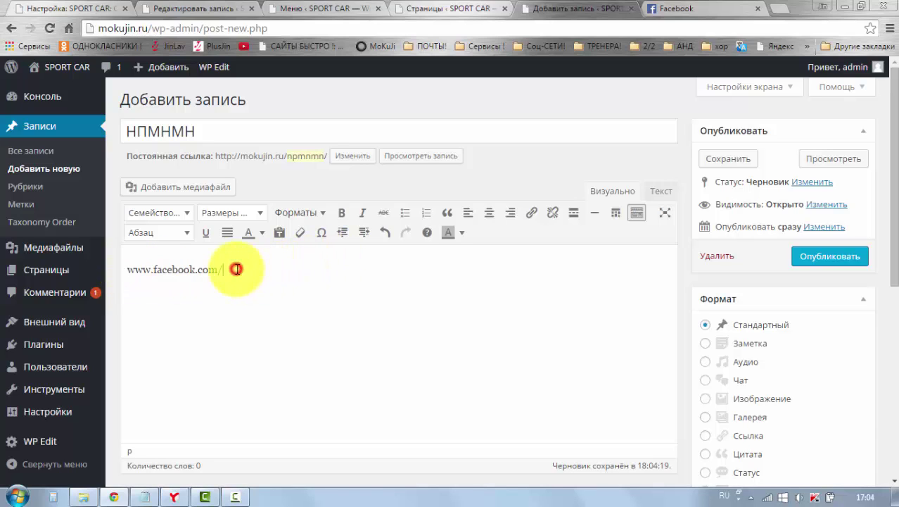
key(BackSpace)
drag(223, 268, 133, 269)
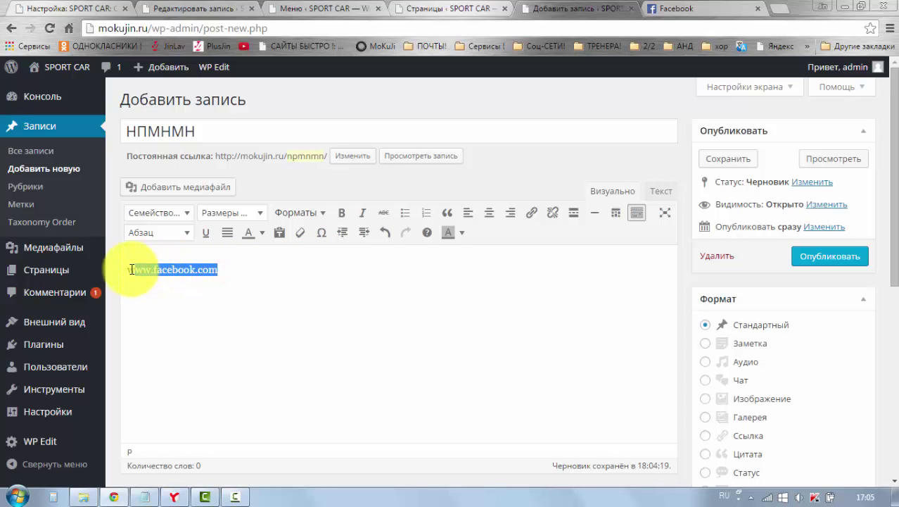
click(533, 217)
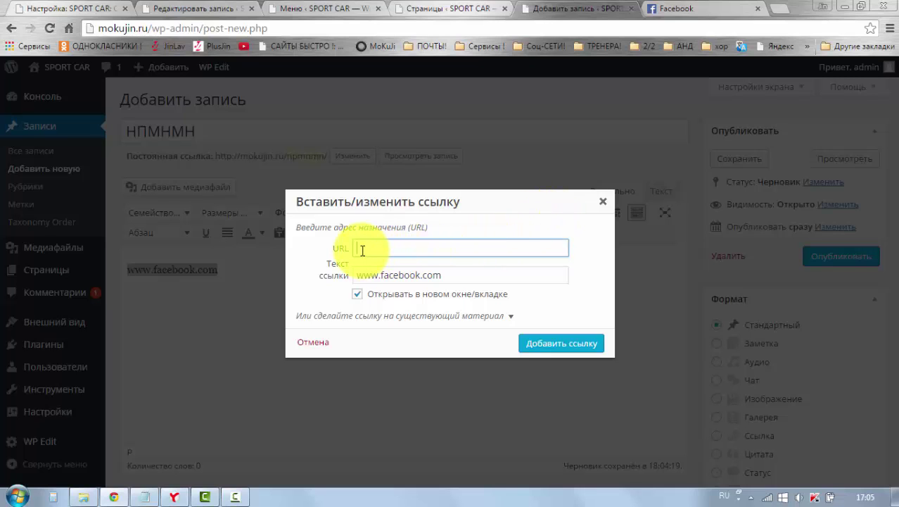
right_click(362, 248)
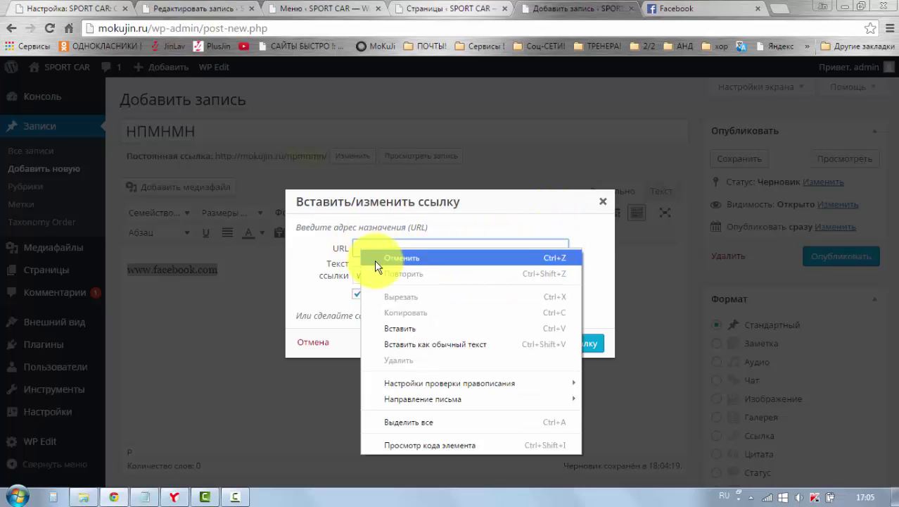
click(400, 328)
drag(443, 275, 356, 276)
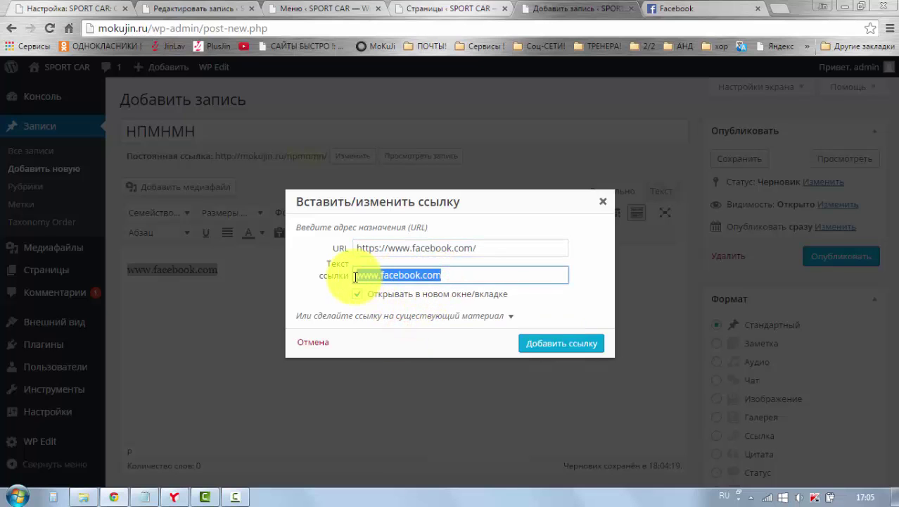
key(BackSpace)
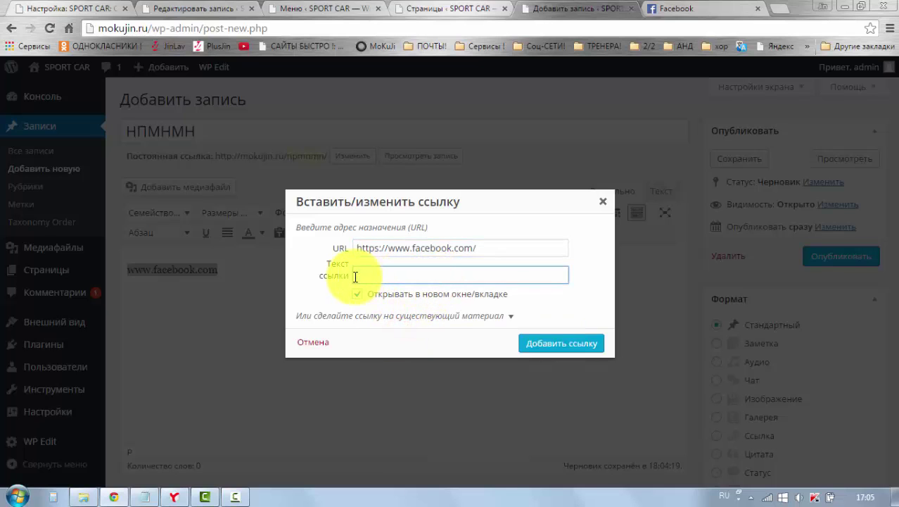
click(539, 350)
click(261, 310)
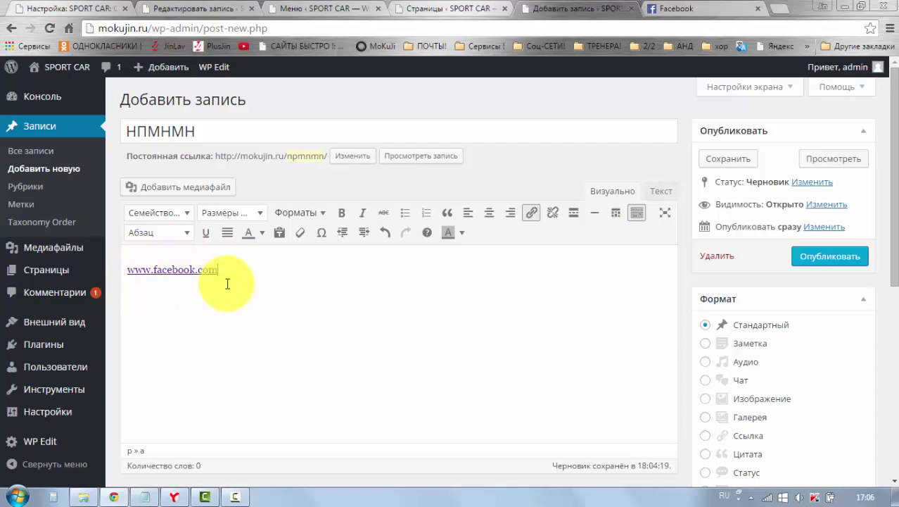
click(223, 302)
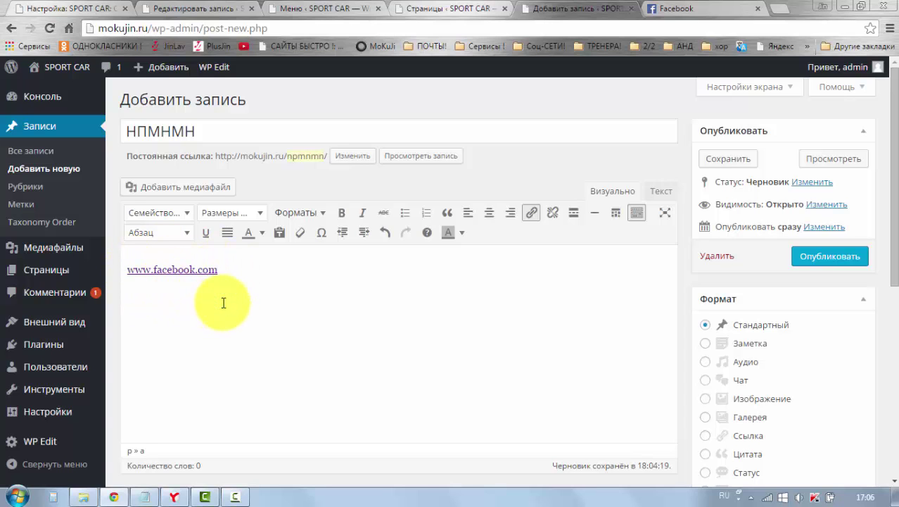
- In the customizer, delete the plain Facebook address from the КЕКЕРЫКЕ text widget's content
click(35, 10)
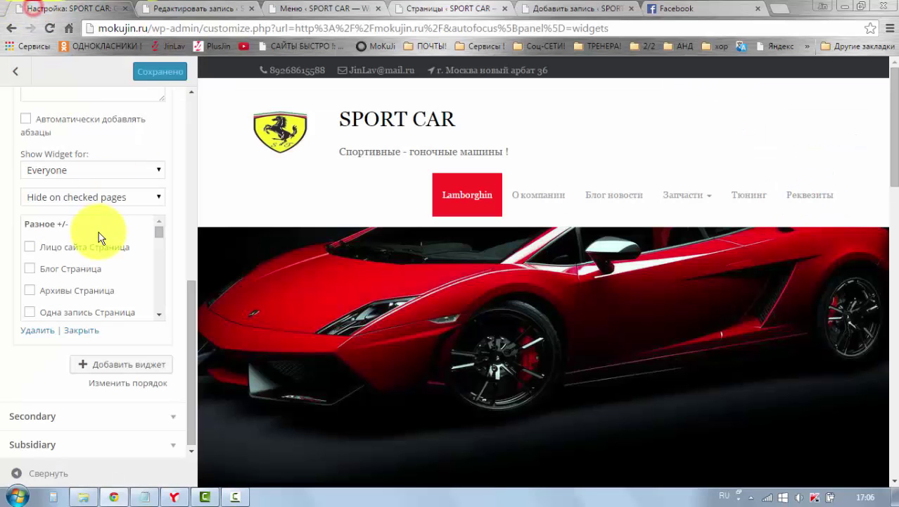
scroll(102, 242, up, 2)
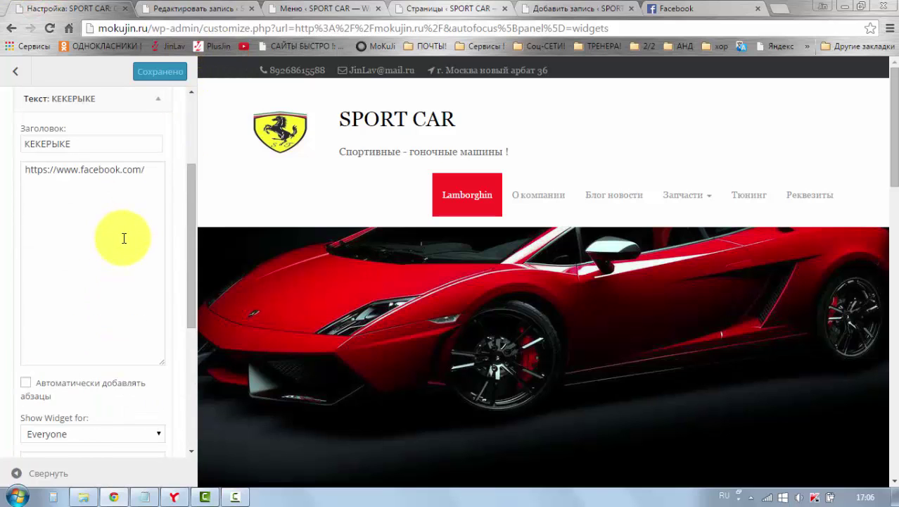
scroll(124, 238, up, 1)
click(151, 240)
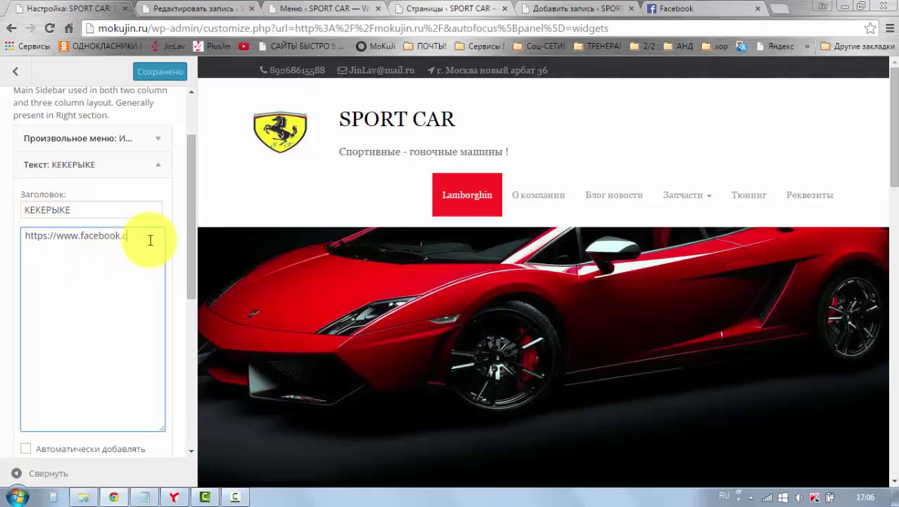
key(BackSpace)
key(BackSpace)
key(BackSpace)
key(BackSpace)
key(BackSpace)
key(BackSpace)
key(BackSpace)
key(BackSpace)
key(BackSpace)
key(BackSpace)
key(BackSpace)
key(BackSpace)
key(BackSpace)
key(BackSpace)
key(BackSpace)
key(BackSpace)
key(BackSpace)
key(BackSpace)
key(BackSpace)
key(BackSpace)
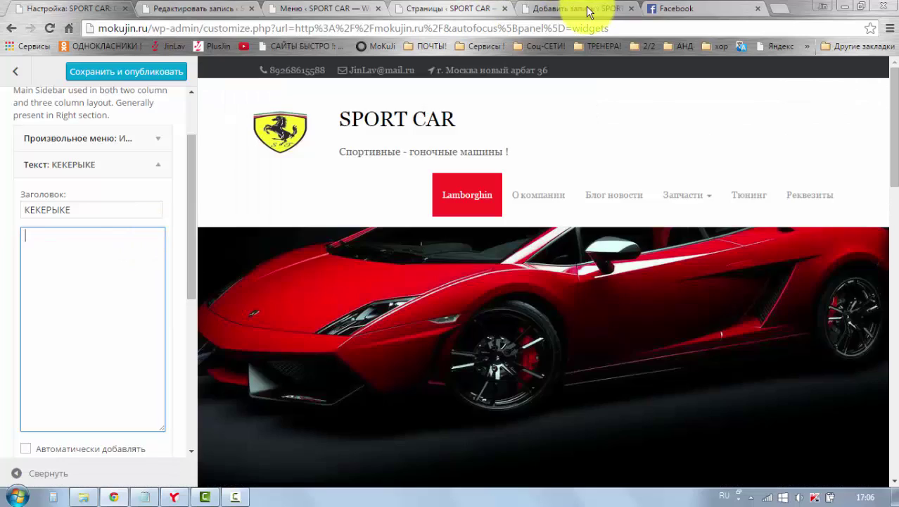
click(579, 8)
click(302, 280)
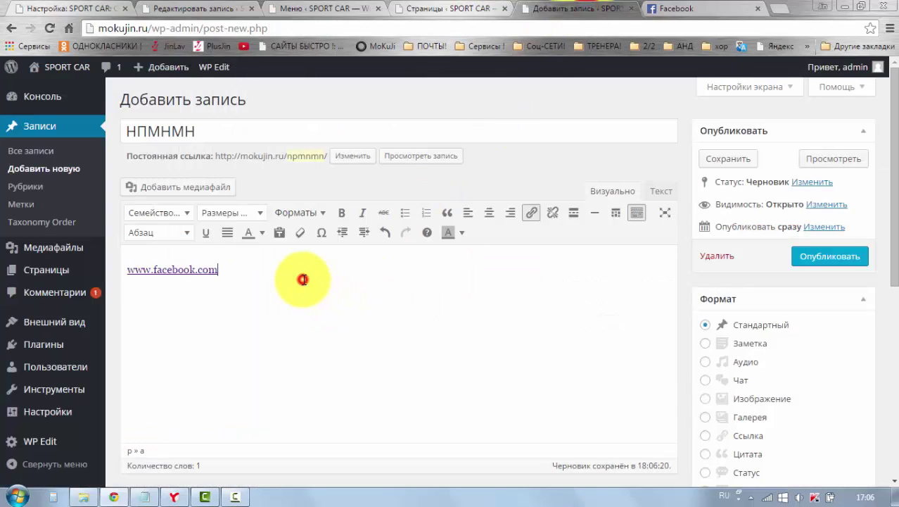
click(655, 194)
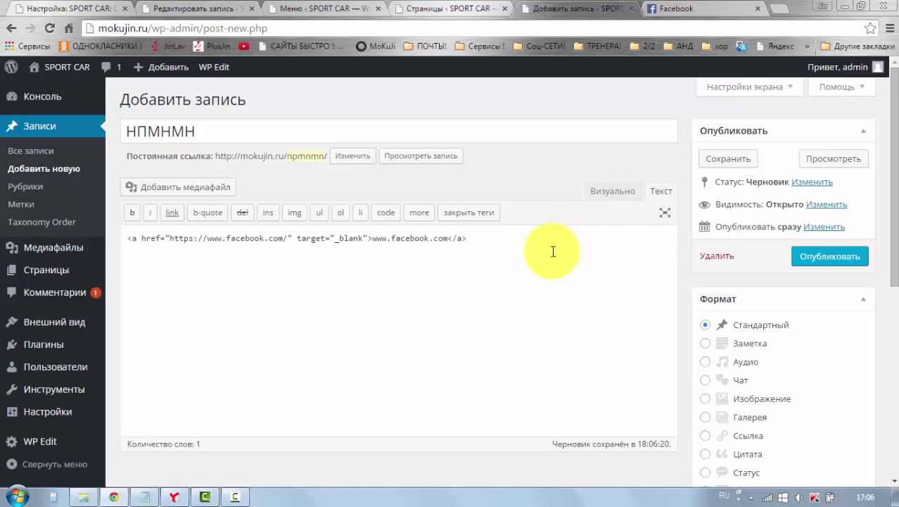
click(485, 245)
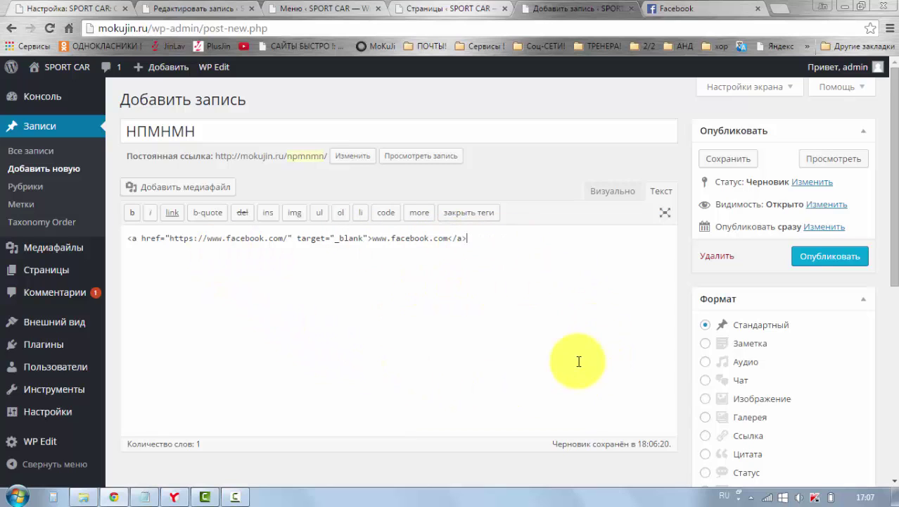
click(610, 192)
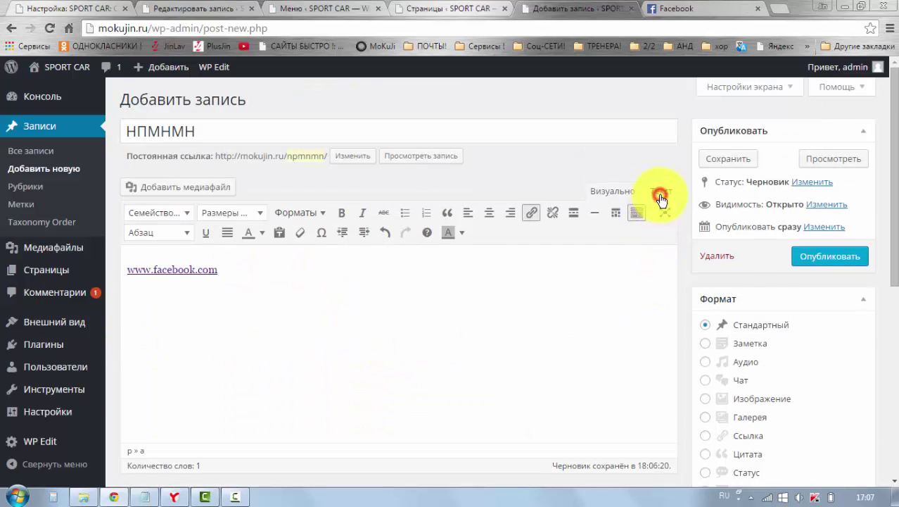
click(661, 191)
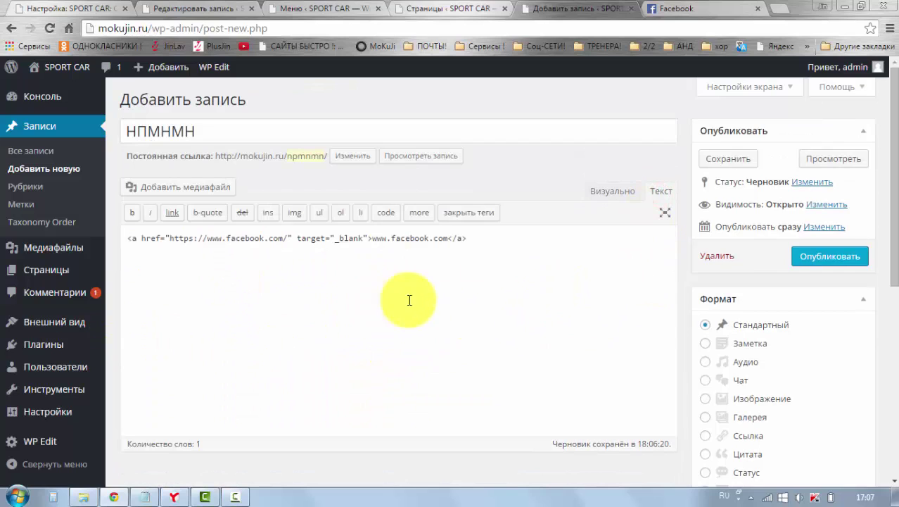
click(478, 241)
drag(478, 240, 164, 242)
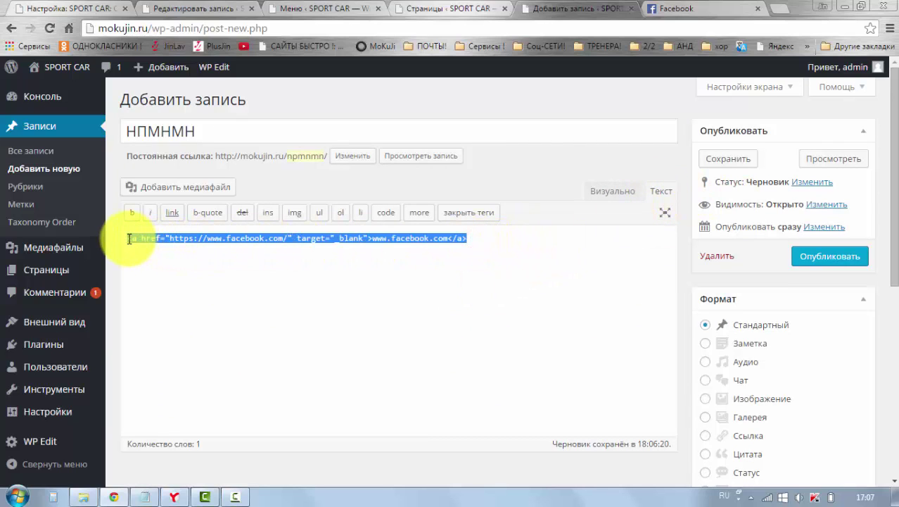
right_click(136, 240)
click(195, 298)
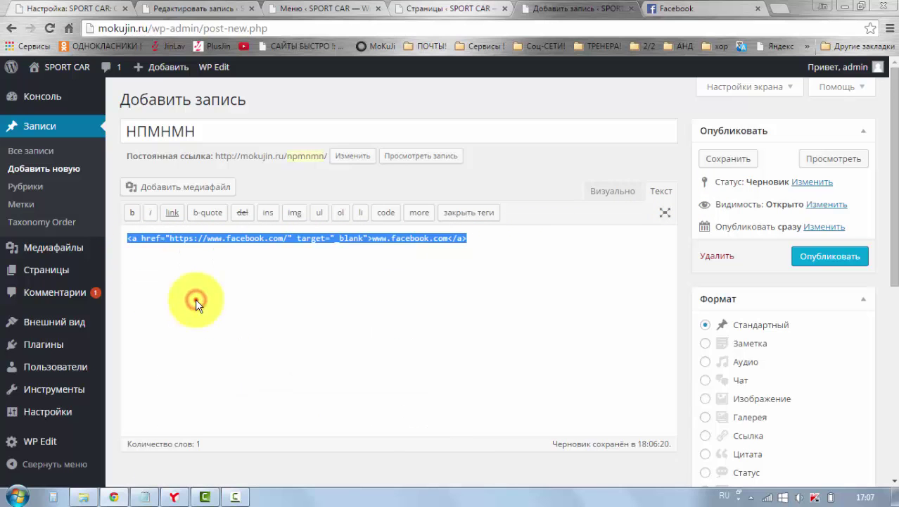
click(196, 298)
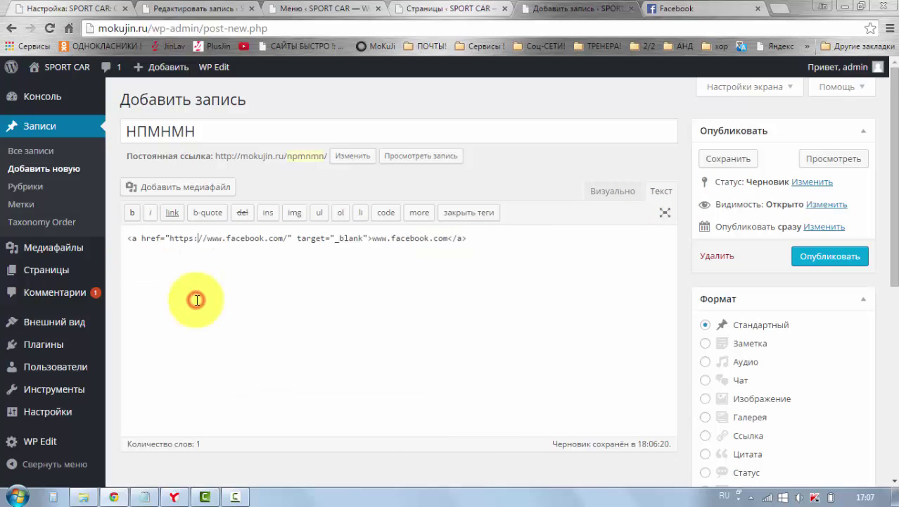
- Paste the copied Facebook link code into the КЕКЕРЫКЕ widget's content in the customizer, and save and publish
click(63, 9)
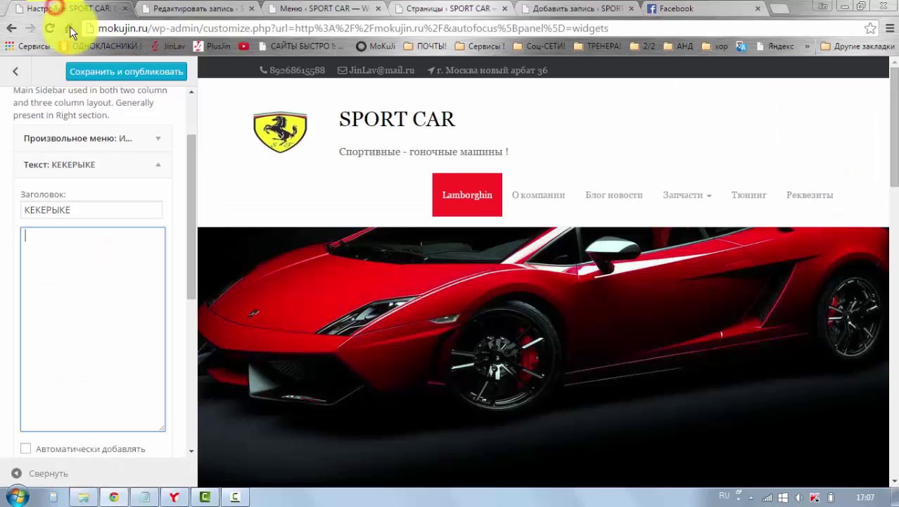
right_click(61, 241)
click(105, 314)
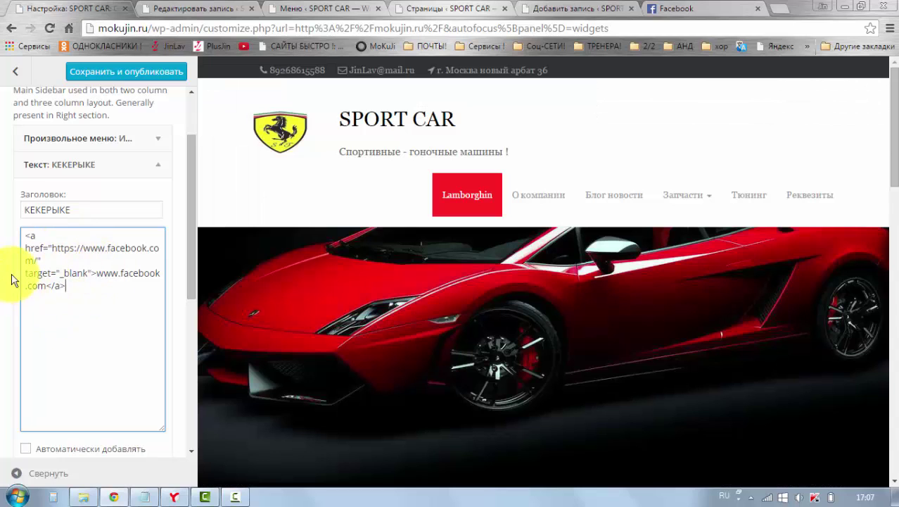
scroll(10, 299, down, 5)
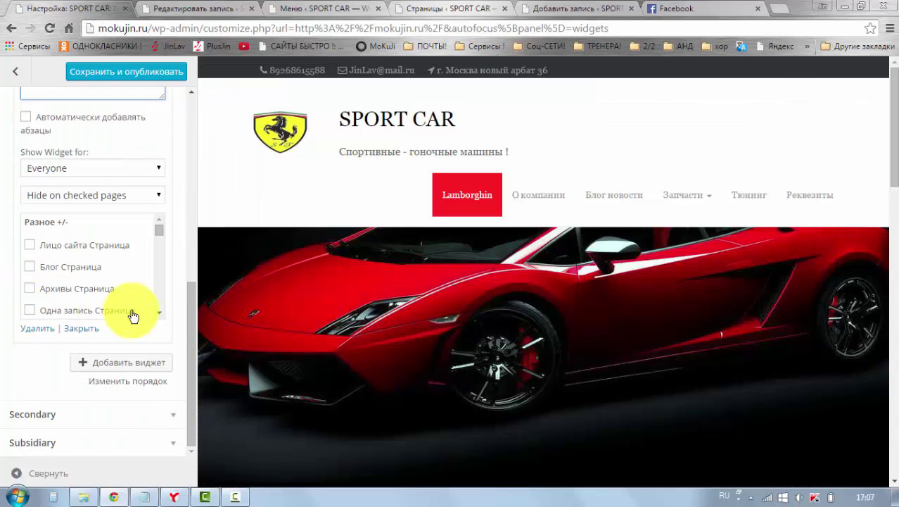
scroll(171, 249, up, 3)
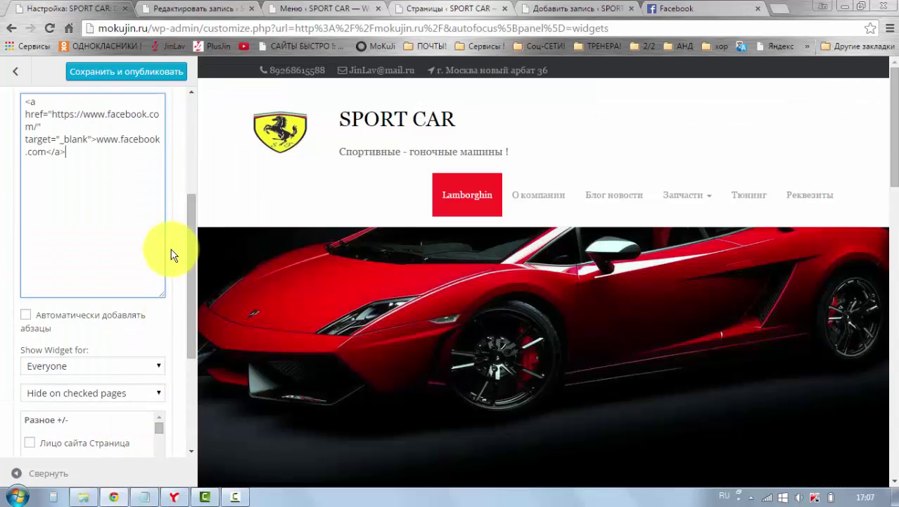
scroll(171, 248, up, 1)
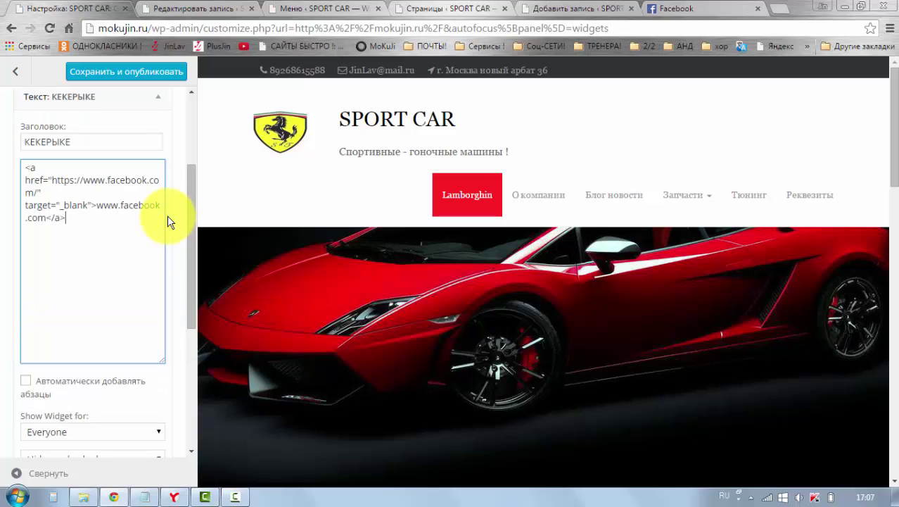
click(150, 78)
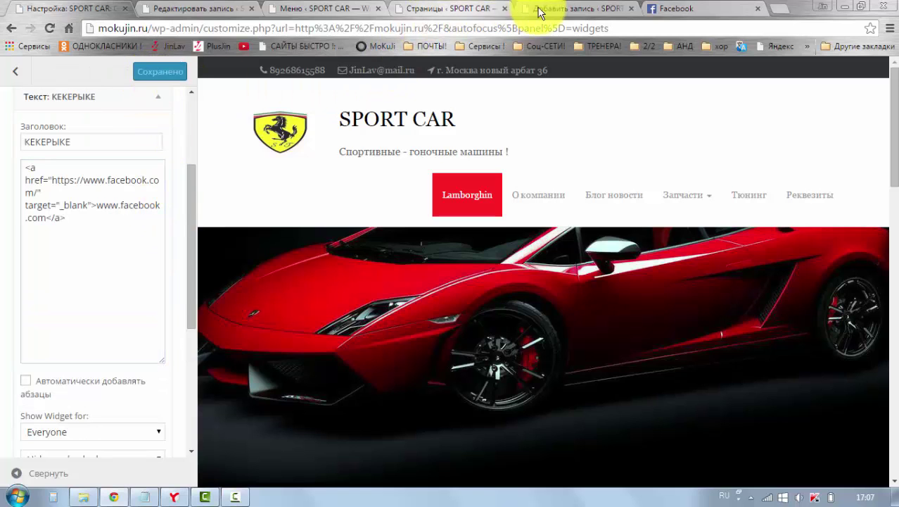
- Open the live SPORT CAR site and test the Facebook link in the КЕКЕРЫКЕ sidebar widget, returning to the site
click(441, 10)
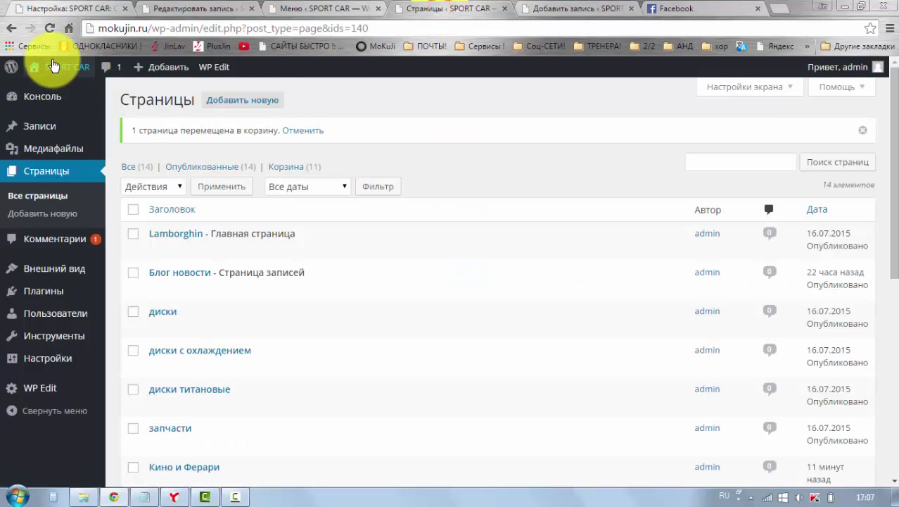
click(79, 70)
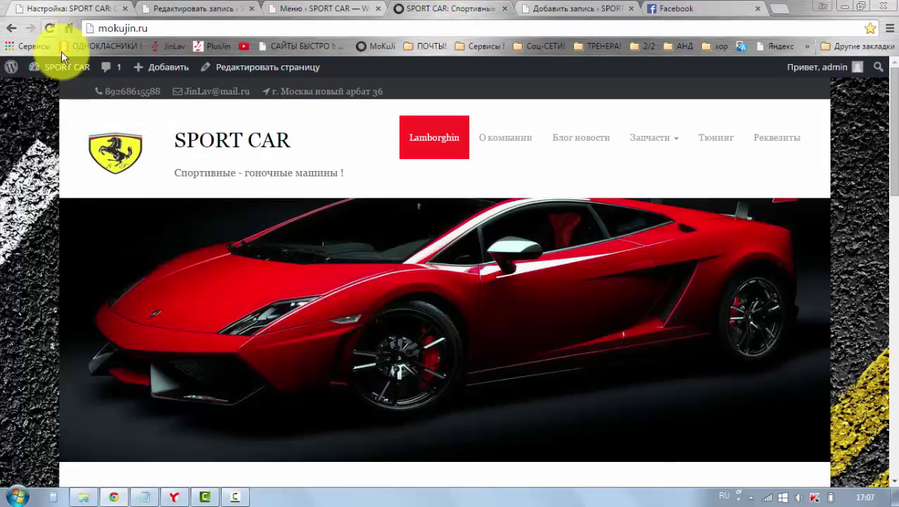
scroll(259, 176, down, 1)
scroll(259, 175, down, 6)
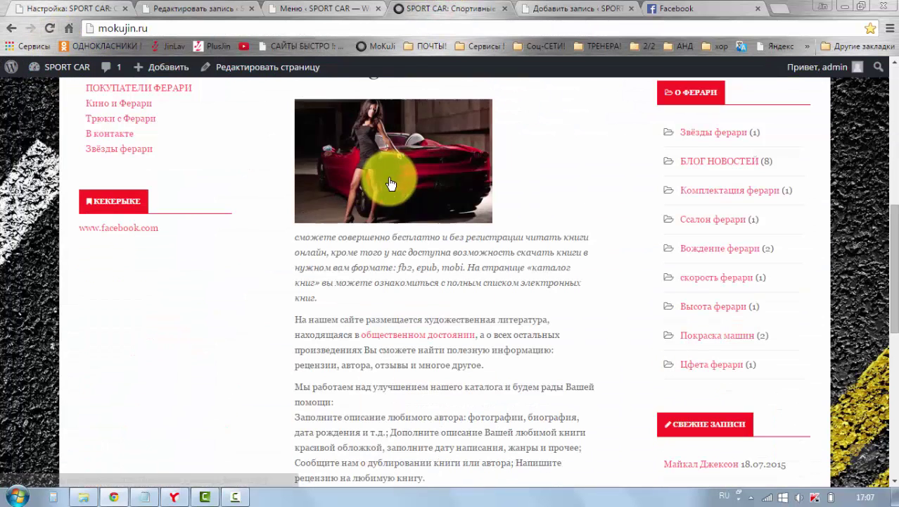
click(116, 232)
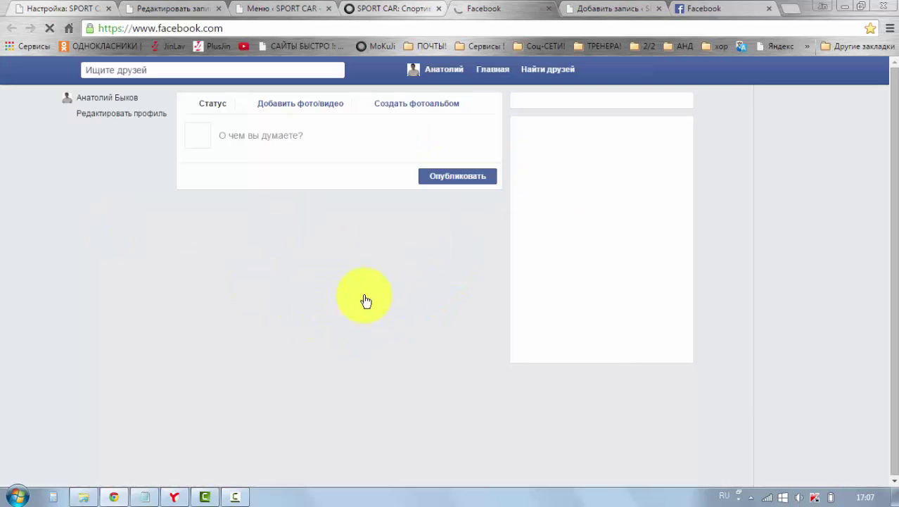
click(376, 9)
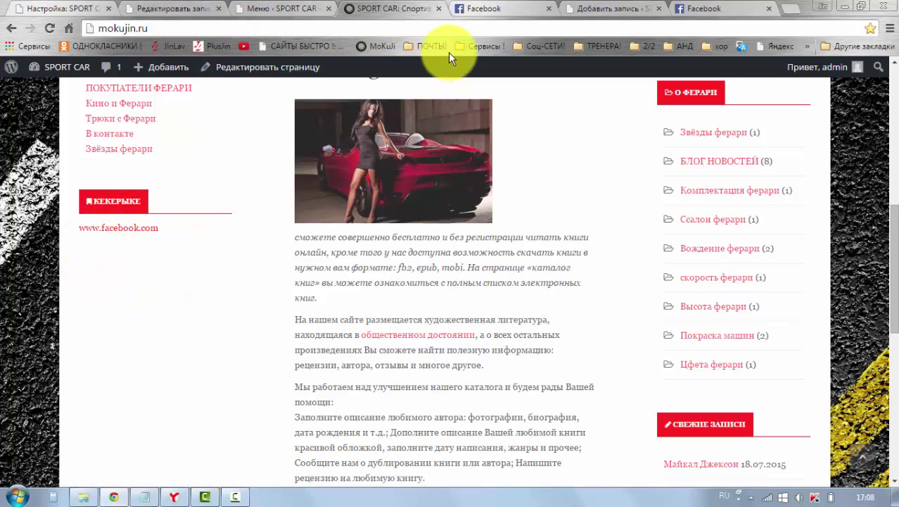
click(585, 9)
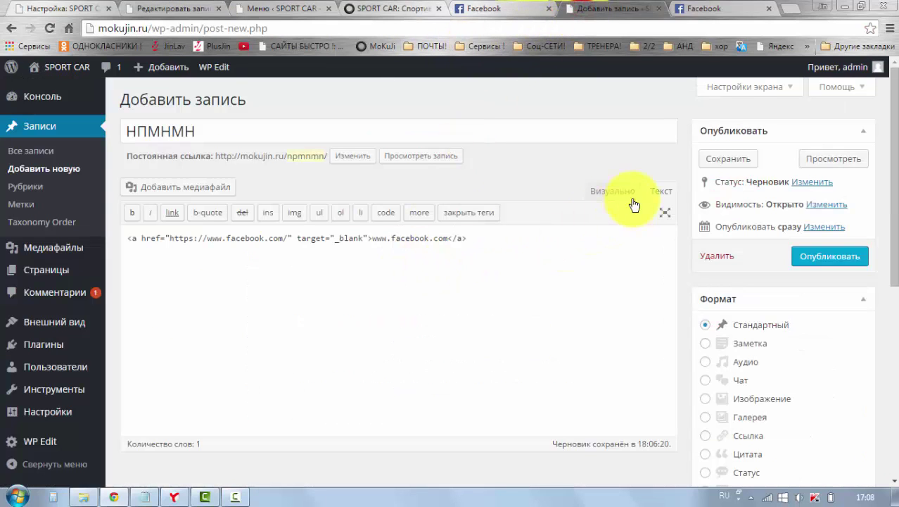
click(613, 191)
click(245, 276)
drag(246, 275, 132, 274)
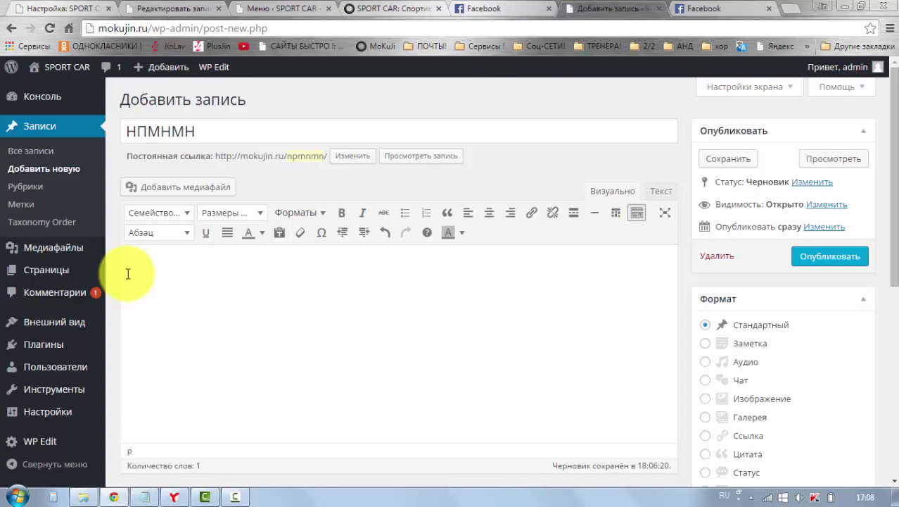
click(183, 275)
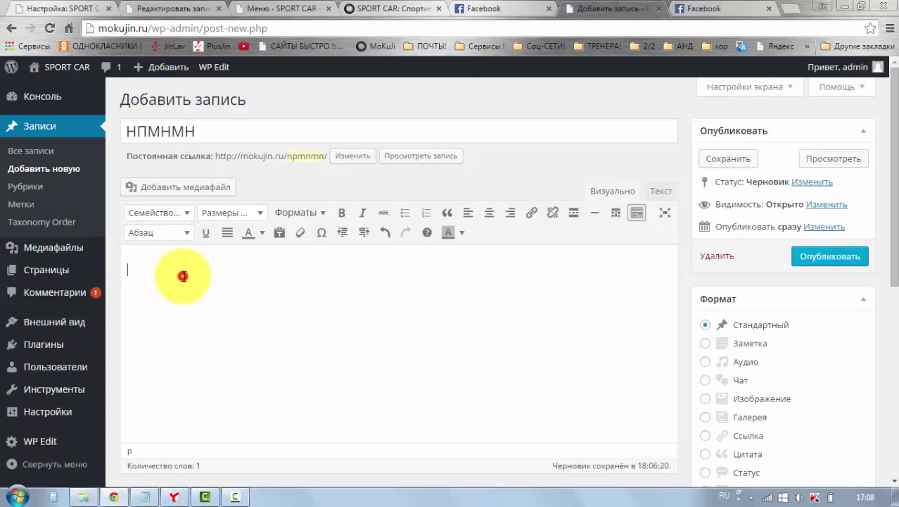
- Insert the media library picture of the woman beside the red Ferrari into the НПМНМН post's body
click(191, 189)
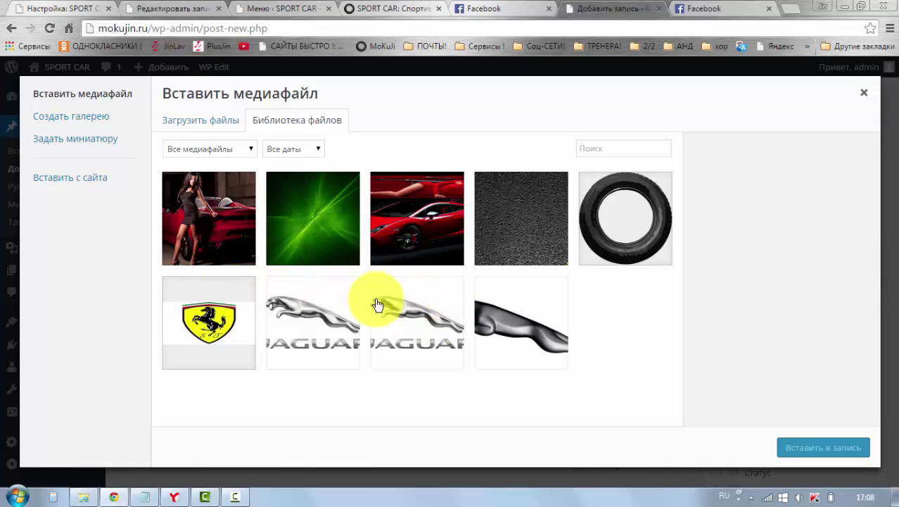
click(214, 248)
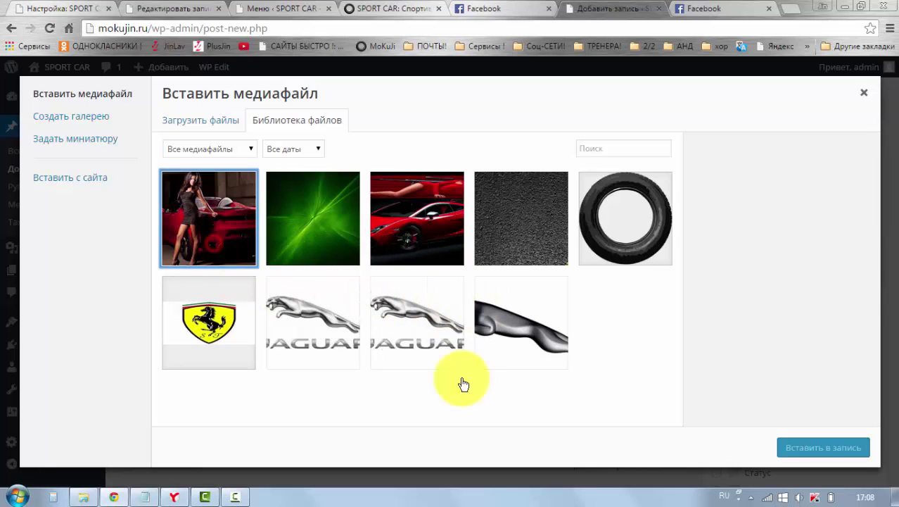
click(795, 445)
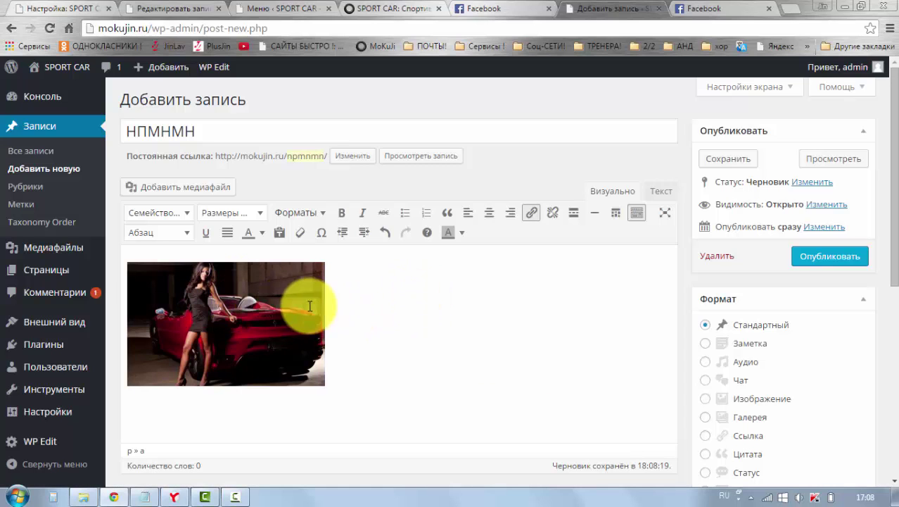
- Examine the inserted image's HTML code in the post source, and return to visual editing mode
click(661, 192)
drag(517, 264, 127, 242)
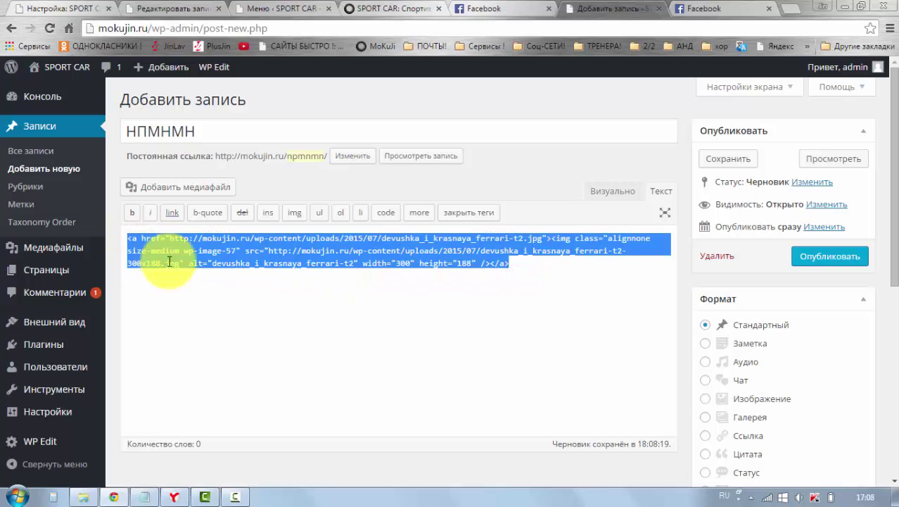
click(448, 337)
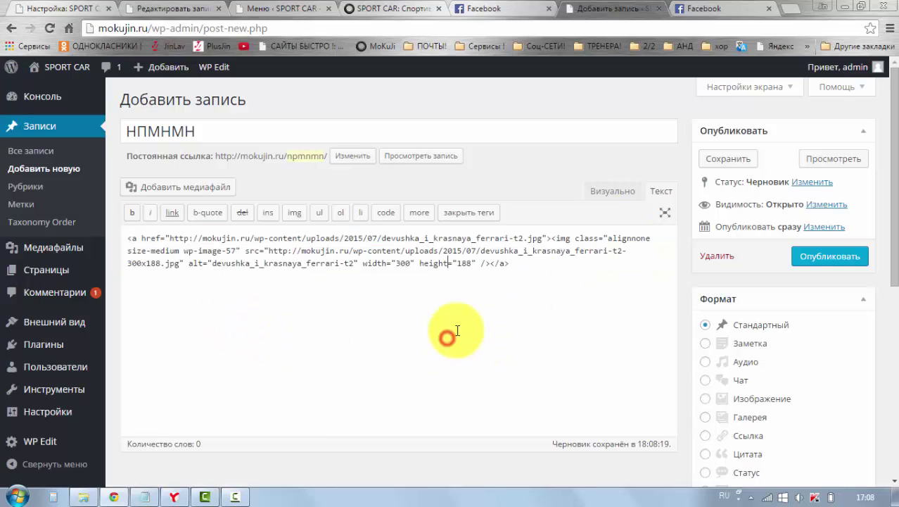
click(600, 193)
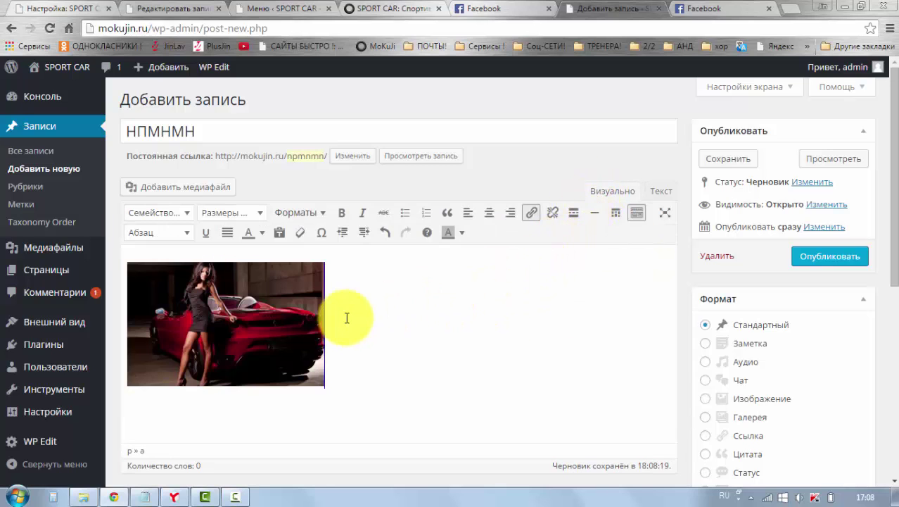
- Open the link settings of the Ferrari image and clear its destination URL
click(256, 311)
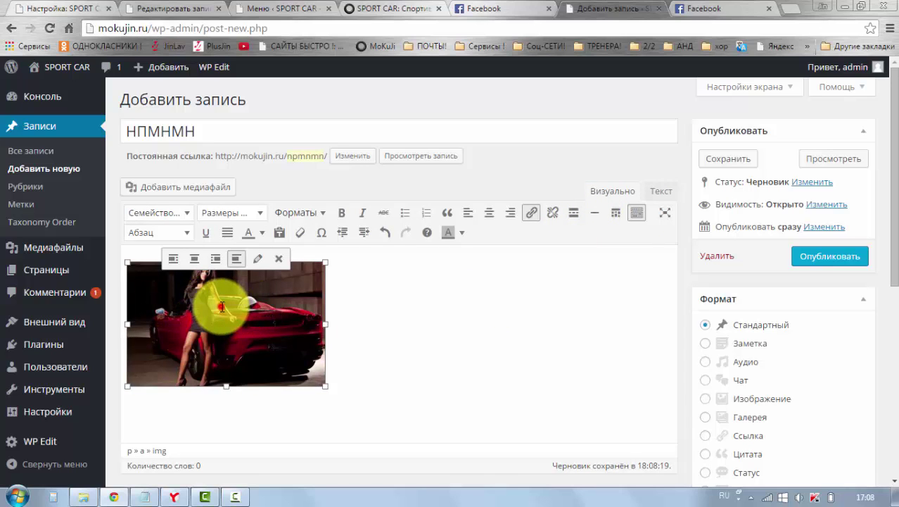
click(529, 213)
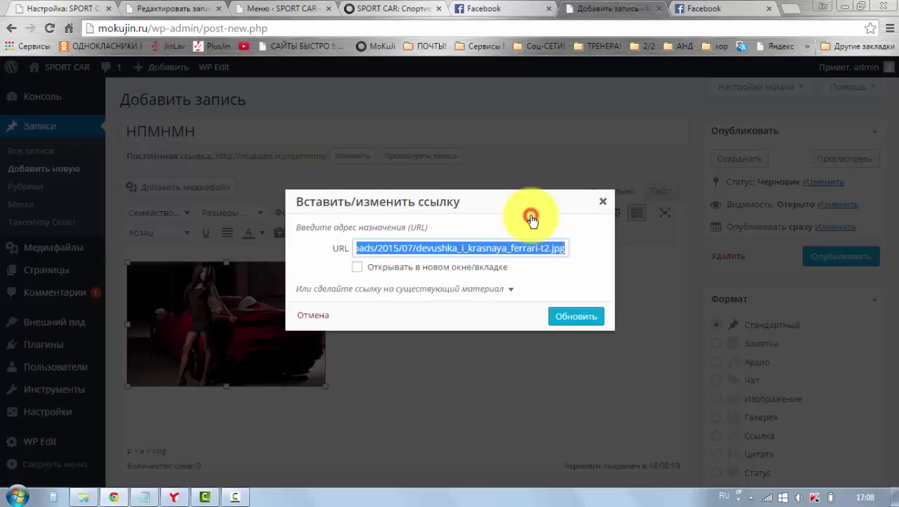
key(BackSpace)
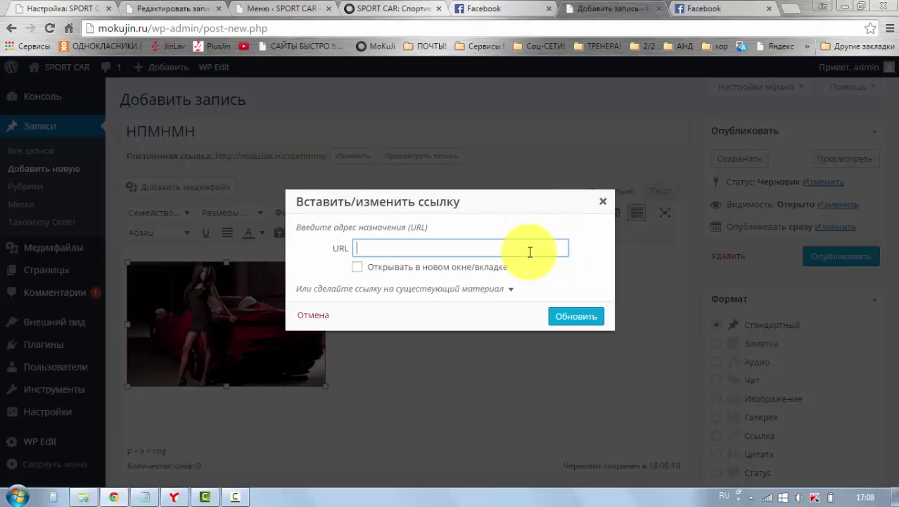
right_click(433, 251)
click(481, 330)
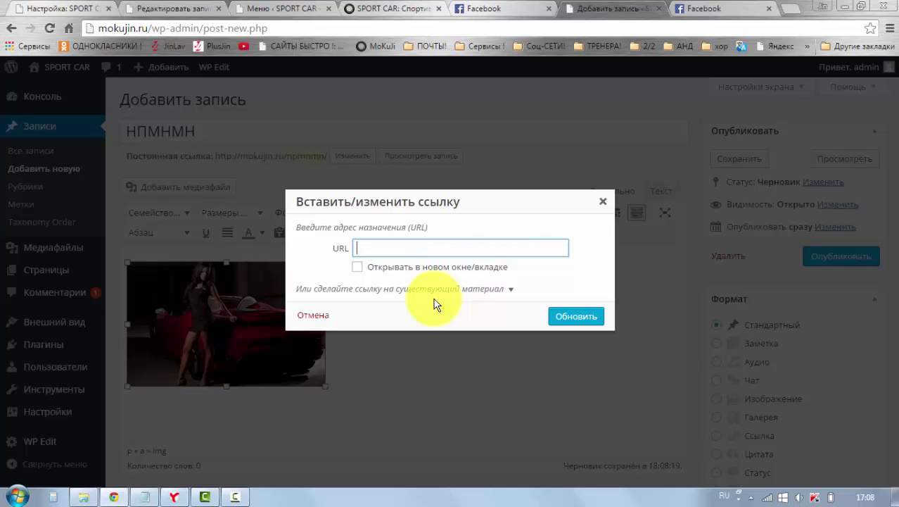
click(700, 11)
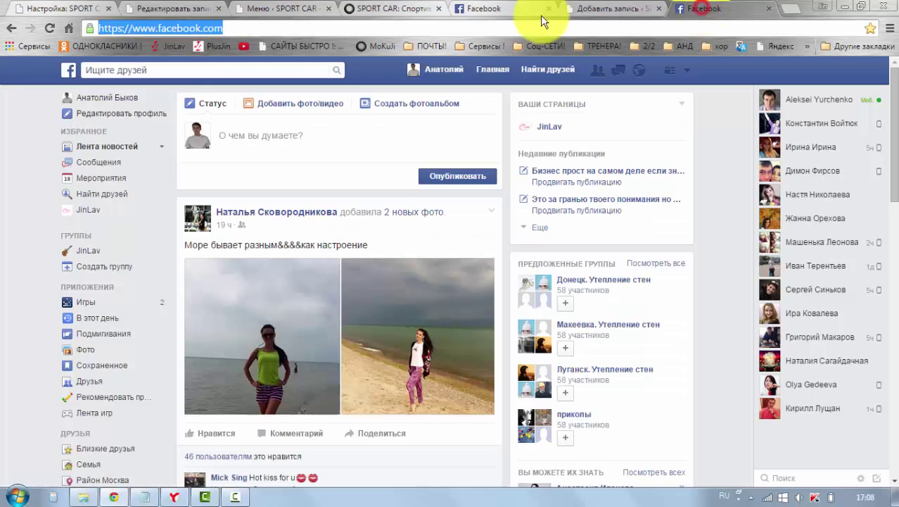
right_click(179, 27)
click(233, 67)
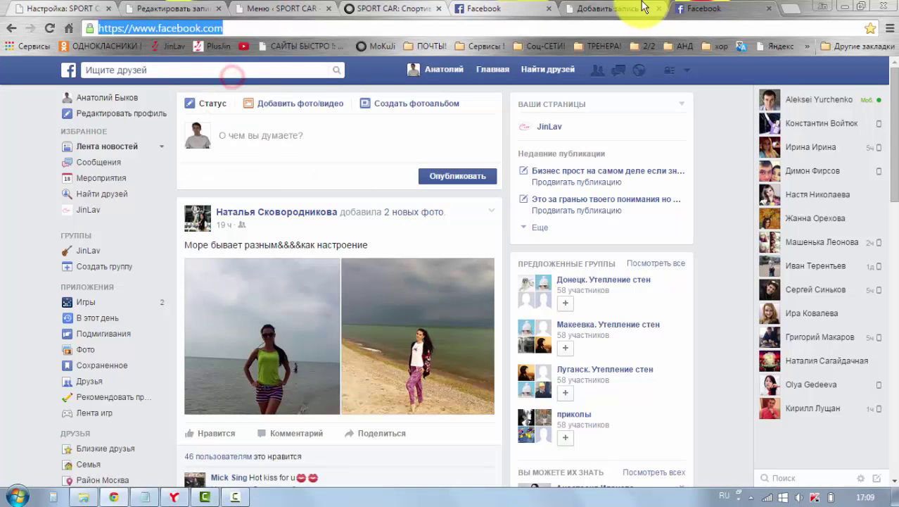
click(633, 11)
right_click(373, 248)
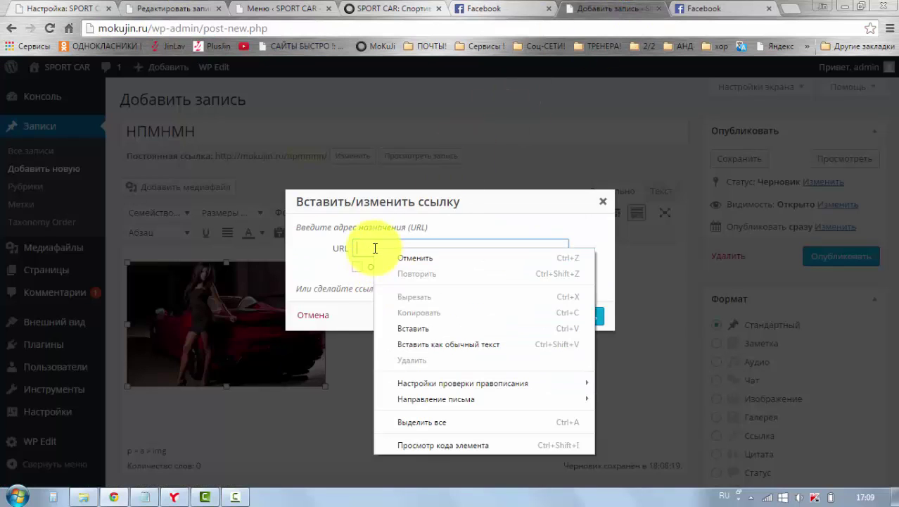
click(408, 322)
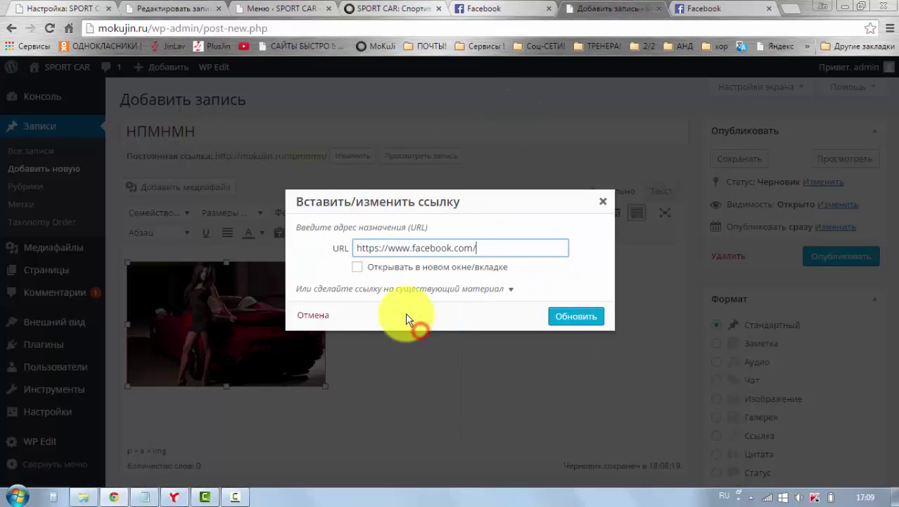
click(359, 268)
click(565, 318)
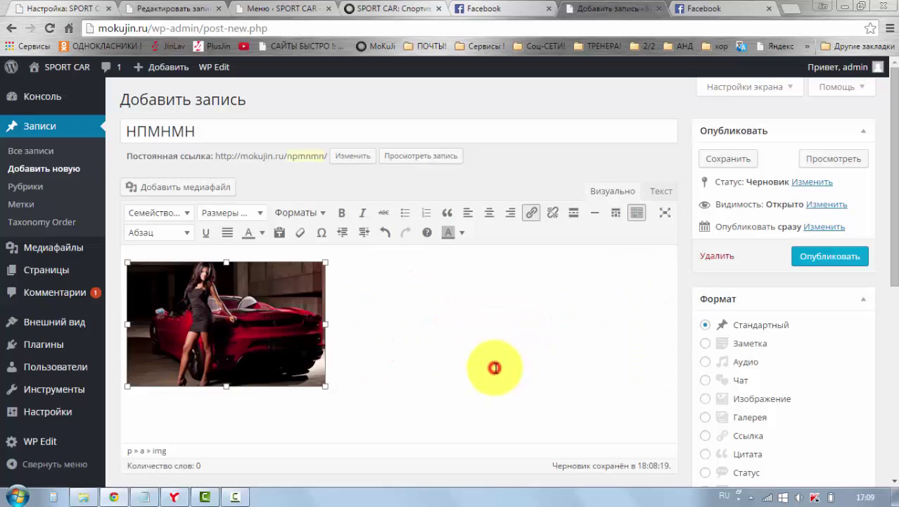
click(495, 367)
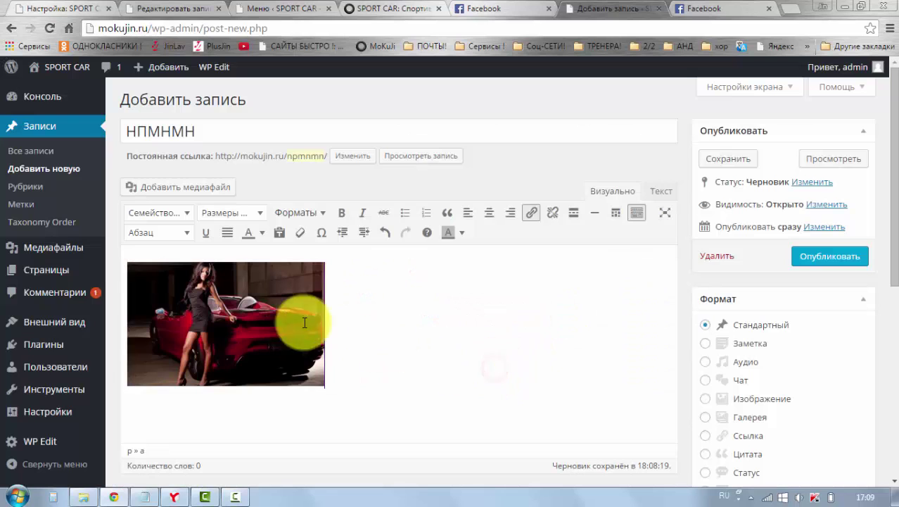
- Show the НПМНМН post's HTML source and copy the complete code of the linked Ferrari image
click(658, 192)
drag(458, 266, 137, 235)
right_click(139, 242)
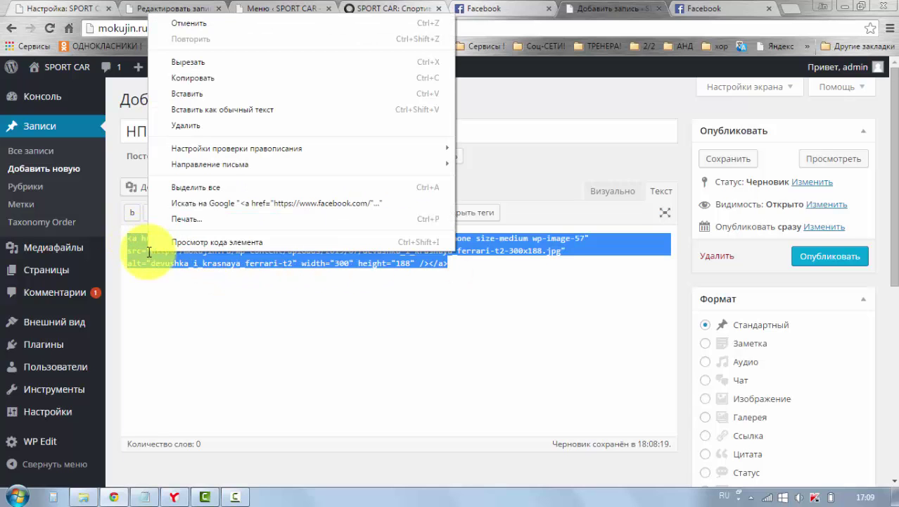
click(202, 82)
click(248, 358)
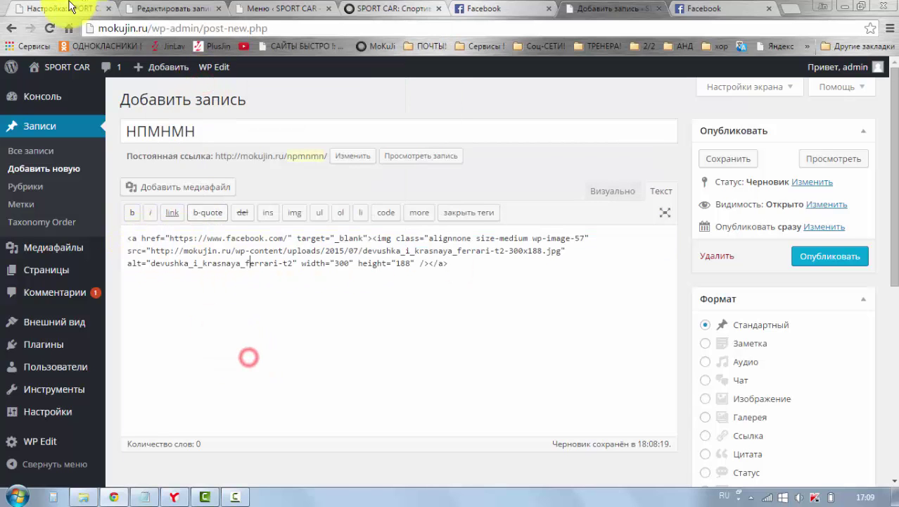
- Replace the КЕКЕРЫКЕ widget's content in the customizer with the copied linked-image code, and save and publish
click(56, 11)
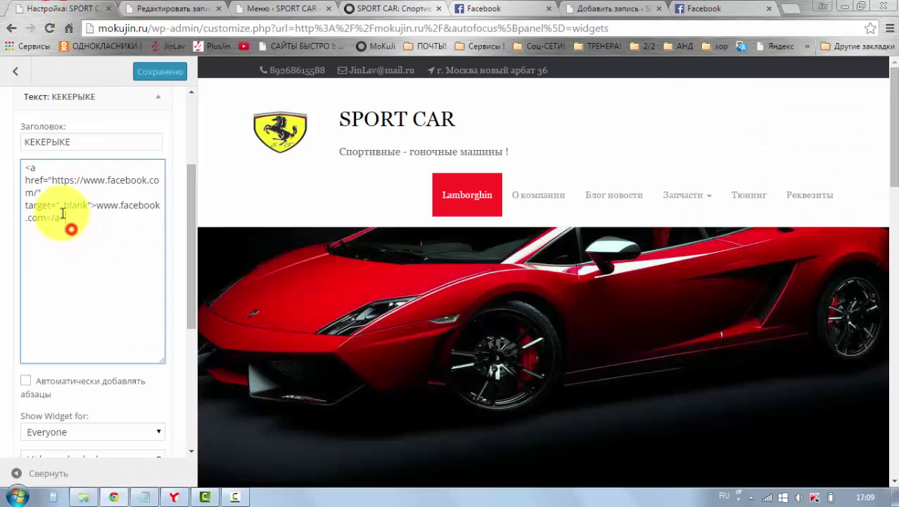
drag(70, 221, 26, 173)
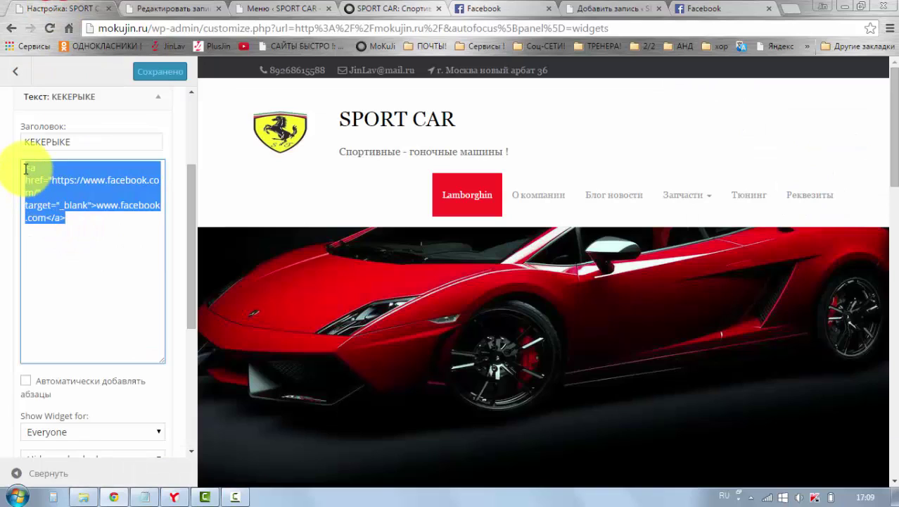
key(BackSpace)
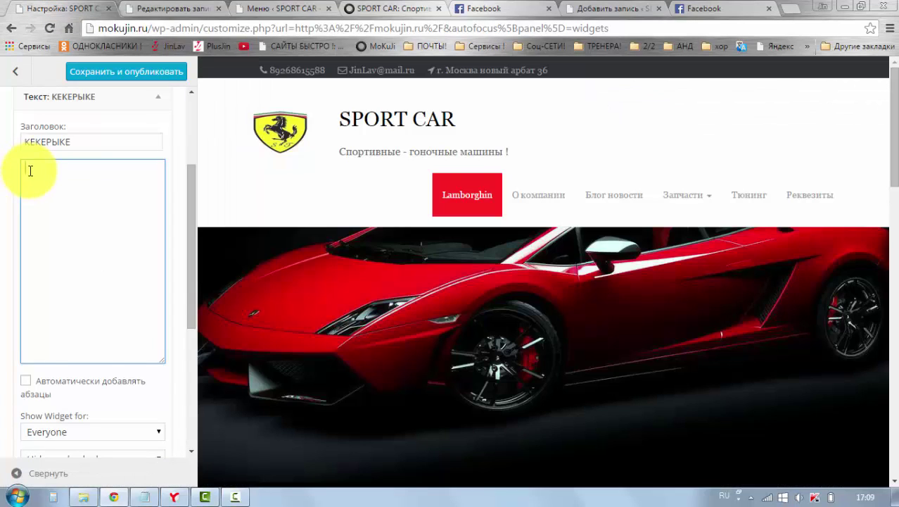
right_click(28, 170)
click(86, 249)
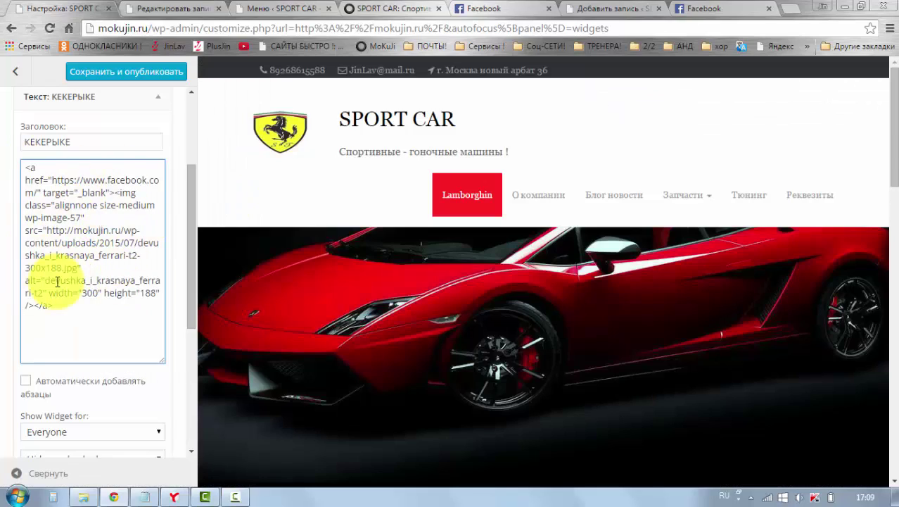
click(136, 76)
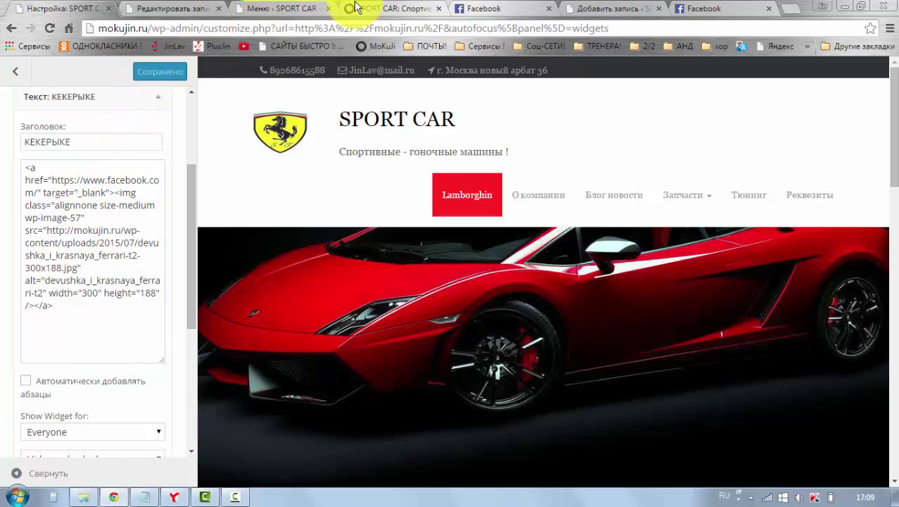
- Reload the live SPORT CAR site, test the КЕКЕРЫКЕ sidebar image's Facebook link, and close the two extra Facebook pages
click(333, 15)
click(50, 29)
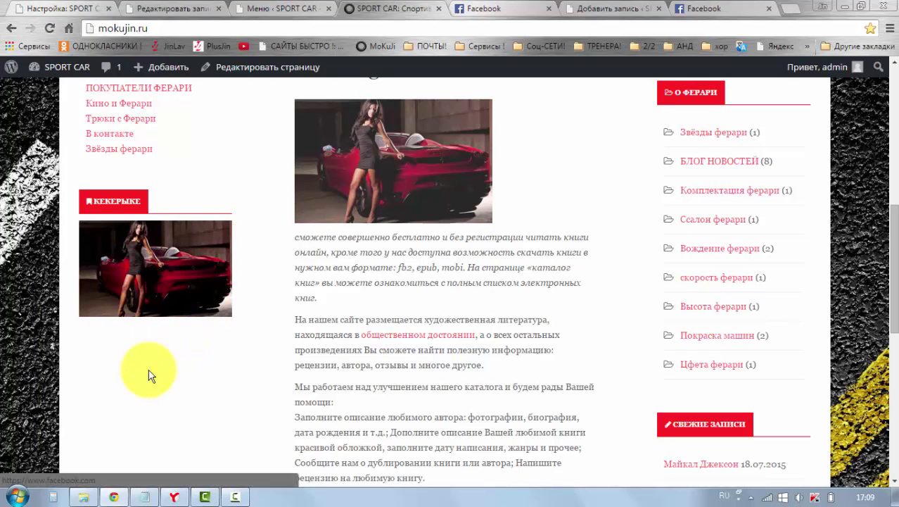
click(123, 297)
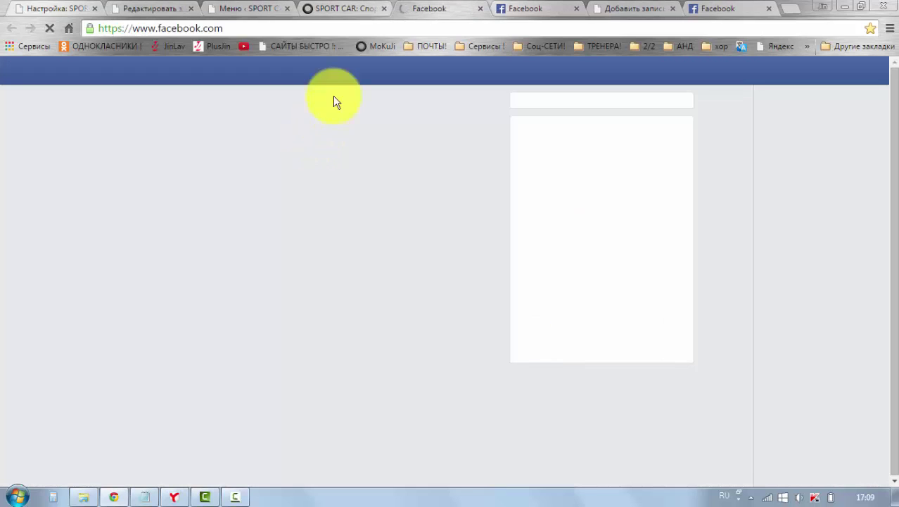
click(577, 8)
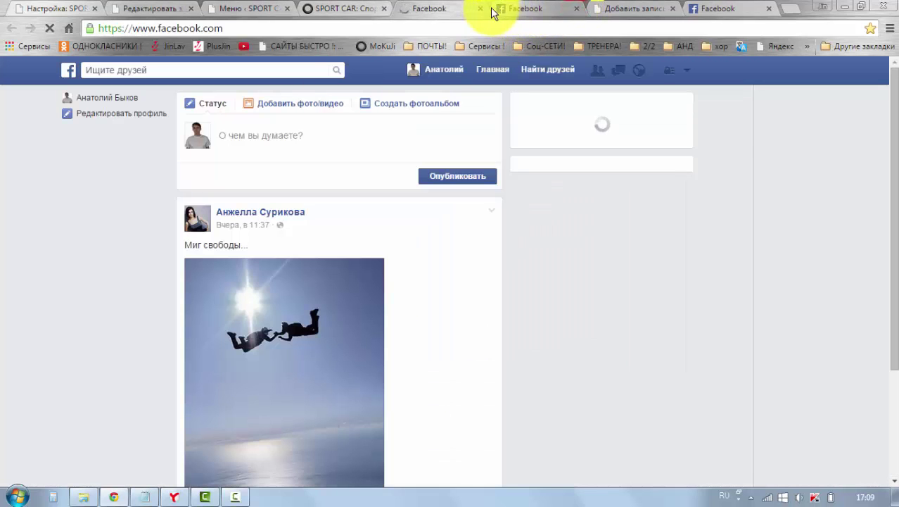
click(481, 9)
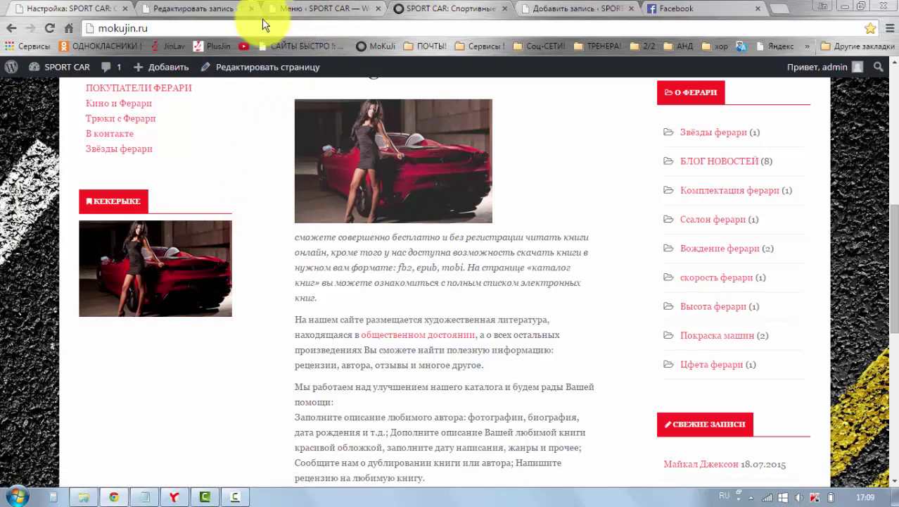
- Go to the Майкал Джексон post's editor and compare its body in the HTML source and visual editing modes
click(185, 9)
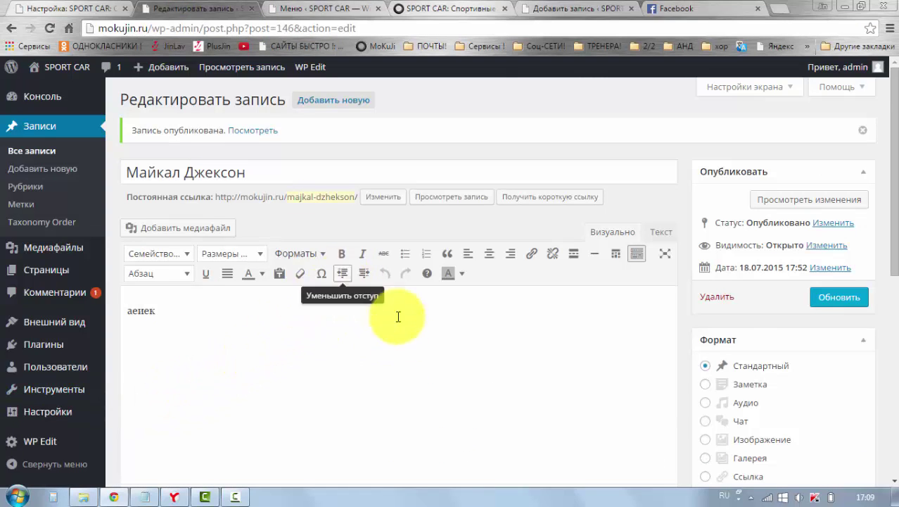
scroll(371, 315, down, 1)
scroll(370, 310, up, 1)
mouse_move(151, 67)
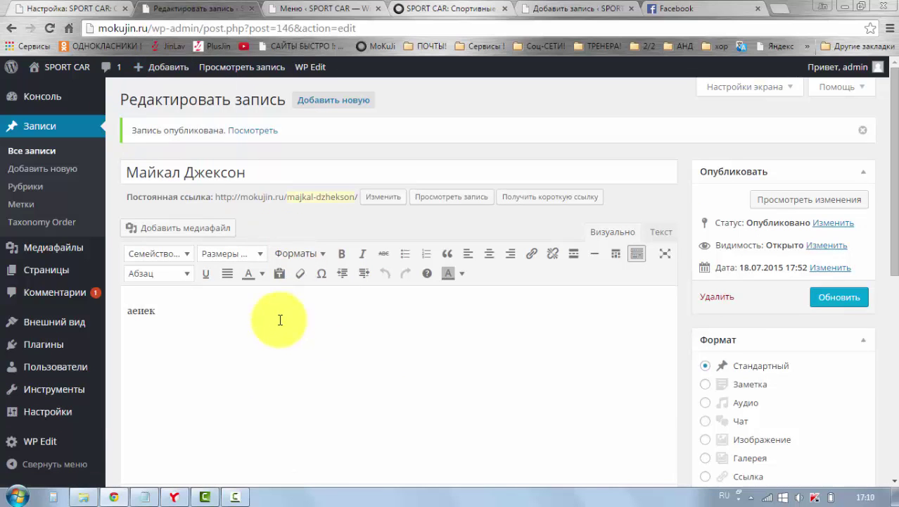
scroll(264, 310, down, 1)
scroll(263, 309, up, 1)
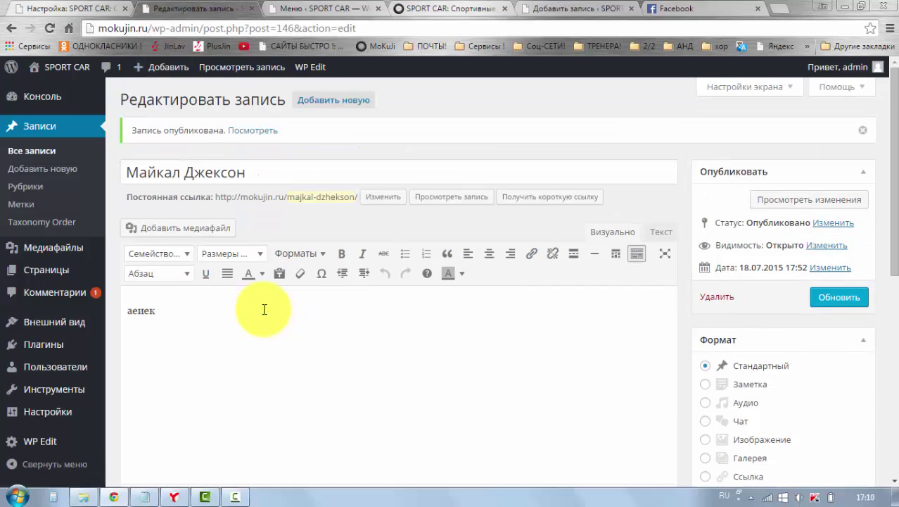
scroll(253, 307, down, 1)
click(661, 167)
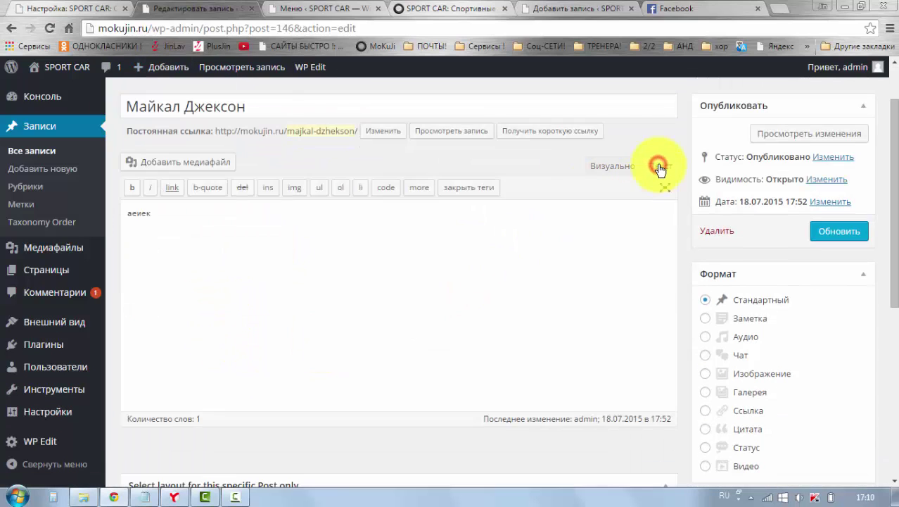
click(628, 172)
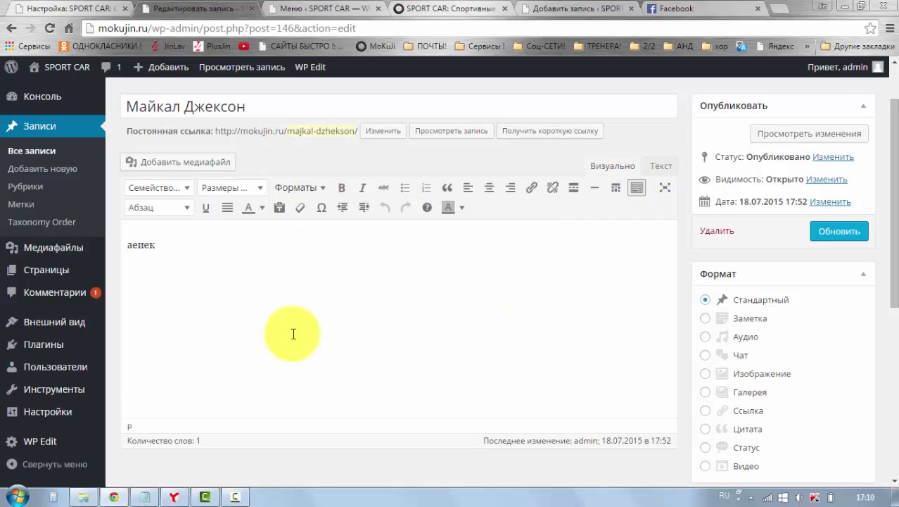
click(662, 168)
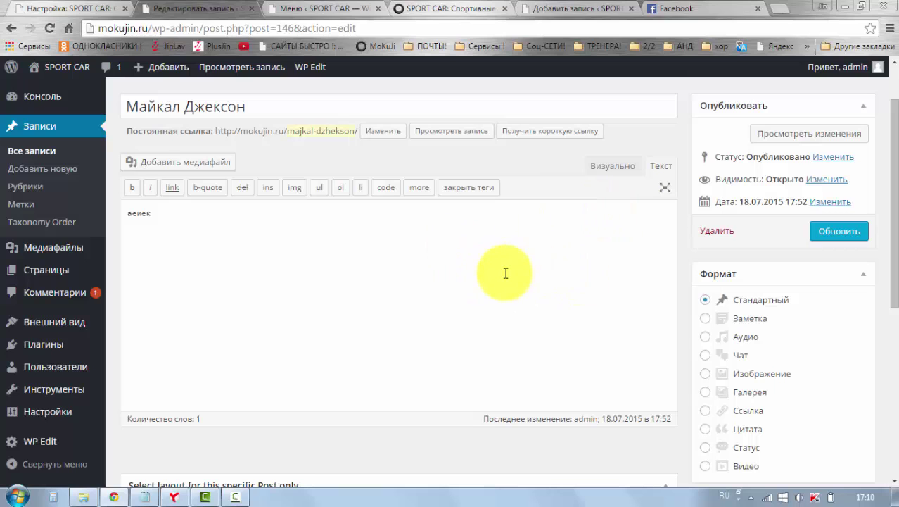
- Return the Майкал Джексон post to visual editing mode and delete its existing body text
click(612, 169)
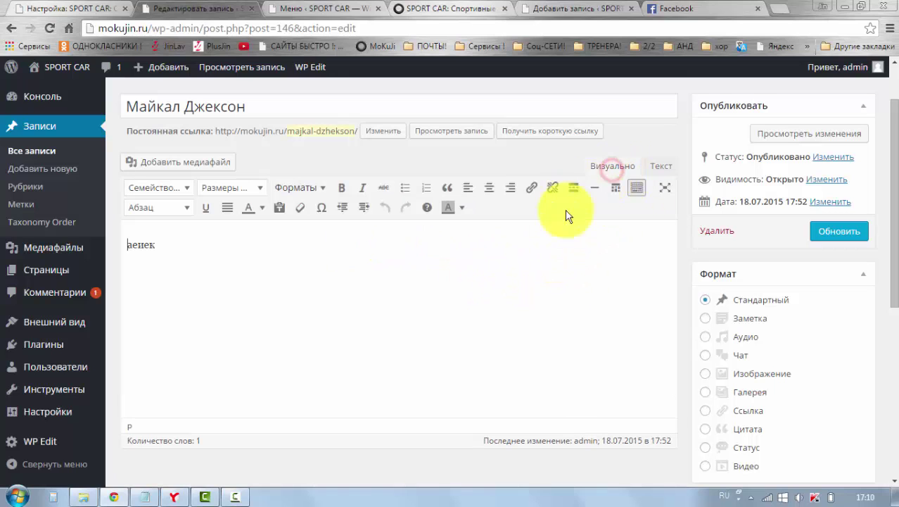
click(184, 246)
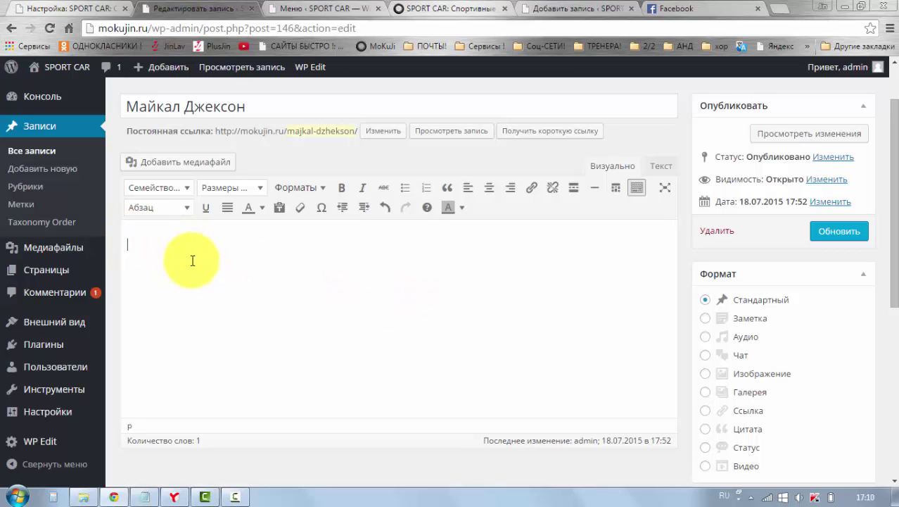
- Insert the green abstract background image from the media library into the Майкал Джексон post's empty body
click(183, 164)
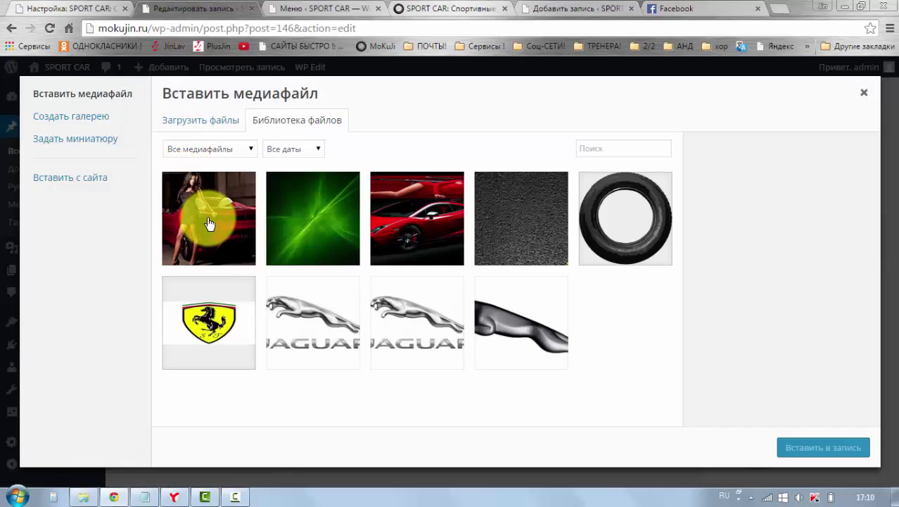
click(296, 216)
click(793, 449)
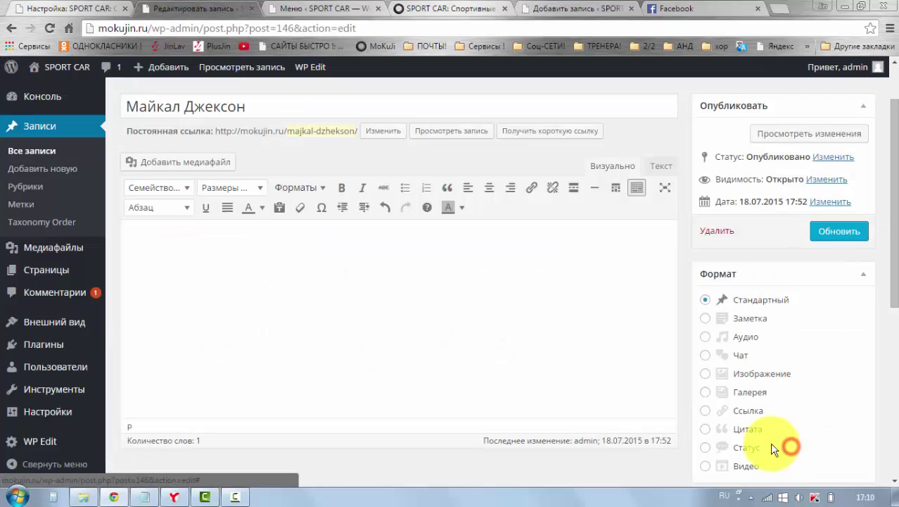
click(504, 369)
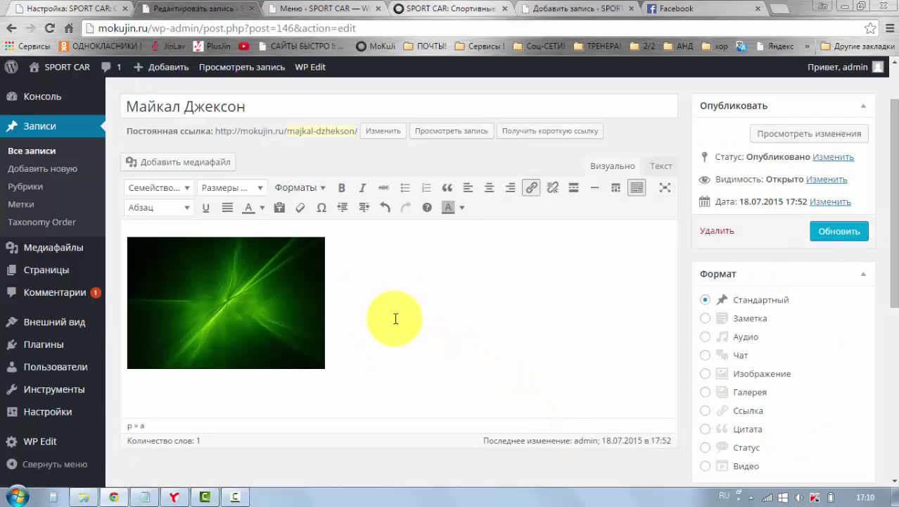
- Check the green image's destination URL in its link settings and leave the link as it is
click(248, 309)
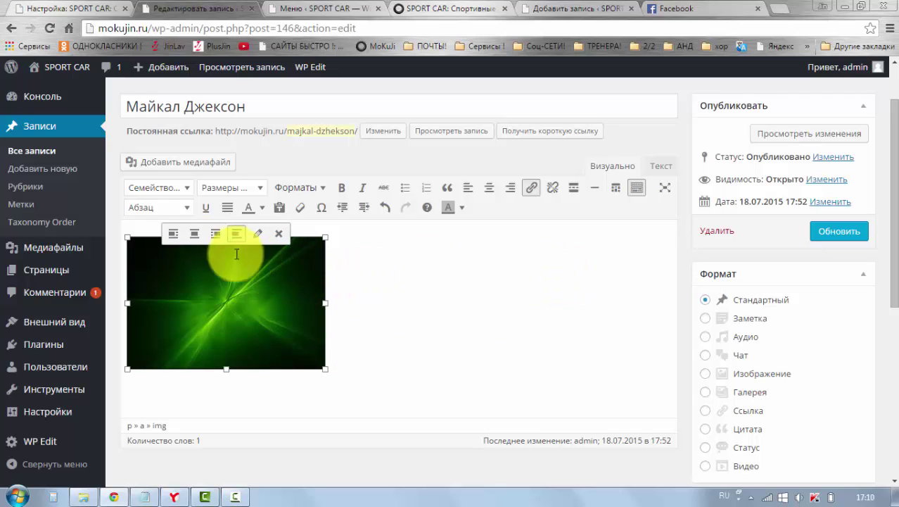
click(531, 188)
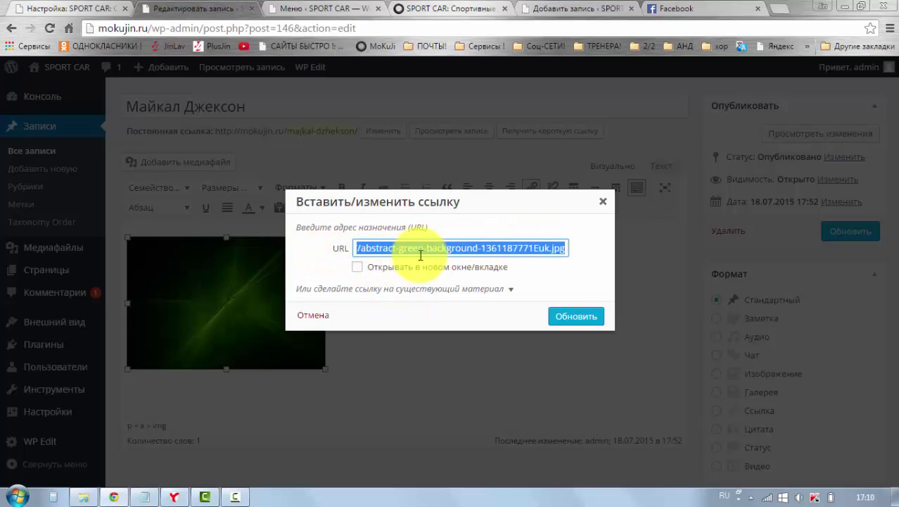
click(603, 201)
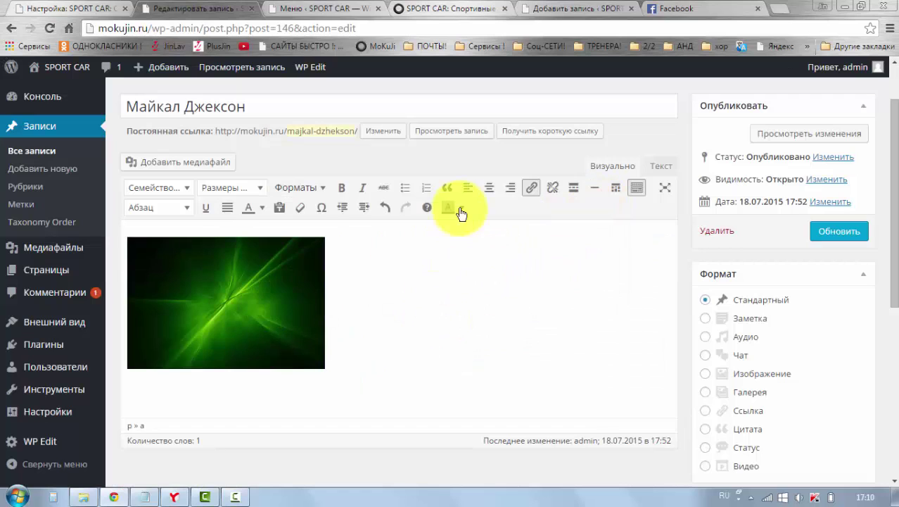
- Update the Майкал Джексон post, and test the green image's link in the post preview, returning to the preview page
click(824, 239)
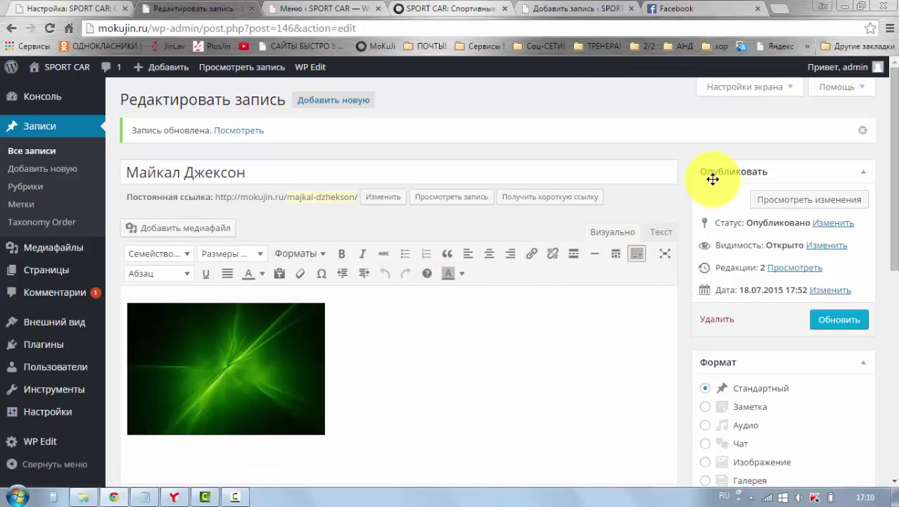
click(764, 201)
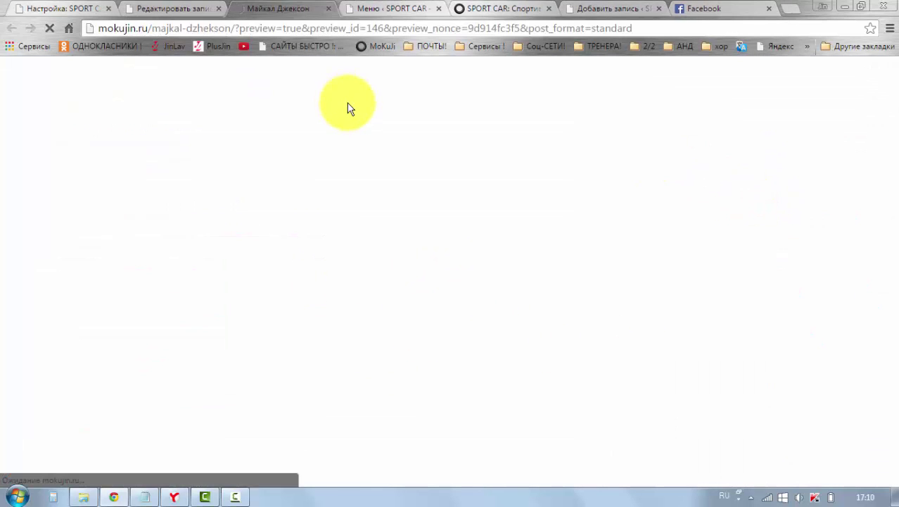
scroll(359, 177, down, 7)
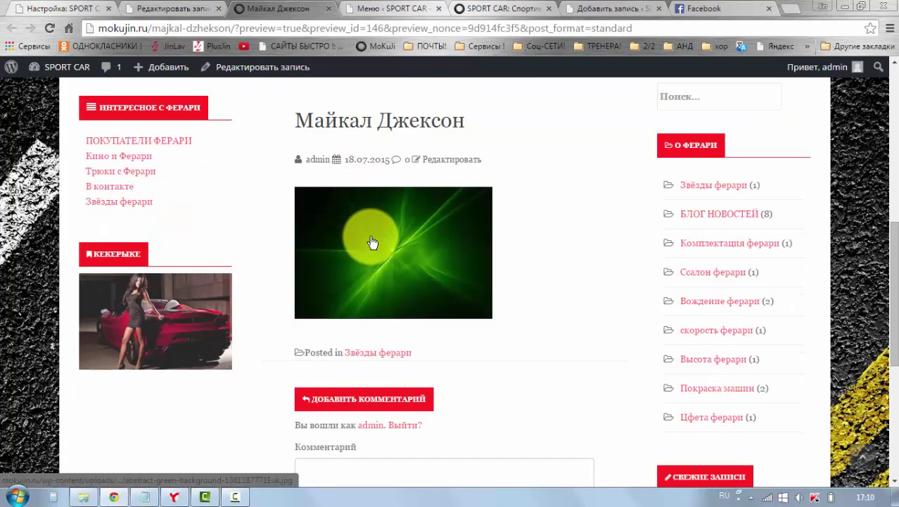
click(371, 242)
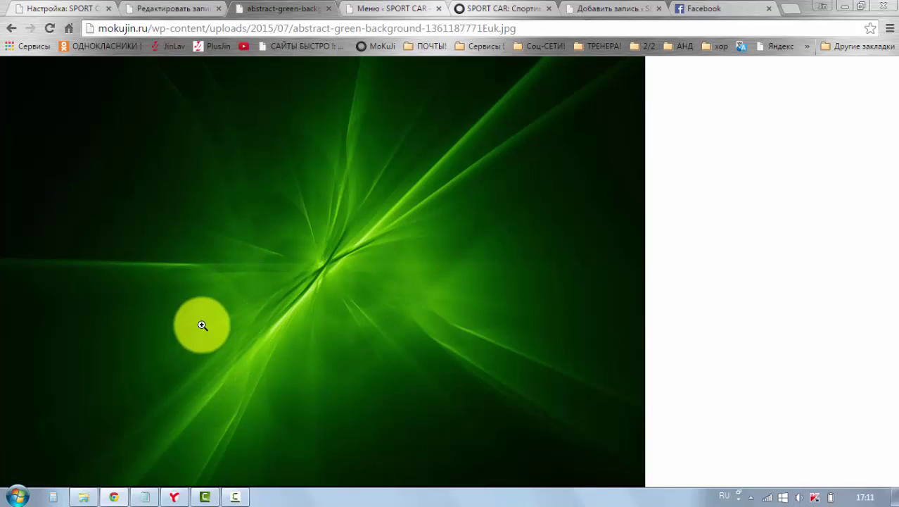
click(12, 29)
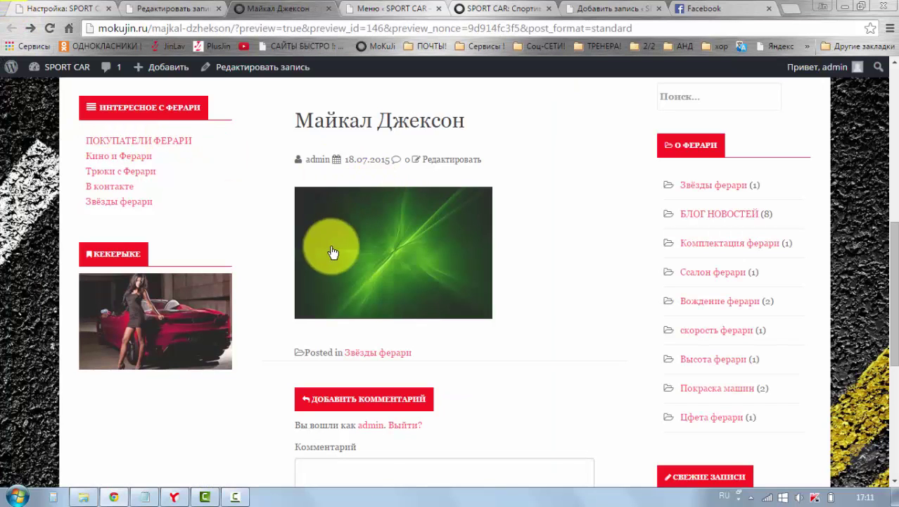
- Remove the link from the green image in the post editor, check its HTML source, and update the post
click(169, 10)
click(442, 354)
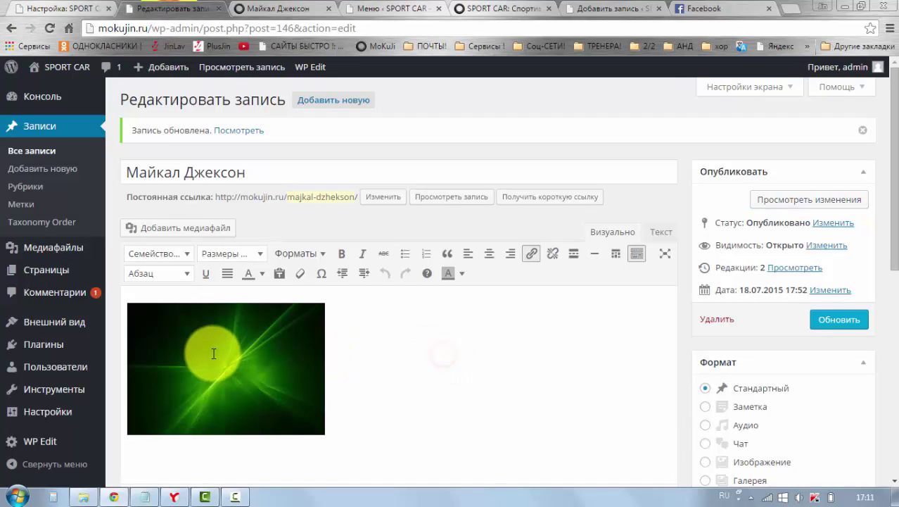
click(213, 352)
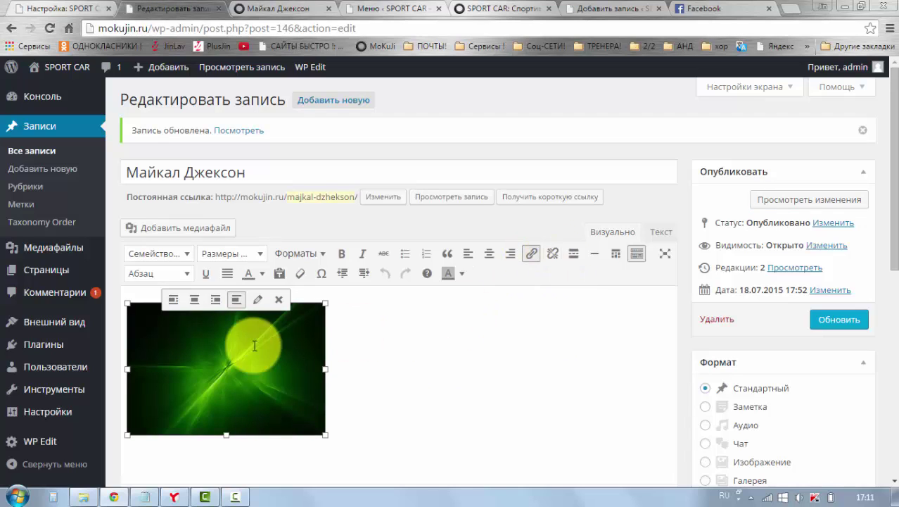
click(532, 258)
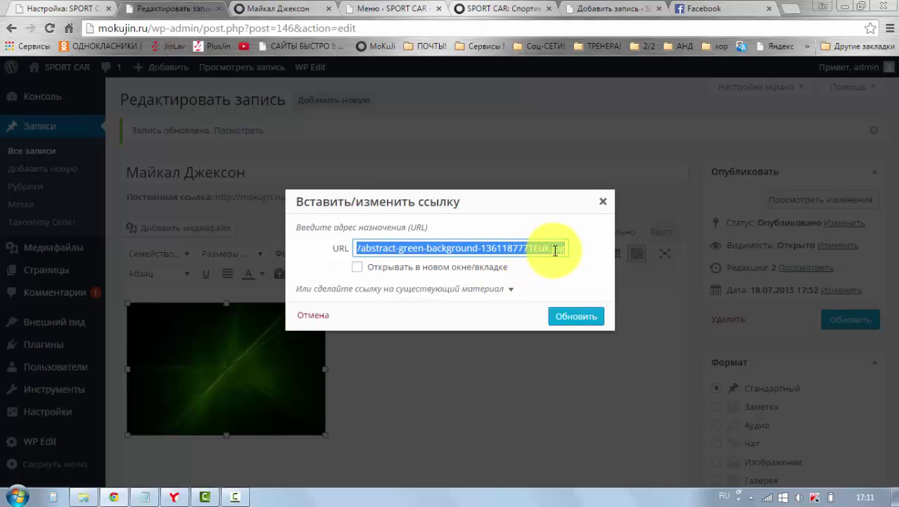
key(BackSpace)
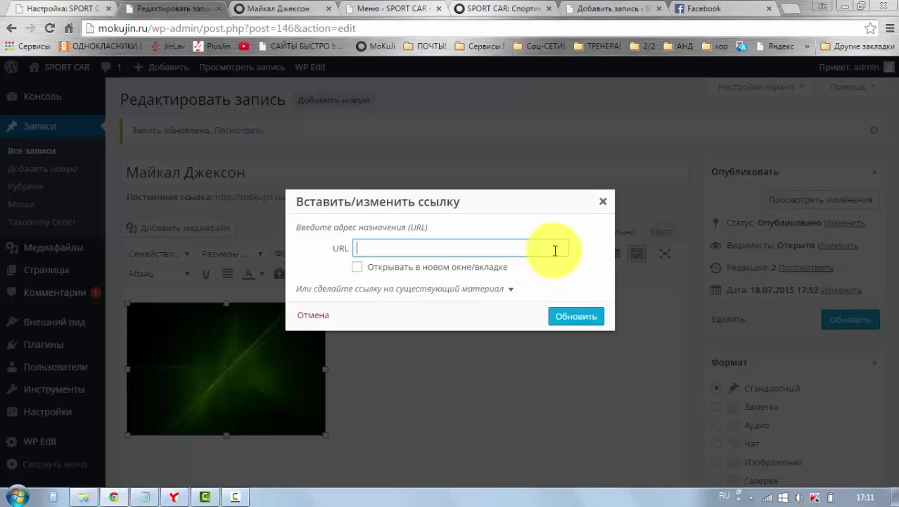
click(575, 318)
click(224, 388)
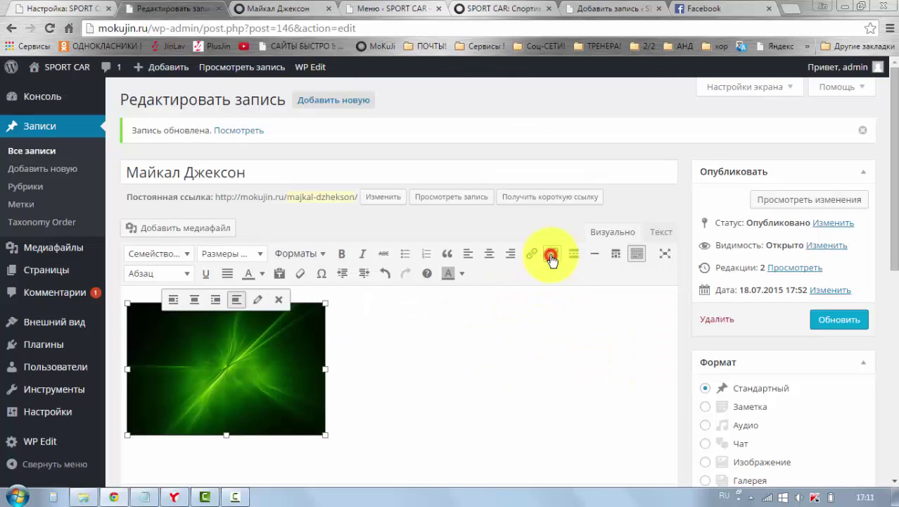
click(492, 350)
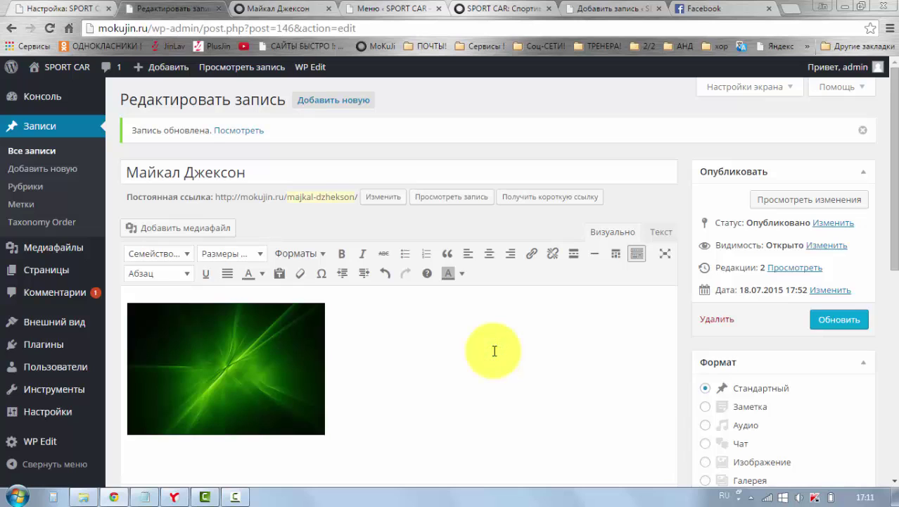
click(656, 235)
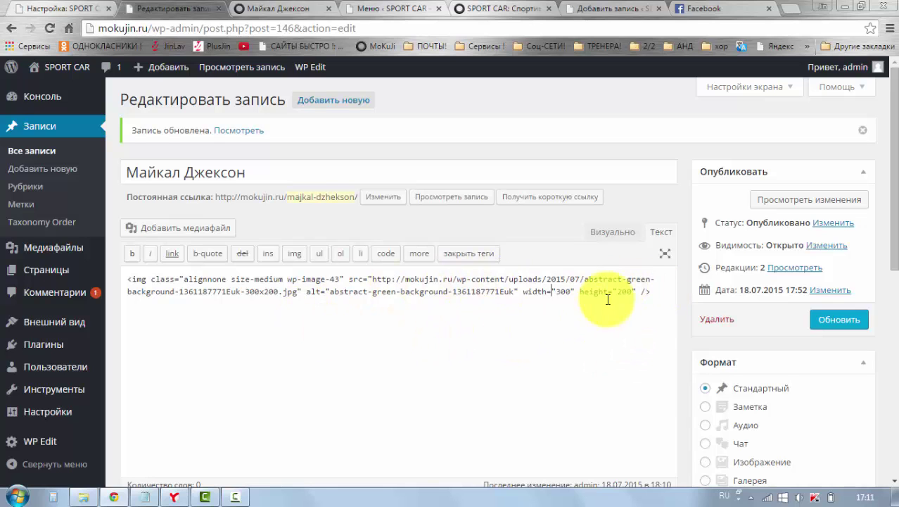
click(829, 325)
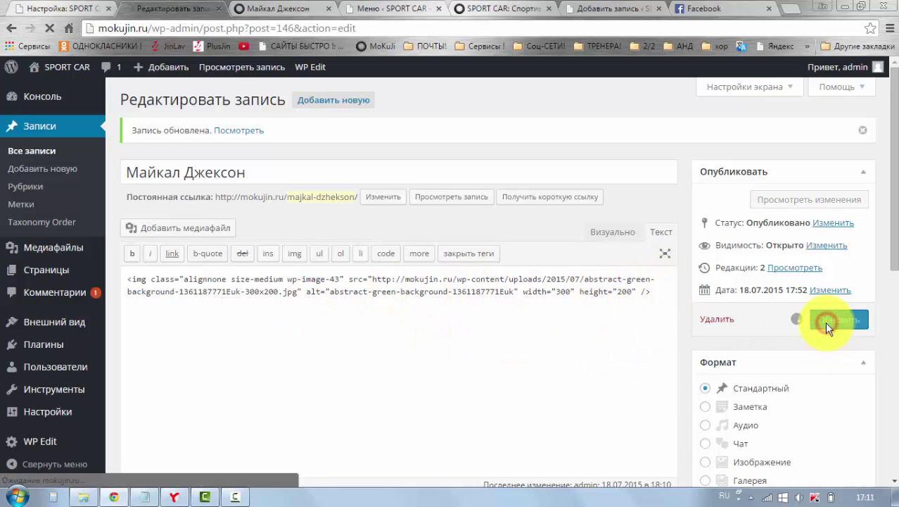
- Close the old preview and menu pages, and test the green image for a link in a fresh post preview
middle_click(371, 10)
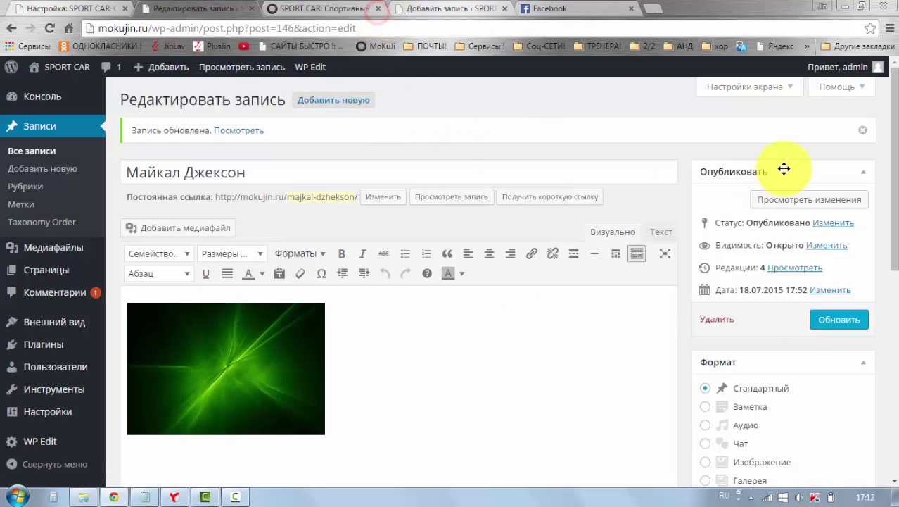
click(795, 205)
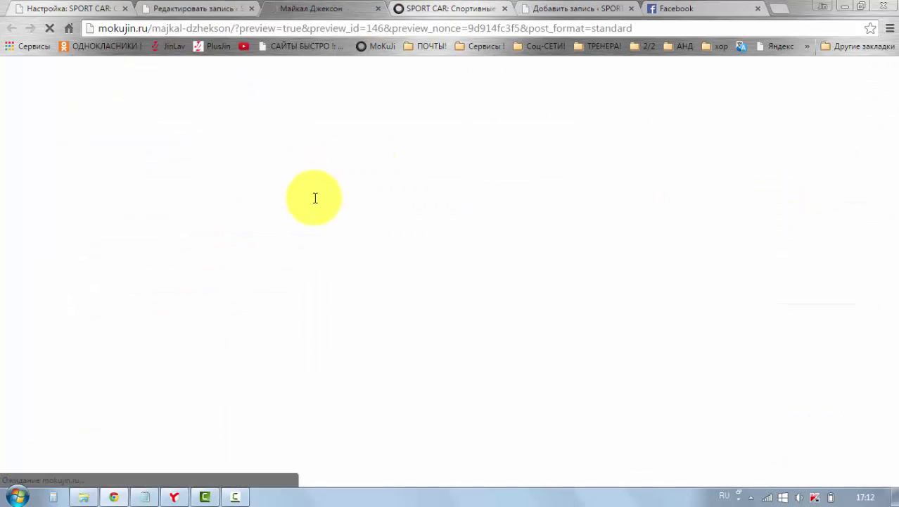
scroll(328, 241, down, 5)
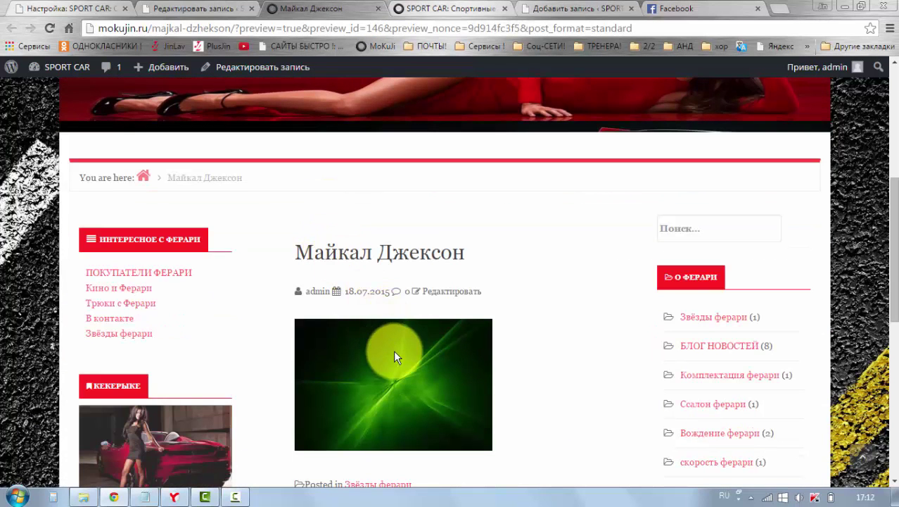
click(394, 353)
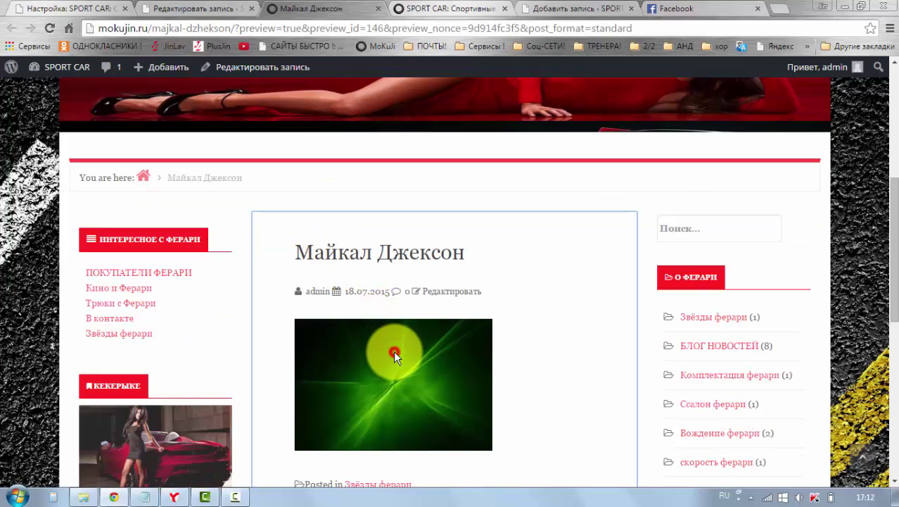
click(396, 378)
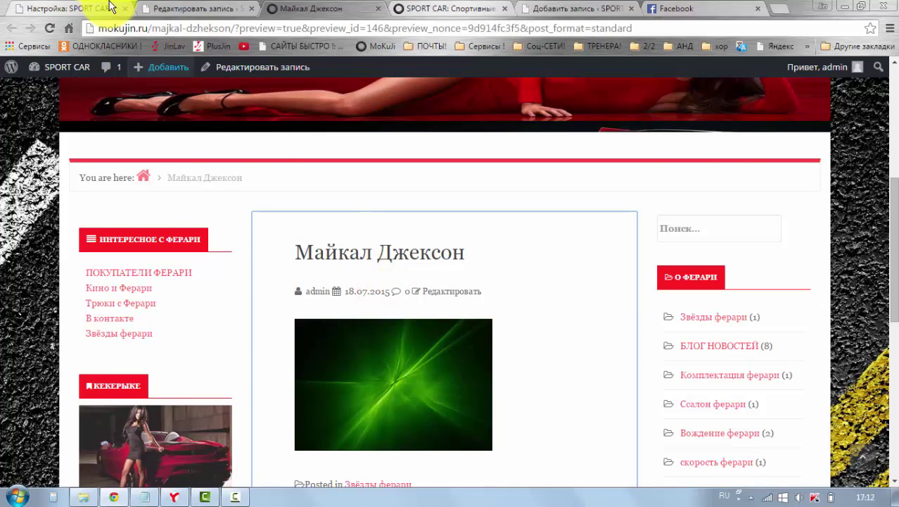
- Return to the post editor and review the unlinked image's HTML source, ending in visual editing mode
click(160, 10)
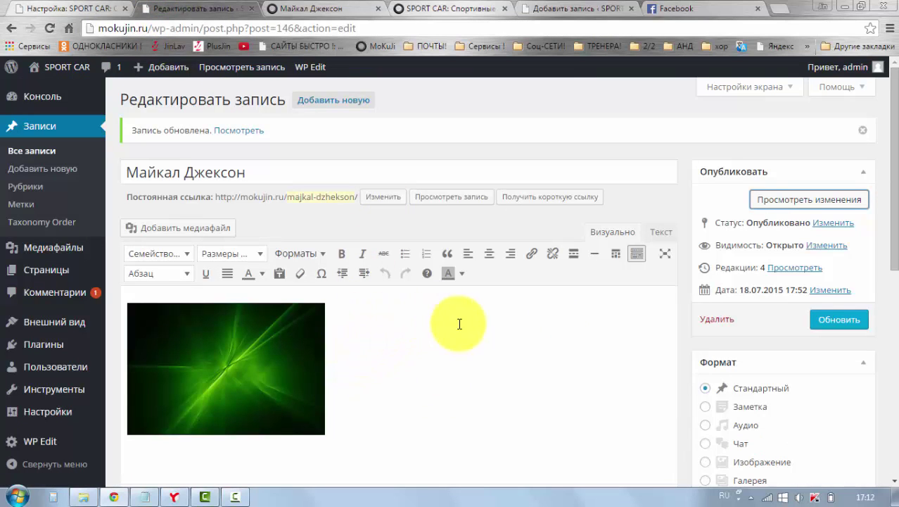
click(403, 349)
scroll(387, 331, down, 1)
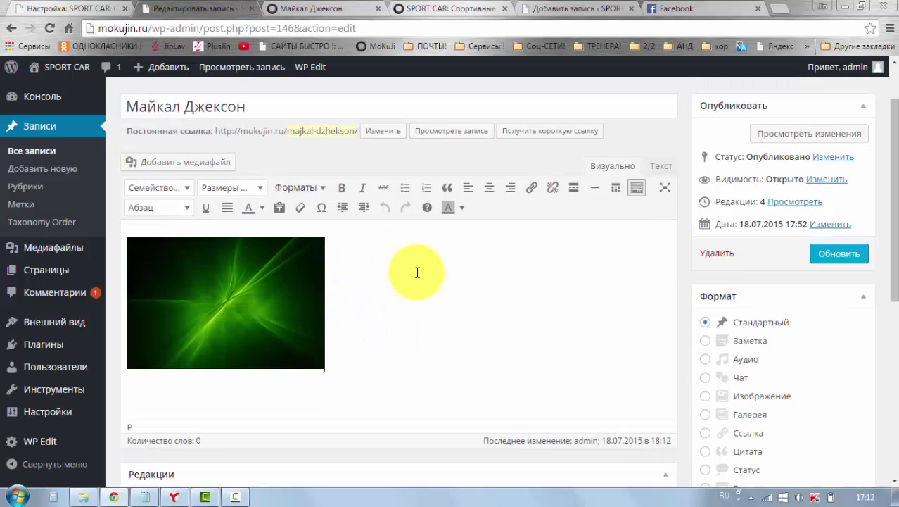
click(660, 169)
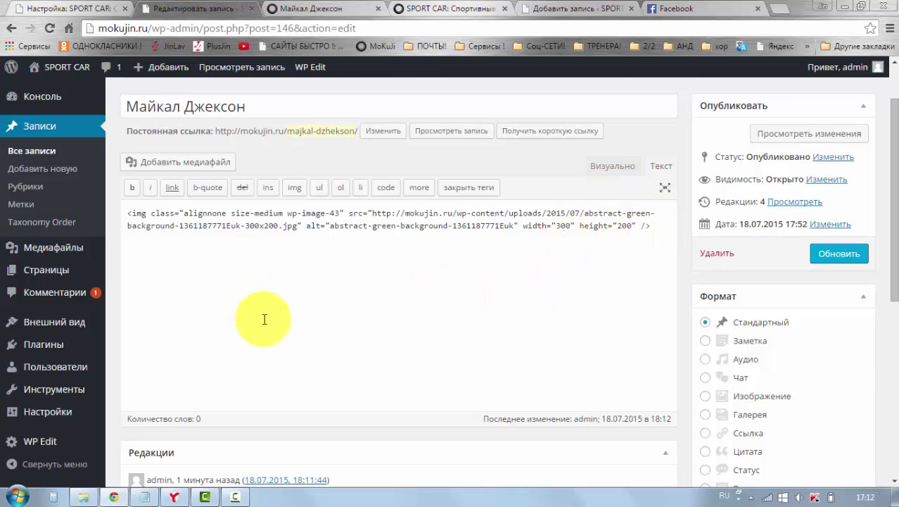
click(611, 169)
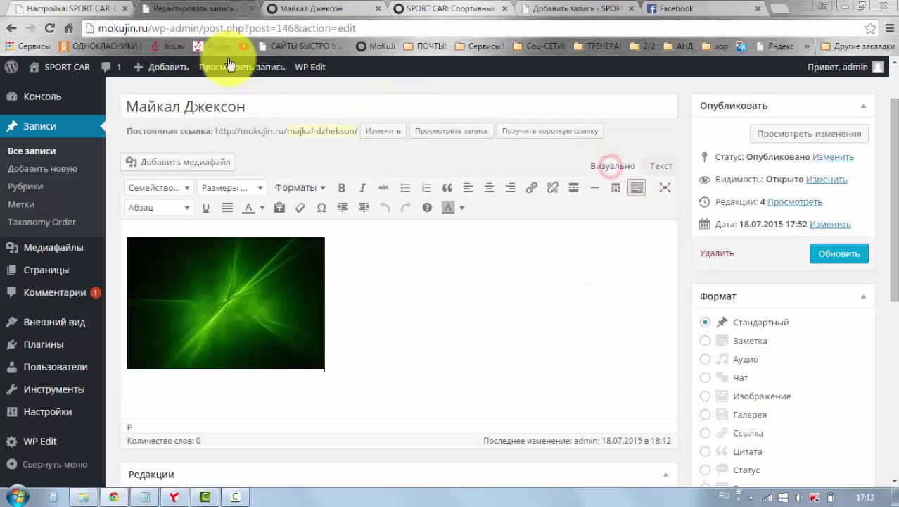
- Return to the customizer, collapse the КЕКЕРЫКЕ text widget, and reopen the widget areas with the Primary area collapsed
click(45, 8)
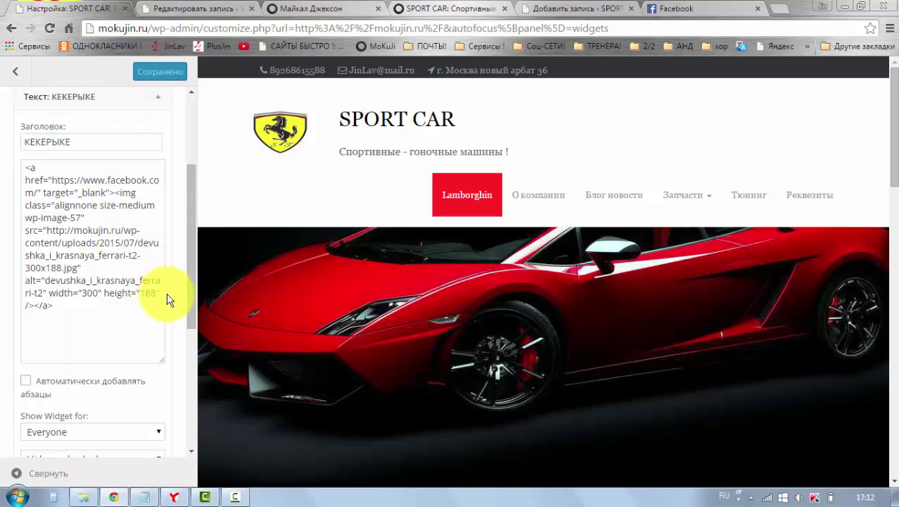
scroll(178, 264, up, 2)
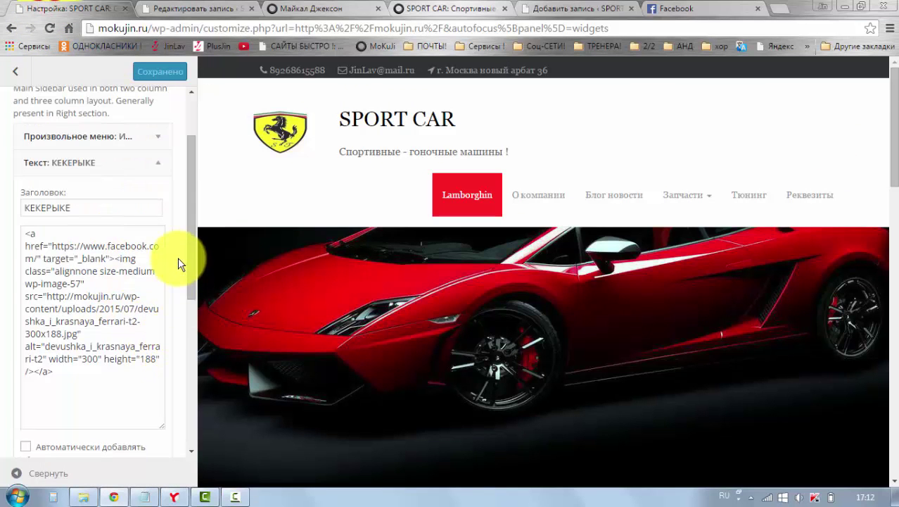
click(158, 169)
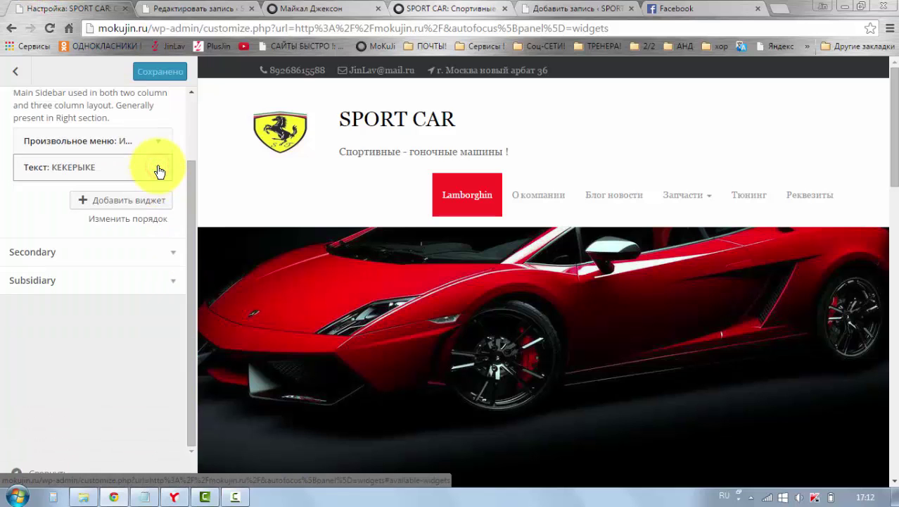
click(17, 72)
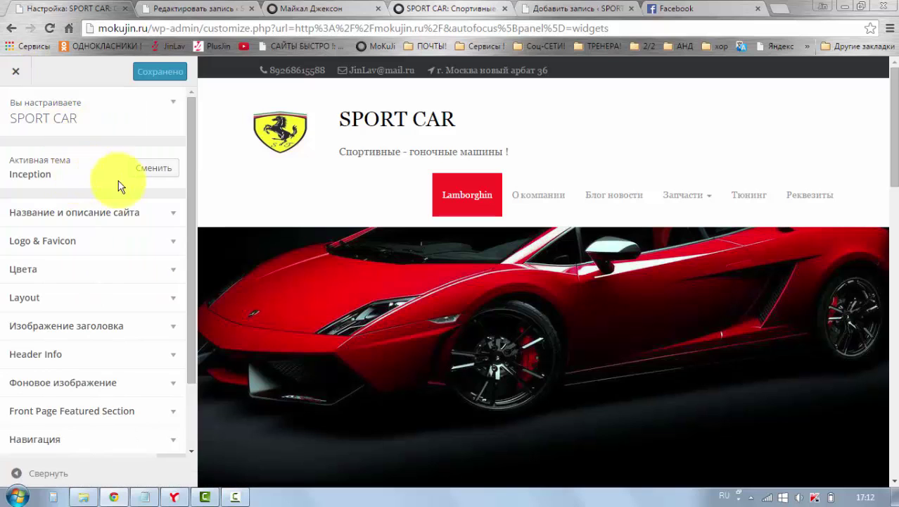
drag(188, 239, 177, 323)
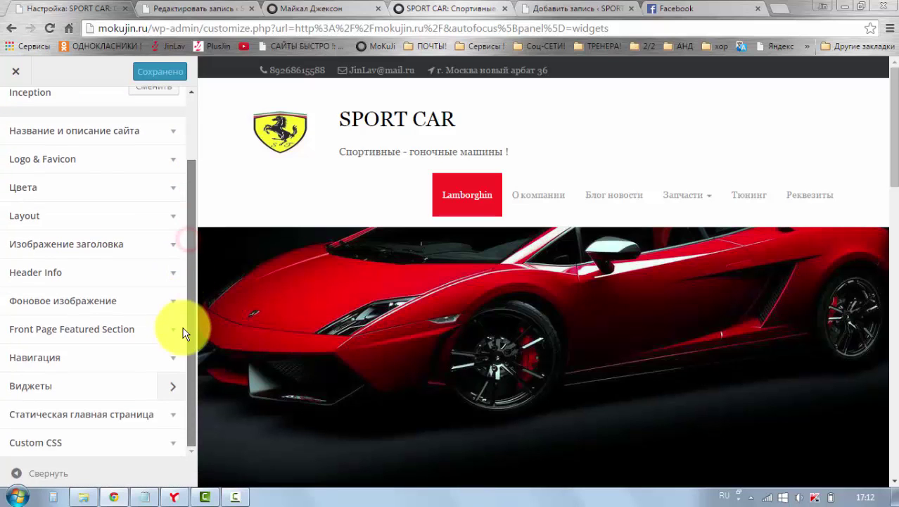
click(167, 387)
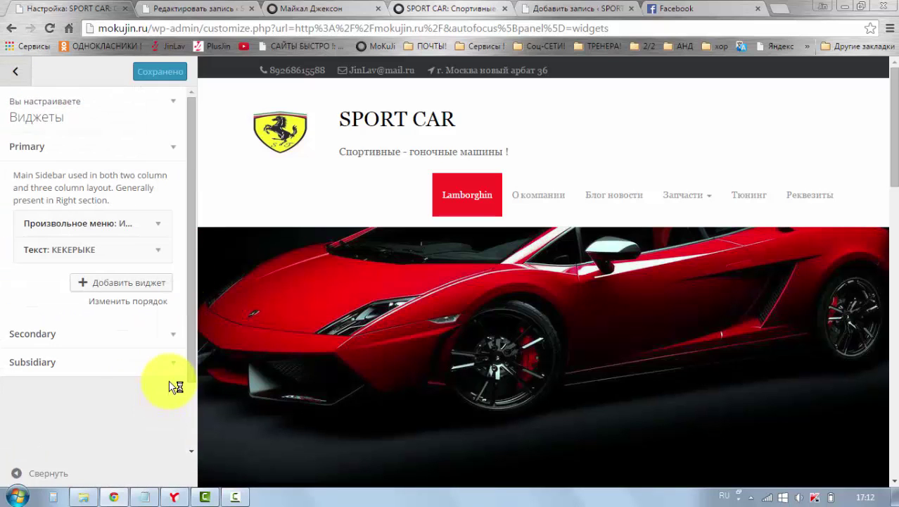
click(172, 151)
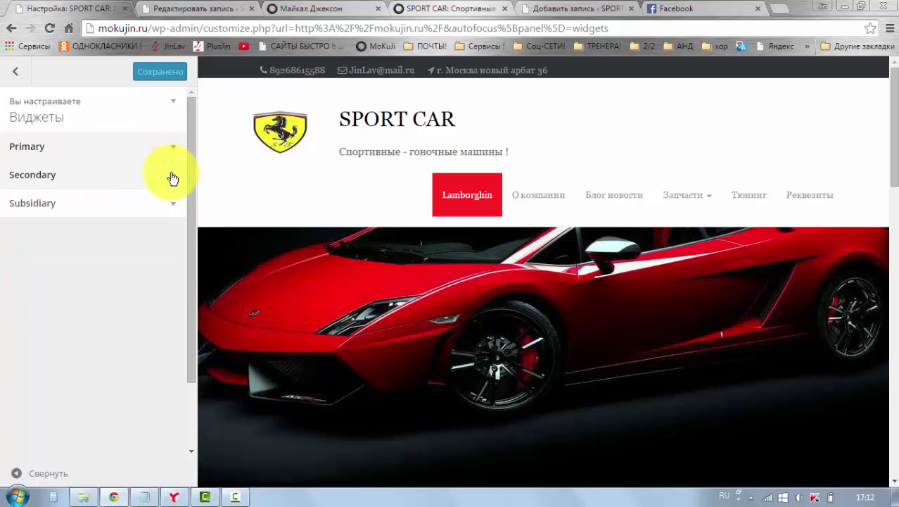
- Review the widgets placed in the Primary and Secondary areas, leaving both areas collapsed
click(172, 149)
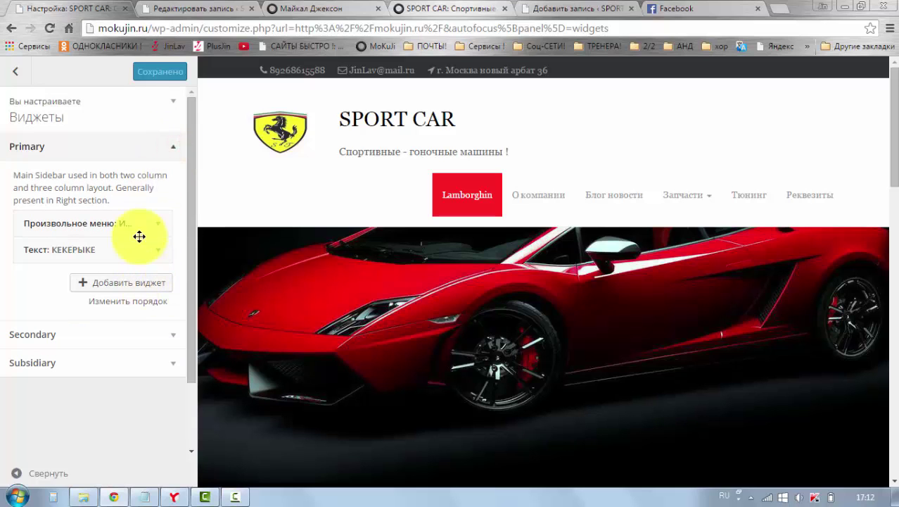
click(171, 146)
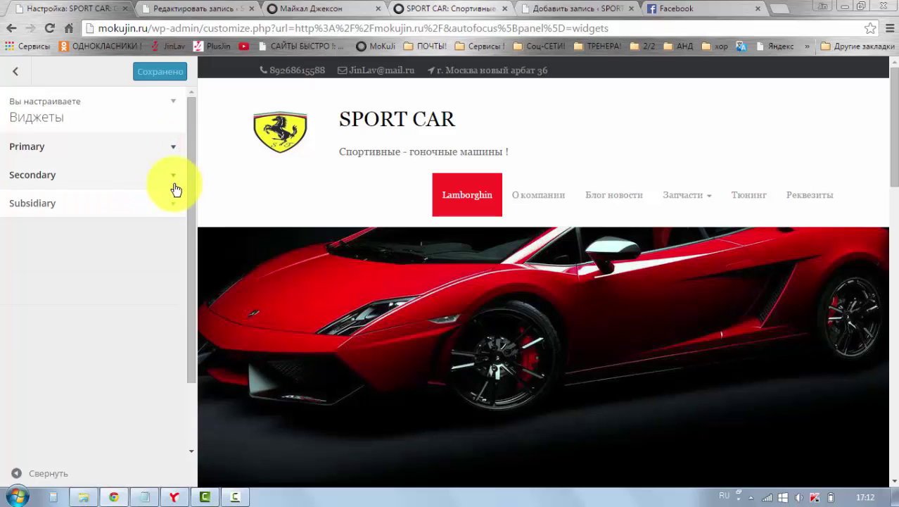
click(172, 176)
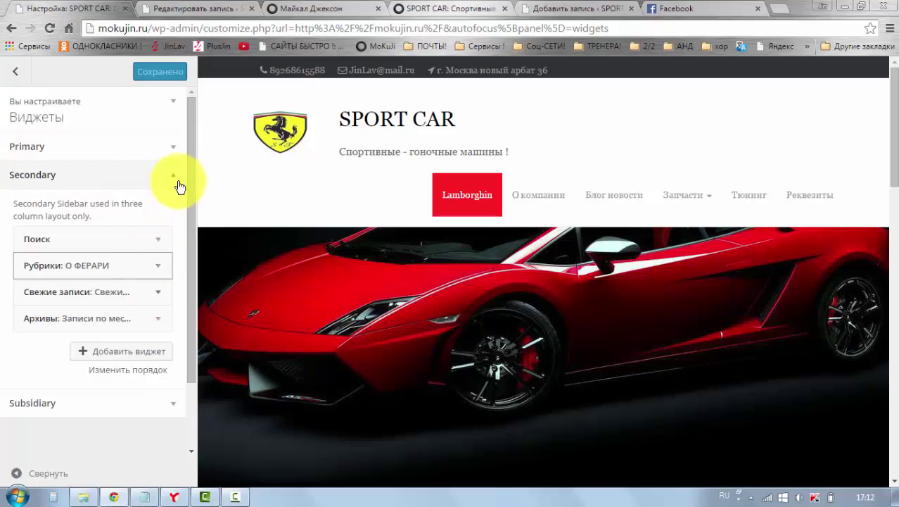
click(176, 175)
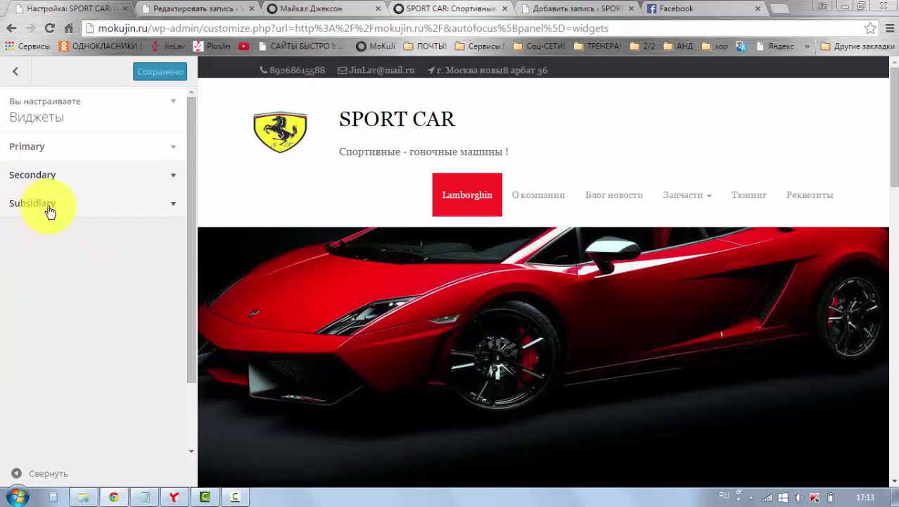
- Add a Календарь widget titled 8НР to the Subsidiary footer area and publish the change
click(174, 204)
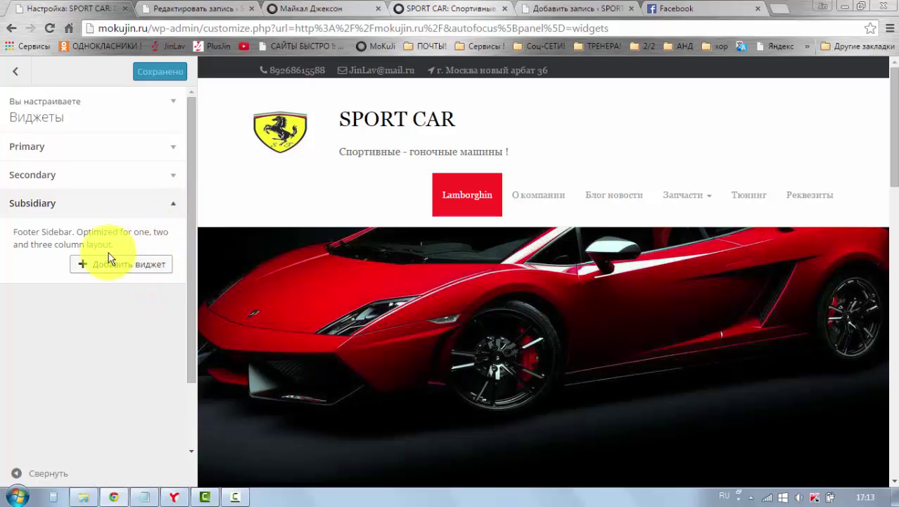
click(116, 268)
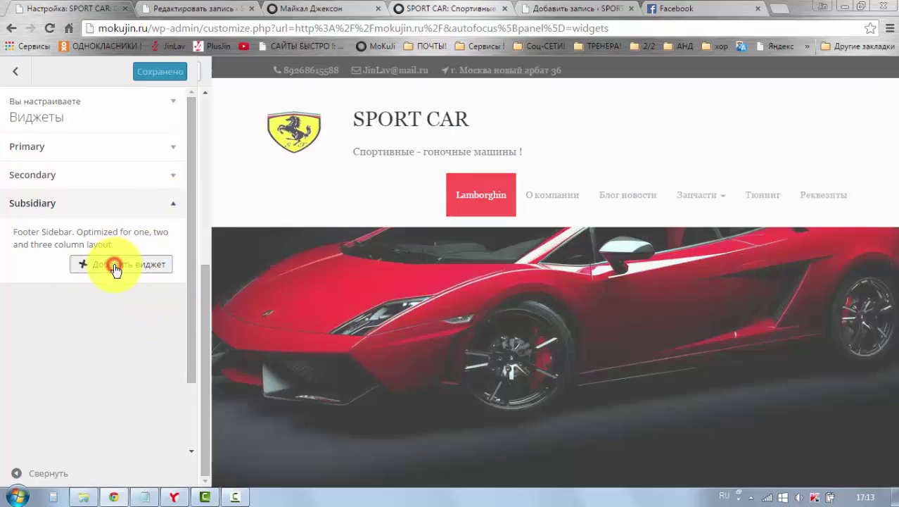
drag(387, 316, 346, 177)
click(299, 181)
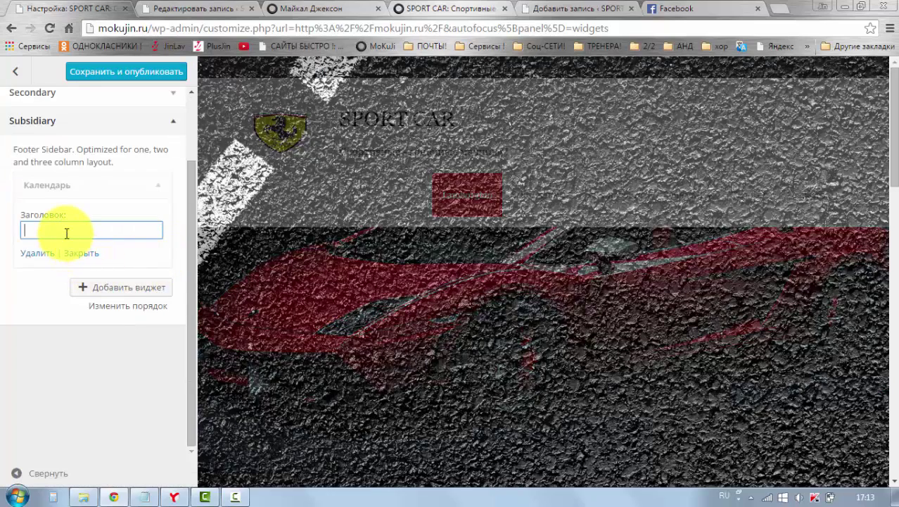
click(65, 232)
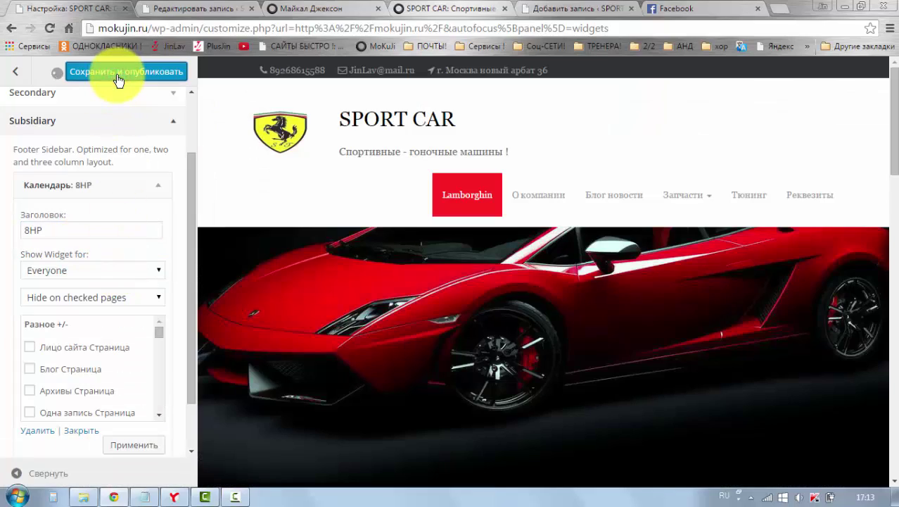
- Reload the Майкал Джексон post preview and check the calendar widget in its footer
click(291, 10)
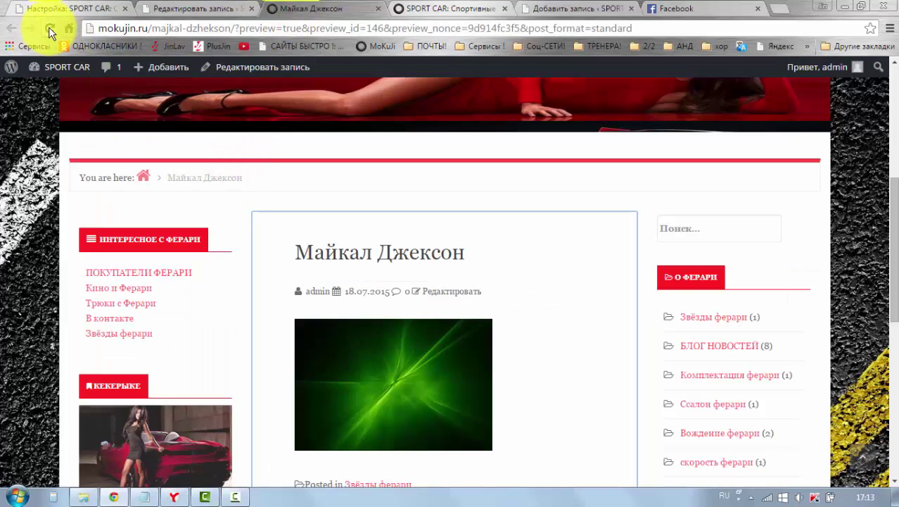
scroll(184, 236, down, 2)
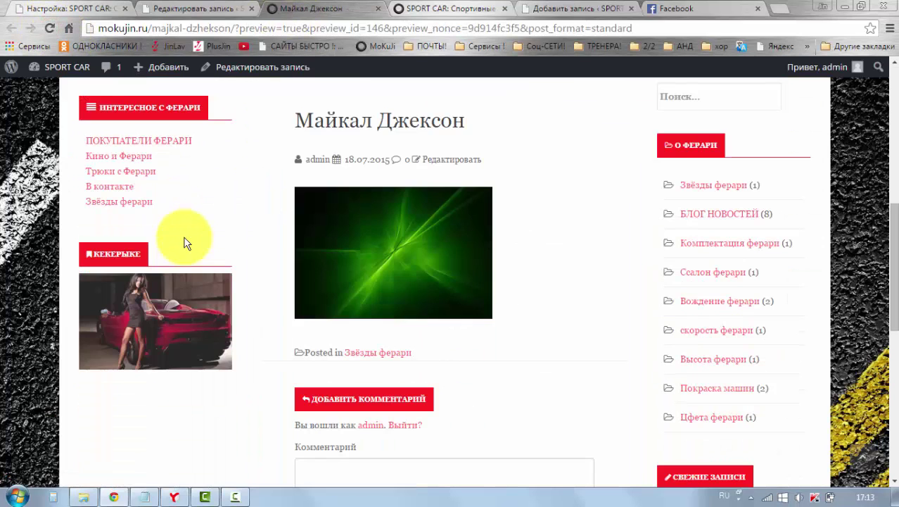
scroll(285, 178, up, 3)
scroll(271, 185, down, 5)
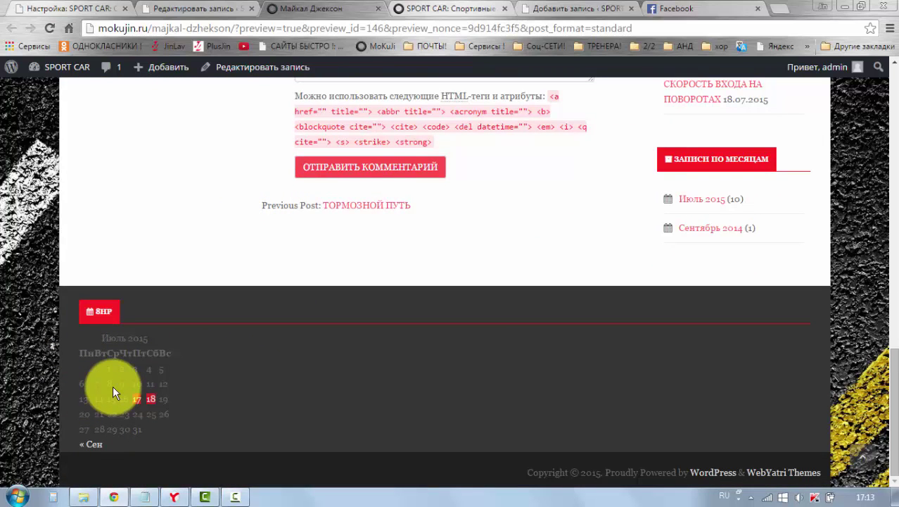
- Return to the customizer and delete the 8НР calendar widget from the Subsidiary area
click(65, 8)
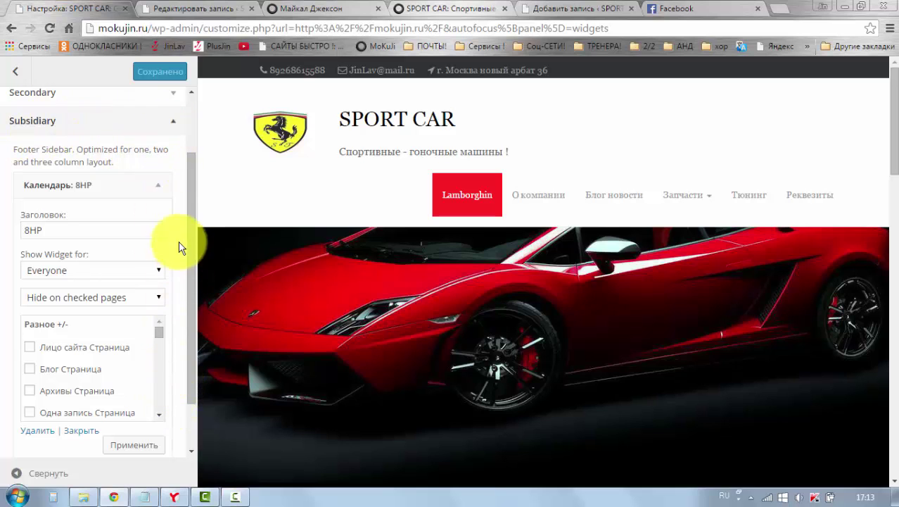
drag(195, 209, 186, 283)
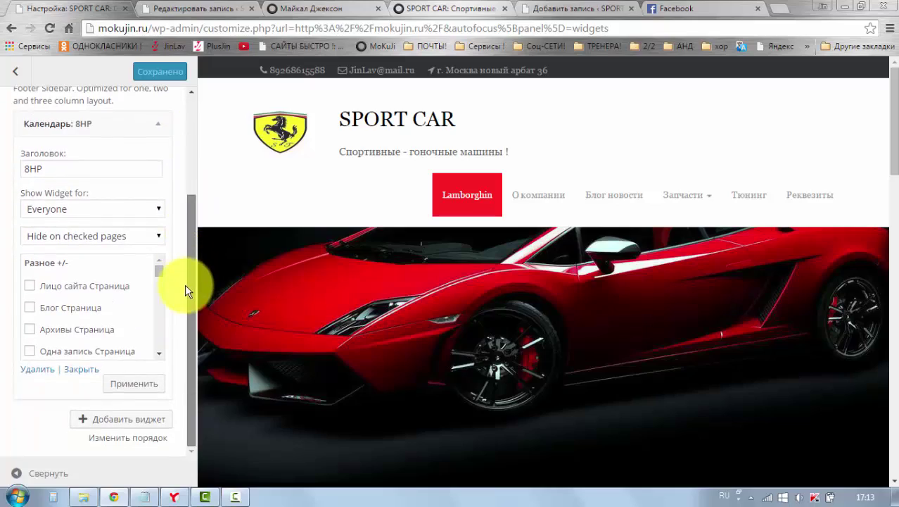
click(26, 370)
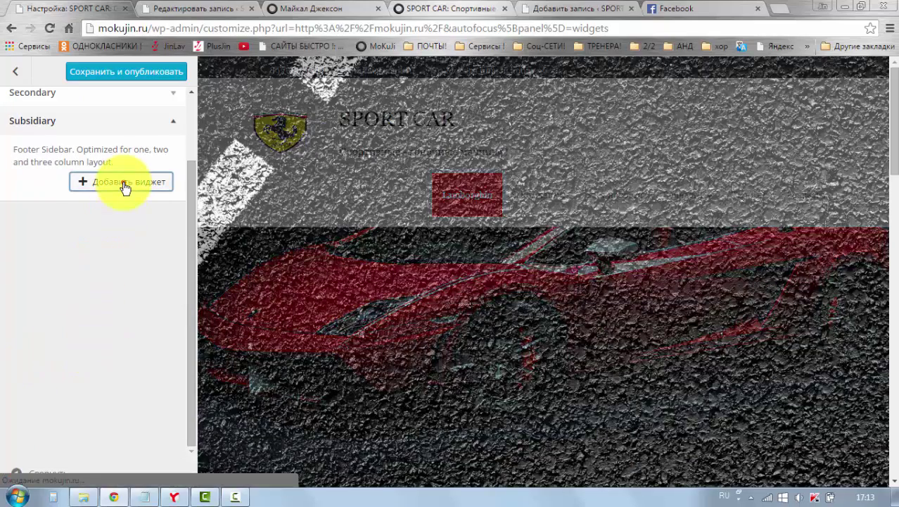
- Add a Свежие записи widget to the Subsidiary area, title it ШНГР, and publish the change
click(124, 184)
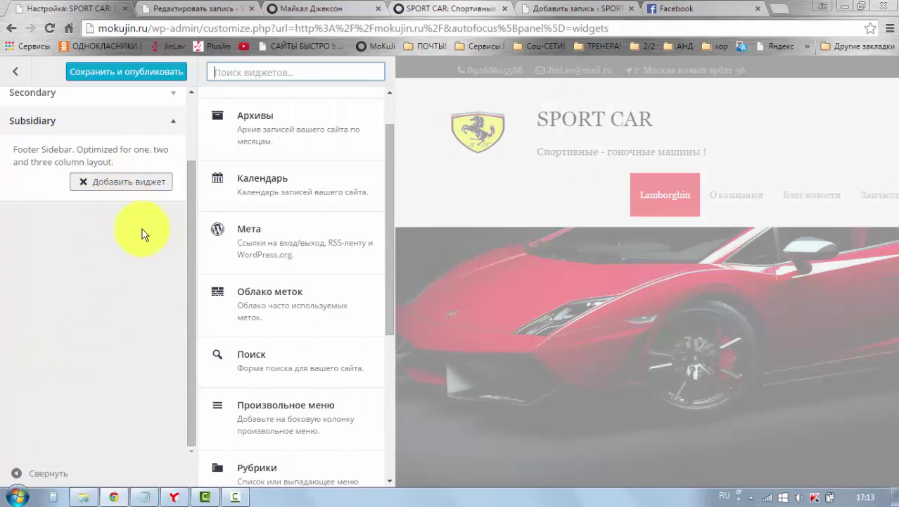
drag(386, 236, 386, 366)
click(296, 338)
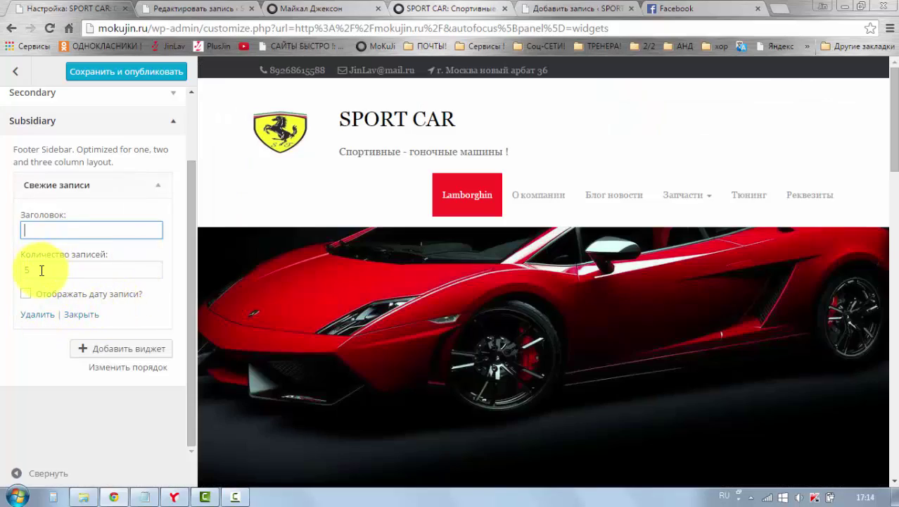
click(40, 270)
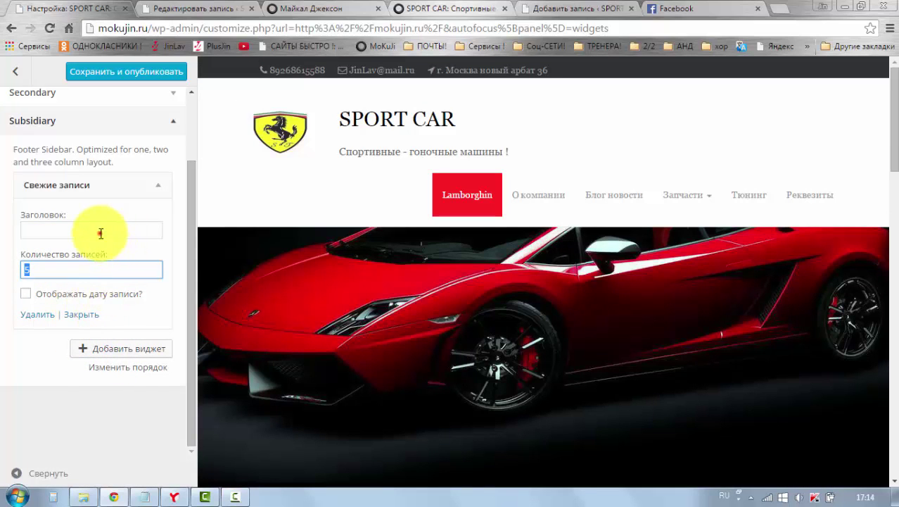
click(100, 71)
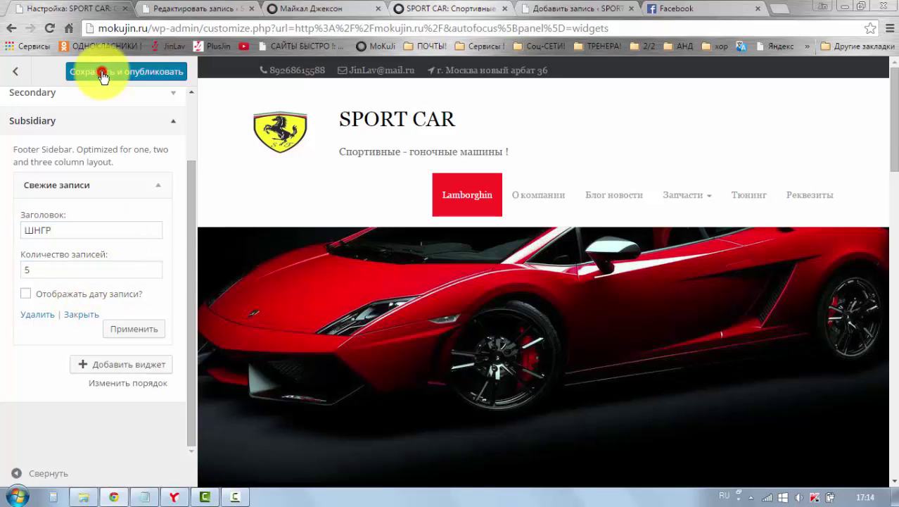
- Add a Календарь widget titled ШГР to the Subsidiary area below the recent posts widget
click(123, 366)
drag(391, 314, 391, 209)
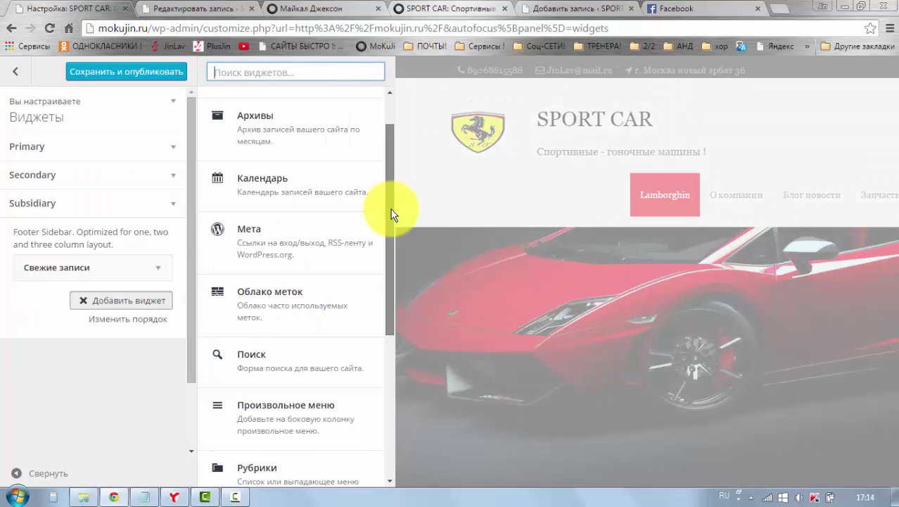
click(307, 186)
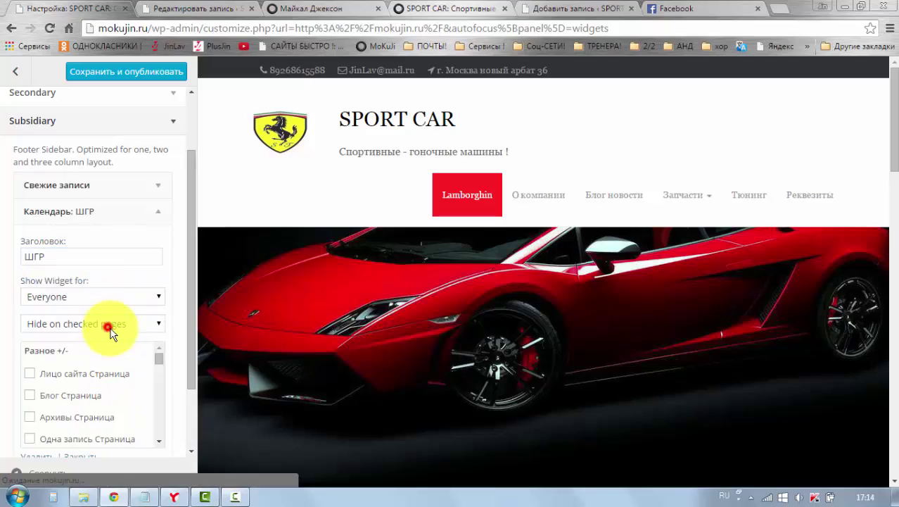
scroll(109, 331, down, 1)
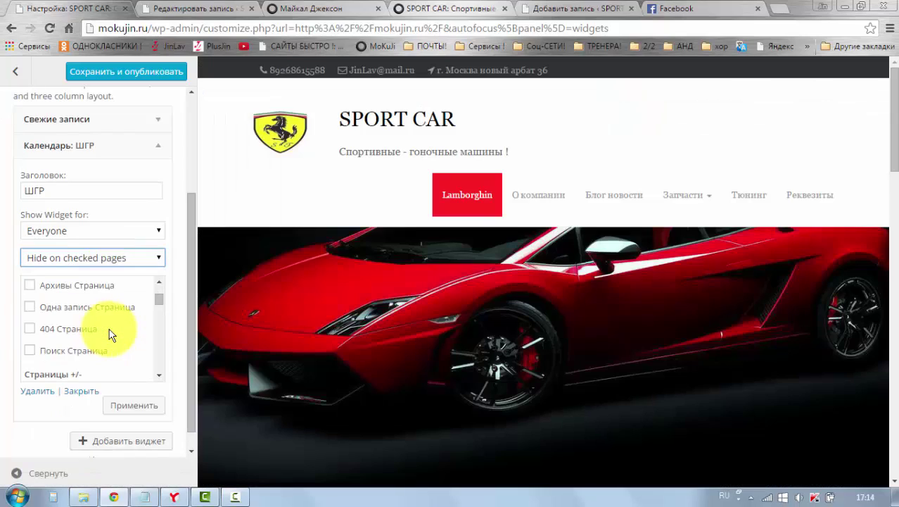
- Add a Произвольное меню widget titled ОООО to the Subsidiary area, using the menu Меню для ЛЕВОЙ колонки
click(115, 445)
scroll(358, 324, down, 2)
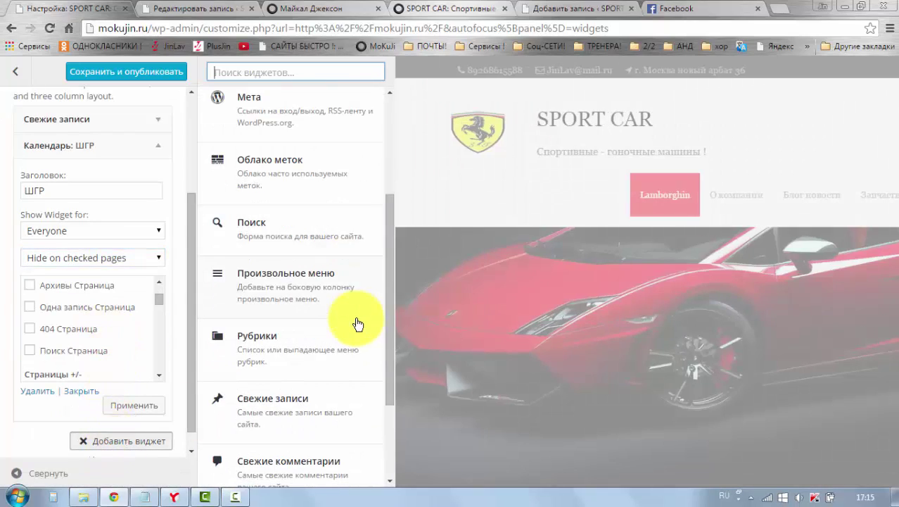
click(295, 288)
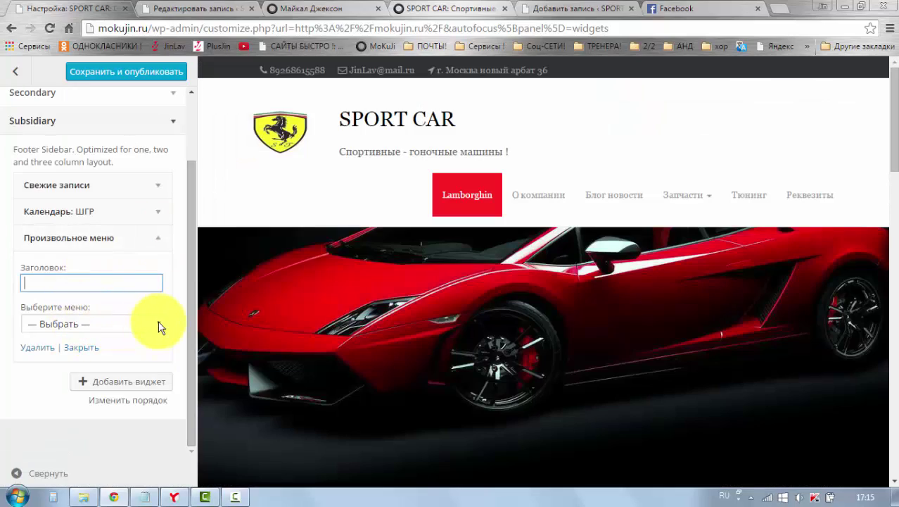
click(159, 323)
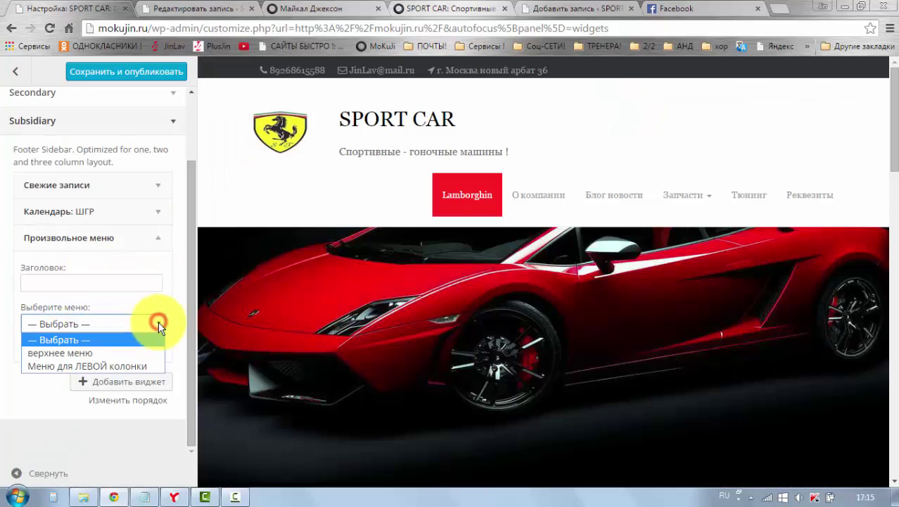
click(84, 364)
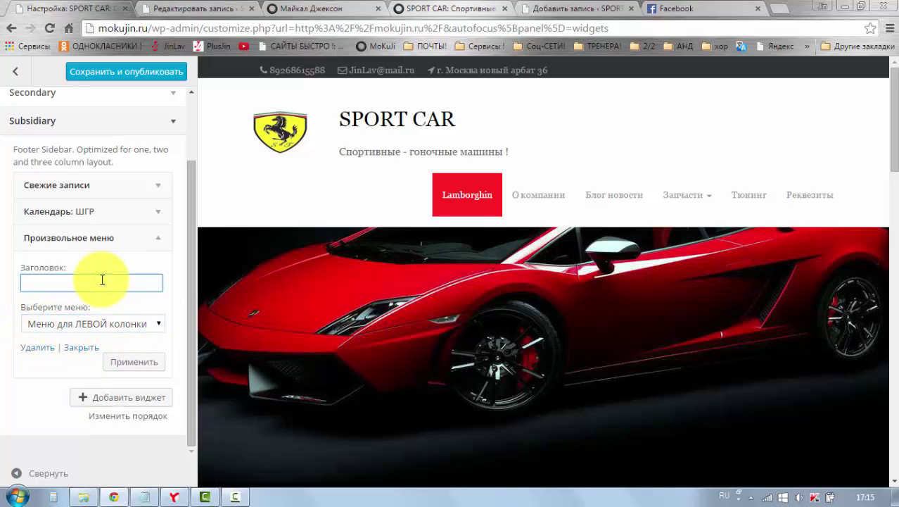
click(133, 362)
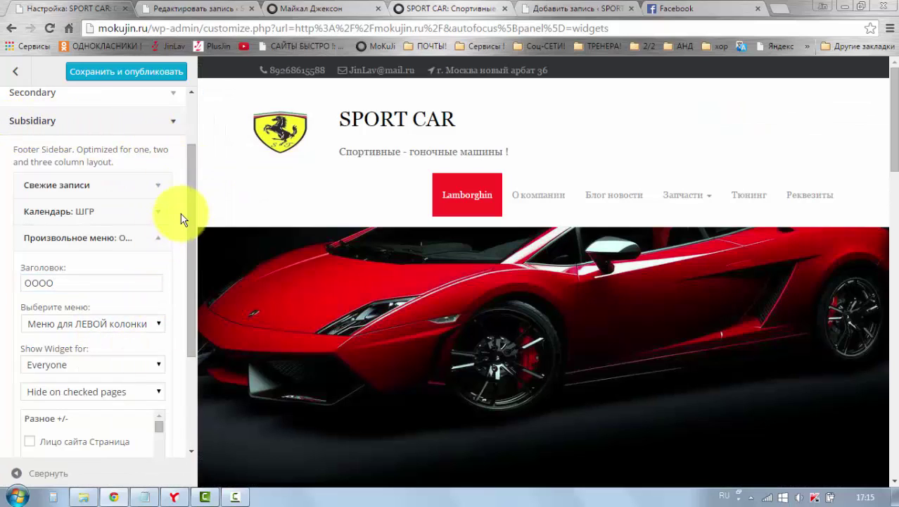
- Apply the ОООО menu widget's settings, collapse the widget, and publish the Subsidiary area changes
drag(189, 194, 186, 299)
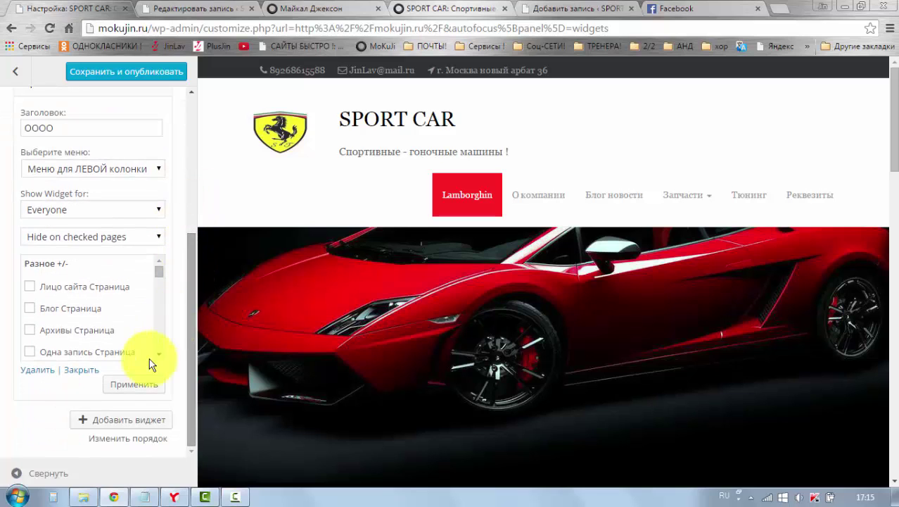
click(144, 382)
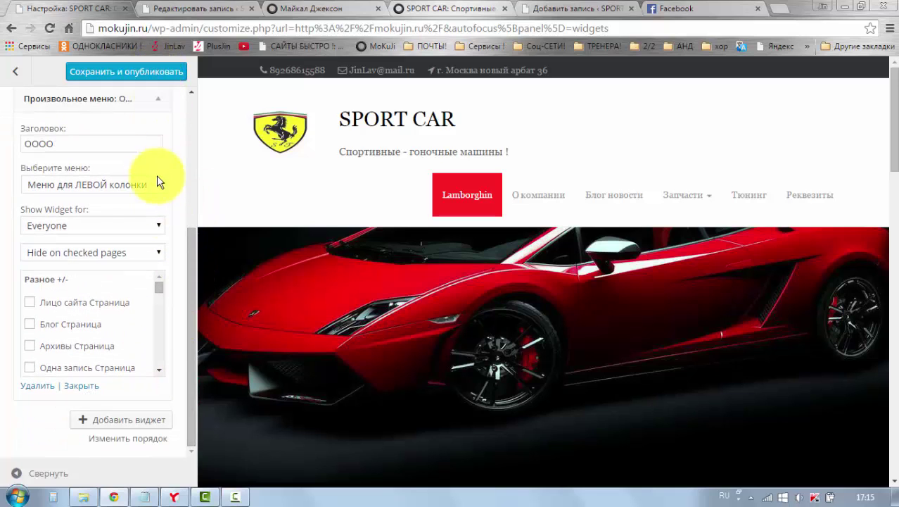
click(158, 100)
click(141, 79)
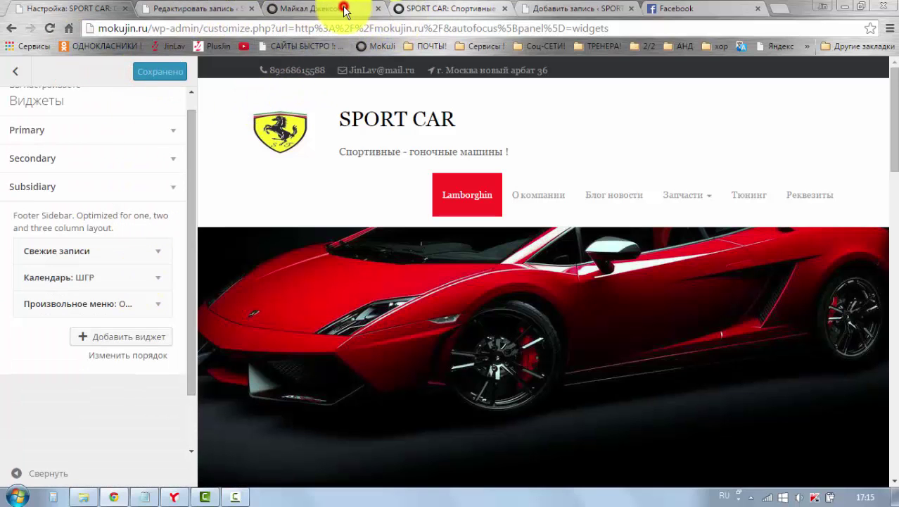
- Open the site's Lamborghin home page from the post preview, reload it, and examine the three footer widgets
click(345, 9)
scroll(362, 282, up, 15)
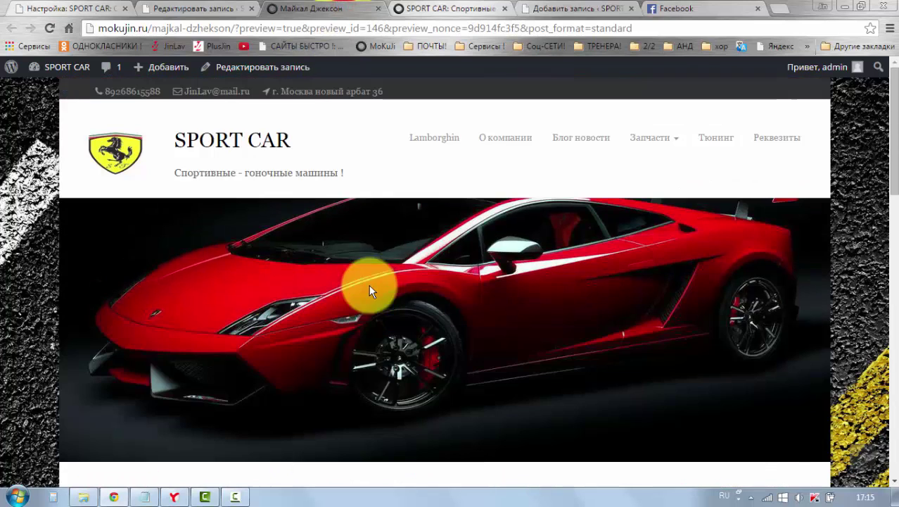
click(431, 140)
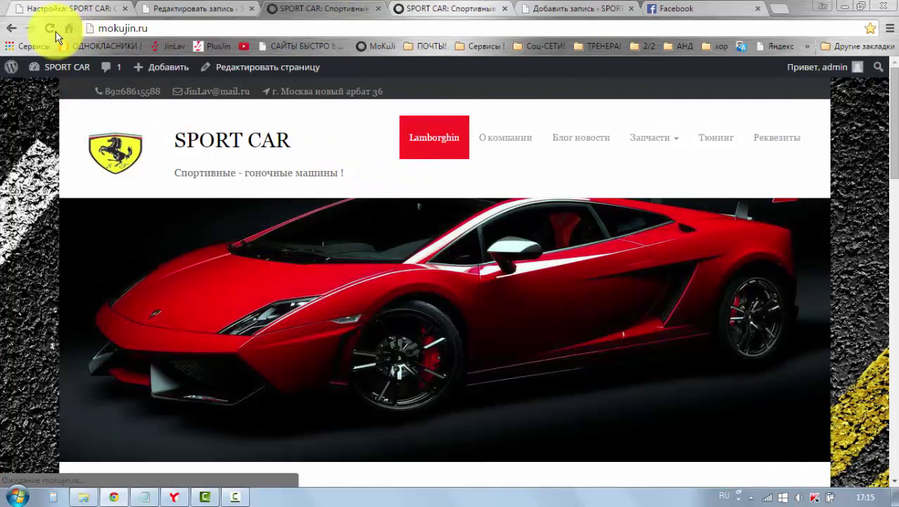
click(48, 28)
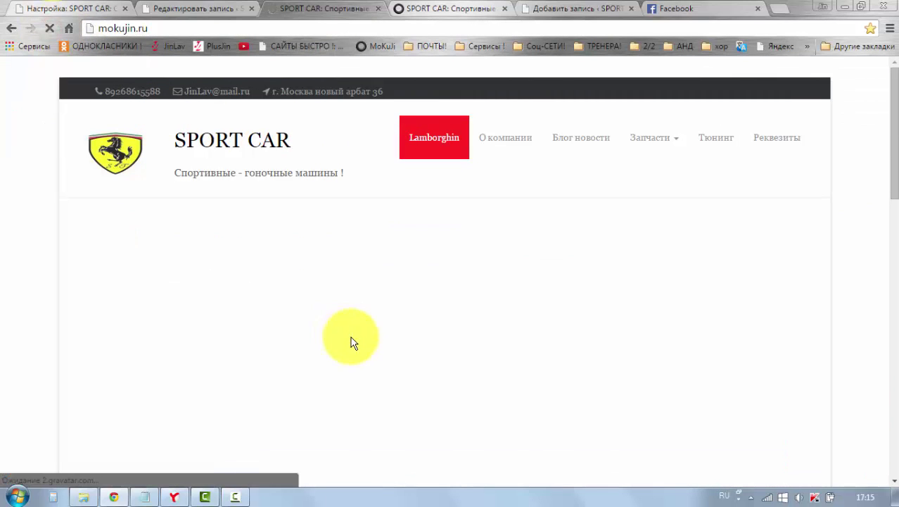
scroll(351, 337, down, 15)
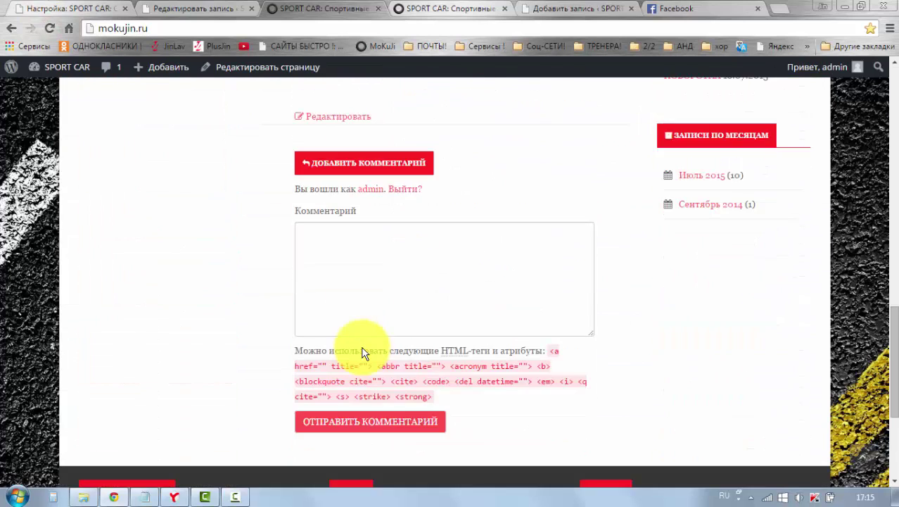
scroll(362, 351, down, 3)
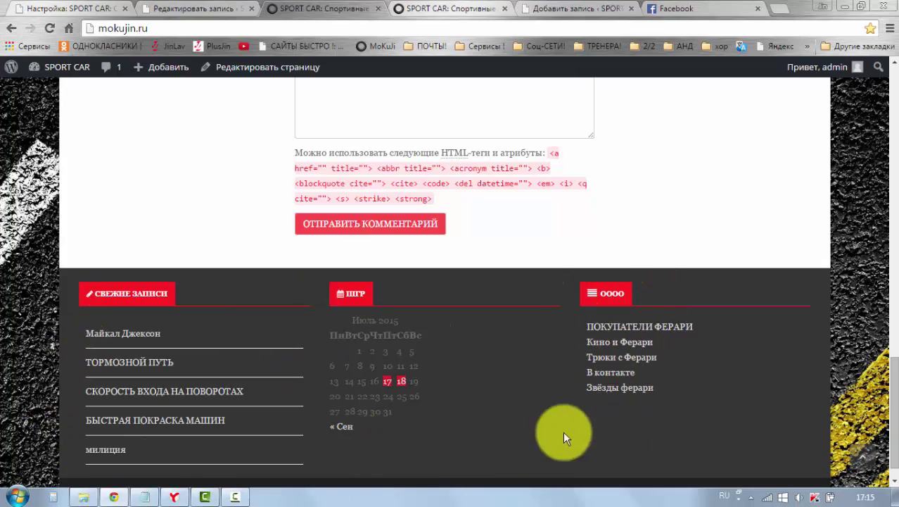
scroll(623, 373, down, 1)
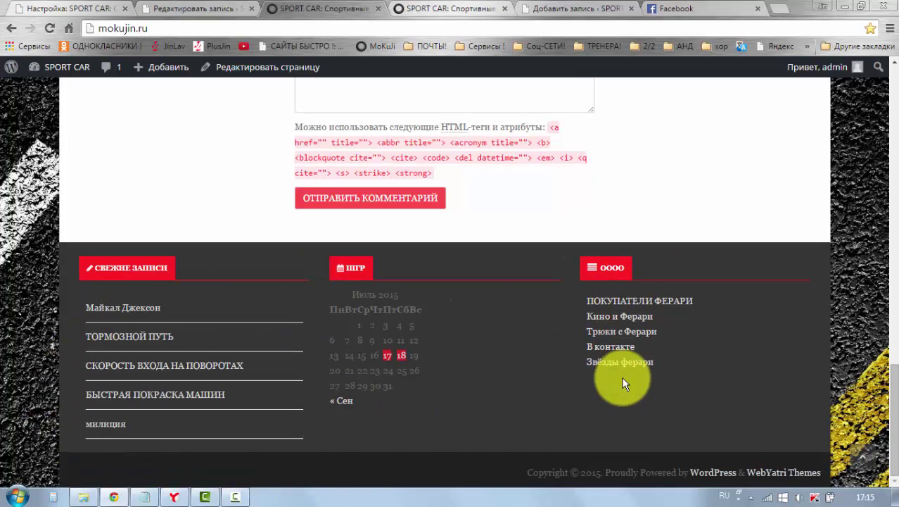
scroll(627, 364, up, 2)
scroll(629, 371, down, 2)
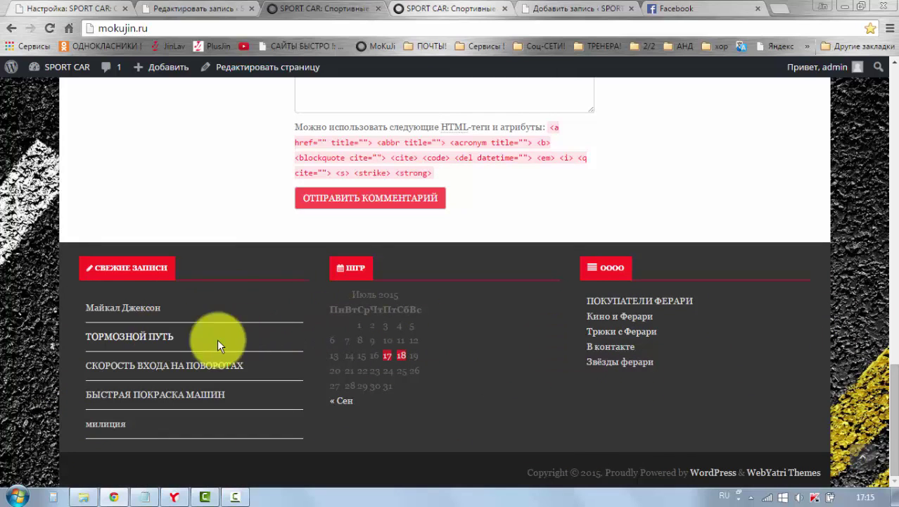
scroll(296, 362, up, 2)
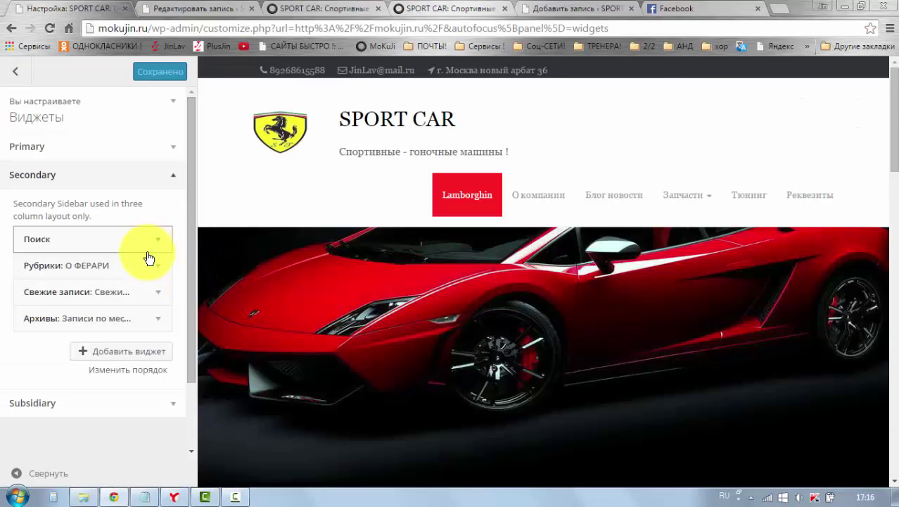
- Leave the customizer for the live site and look over the home page down to the footer and back up
click(13, 72)
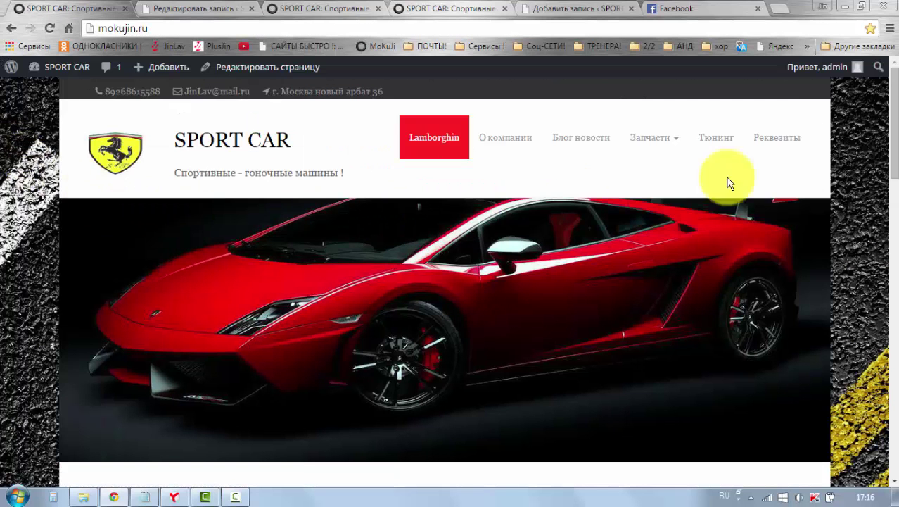
drag(892, 130, 894, 421)
drag(894, 384, 896, 107)
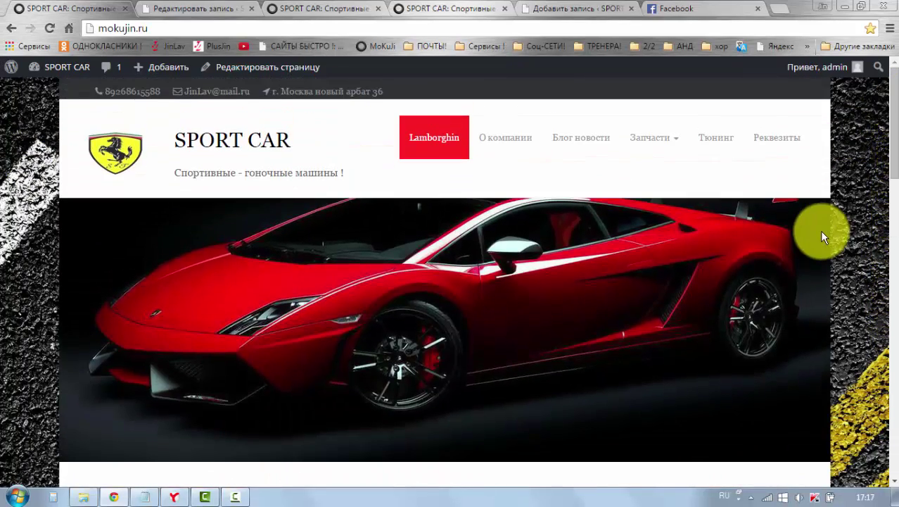